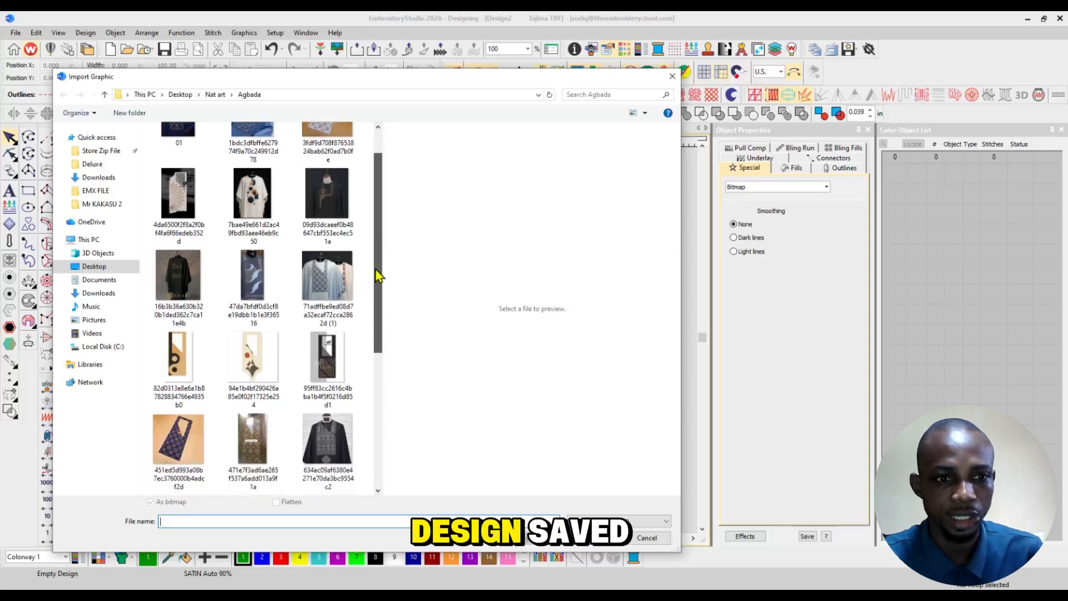
Import the graphic 94e1b4bf290426a85e0f02f17325e254 from the Agbada folder as the backdrop and leave it deselected
click(267, 261)
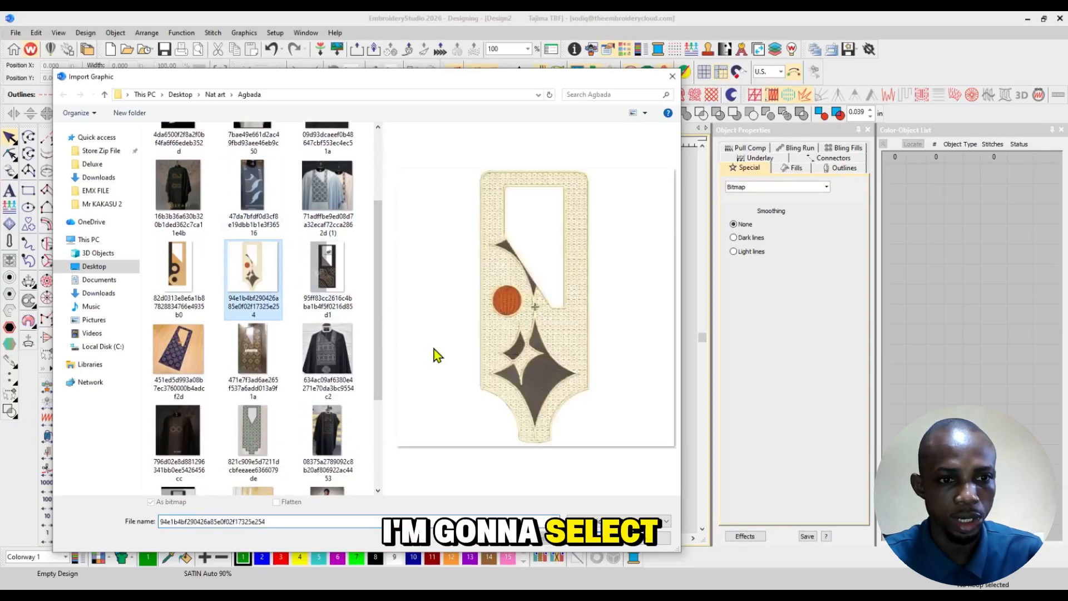
click(588, 540)
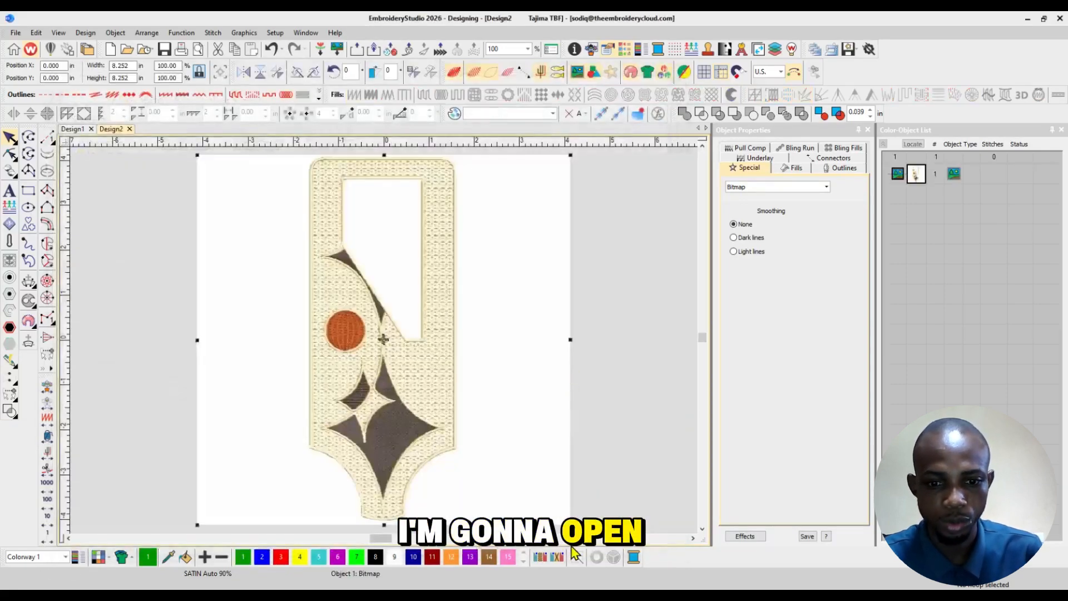
click(579, 269)
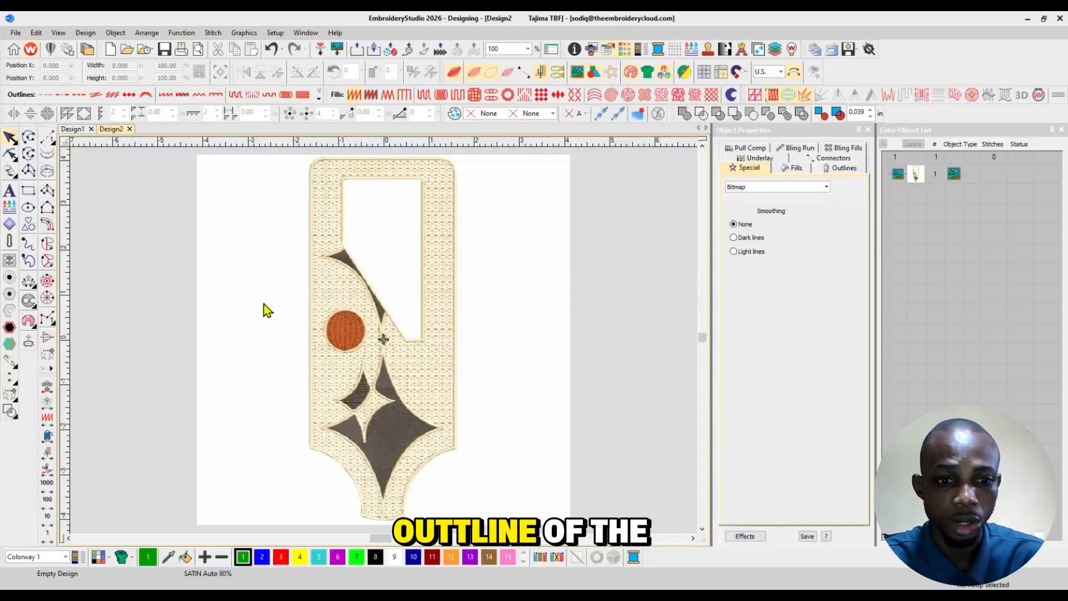
Trace the white neck opening as a closed Column C outline with straight segments between its corners
click(48, 225)
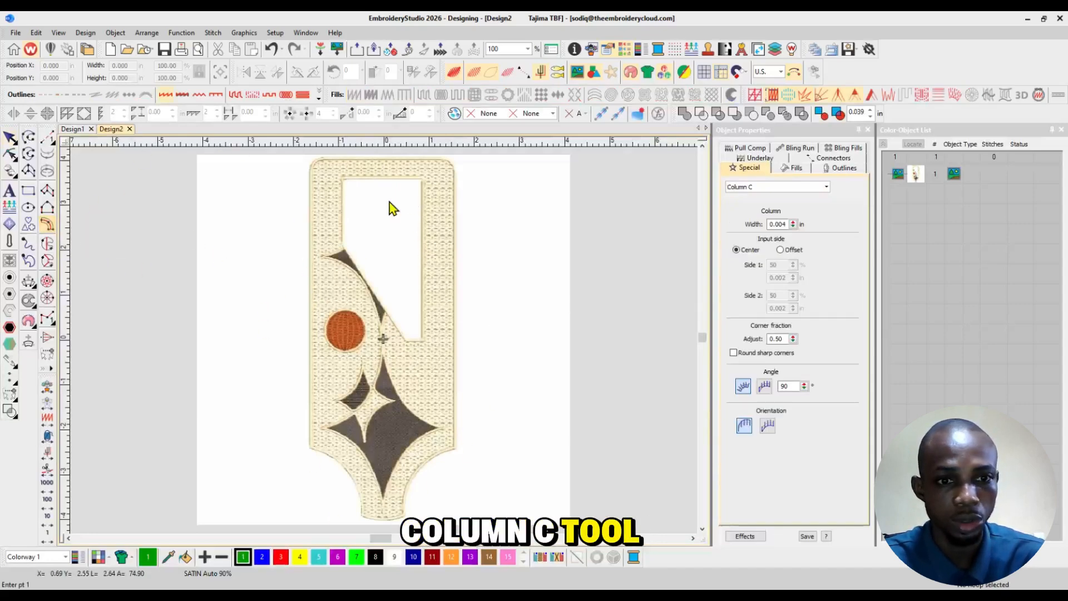
click(342, 178)
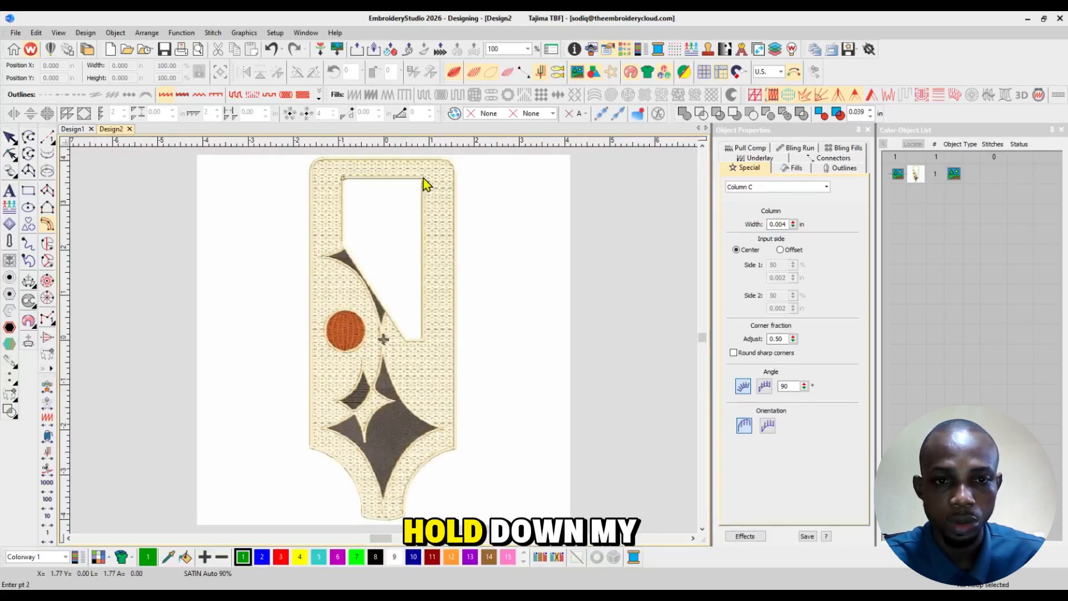
ctrl+click(423, 179)
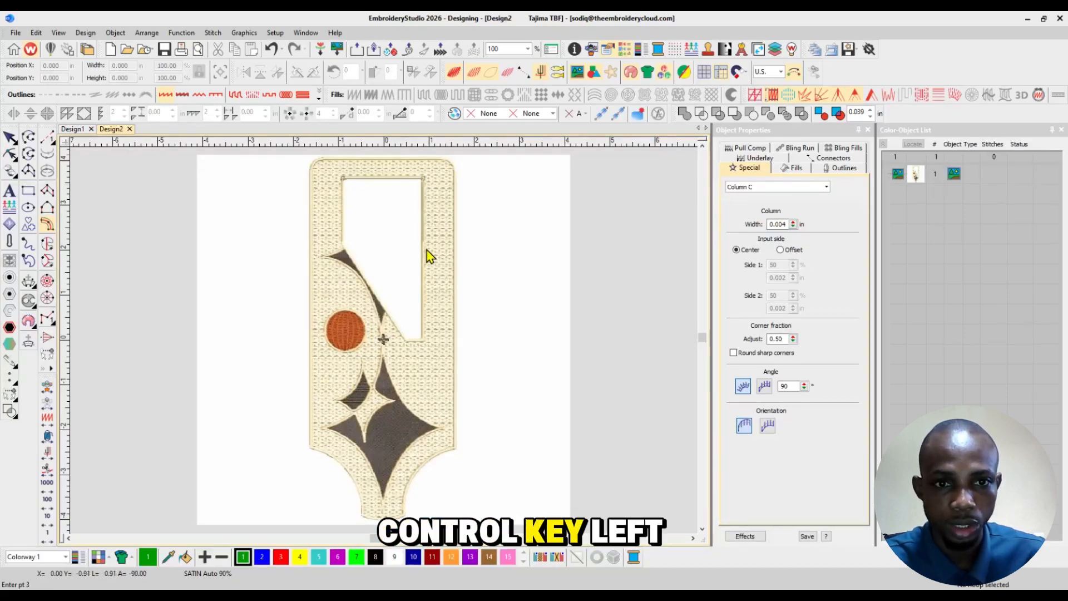
click(423, 340)
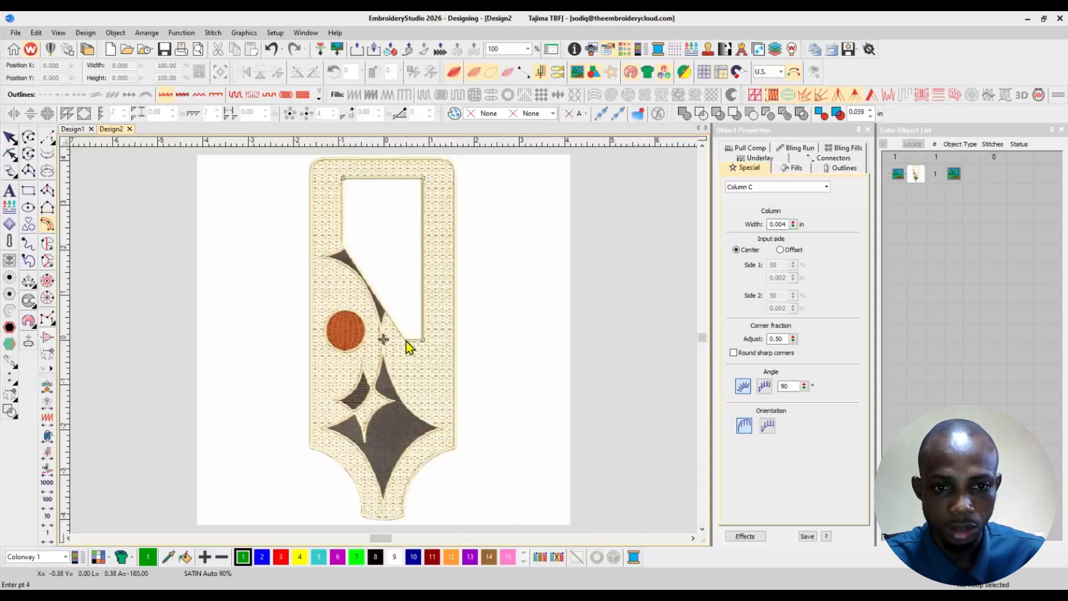
click(406, 341)
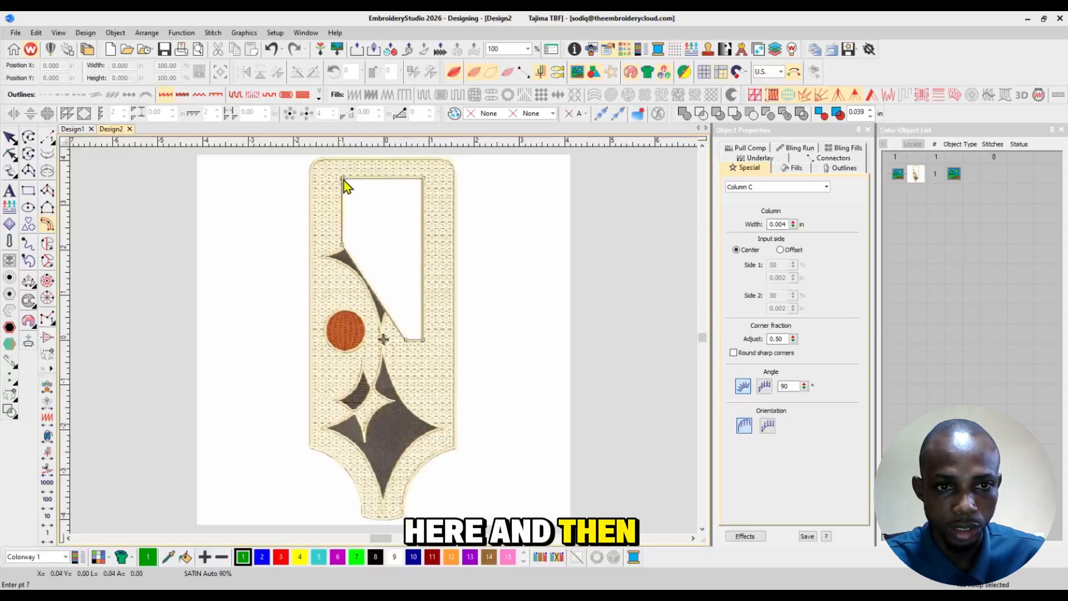
key(Return)
key(Return)
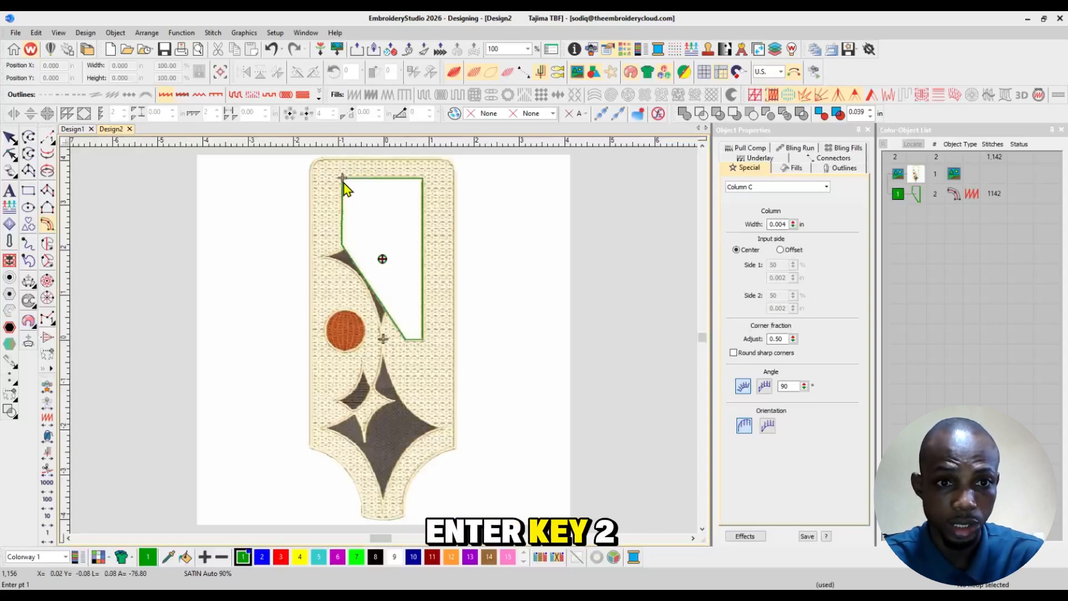
Start a Column C outline of the panel's outer border along the top edge, rounded right corner, right side and lower right curve
key(z)
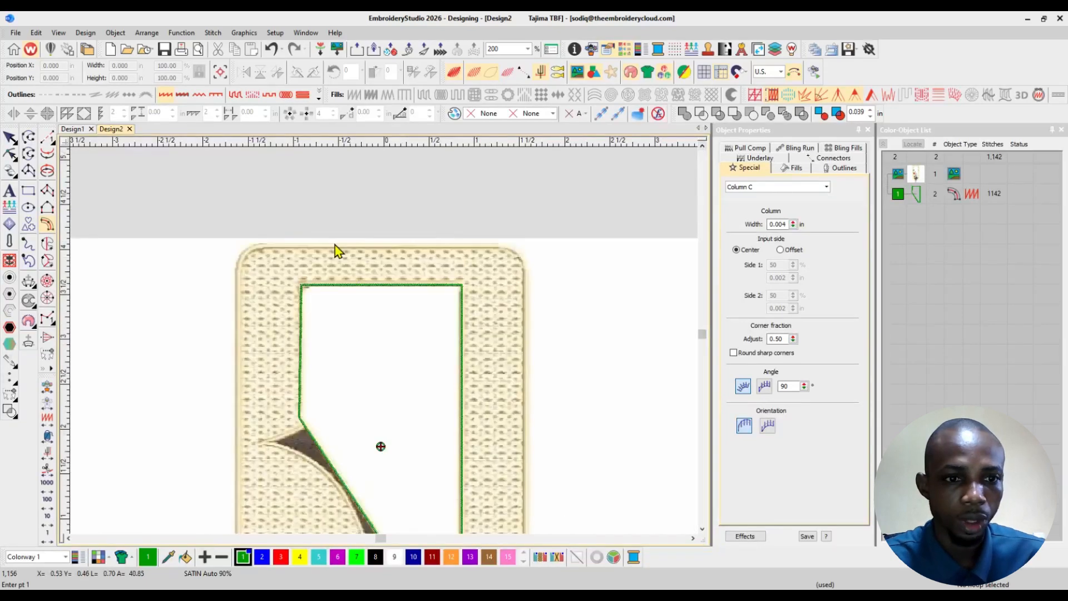
right_click(516, 251)
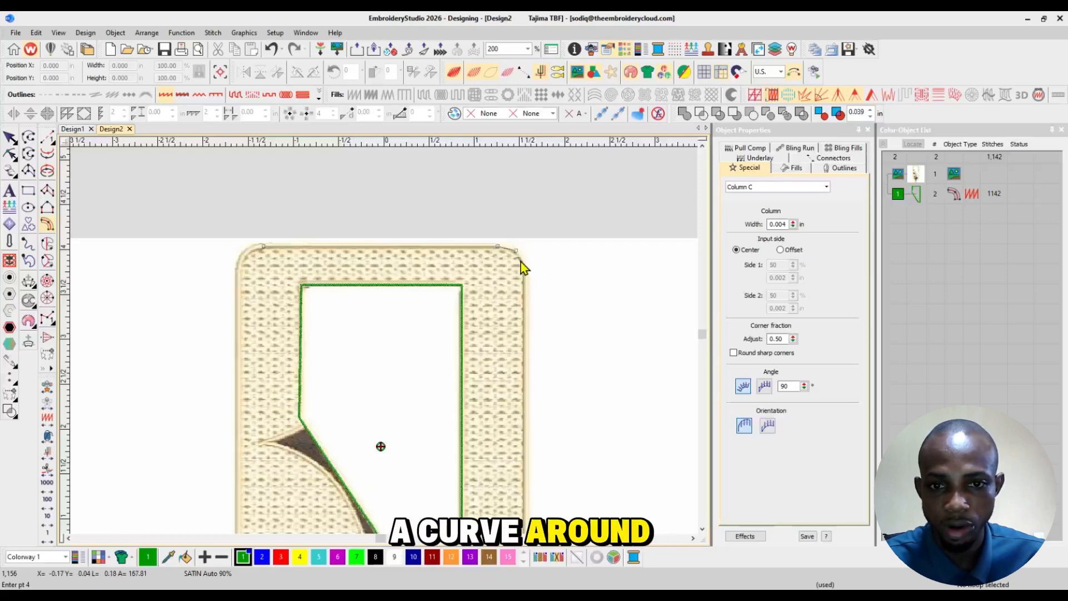
click(524, 270)
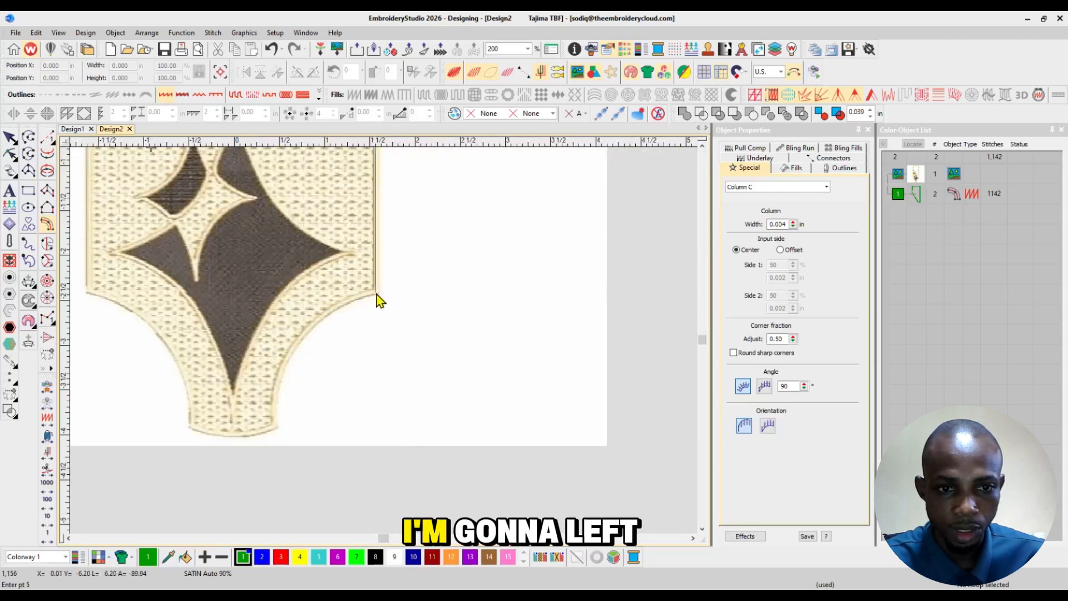
right_click(339, 307)
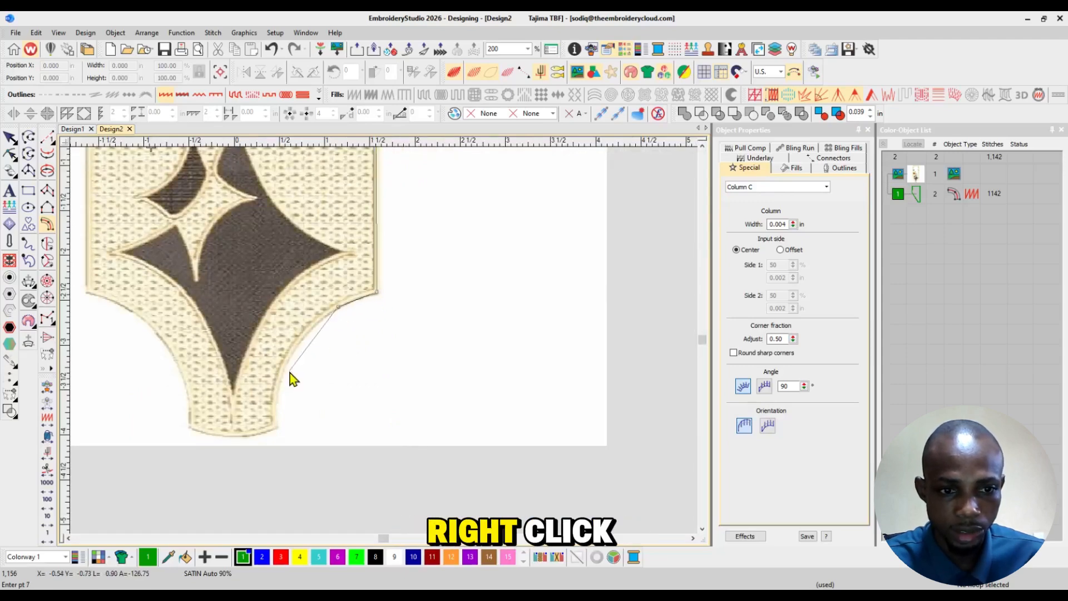
right_click(286, 358)
right_click(273, 408)
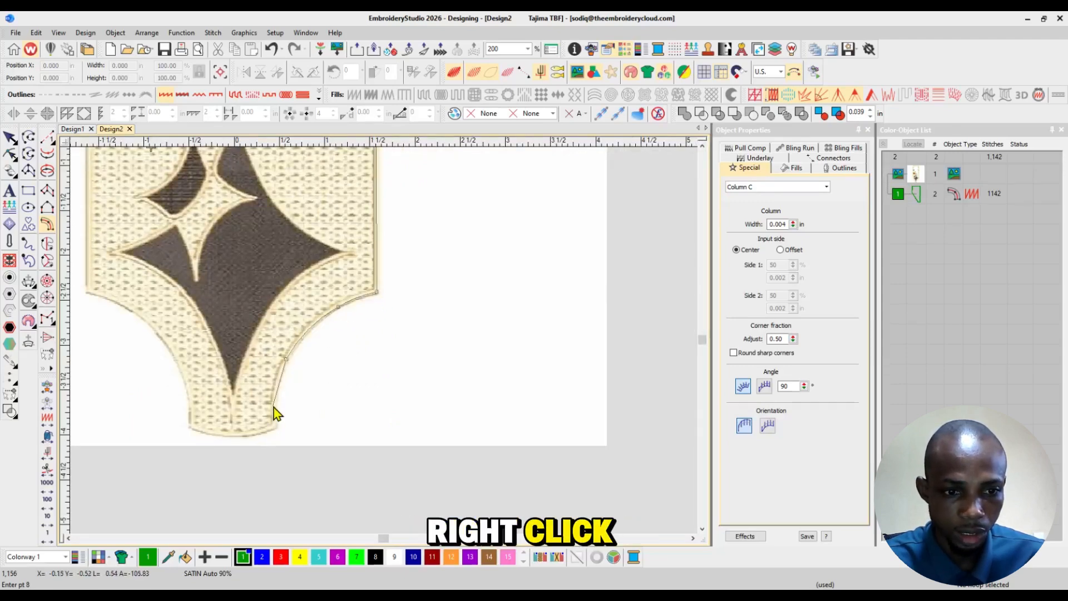
right_click(274, 404)
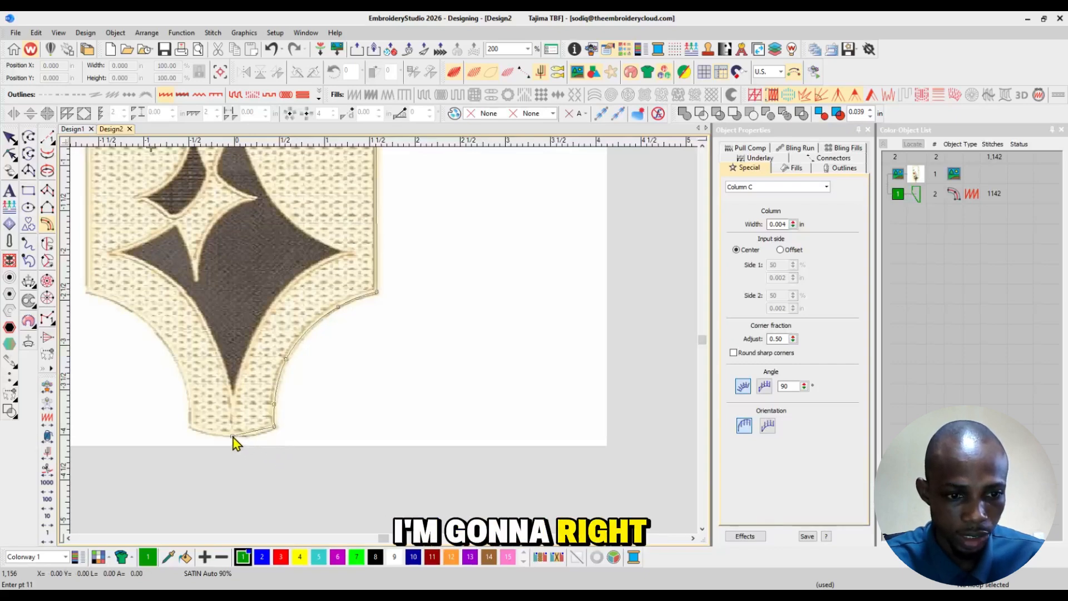
Complete the outer border outline along the bottom, lower left curve, left side and rounded top-left corner, and generate its stitches
click(192, 429)
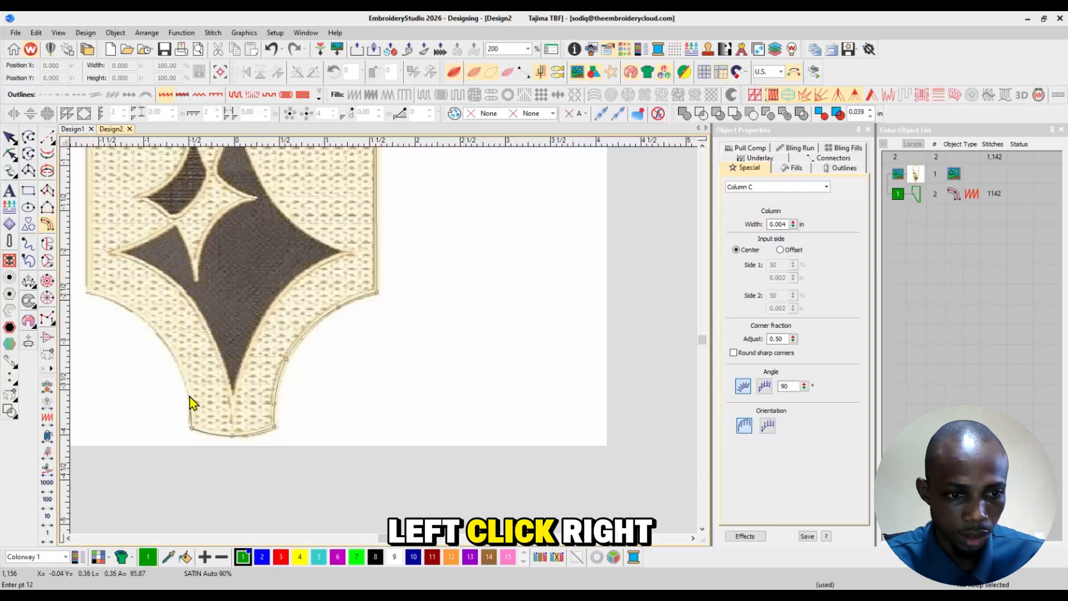
right_click(159, 335)
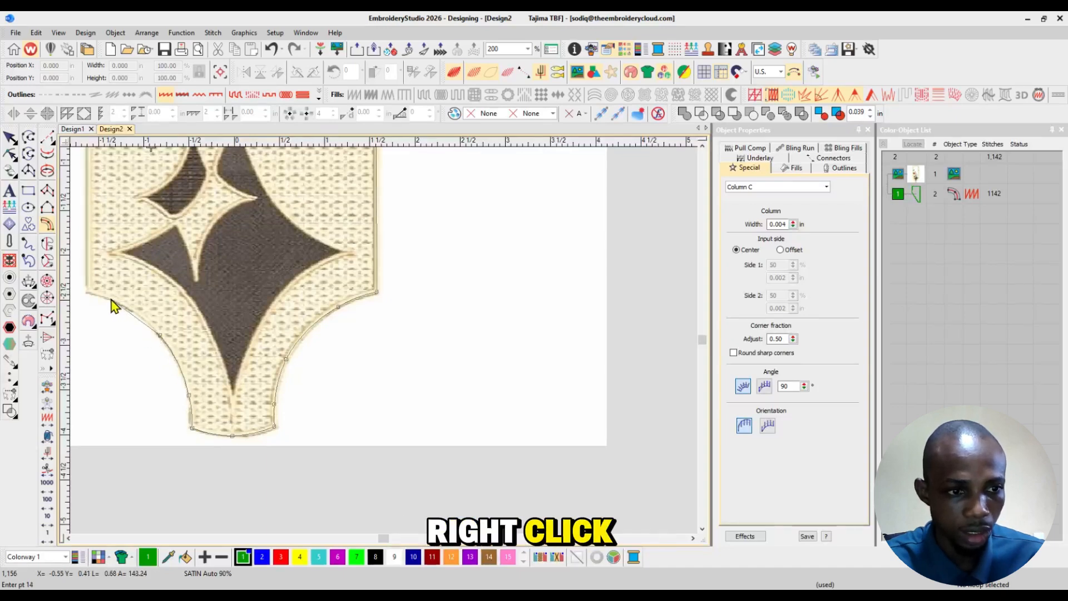
right_click(111, 301)
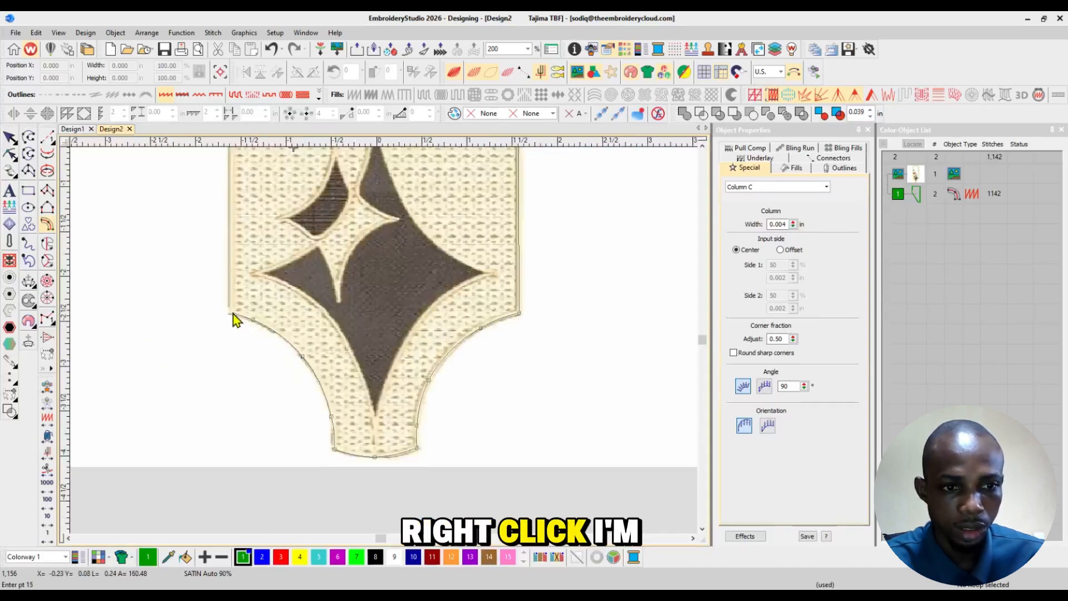
click(232, 313)
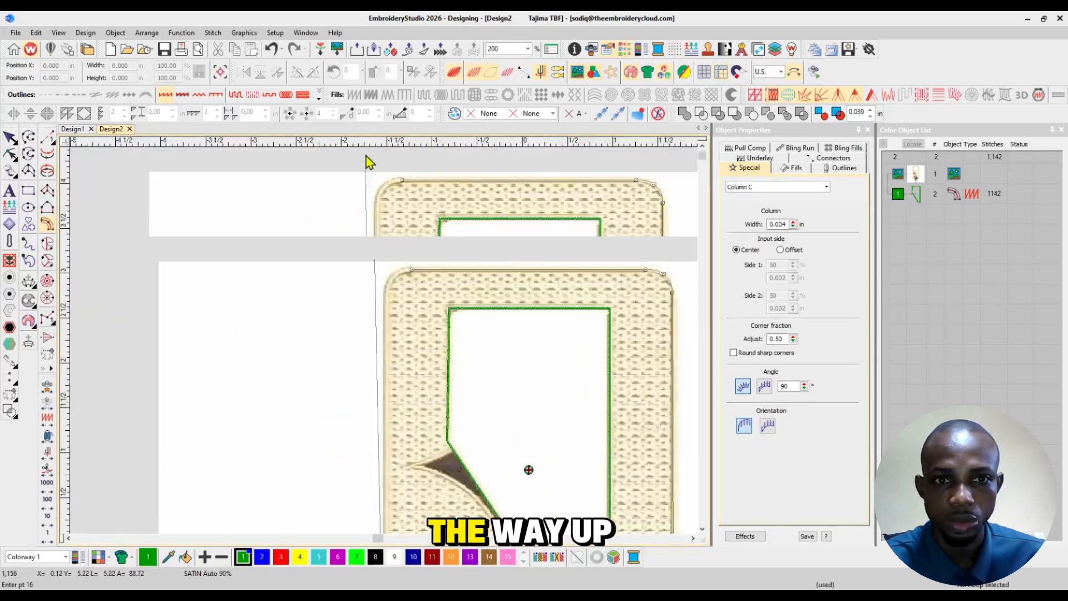
click(384, 293)
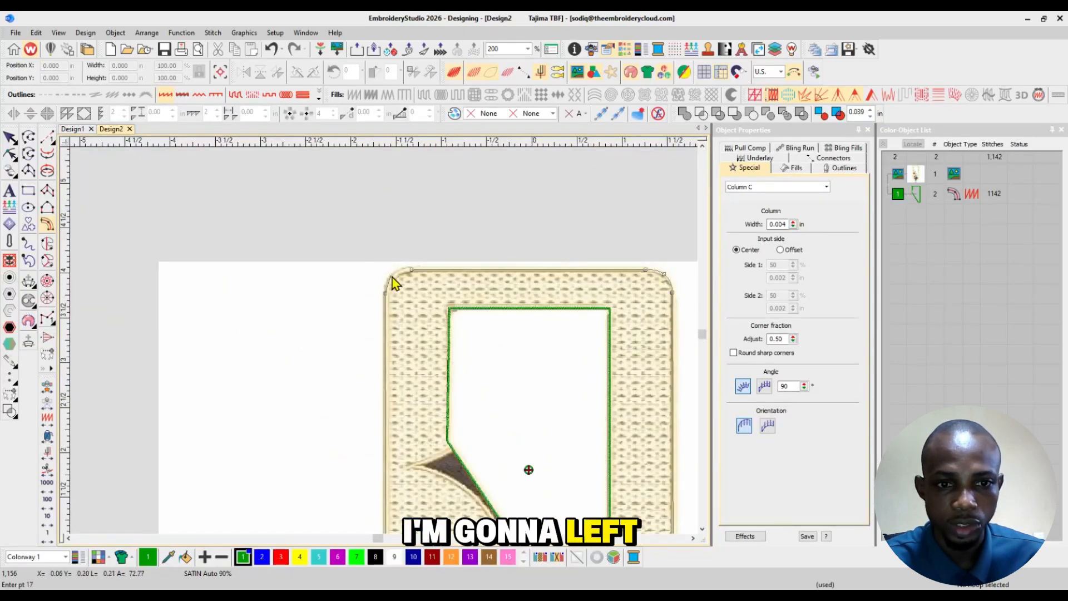
click(411, 272)
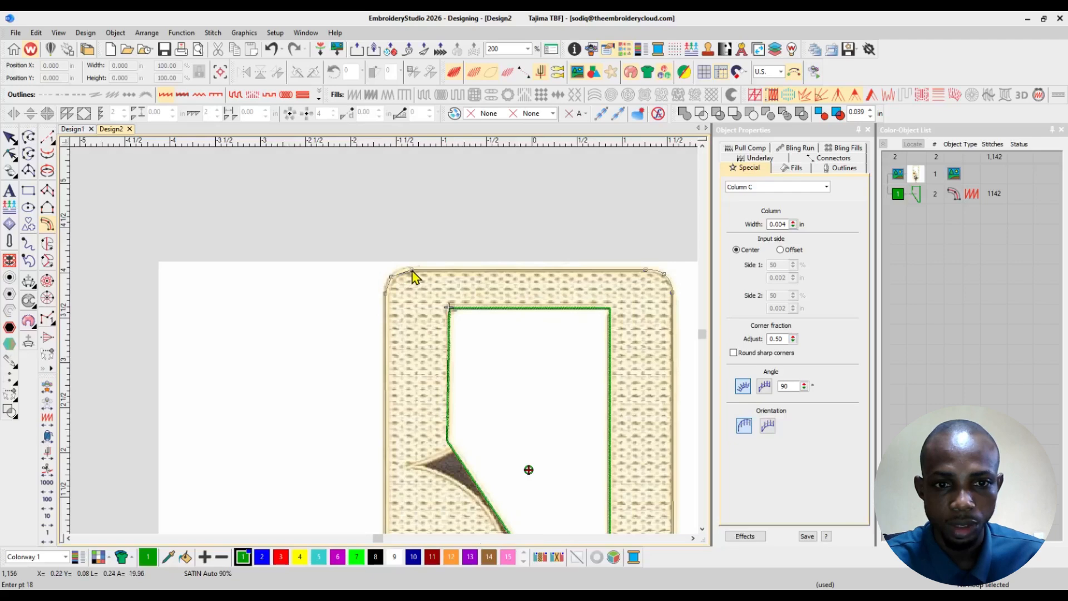
click(413, 273)
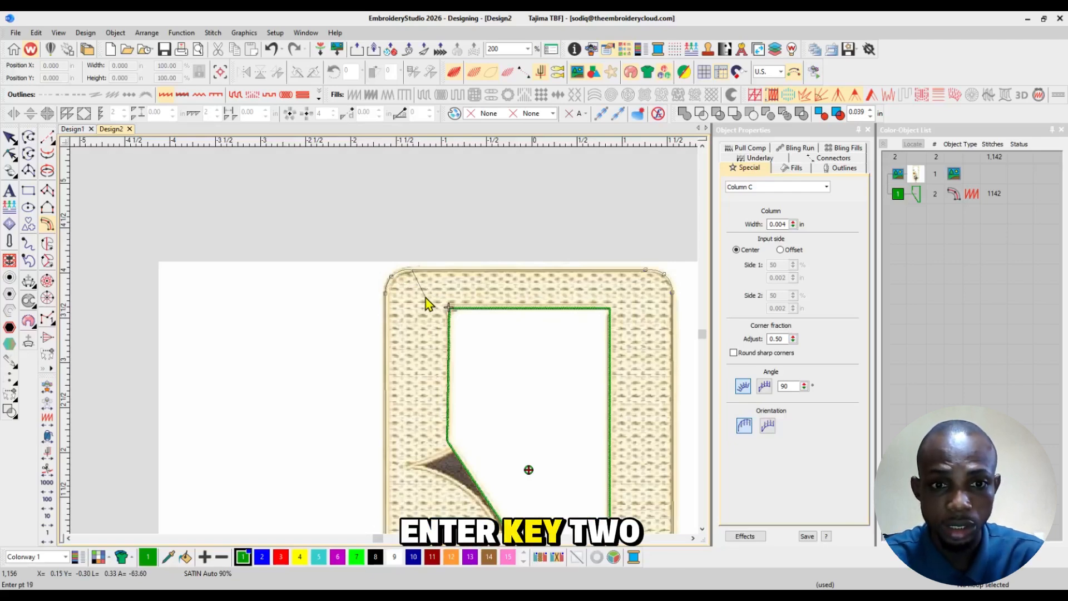
key(Return)
key(Return)
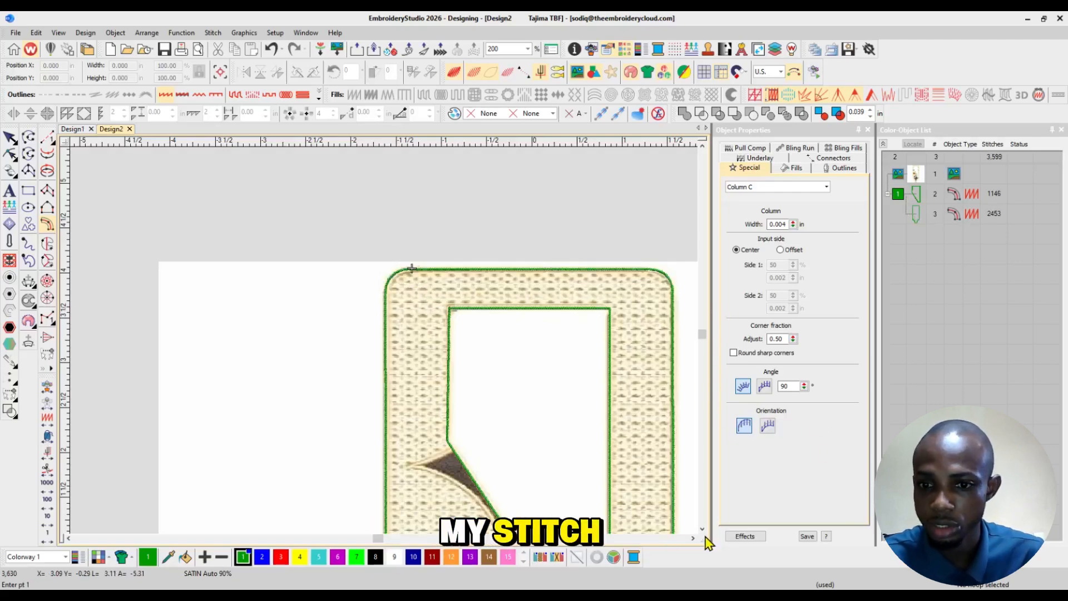
Trace the dark crescent beside the slanted neckline with Column C, from its upper edge and tip along the curve to the design centre
scroll(702, 531, down, 5)
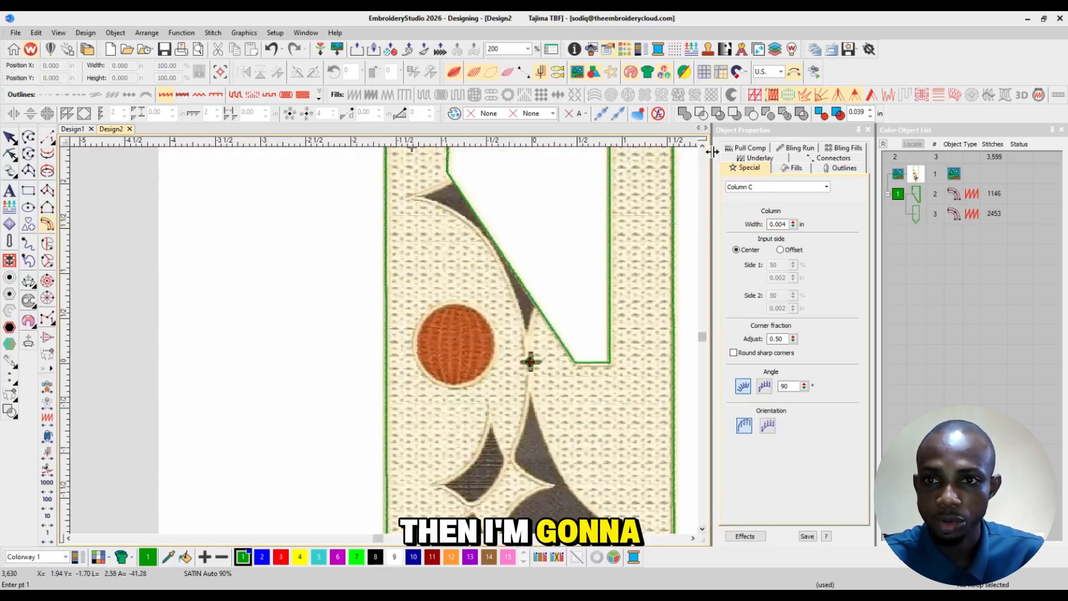
click(702, 146)
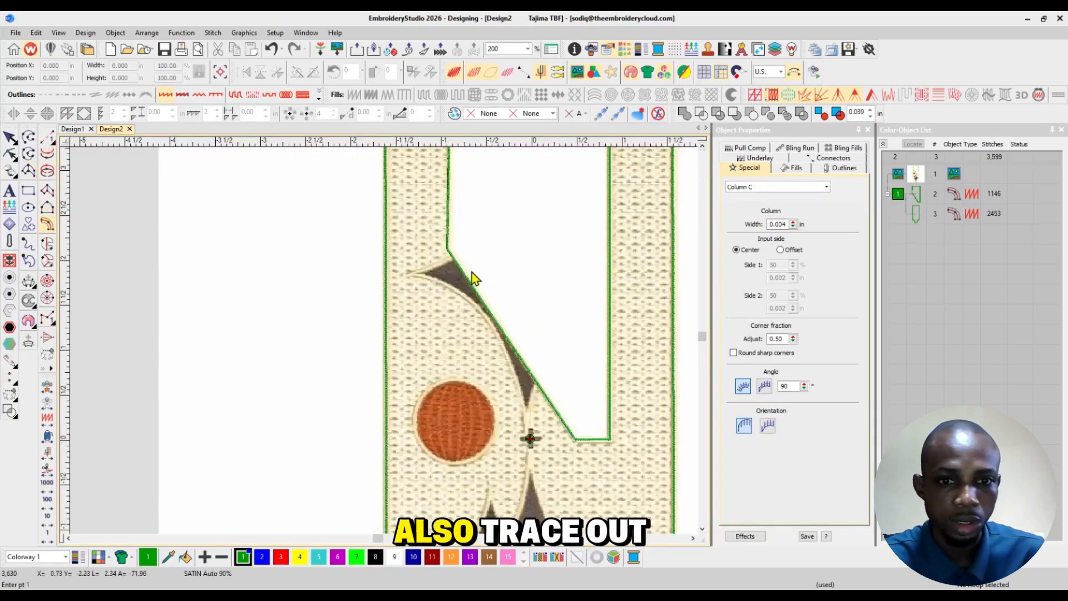
click(452, 256)
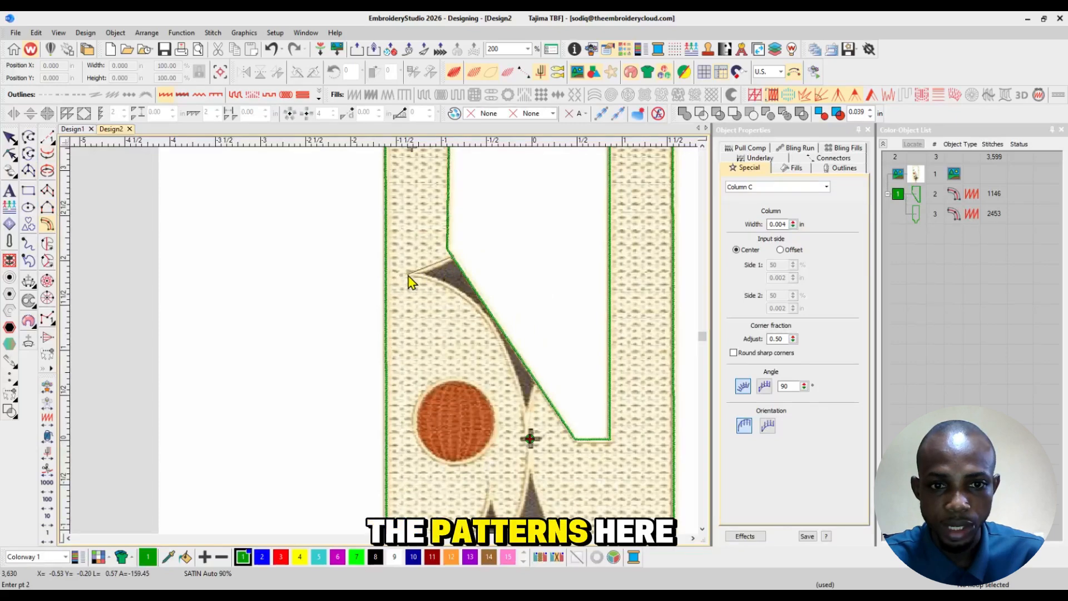
click(409, 275)
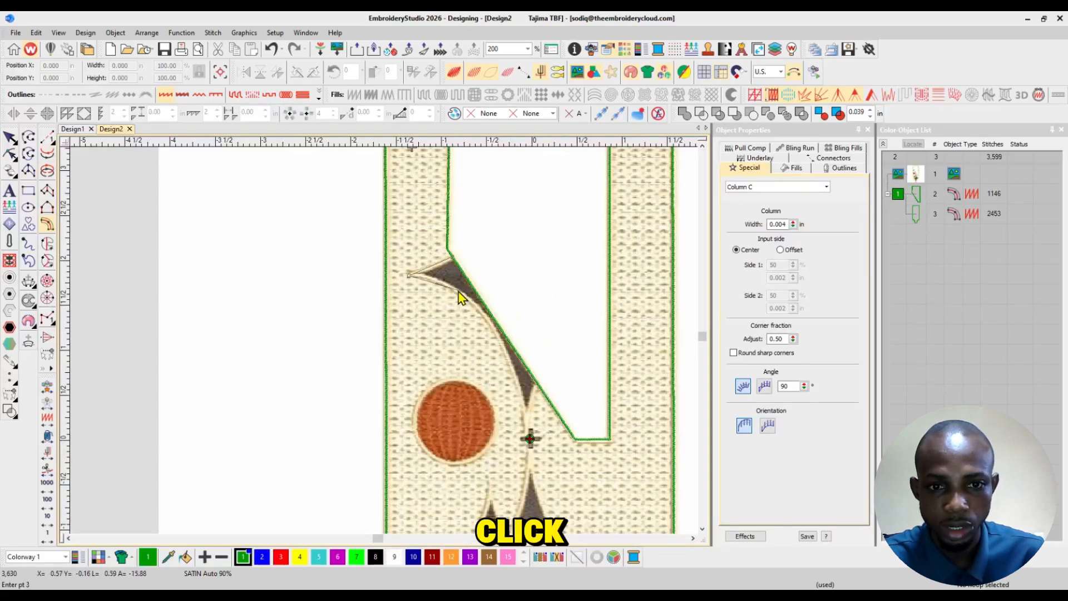
click(443, 285)
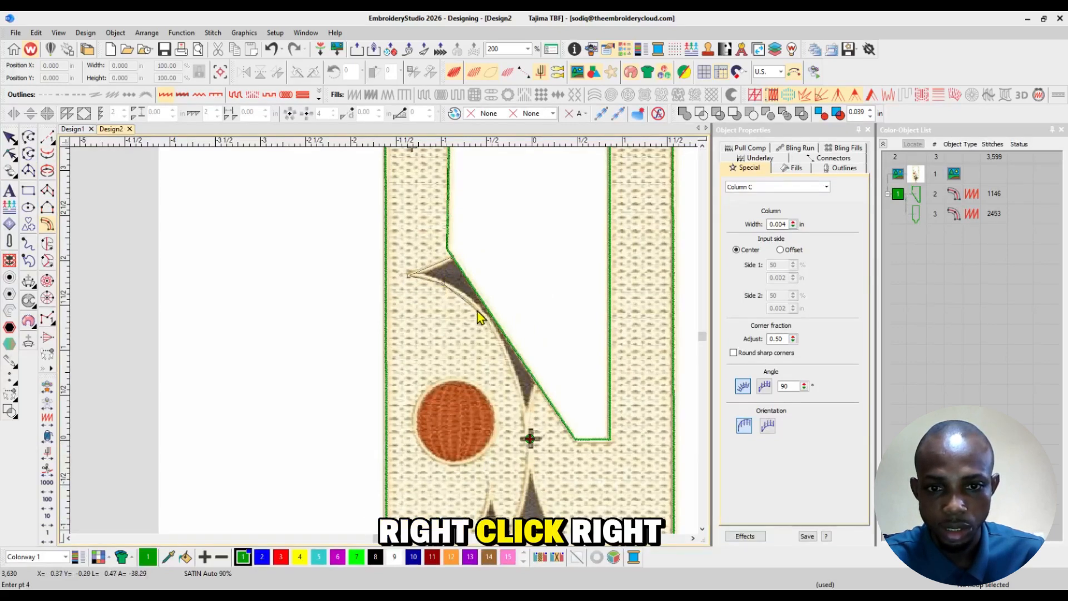
click(477, 309)
click(504, 358)
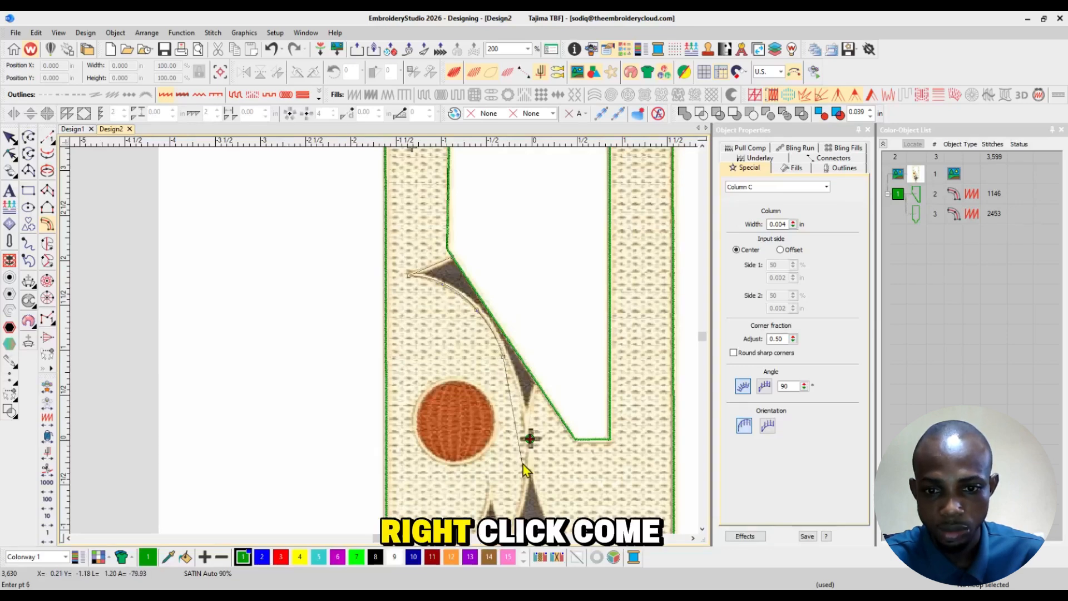
click(529, 438)
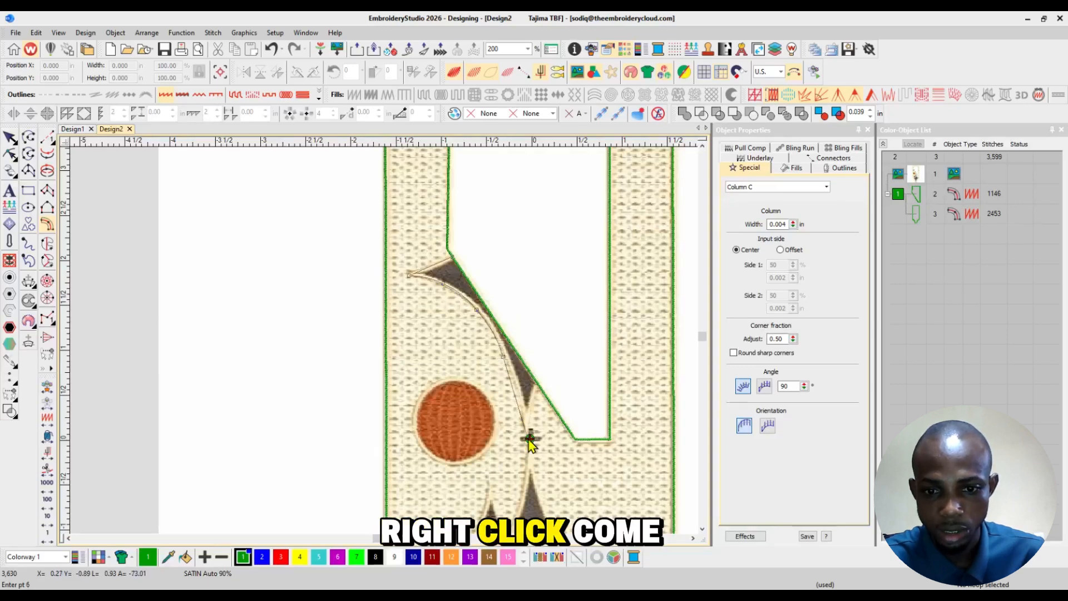
right_click(531, 397)
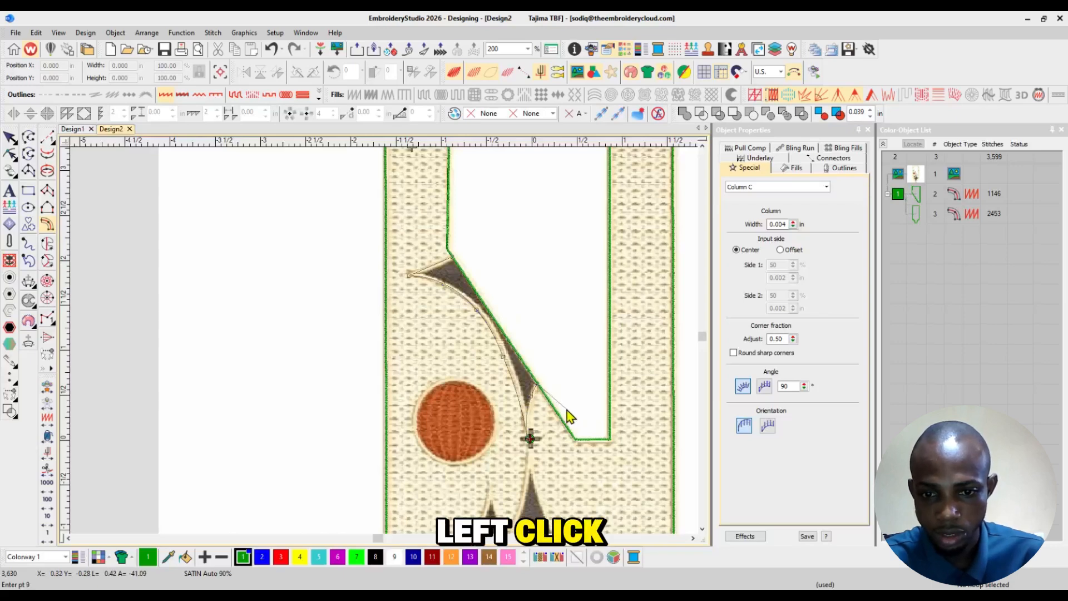
Remove the crescent outline's last misplaced points, extend it from the design centre up to the slanted neckline edge and generate its stitches
key(BackSpace)
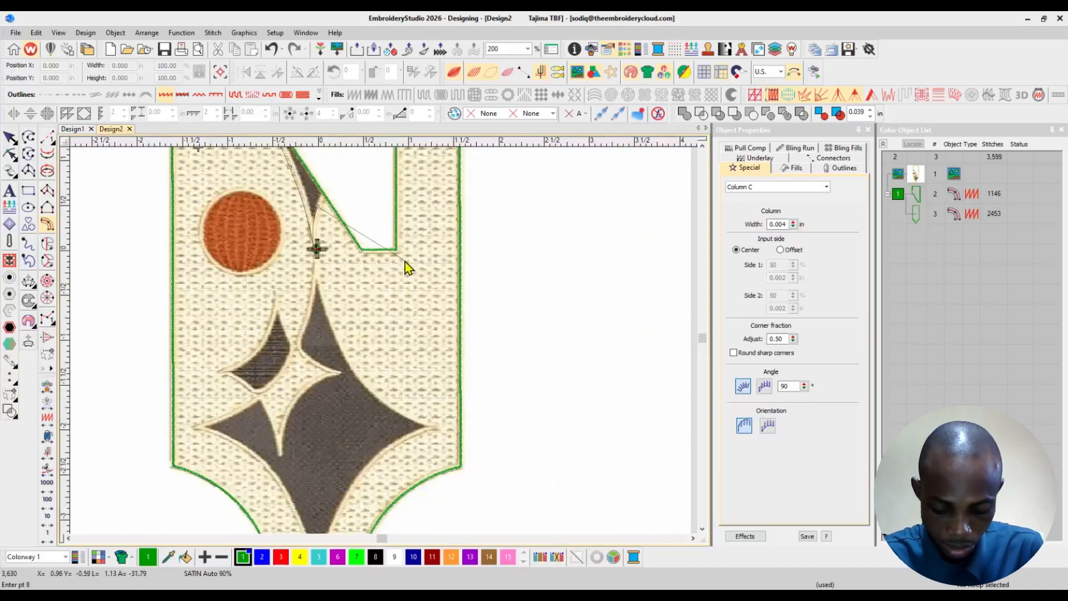
key(BackSpace)
key(z)
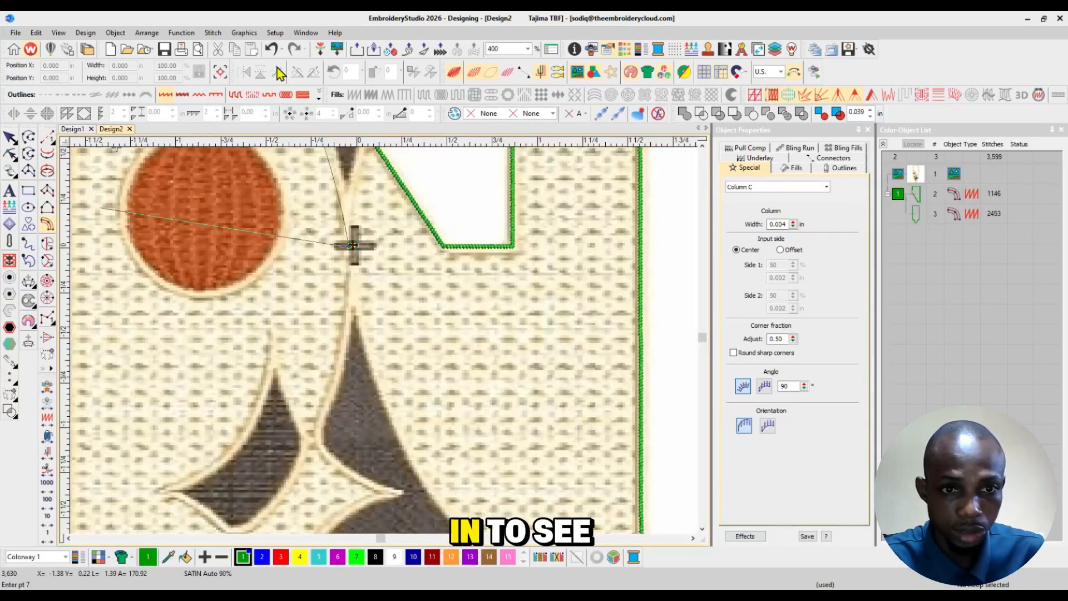
scroll(339, 202, up, 3)
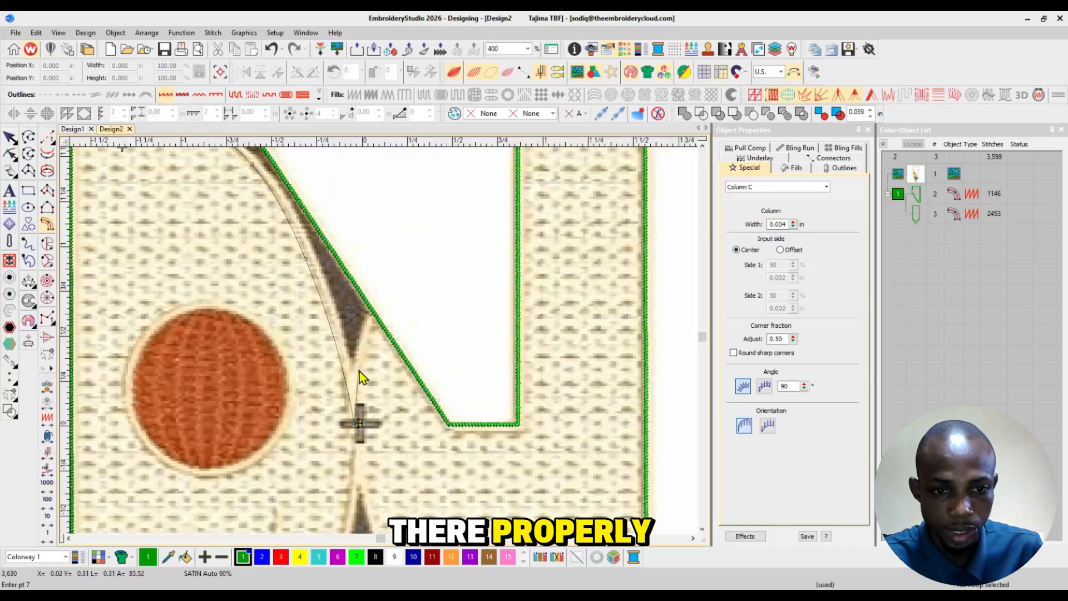
click(371, 311)
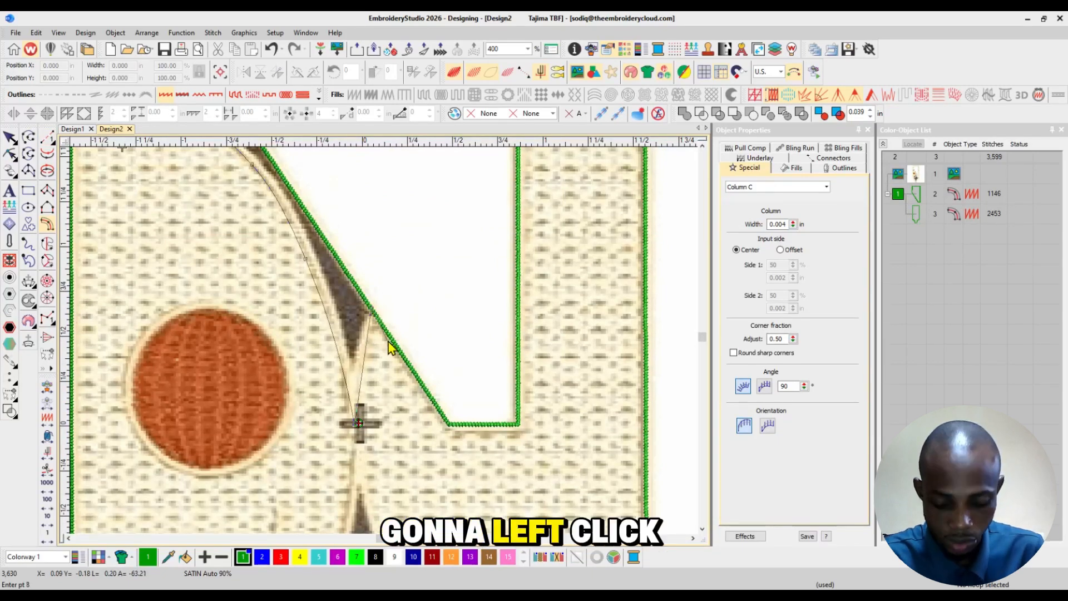
key(Return)
Start a Column C outline of the large dark star, from its top tip along the upper right curve to the right tip
click(702, 529)
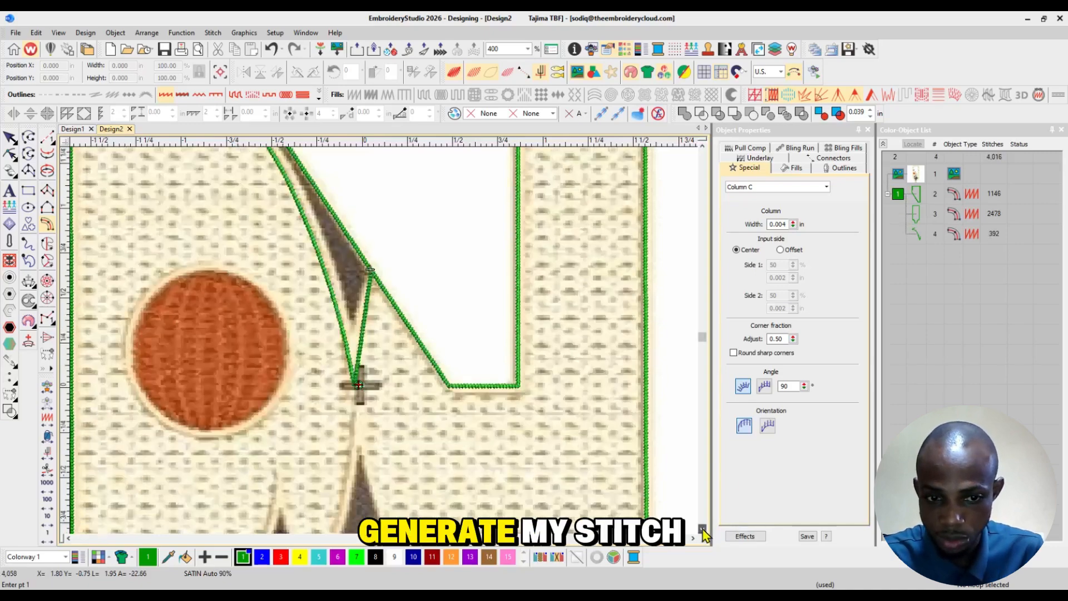
click(702, 529)
click(702, 528)
key(shift+z)
key(z)
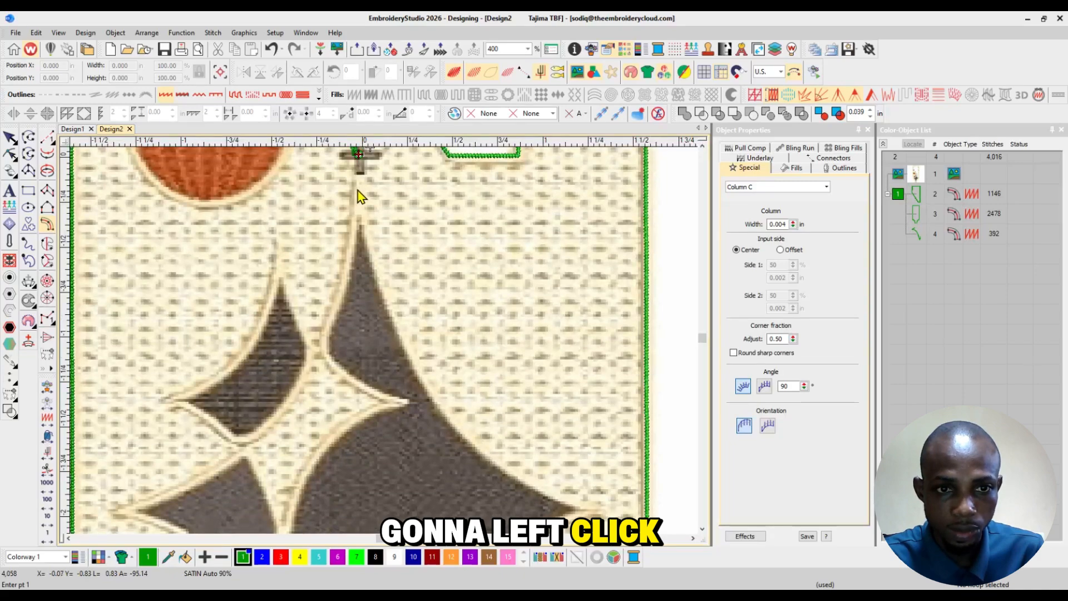
click(359, 197)
click(377, 344)
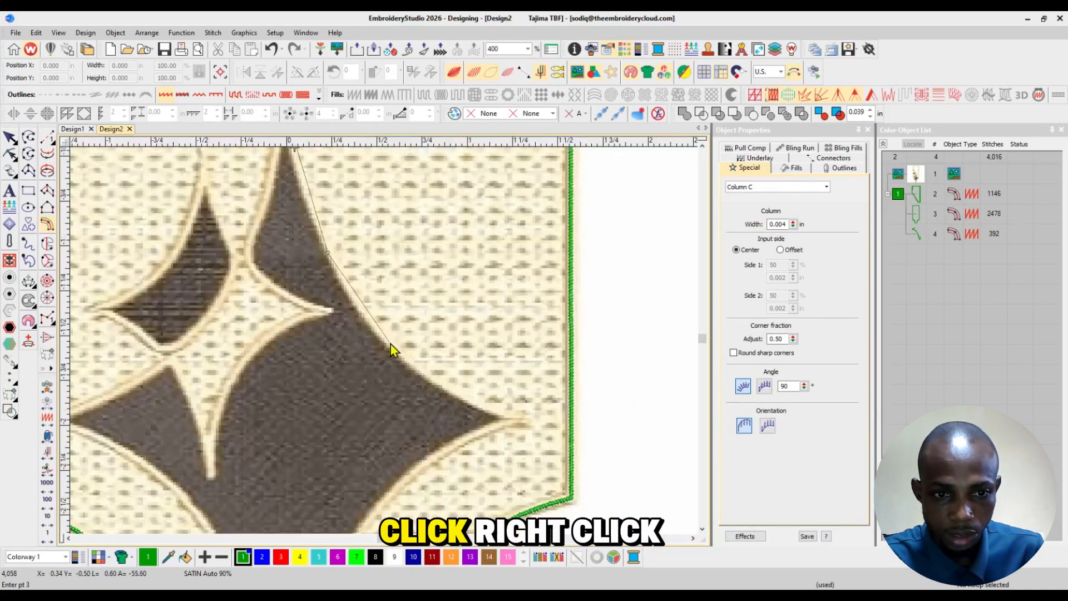
right_click(388, 342)
right_click(467, 400)
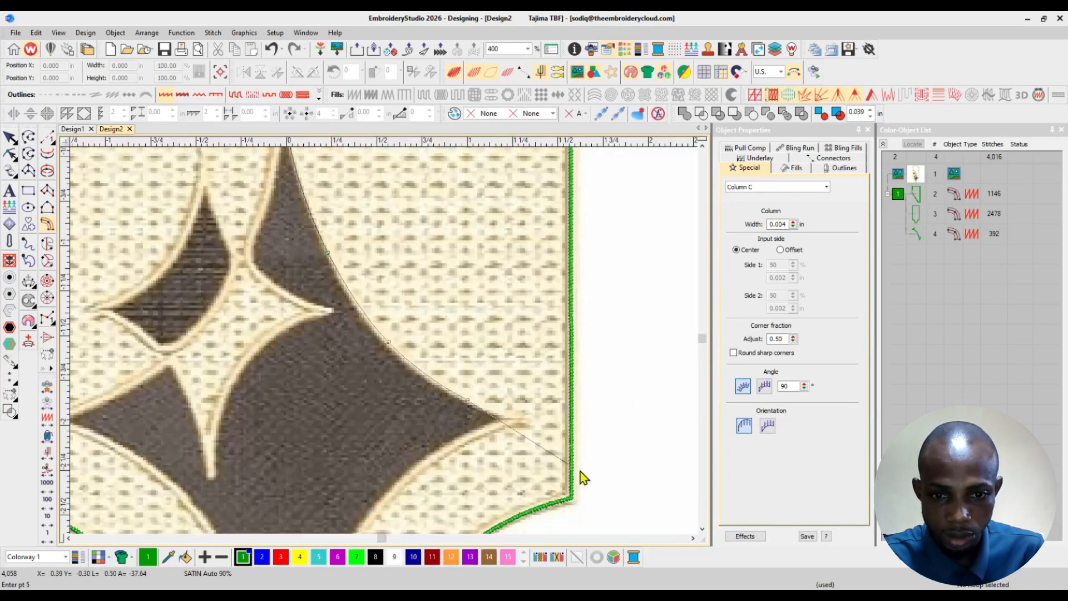
click(521, 420)
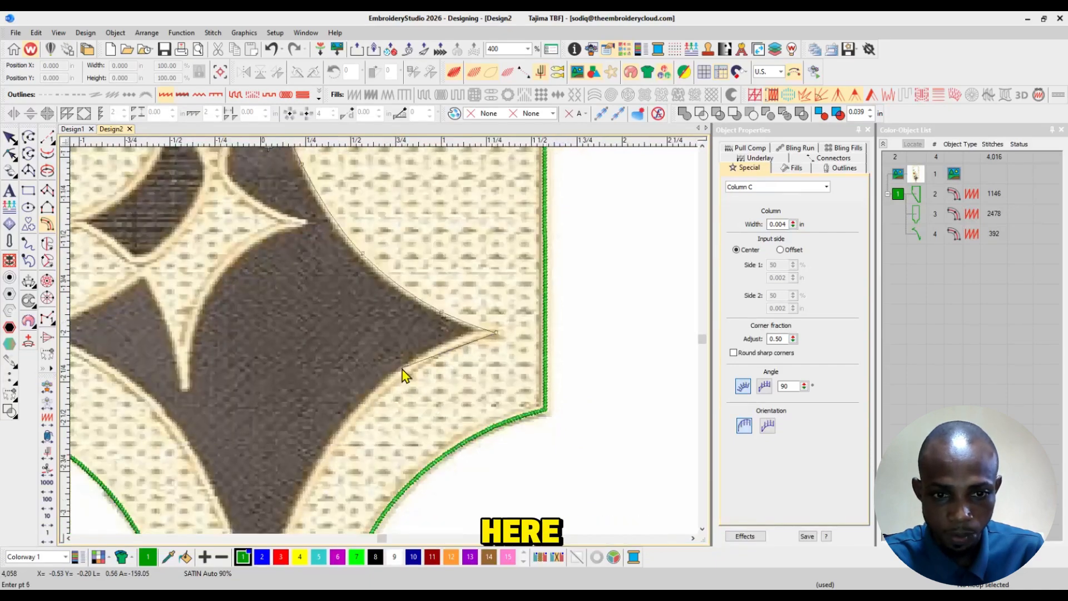
Continue the star outline from the right tip along the lower right curve to the bottom tip
right_click(402, 370)
right_click(367, 387)
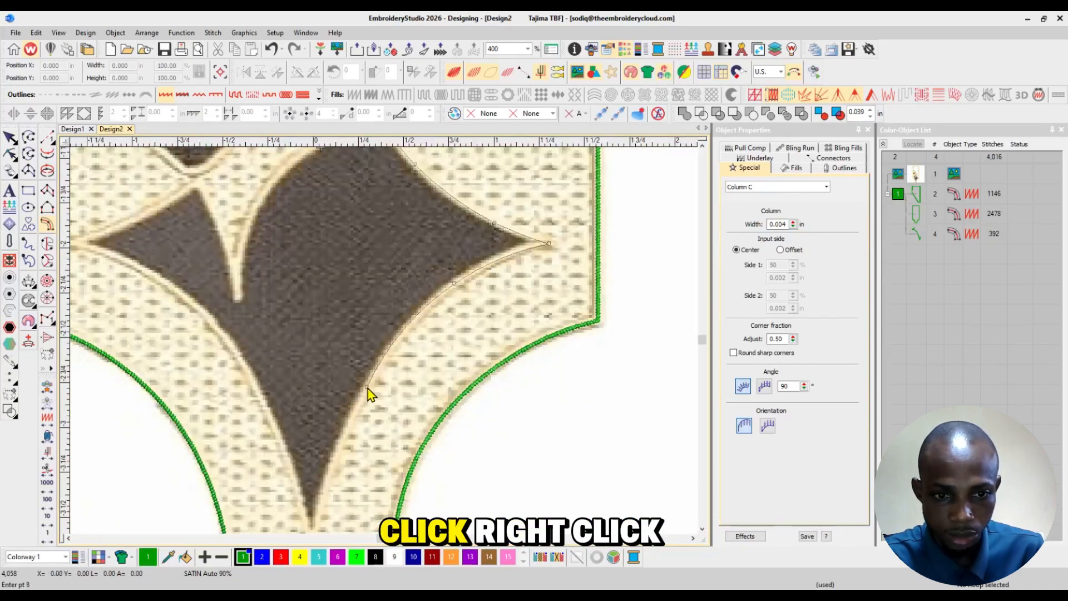
right_click(366, 384)
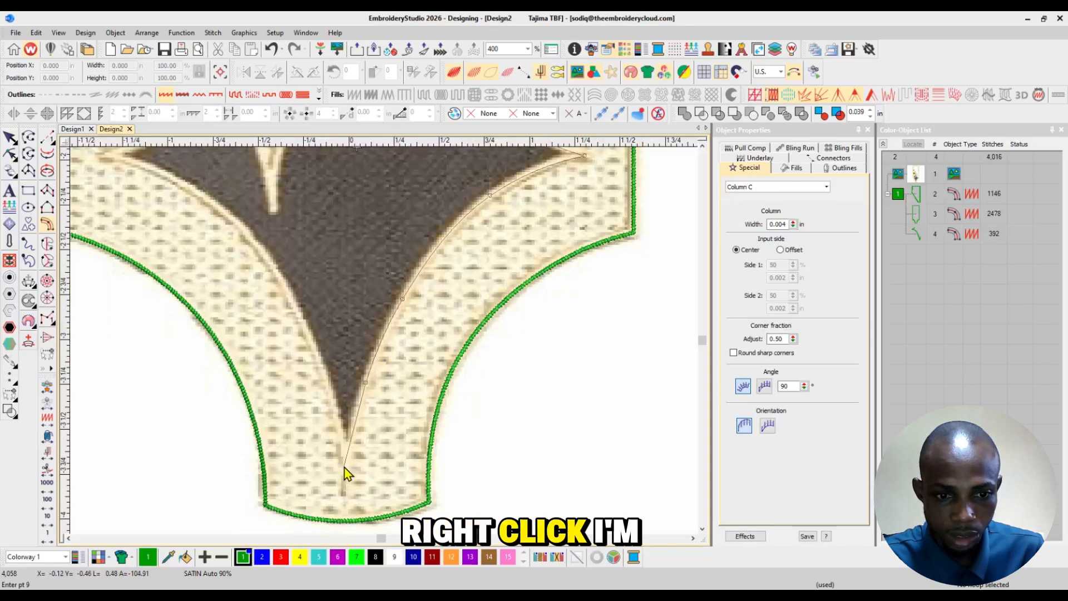
click(344, 466)
Continue the star outline from the bottom tip up the lower left curve to the left tip
right_click(321, 357)
right_click(304, 315)
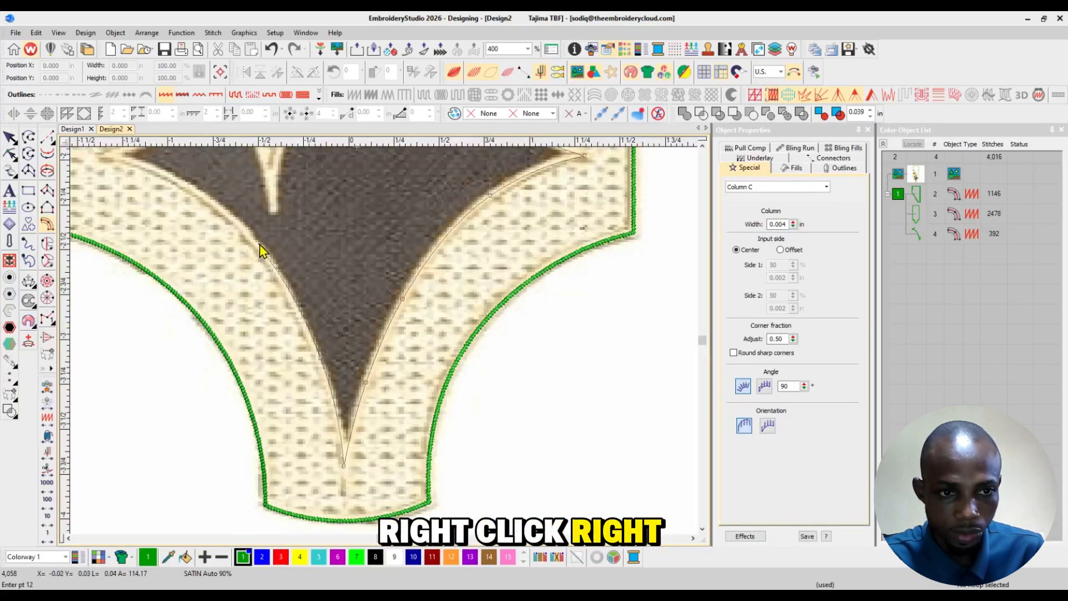
right_click(333, 366)
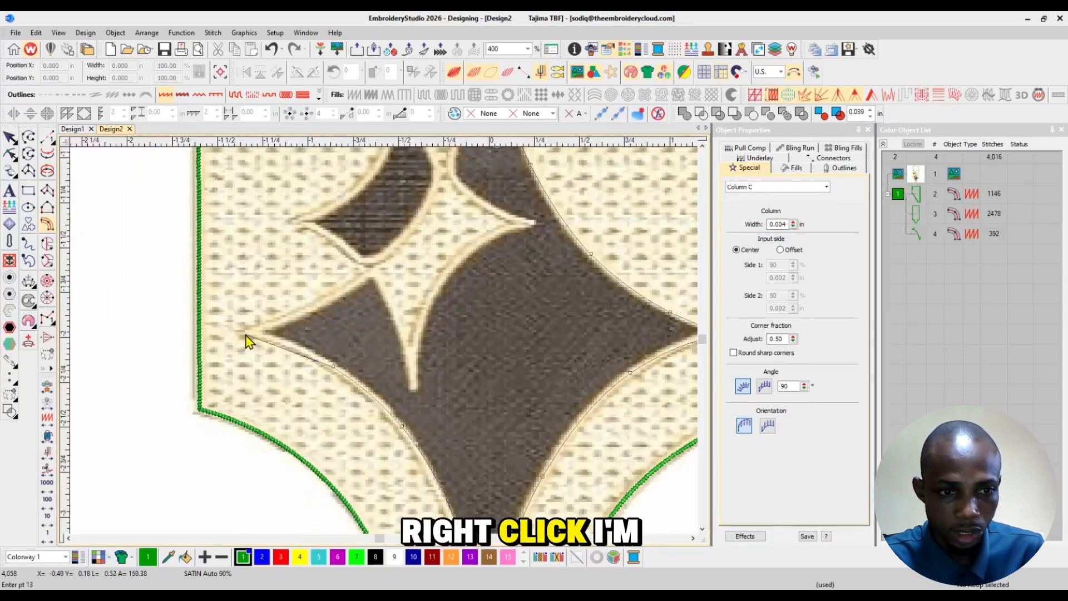
click(245, 334)
Trace the star's upper left edge and around the cream notch, down to its lower point and up to its right point
right_click(324, 302)
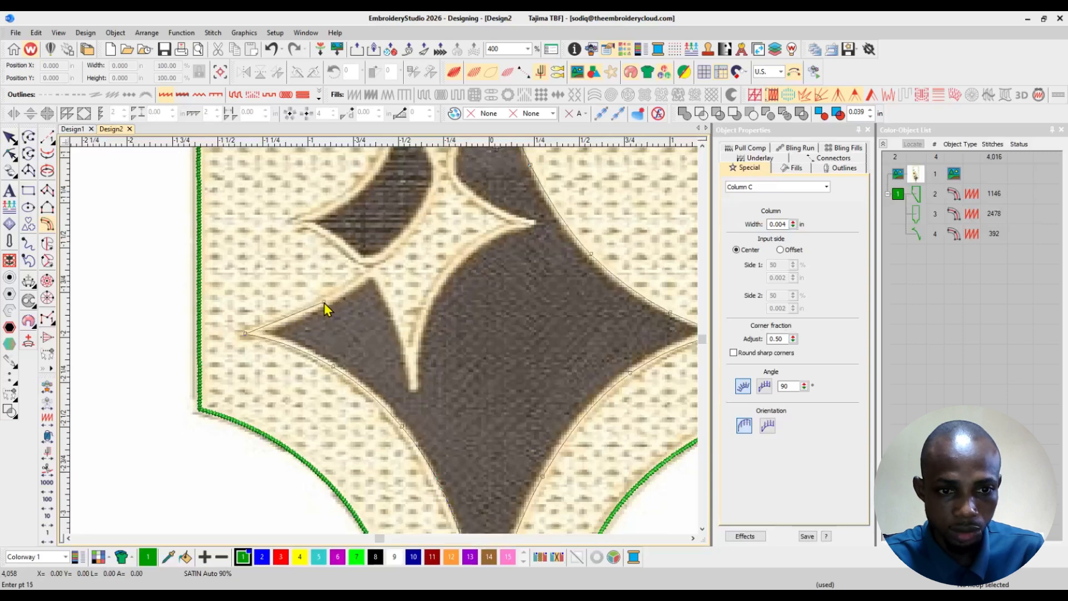
click(374, 275)
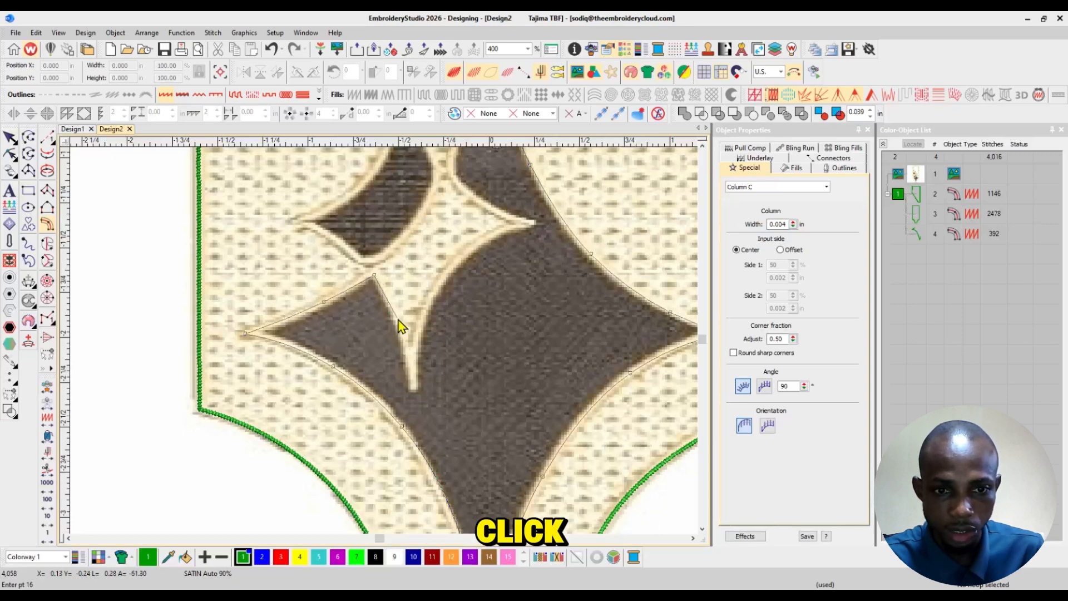
click(413, 389)
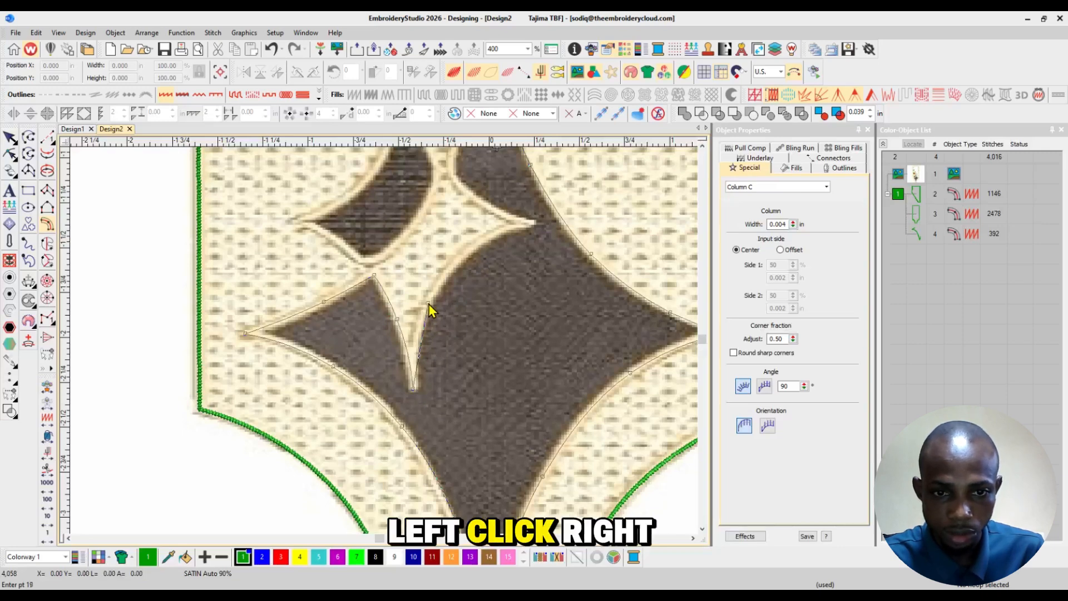
right_click(480, 242)
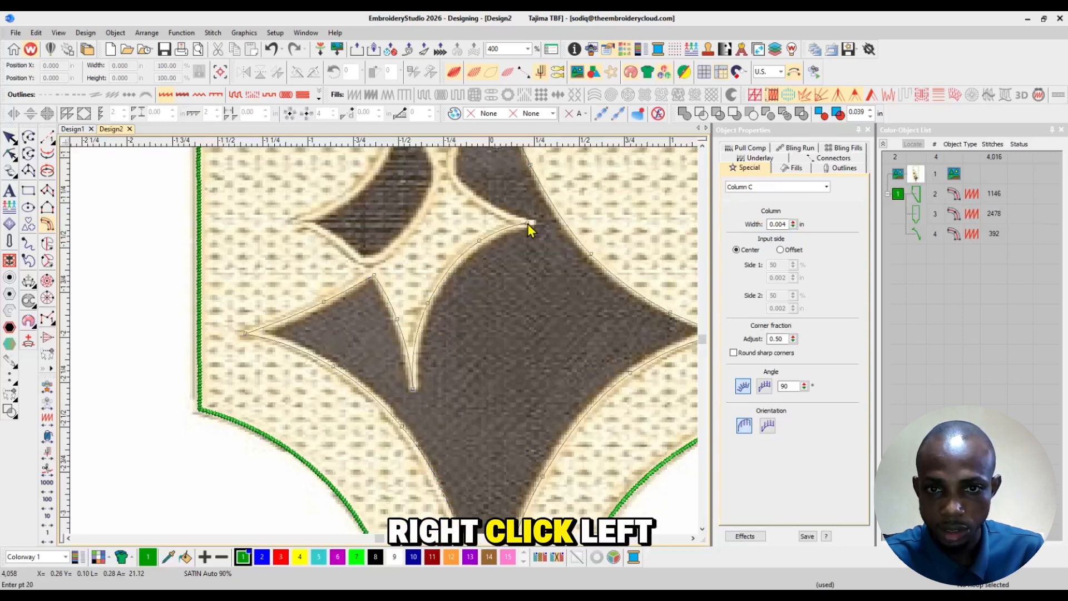
click(528, 223)
Complete the star outline from the notch's right point along the inner curve to the top tip, and generate its stitches
right_click(403, 295)
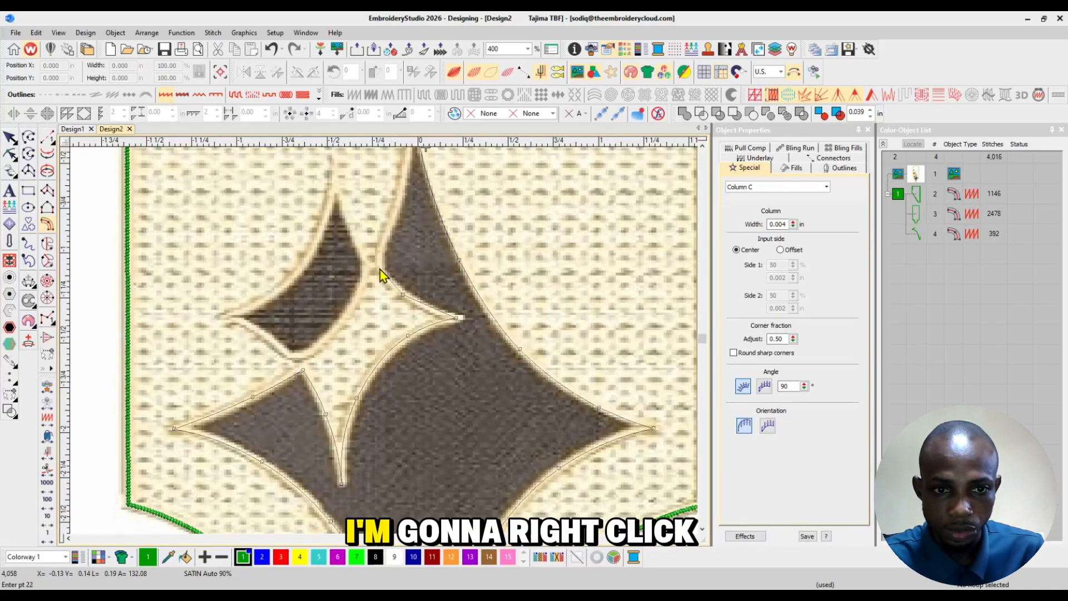
right_click(383, 271)
right_click(382, 248)
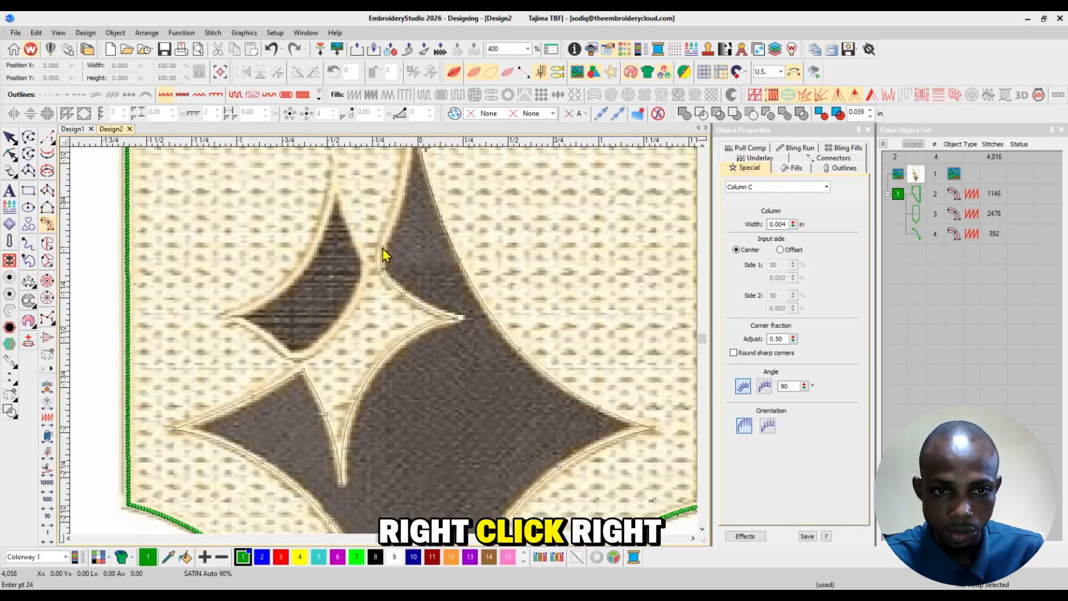
right_click(394, 222)
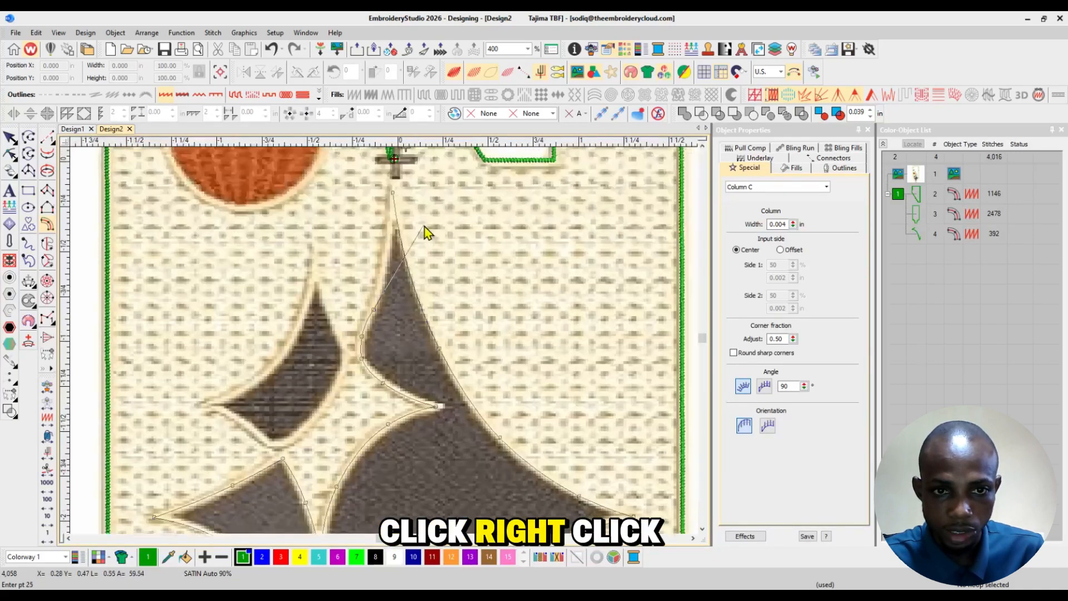
click(370, 313)
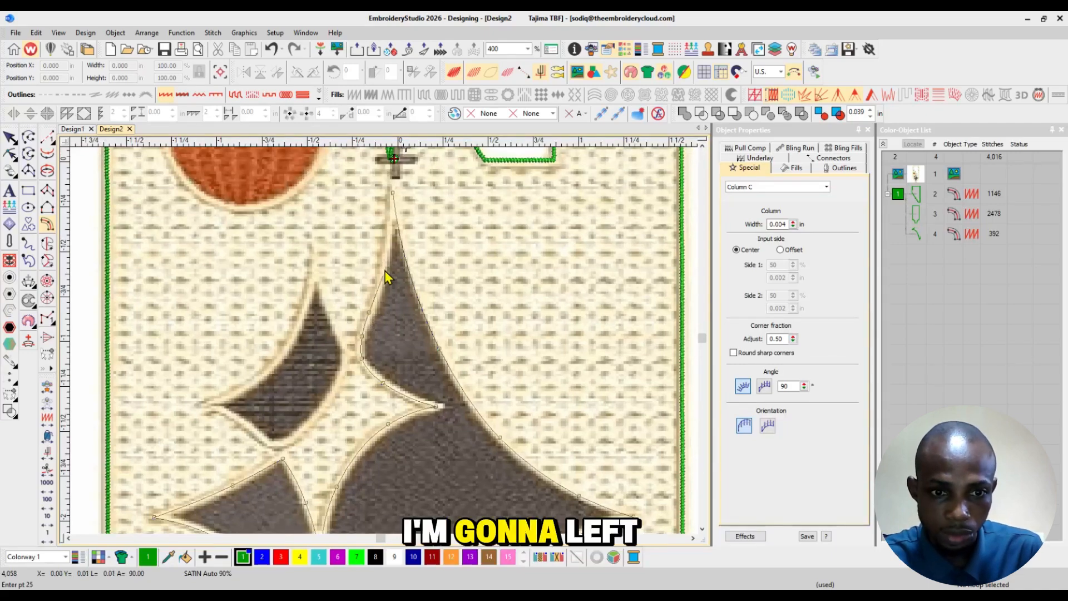
click(393, 196)
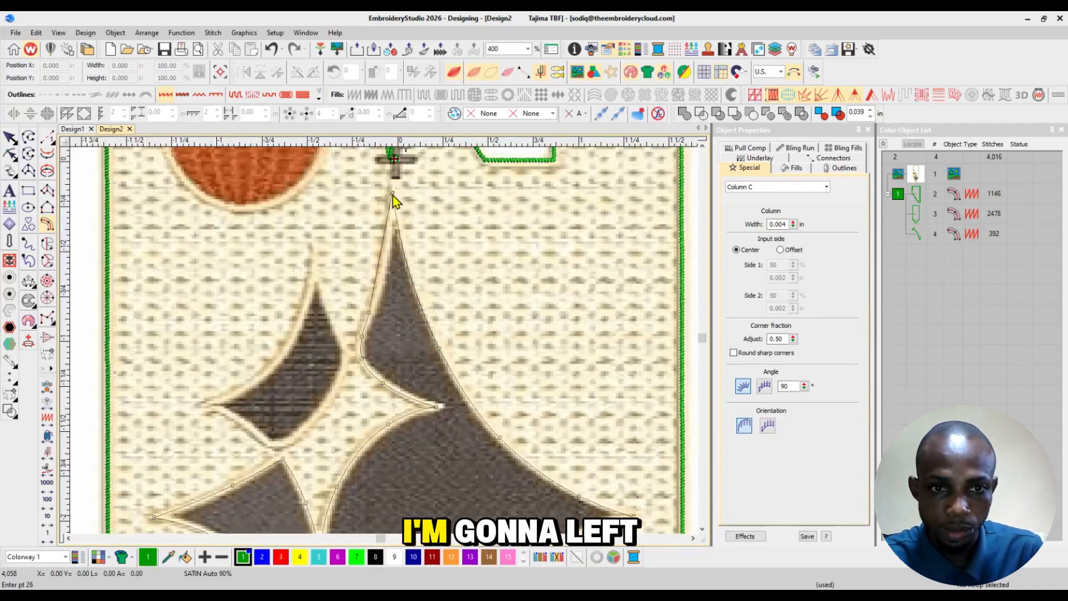
key(Return)
key(Return)
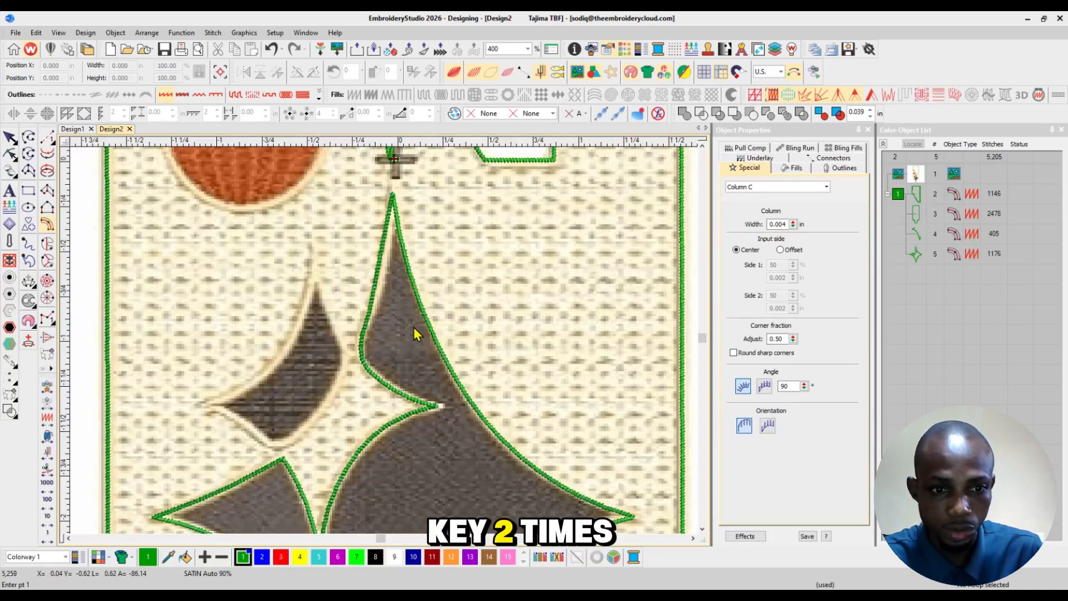
Start a Column C outline of the small dark leaf, from its top tip along the right side and around the bottom to the left tip
key(shift+z)
key(z)
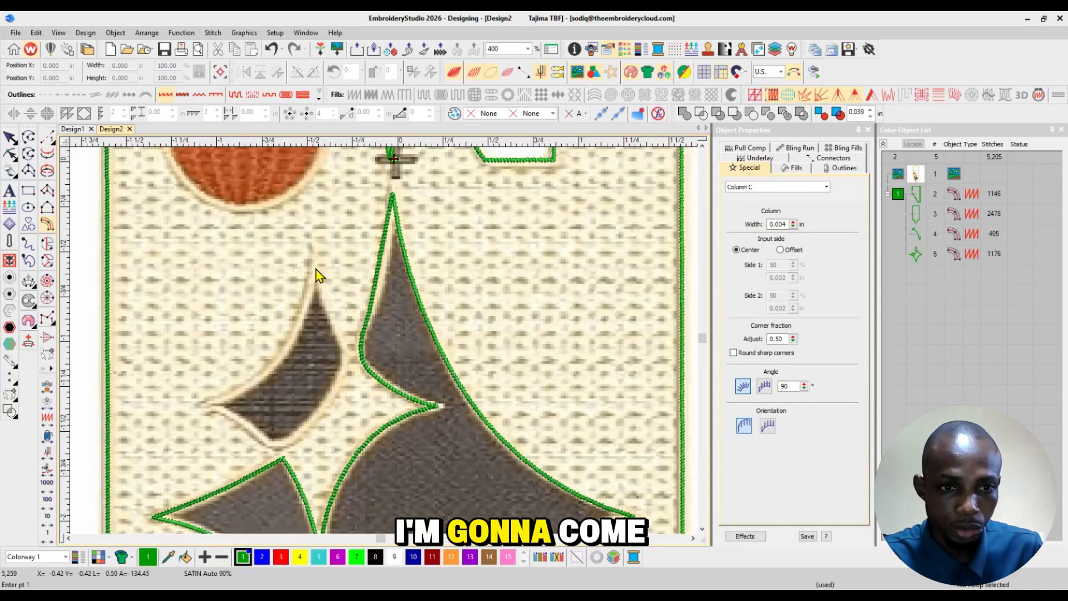
click(314, 267)
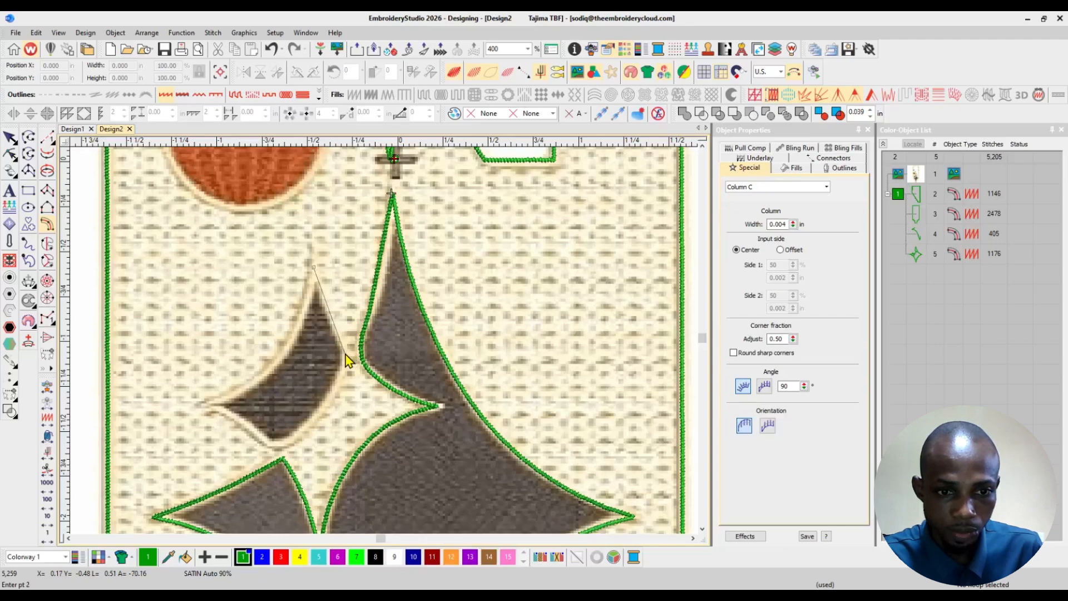
click(345, 352)
click(329, 405)
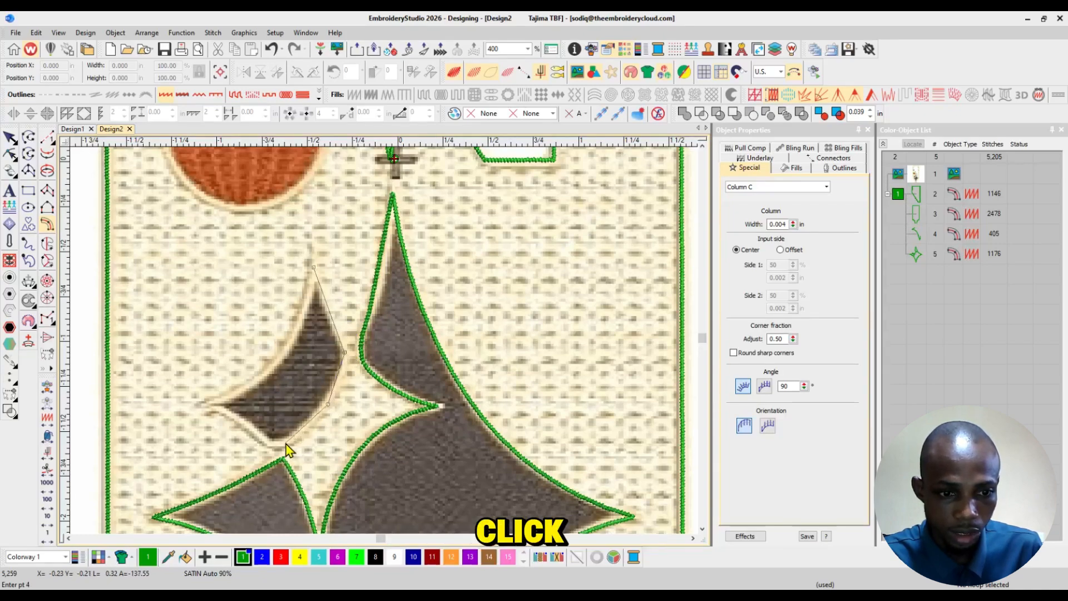
right_click(286, 443)
right_click(272, 444)
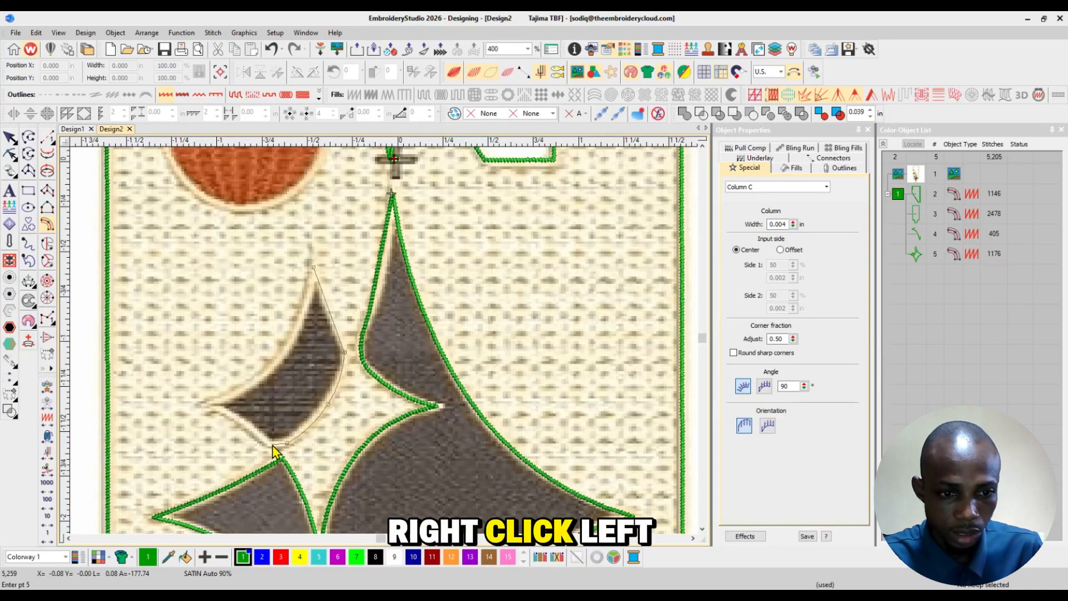
right_click(248, 425)
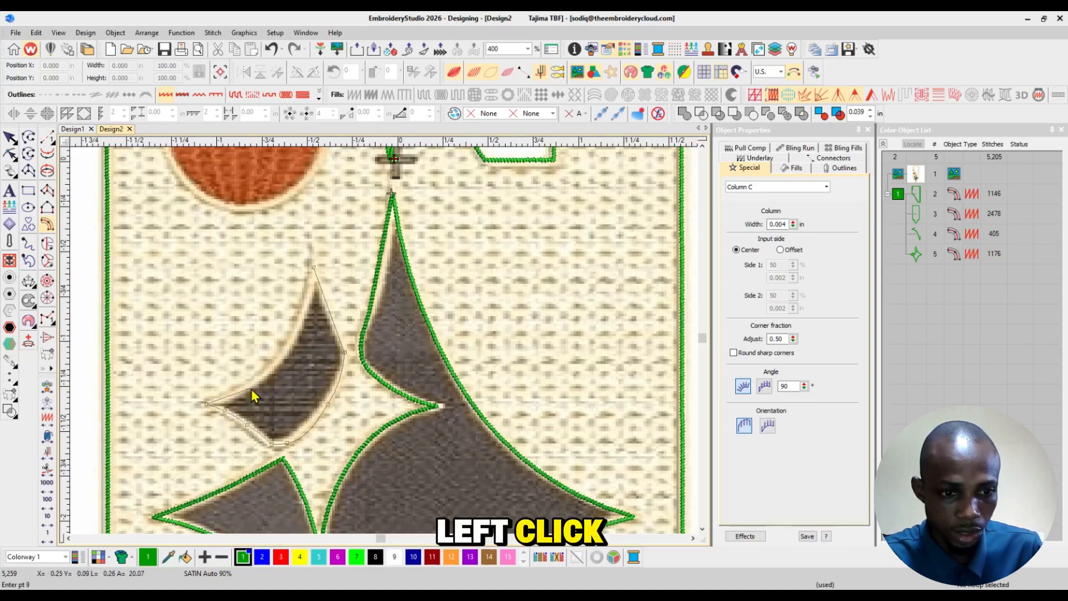
Close the small leaf outline along its upper left curve back to the top tip, and generate its stitches
right_click(254, 380)
right_click(293, 338)
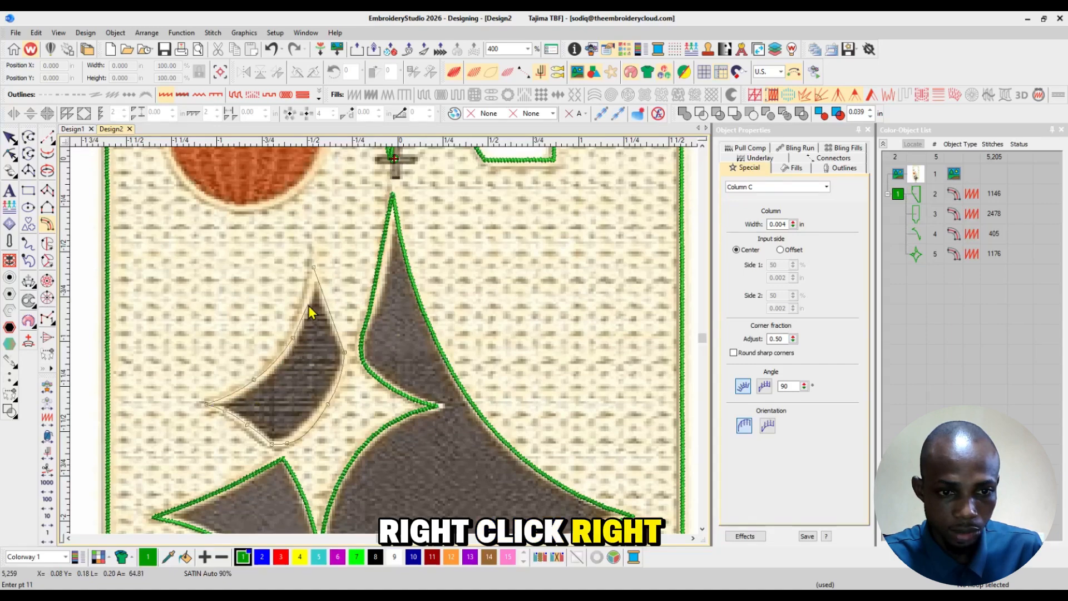
right_click(309, 294)
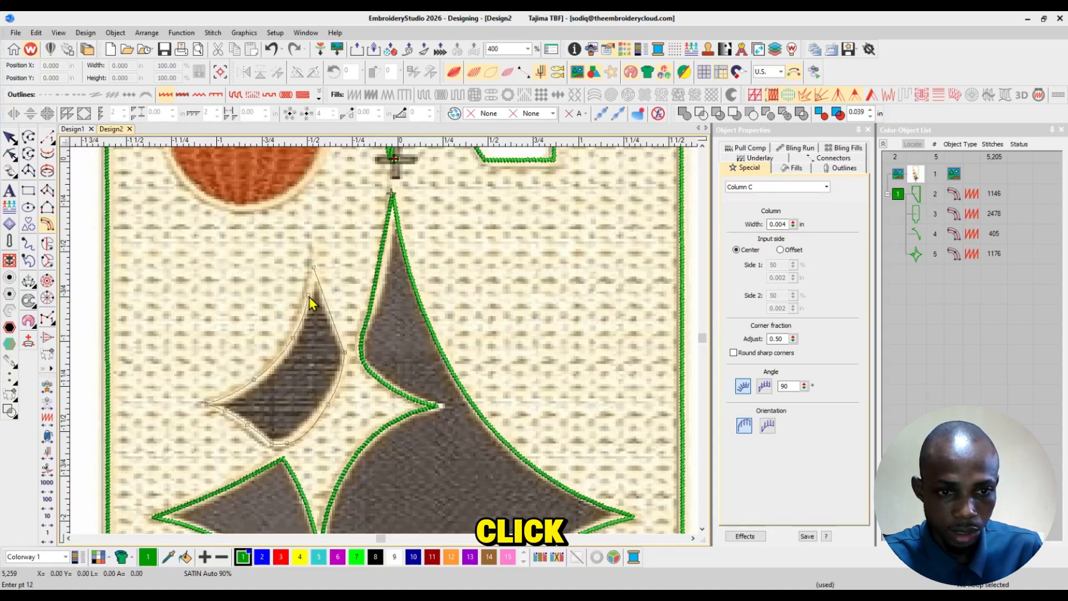
click(314, 269)
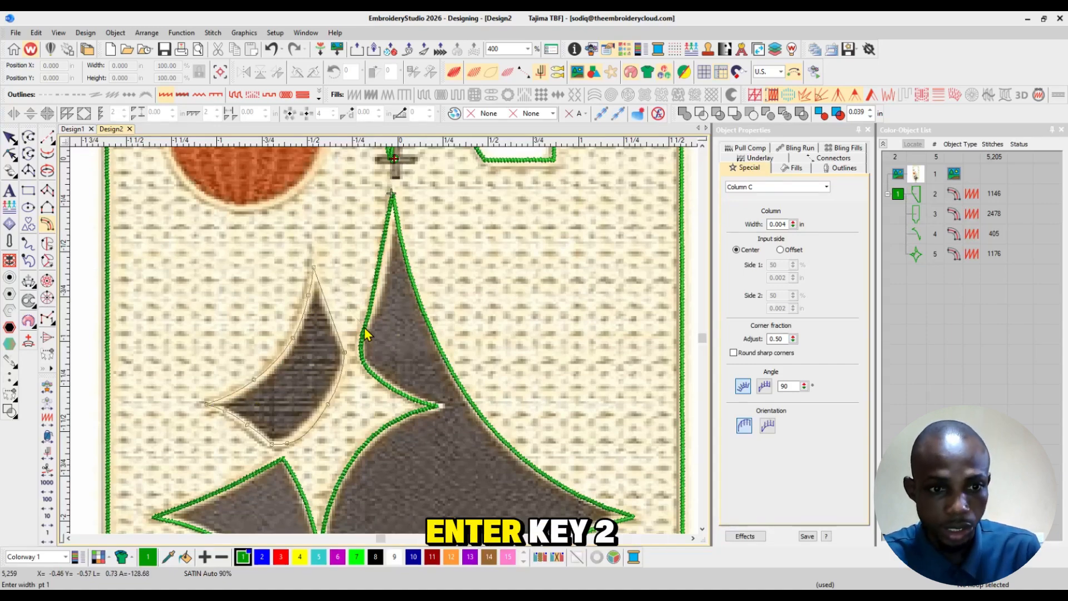
key(Return)
Trace the orange circle as a closed Column C outline through its left, top, right and bottom edges, and generate its stitches
scroll(523, 199, up, 5)
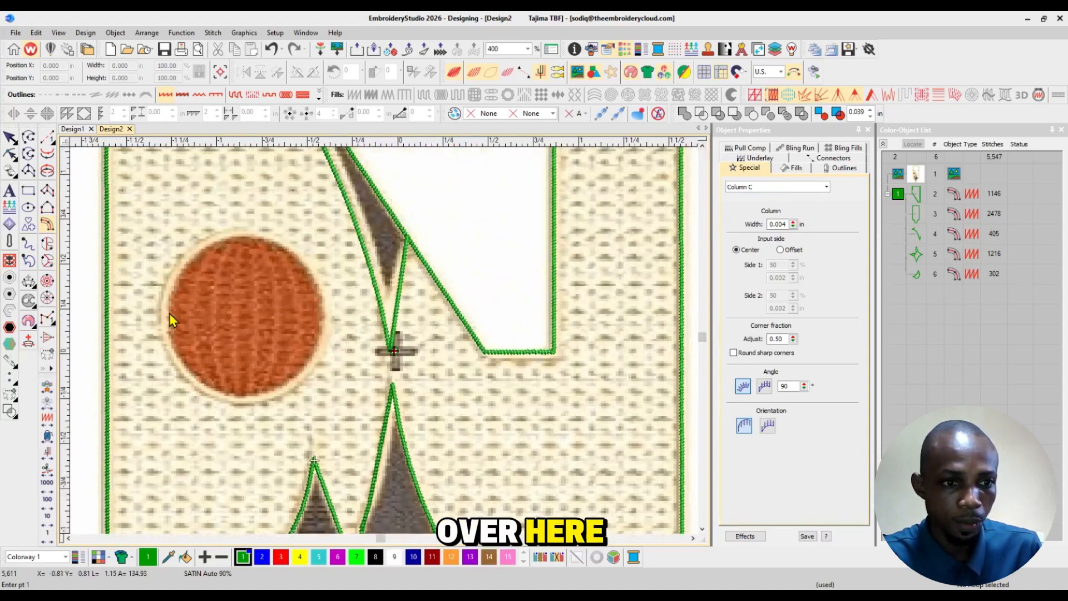
click(163, 321)
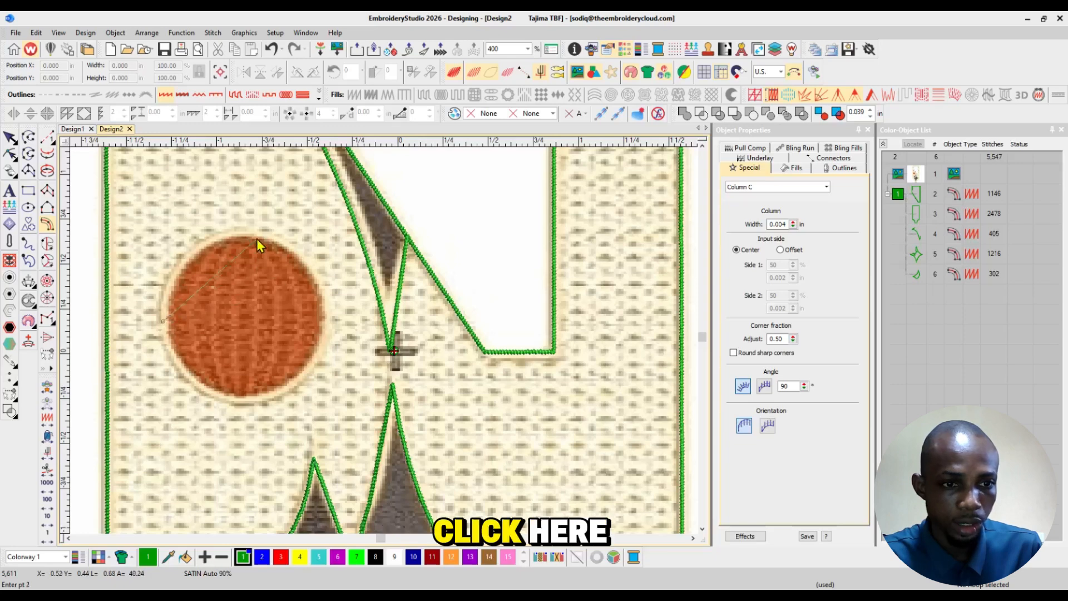
click(246, 231)
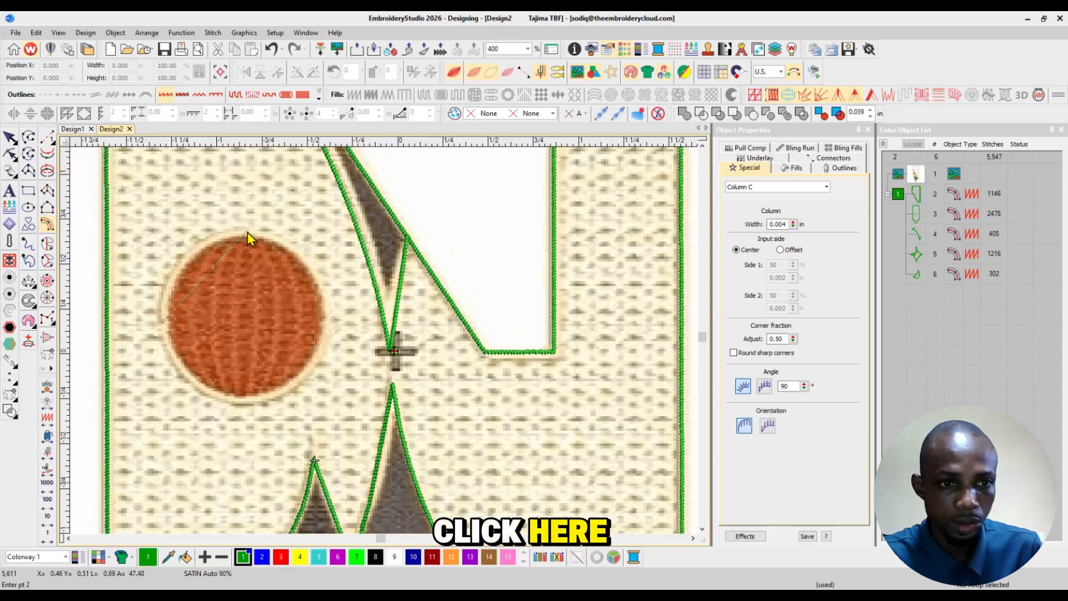
click(328, 320)
click(242, 401)
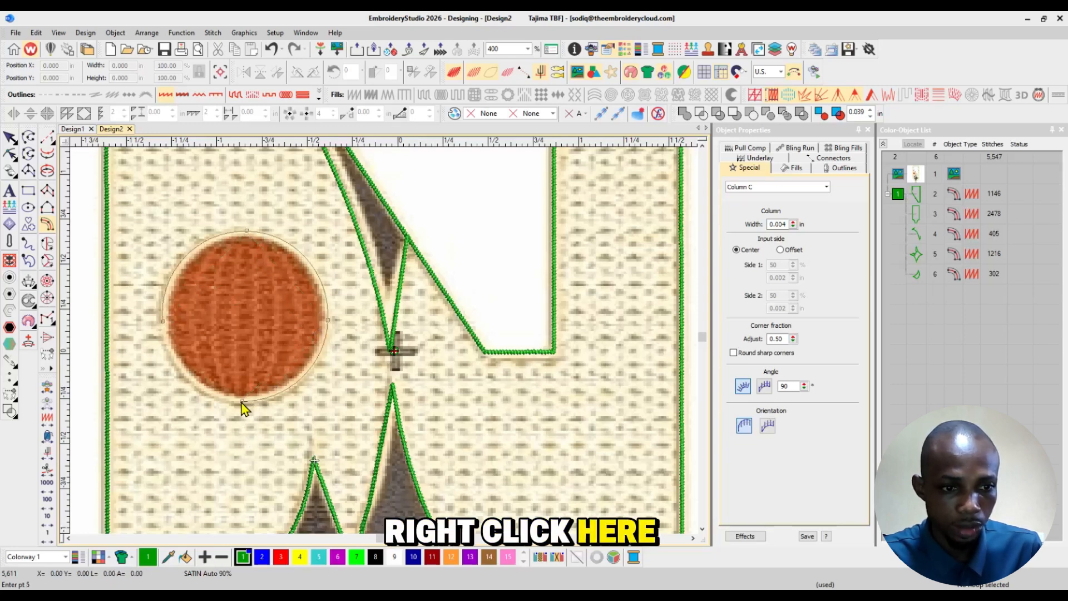
right_click(164, 322)
key(Return)
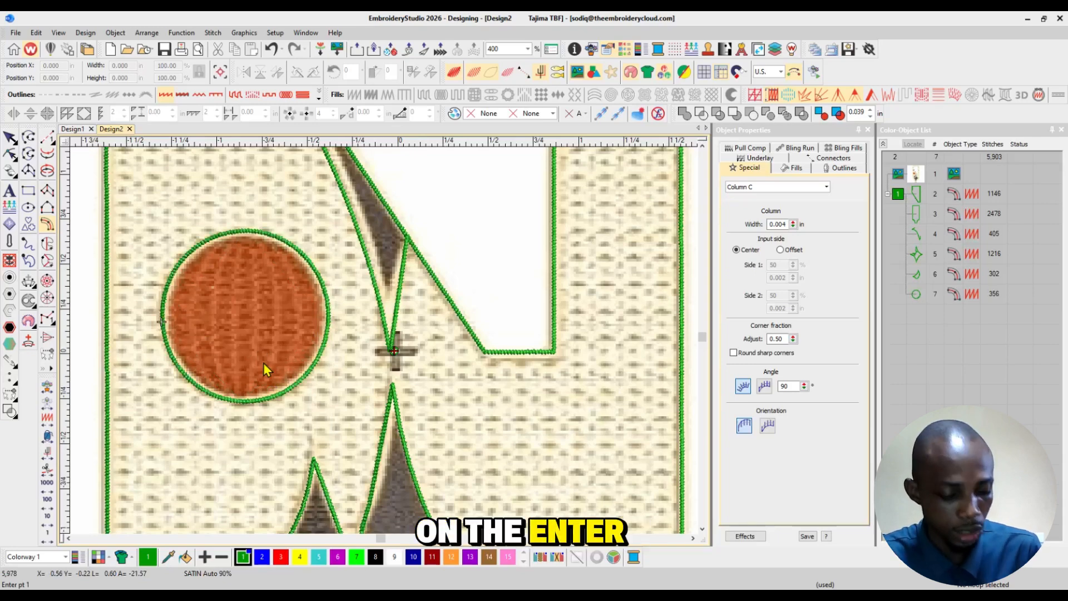
Move the reference picture off the stitched outlines to the empty space on their right, at about X 5.98 in
key(shift+z)
key(shift+z)
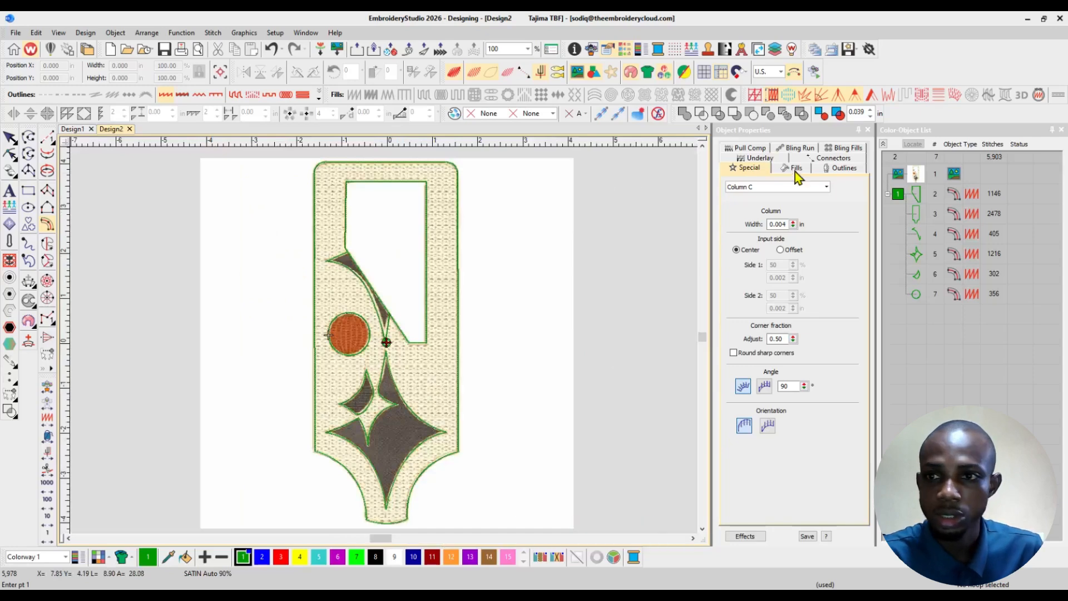
key(z)
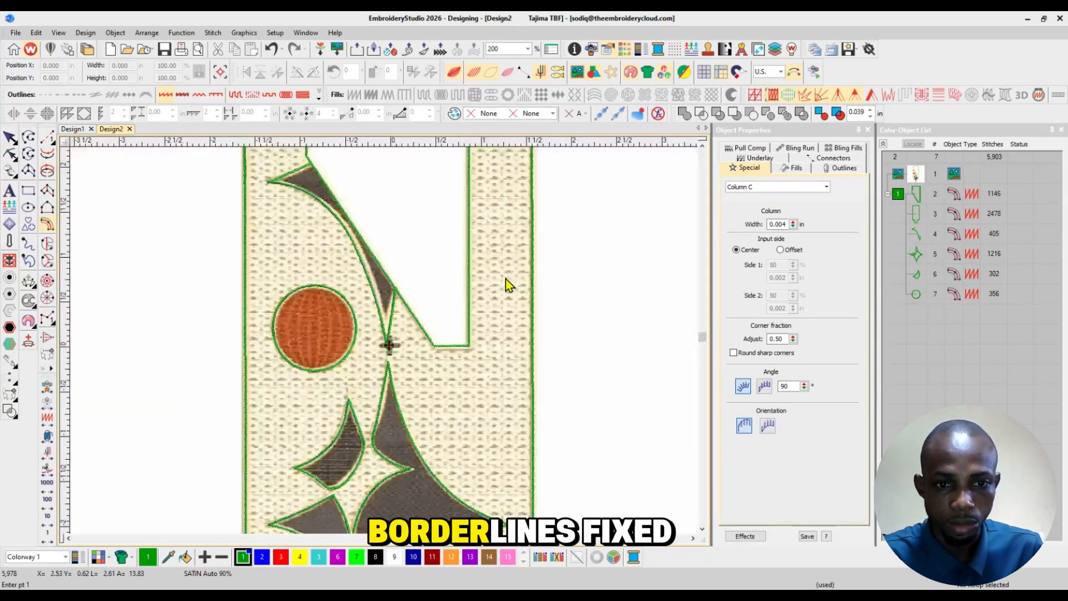
key(shift+z)
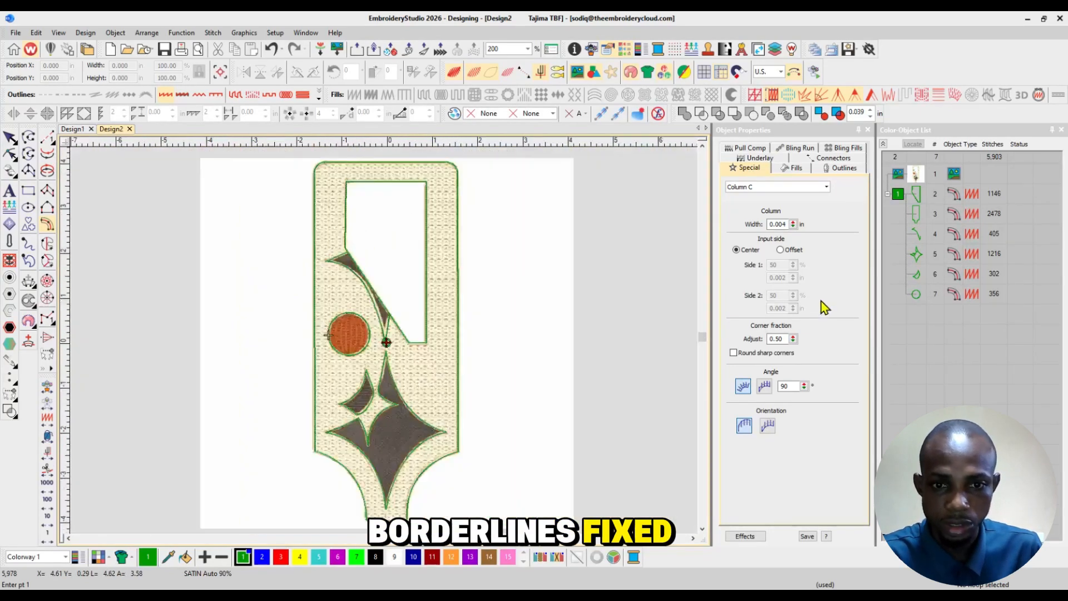
click(898, 194)
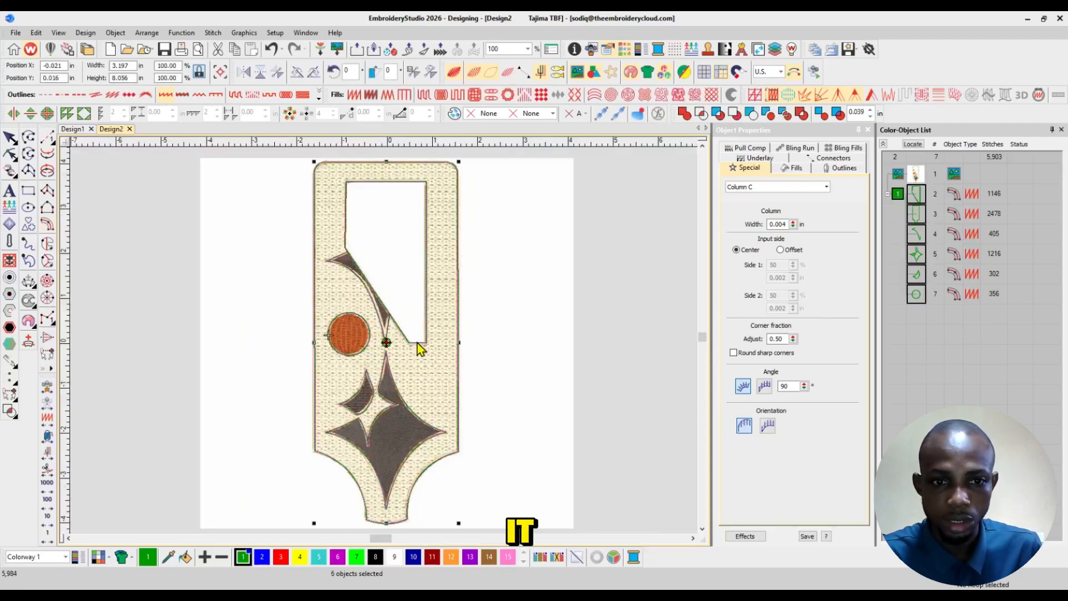
drag(417, 348, 641, 323)
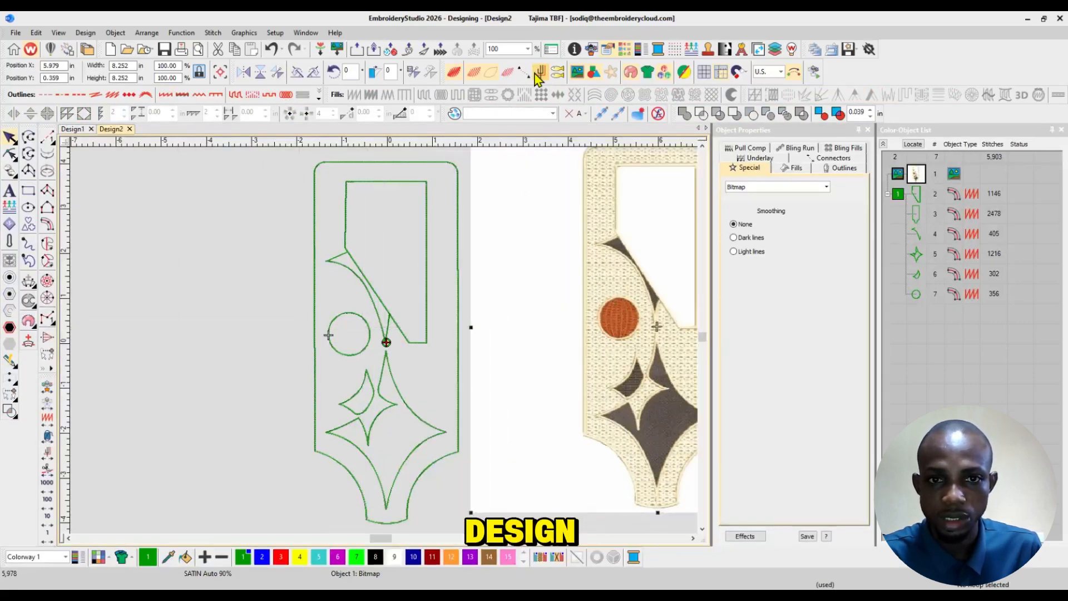
Select all six green outlines and scale them proportionally to a height of 24 in
click(526, 52)
click(512, 63)
click(662, 290)
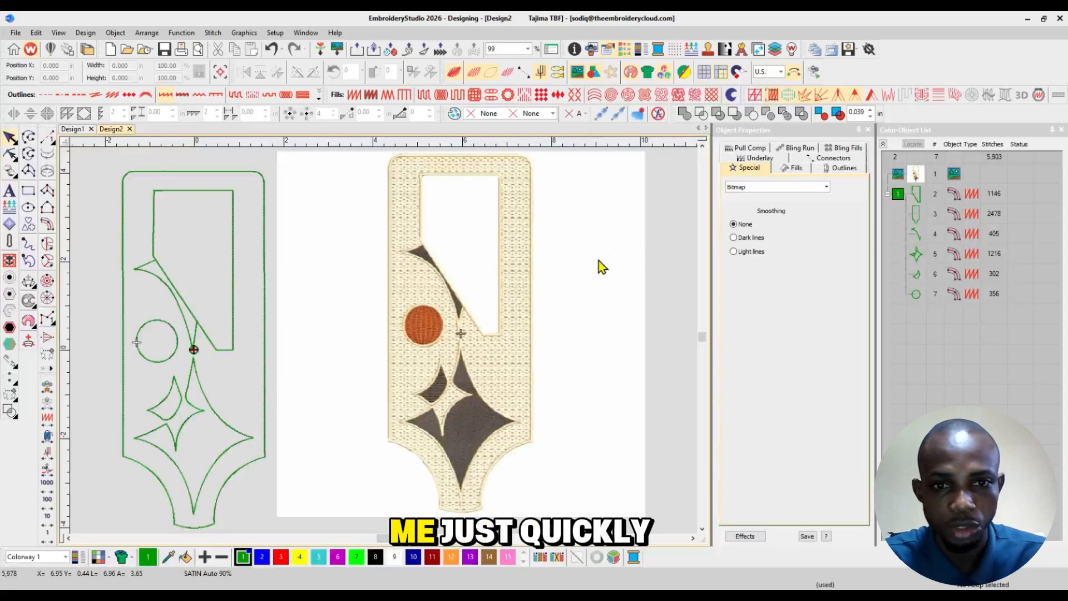
click(899, 195)
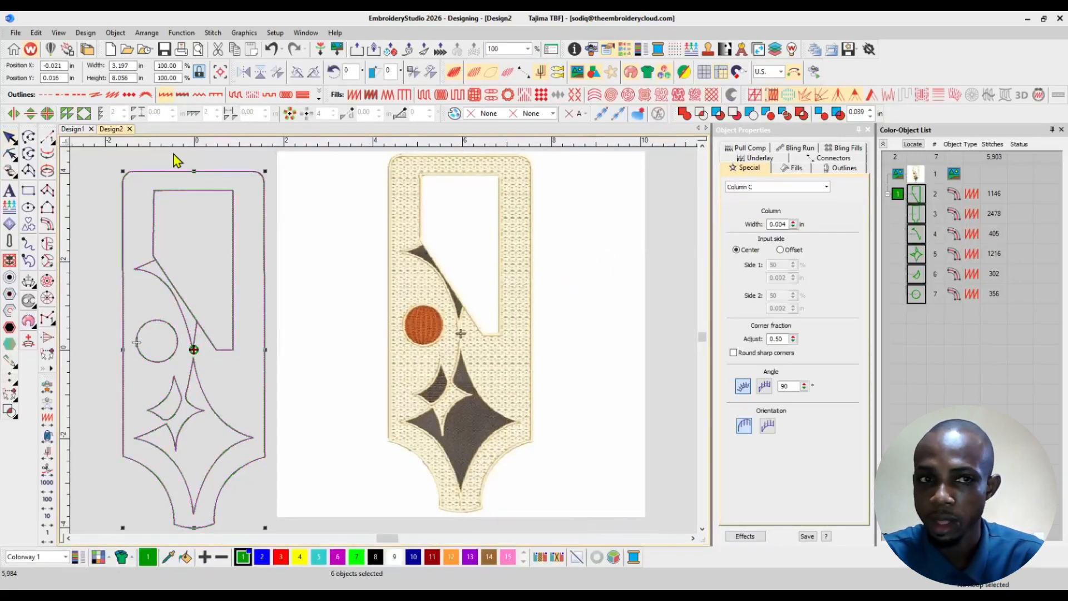
drag(135, 78, 83, 86)
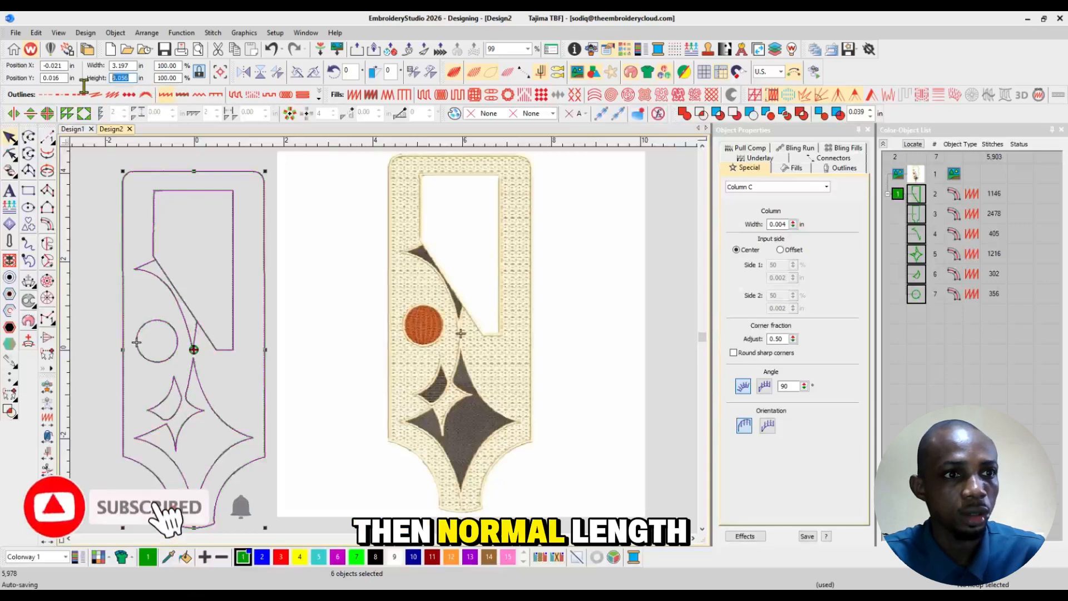
text(2)
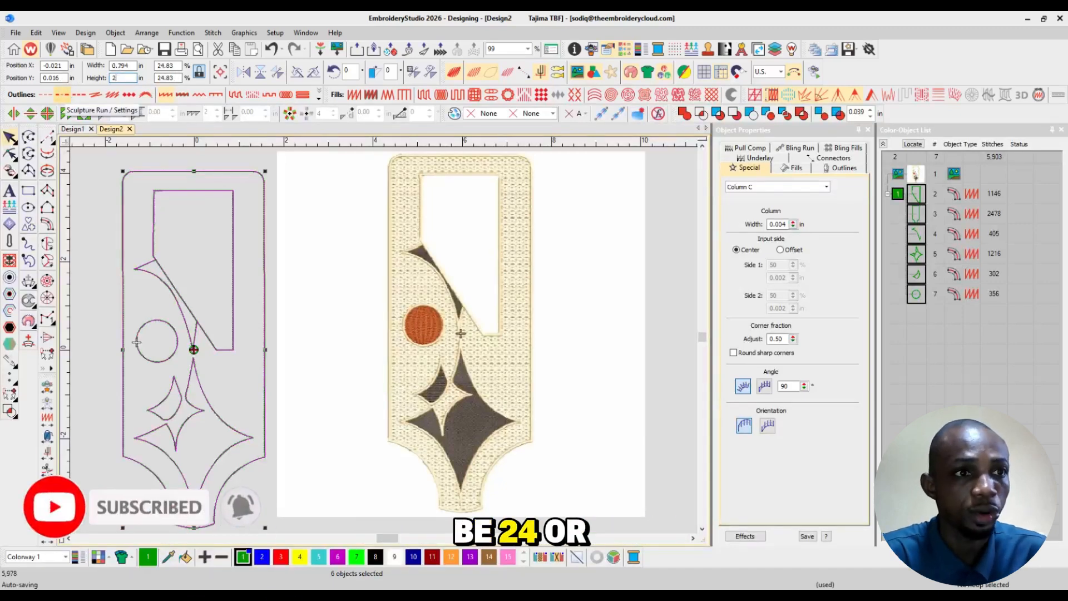
text(4)
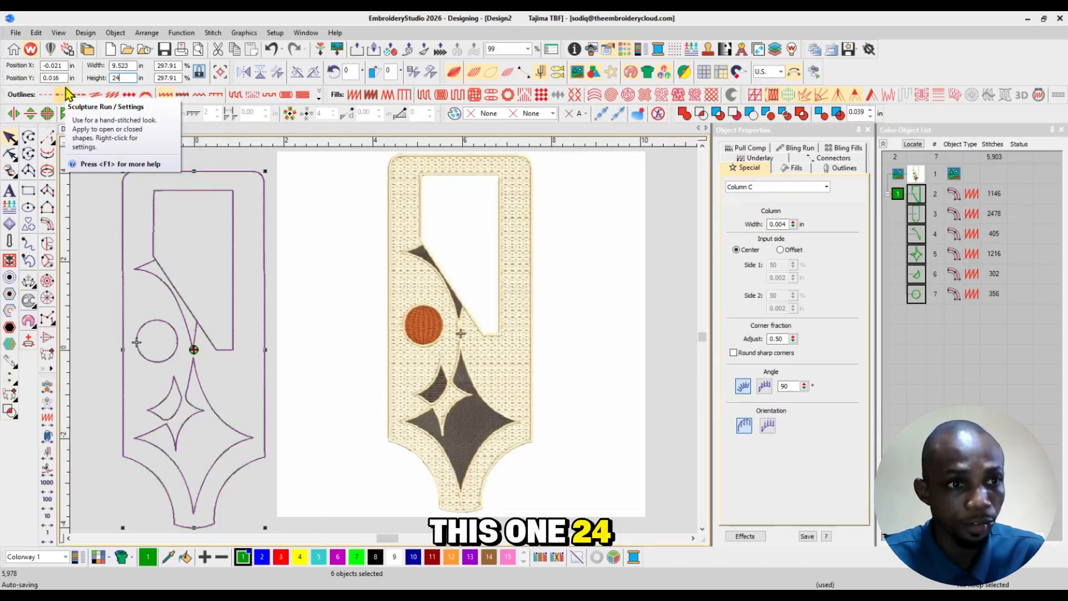
key(Return)
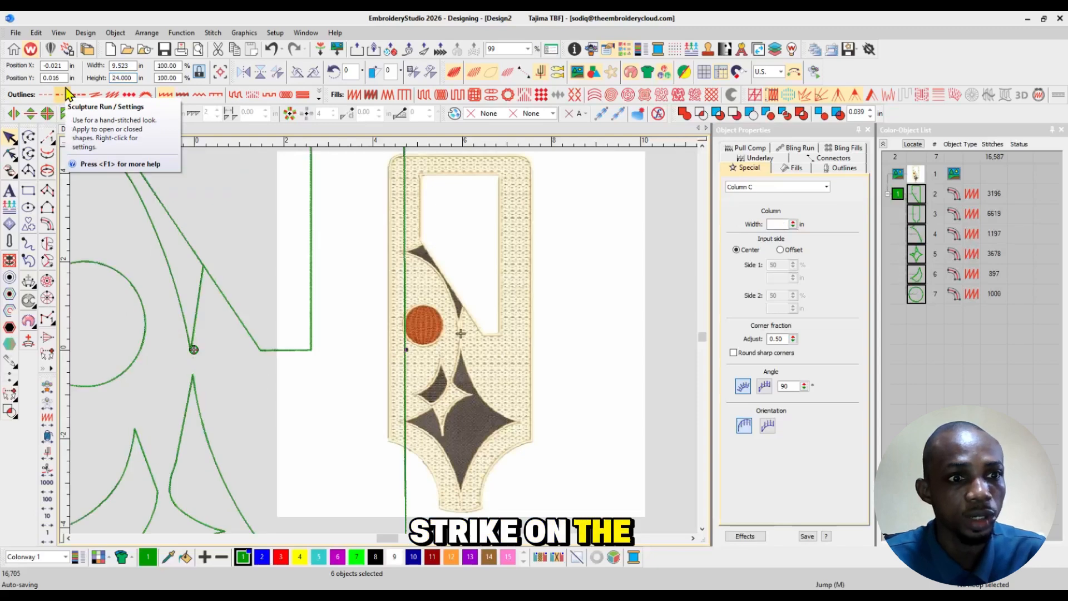
Set the column width of all six outlines to 0.194 in
click(527, 49)
click(499, 60)
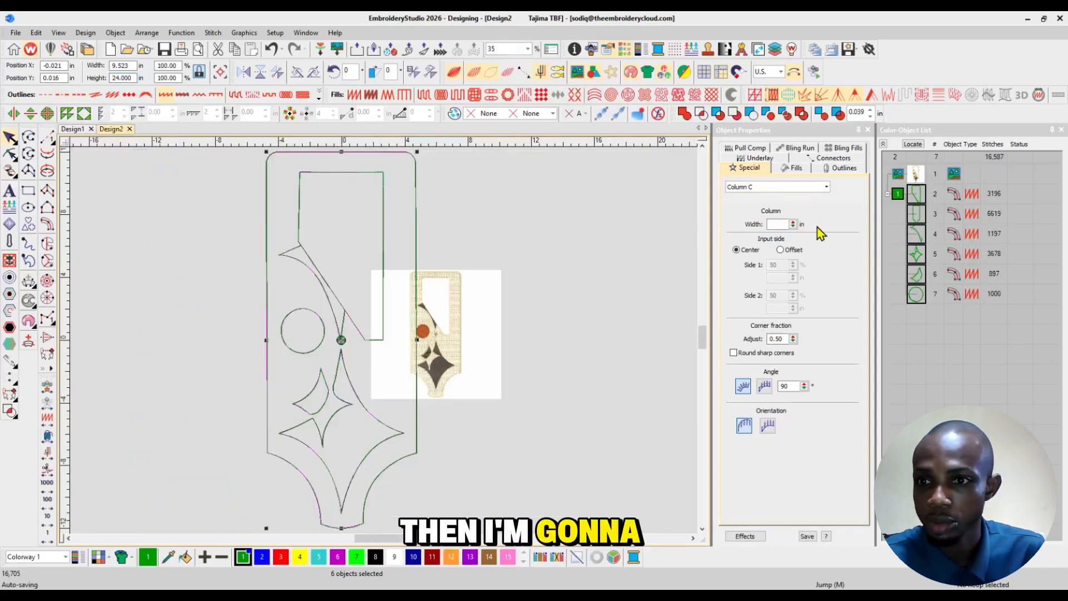
drag(793, 223, 740, 297)
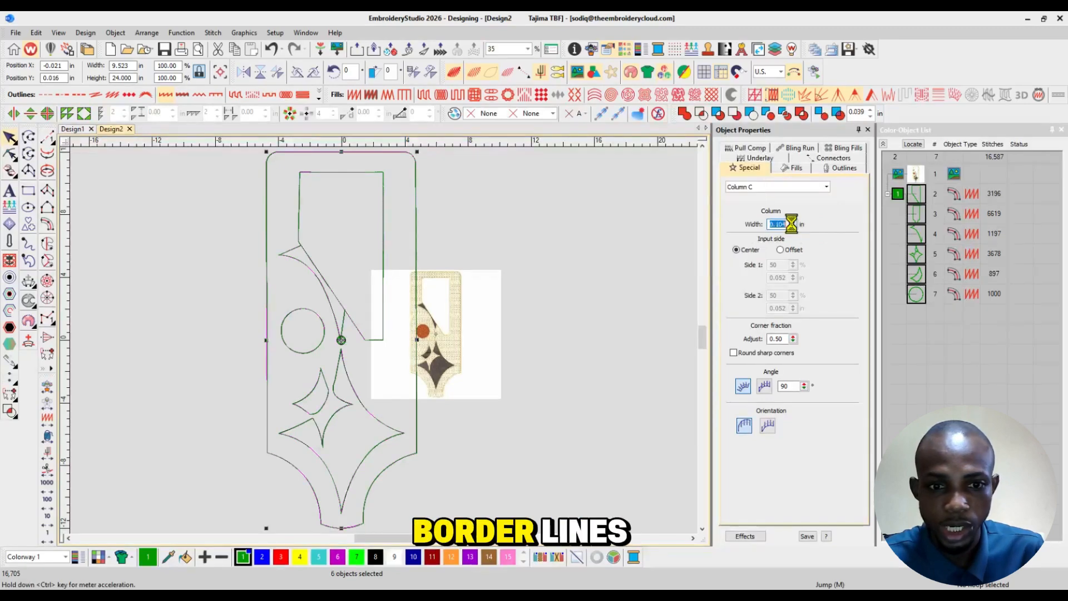
drag(793, 225, 741, 293)
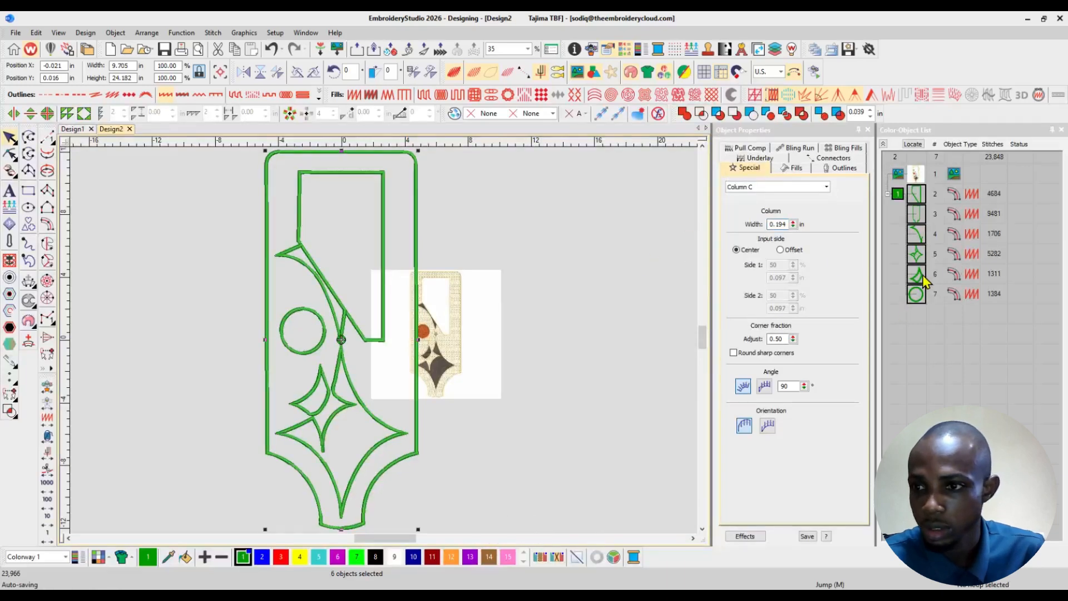
Exclude the neck opening and outer border from the selection, and set the remaining four shapes' column width to 0.114 in
ctrl+click(918, 198)
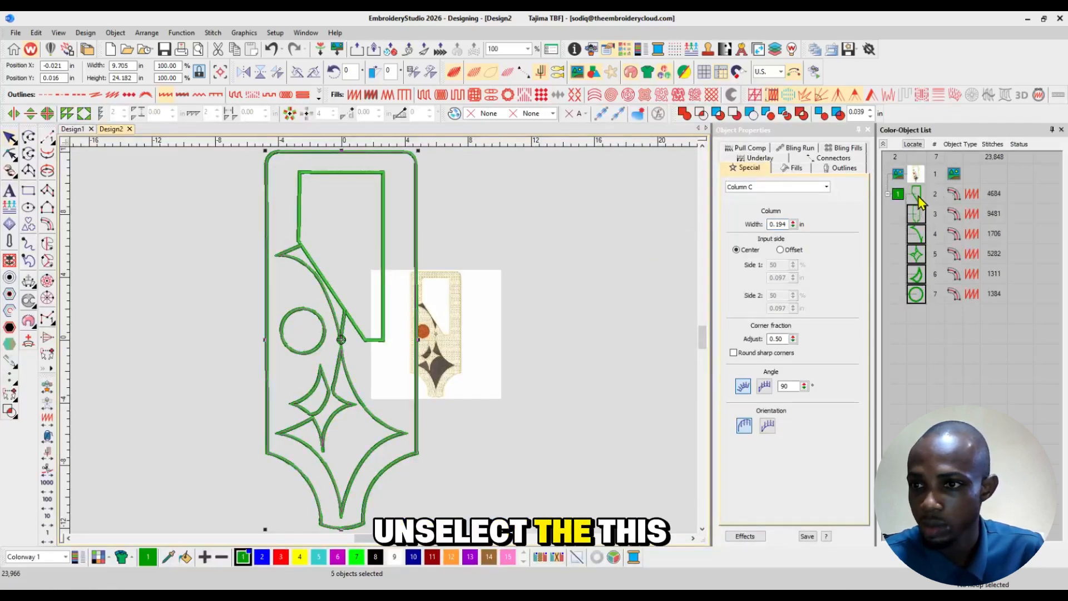
ctrl+click(917, 214)
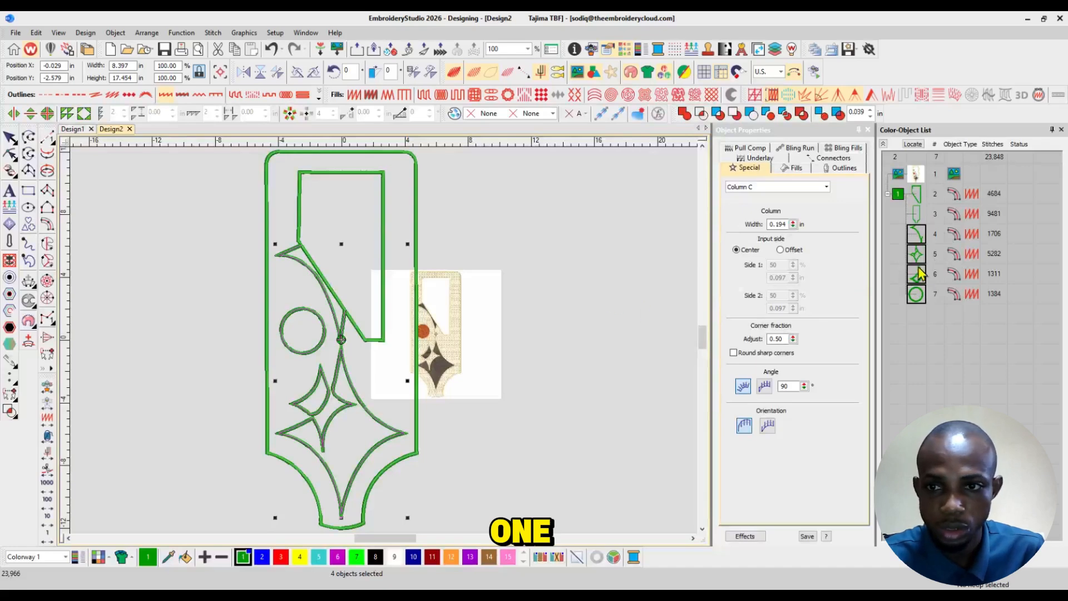
drag(793, 224, 743, 304)
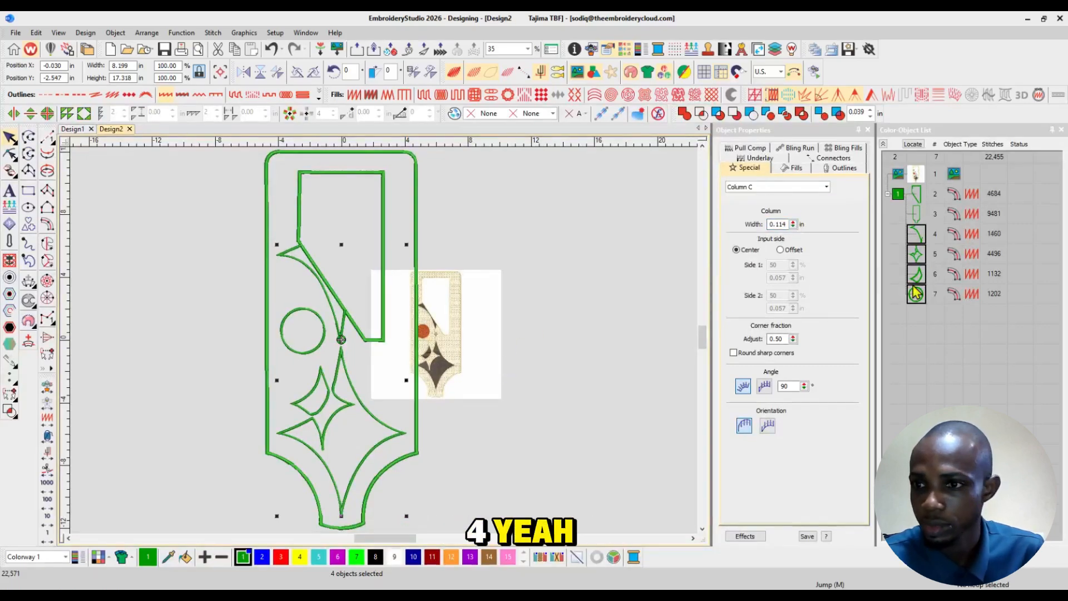
Move the crescent, star, leaf and circle ahead of the neck opening and outer border in the stitching sequence, and check both borders
drag(918, 236, 915, 188)
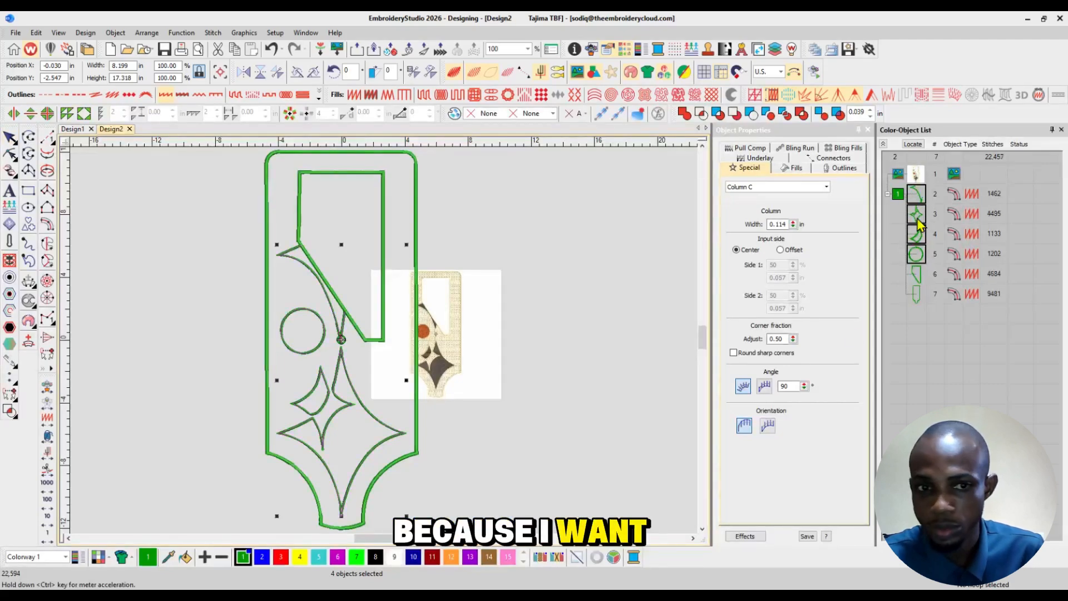
click(916, 275)
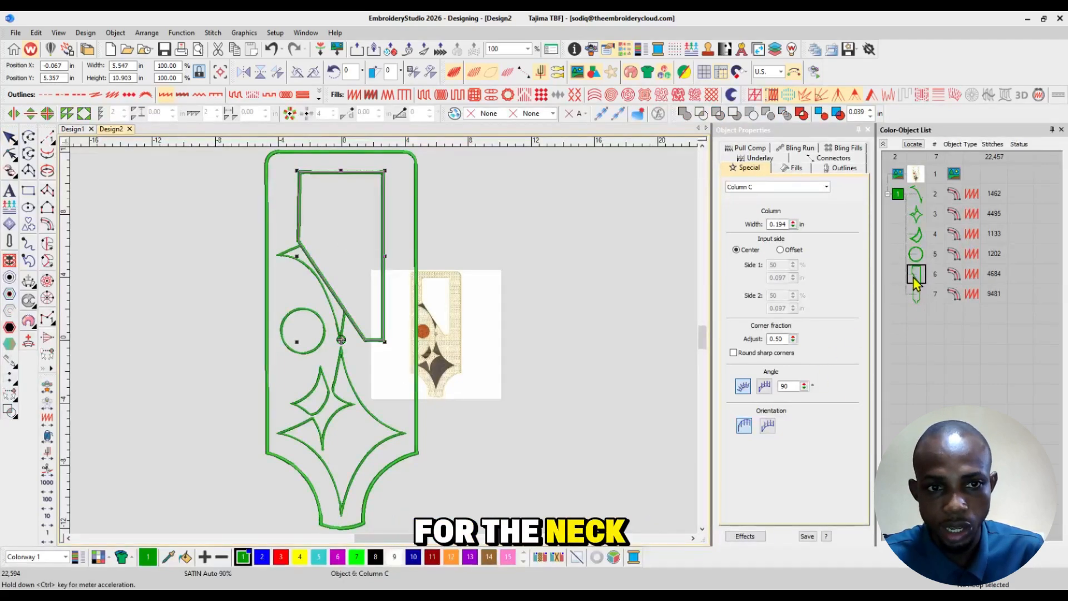
click(916, 295)
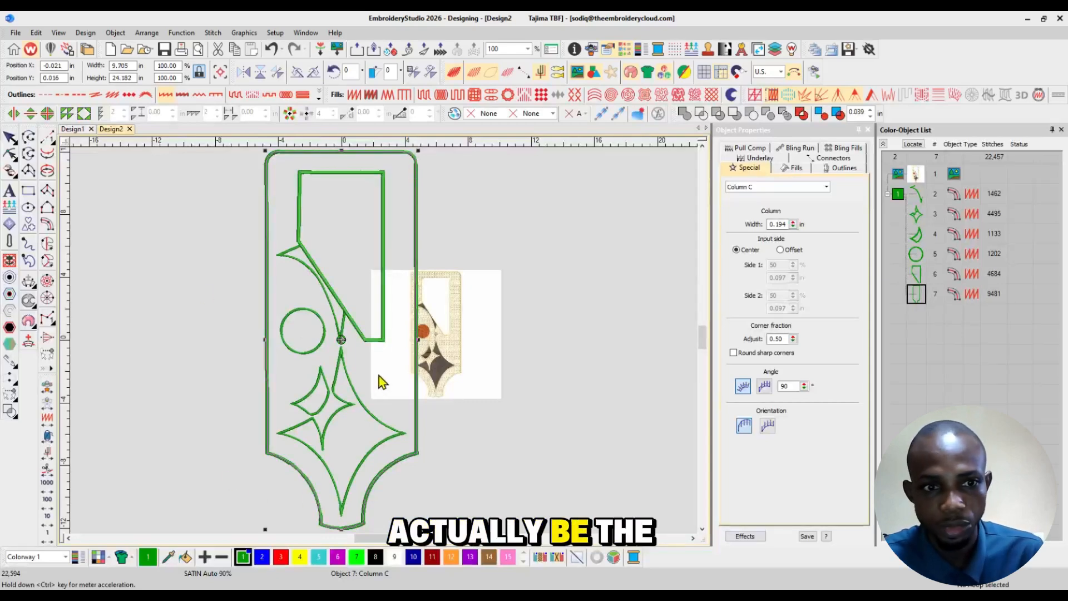
click(591, 269)
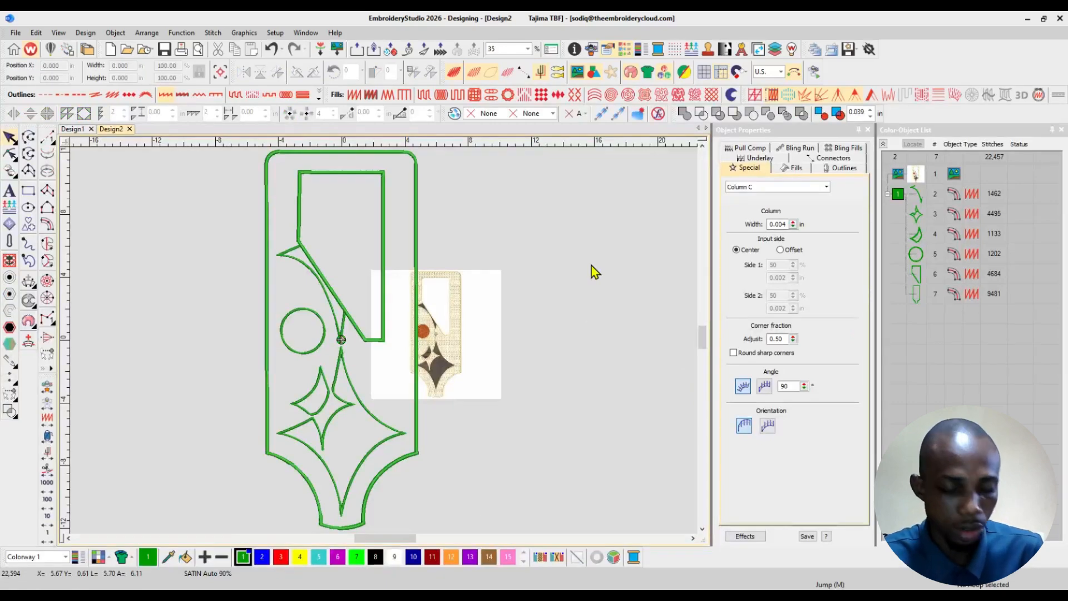
Start a Complex Fill boundary on the outer border, from its upper right corner down the straight right side to the lower corner
key(z)
key(shift+z)
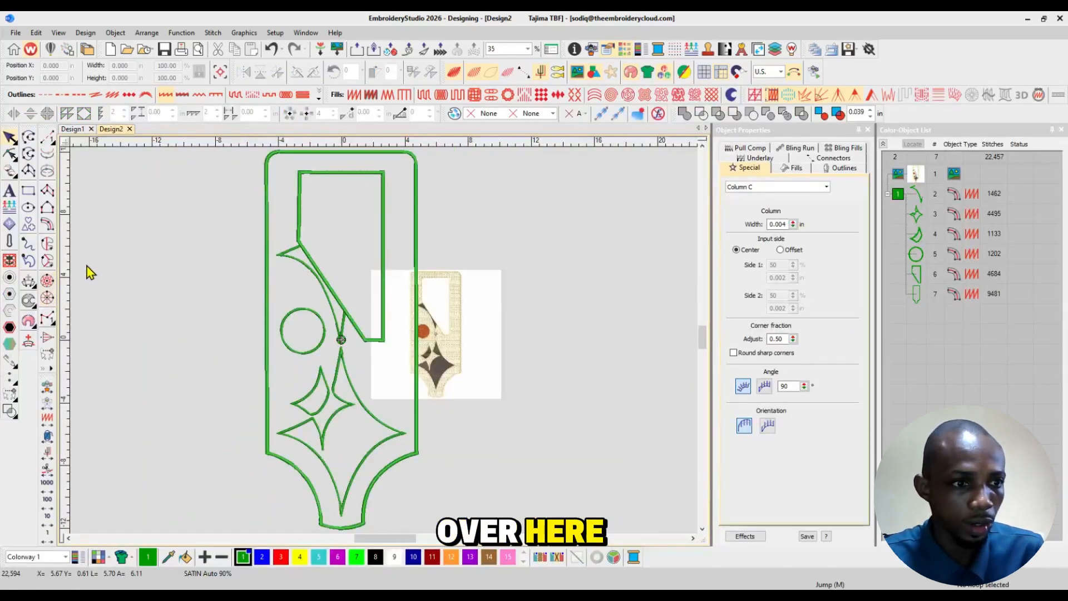
click(48, 247)
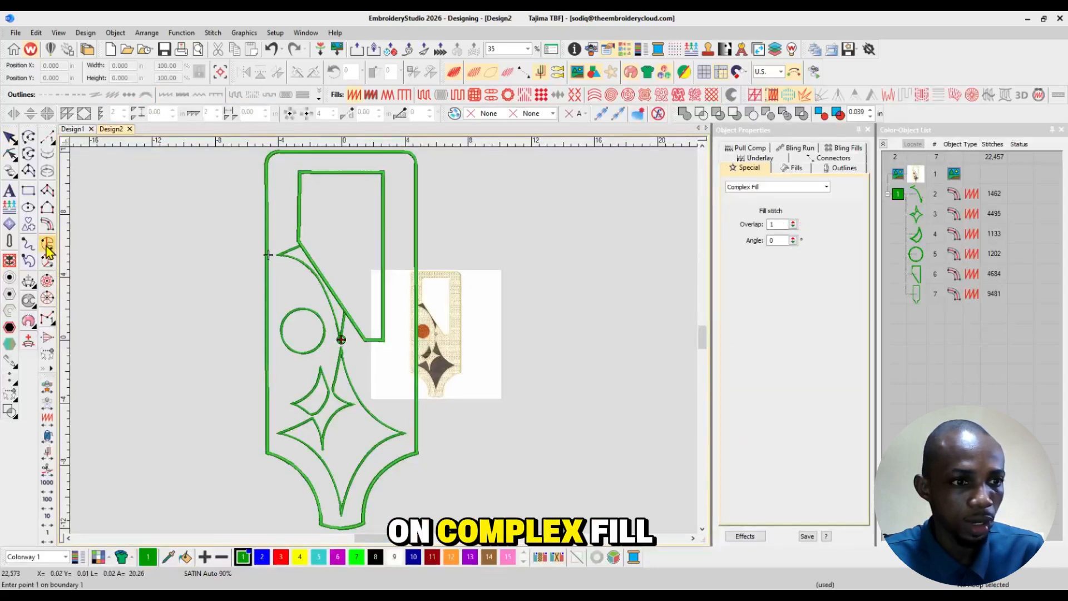
click(702, 145)
click(702, 146)
click(702, 146)
key(z)
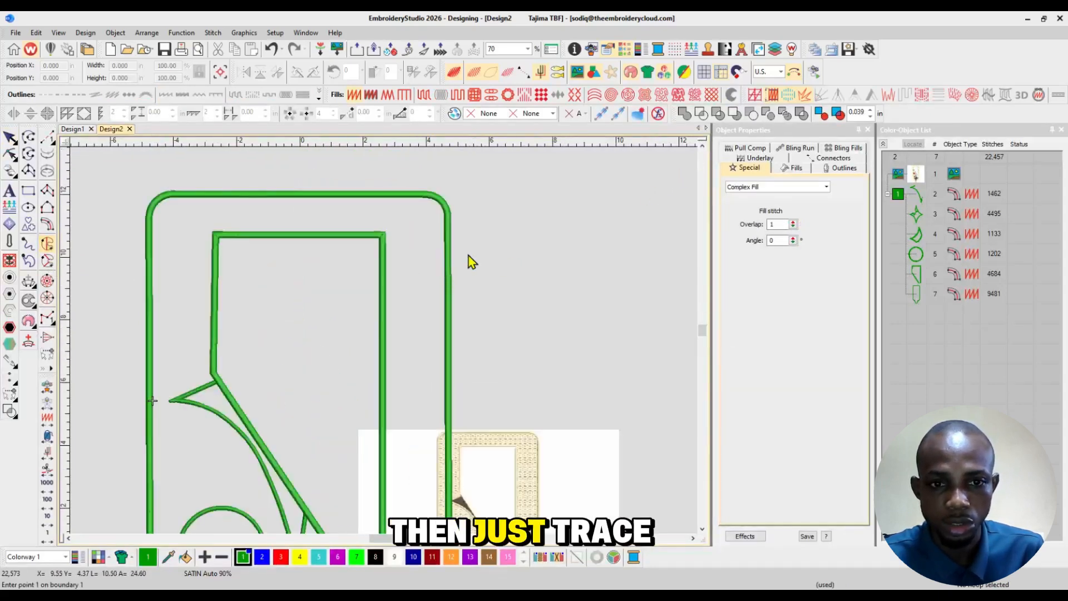
click(448, 219)
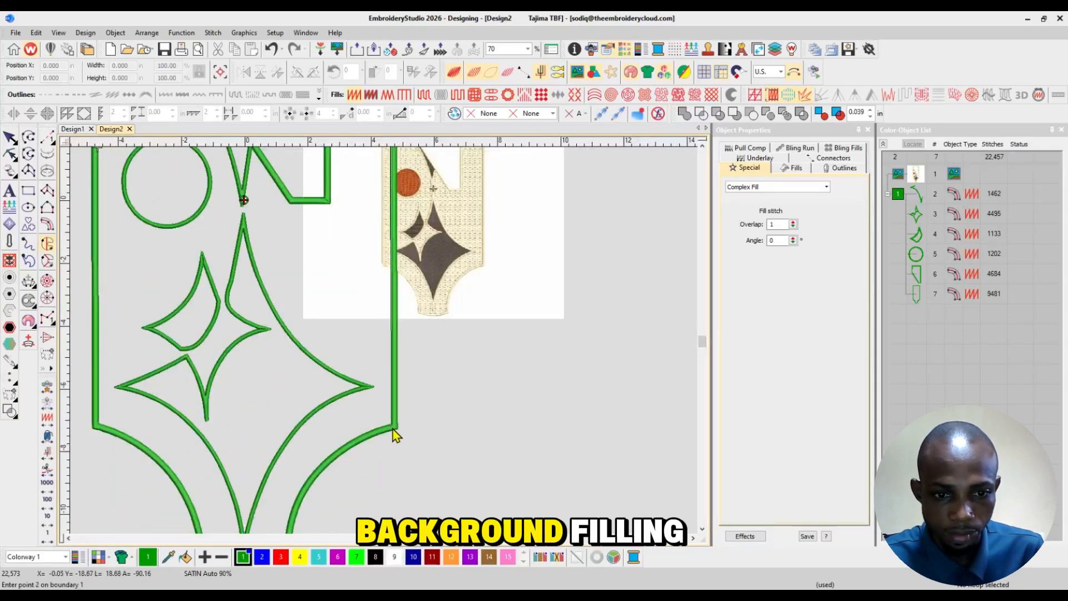
click(396, 428)
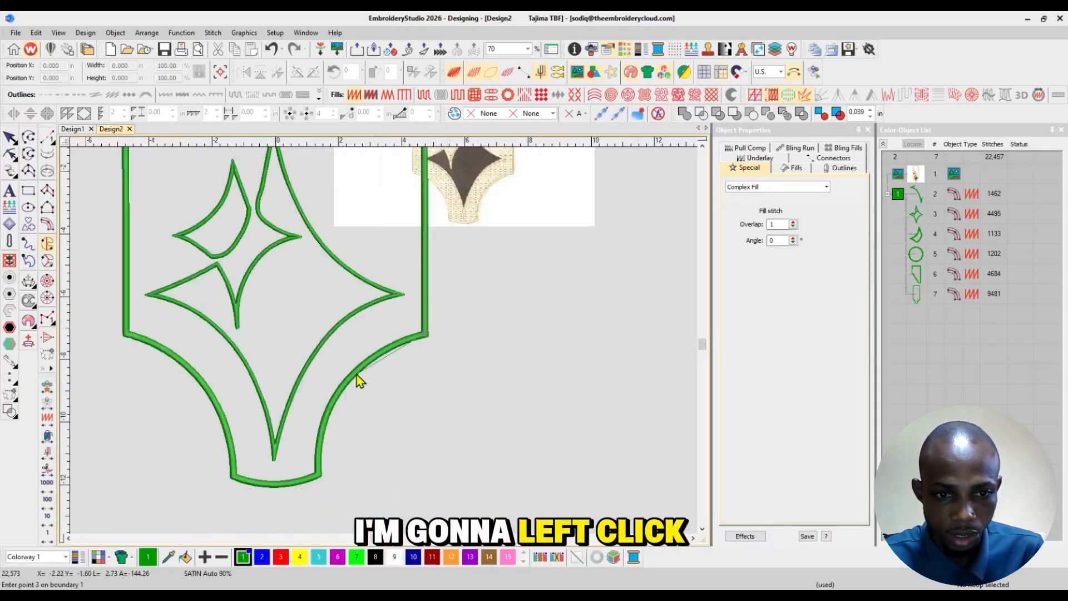
Continue the Complex Fill boundary around the outer border's curved lower section, across the bottom edge, and up to the lower left corner
right_click(325, 418)
right_click(319, 457)
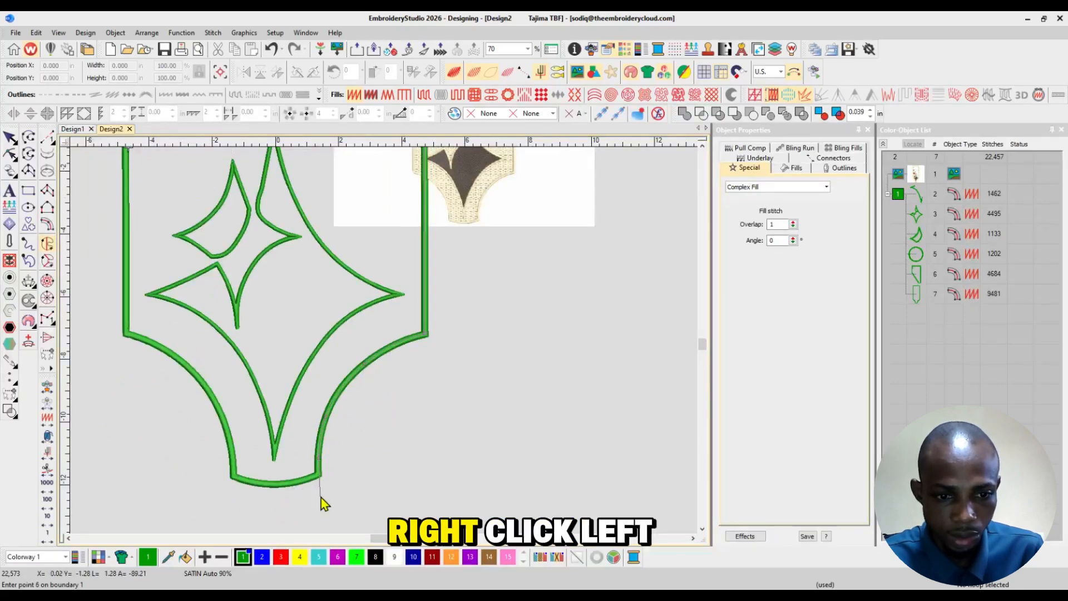
right_click(279, 490)
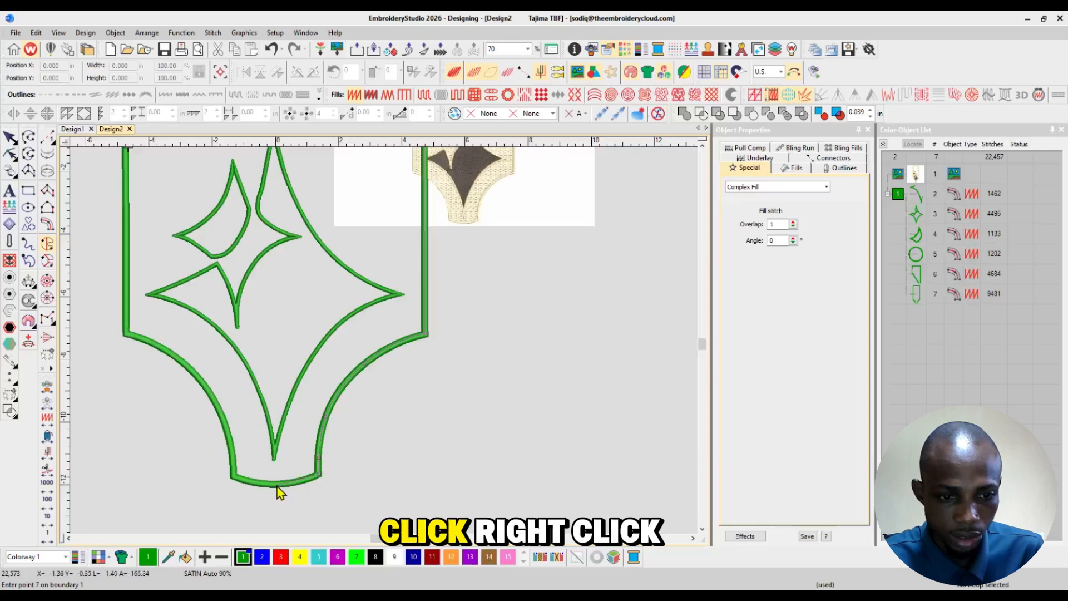
click(233, 479)
right_click(227, 436)
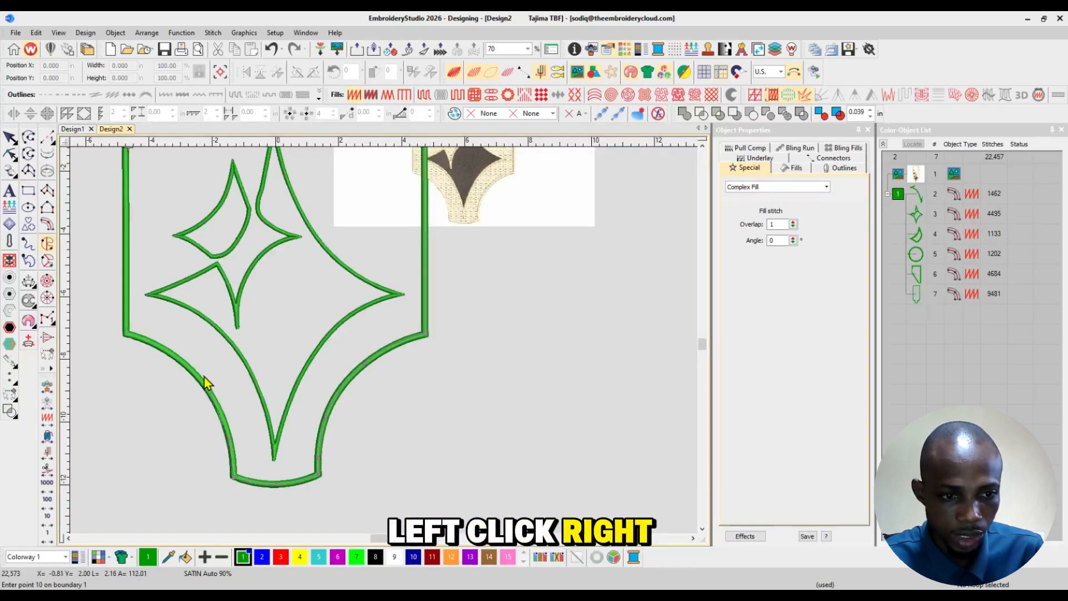
right_click(164, 354)
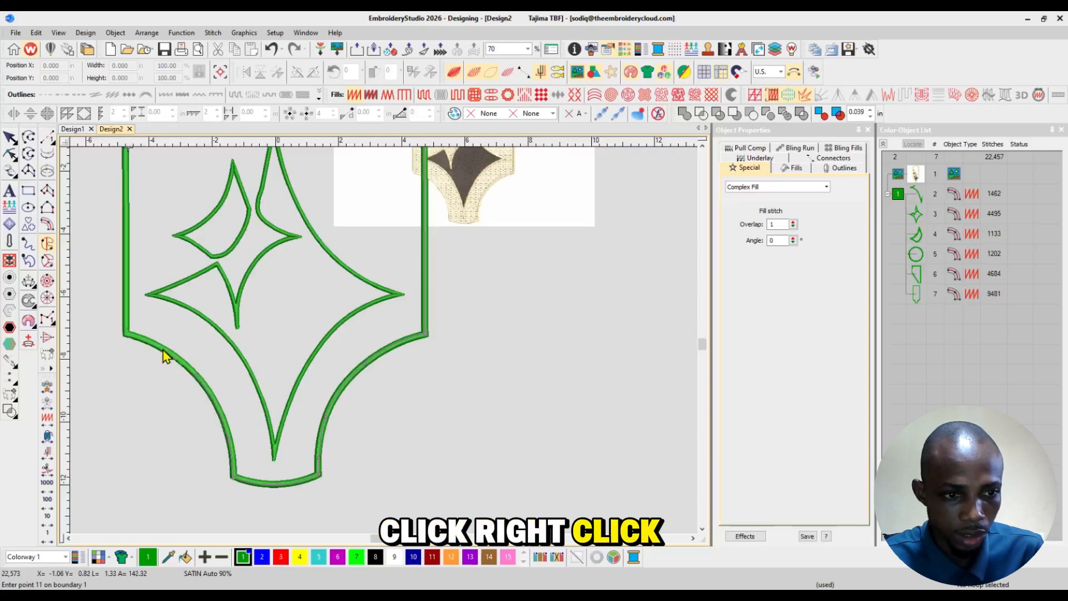
click(121, 337)
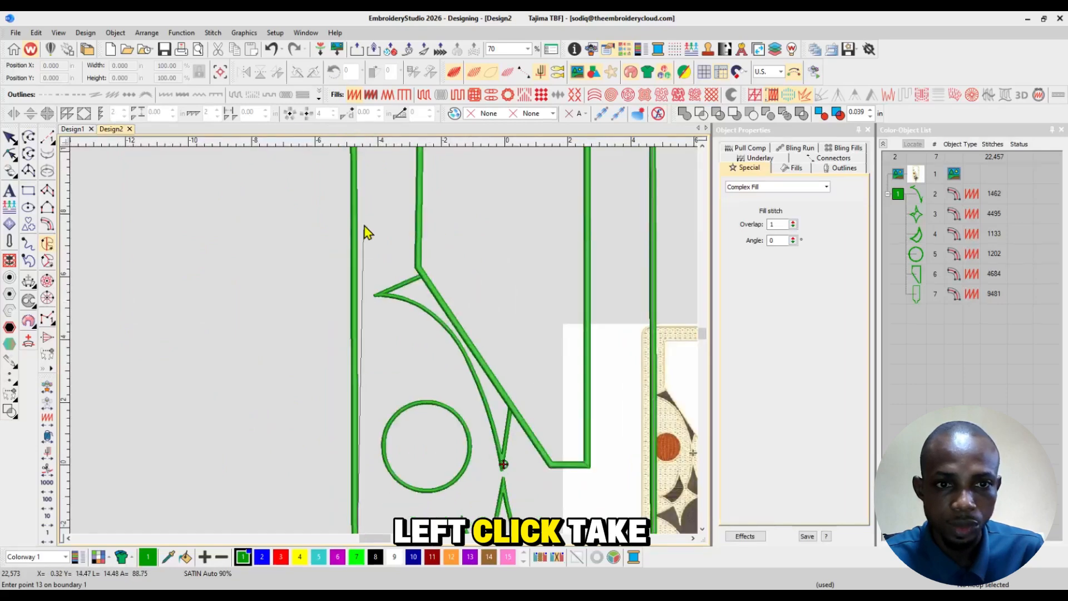
Trace the outer border's straight left side and rounded top back to the start, and generate the Complex Fill background
click(357, 201)
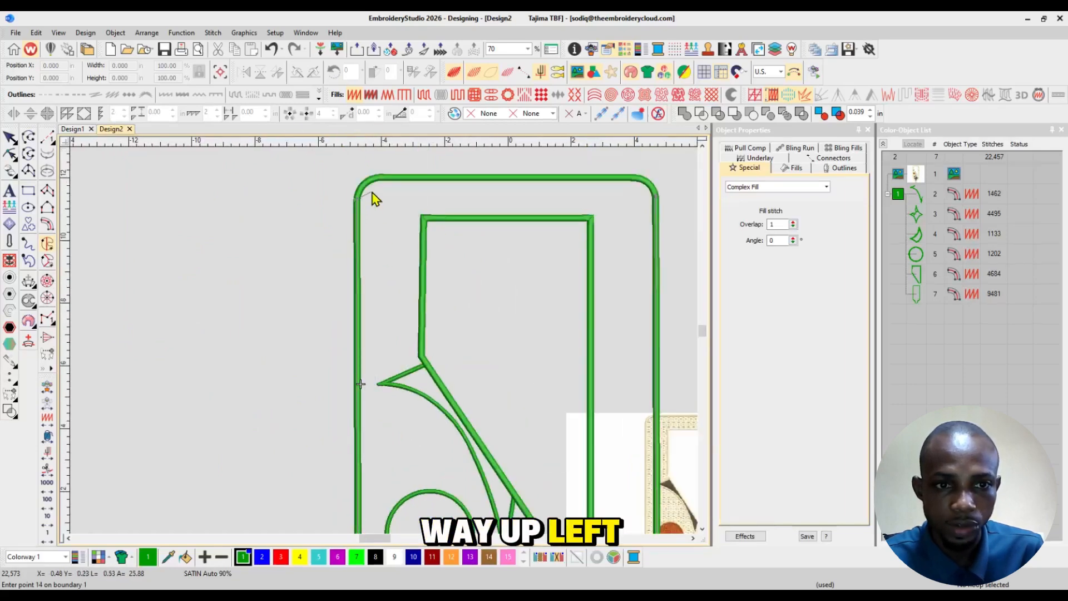
right_click(367, 185)
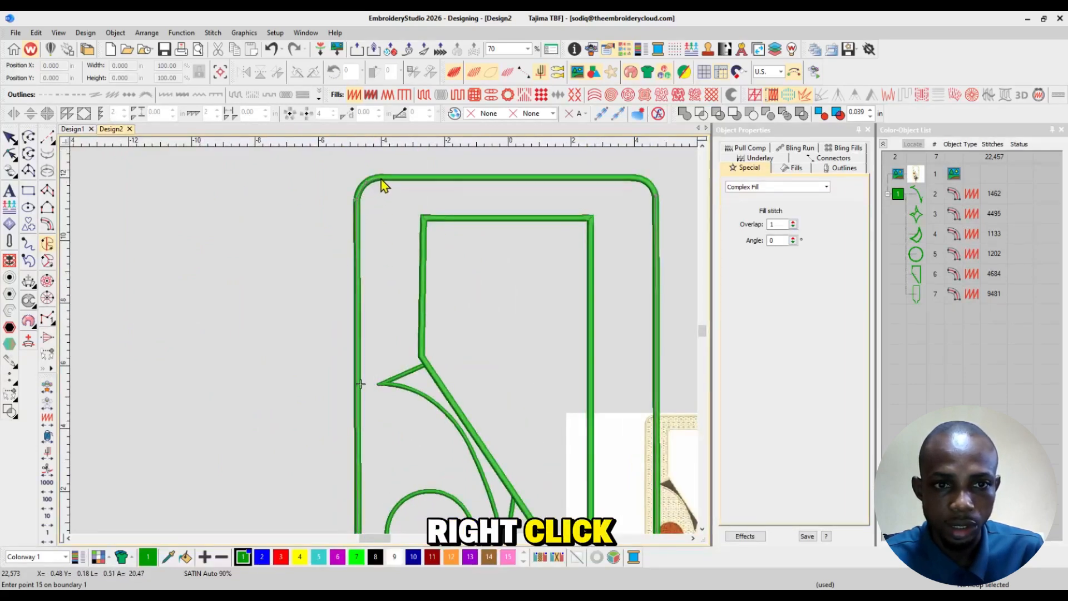
right_click(383, 184)
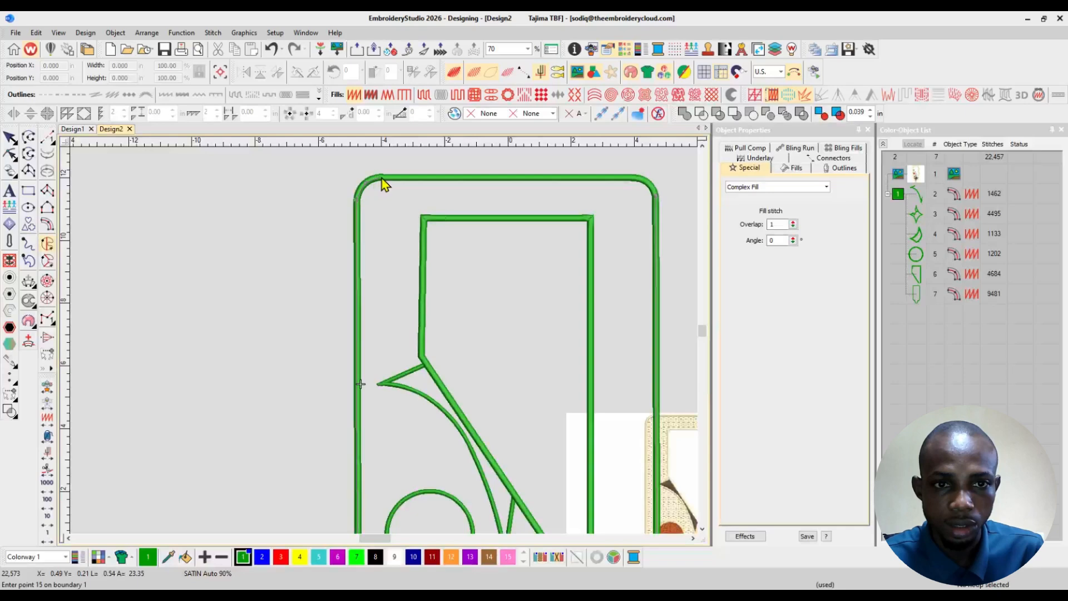
right_click(657, 203)
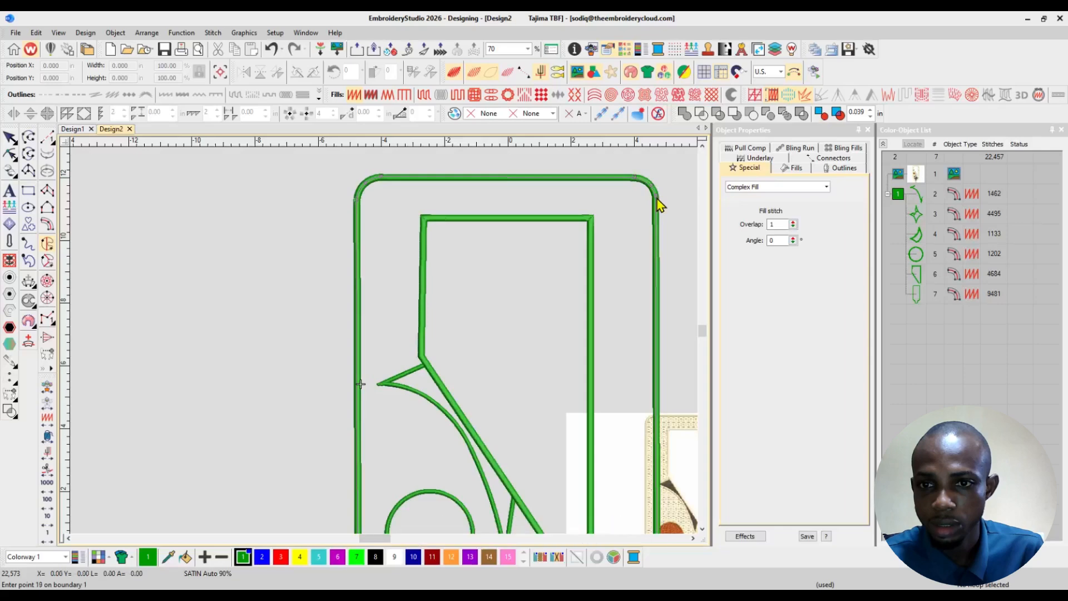
key(Return)
key(Return)
key(Return)
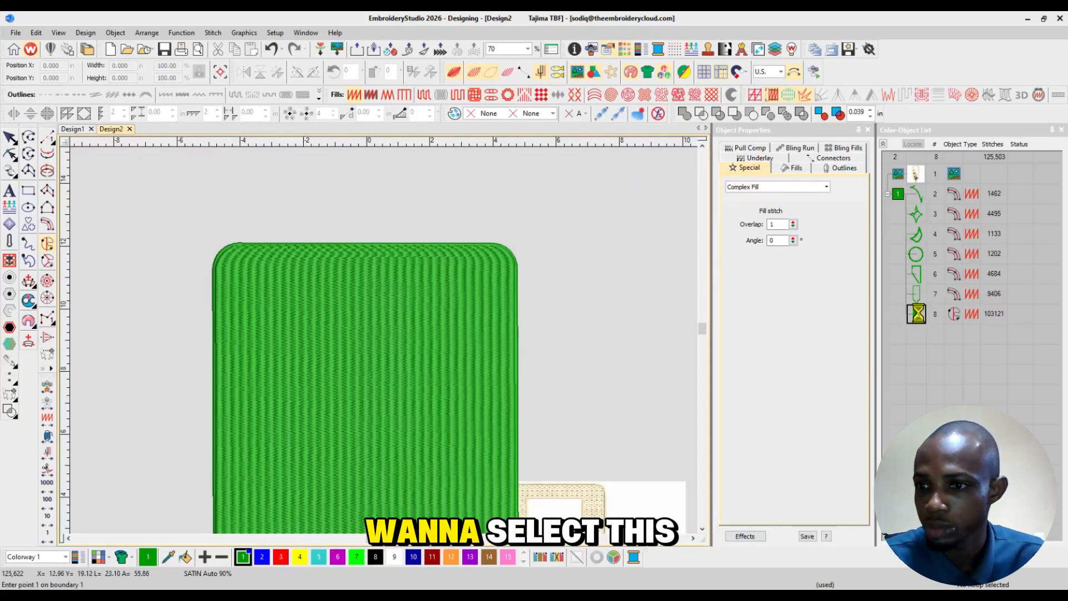
Move the background Complex Fill ahead of all six outlines in the stitching sequence so it sits behind them
click(919, 315)
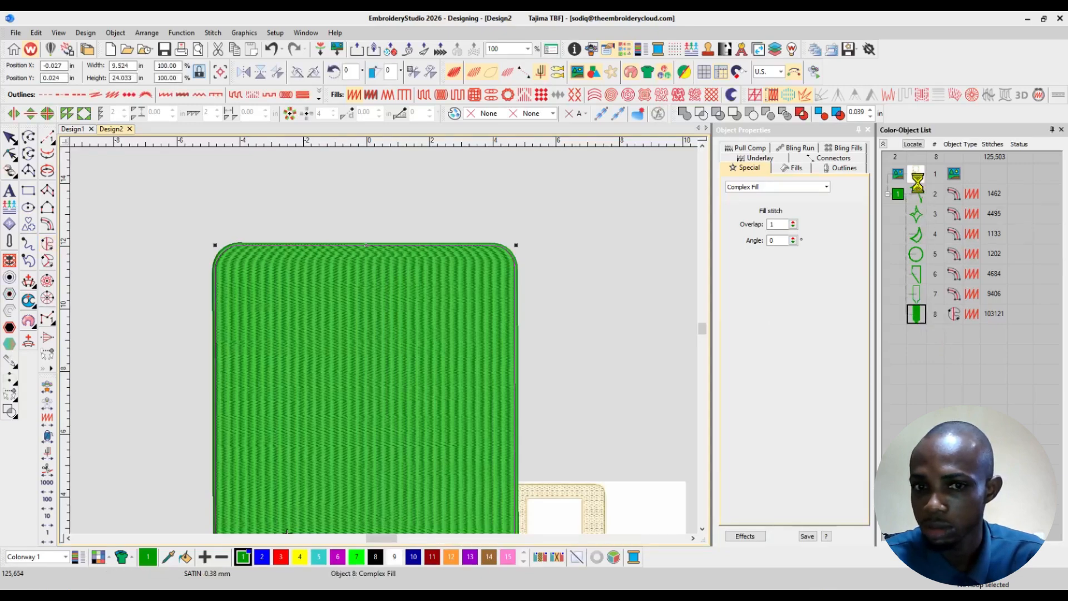
click(619, 282)
drag(701, 330, 702, 340)
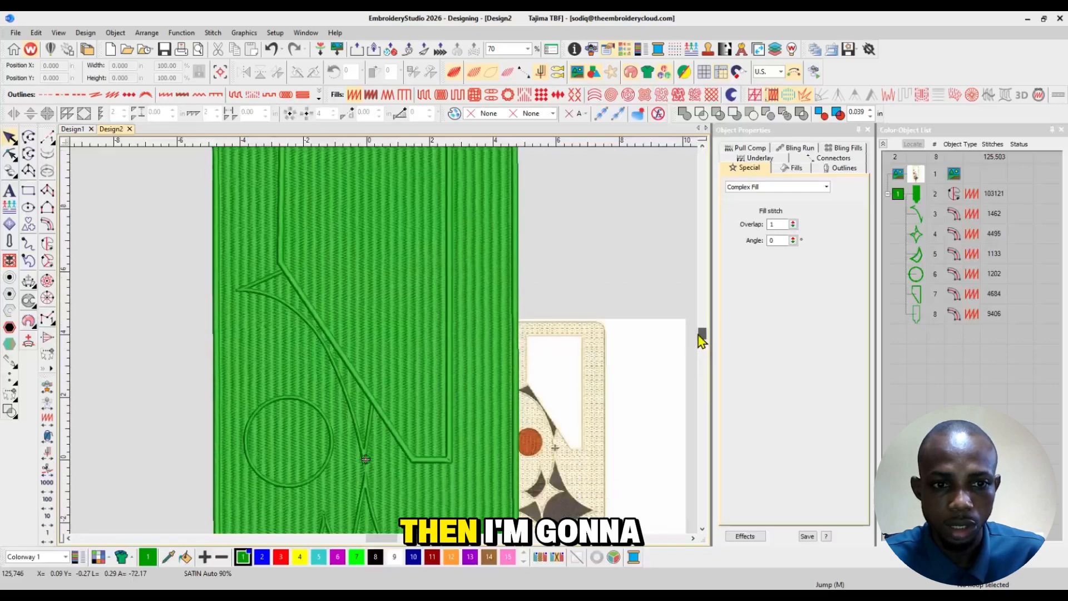
Divide the background fill with the neck opening border, and delete the resulting fill piece inside the opening
key(shift+z)
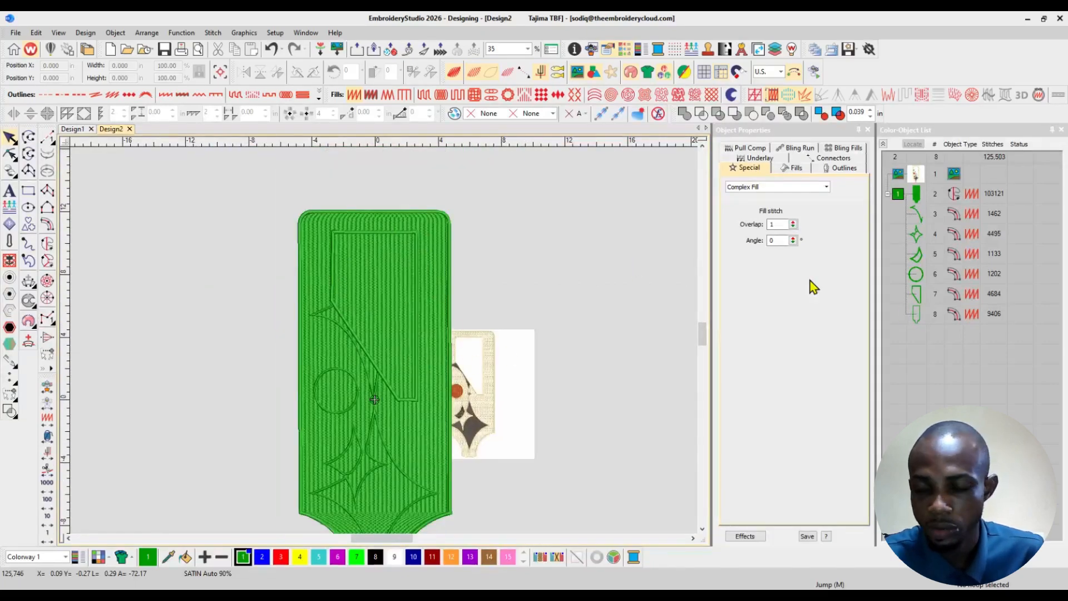
click(916, 293)
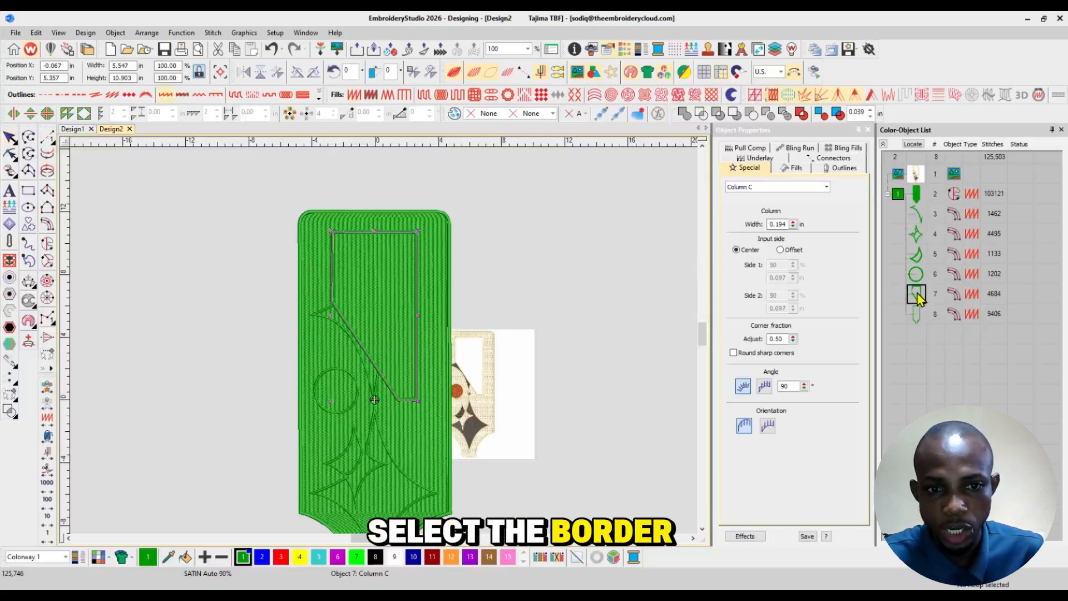
ctrl+click(916, 194)
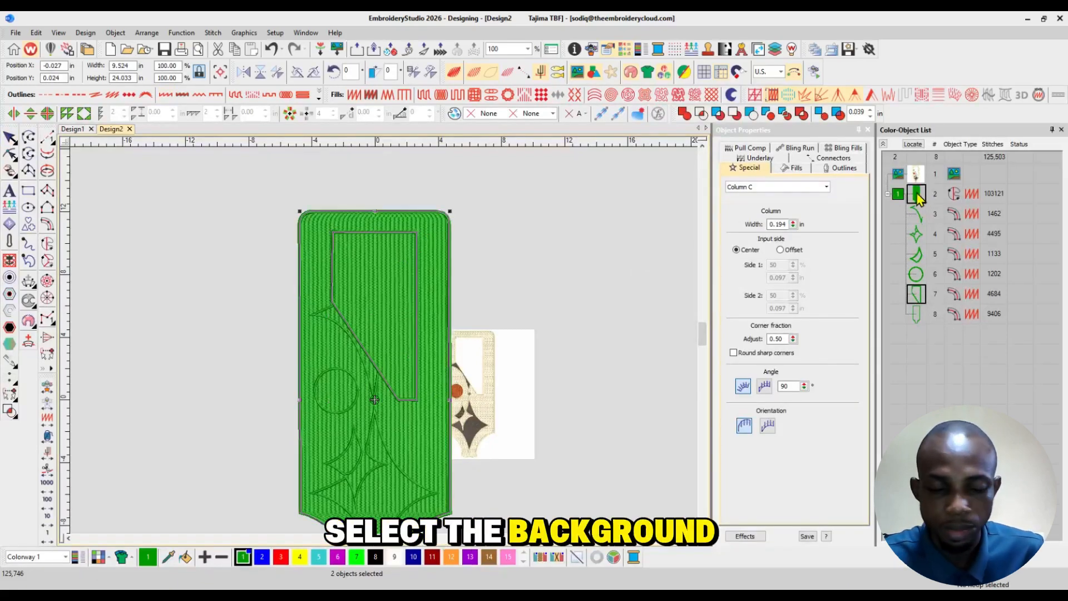
click(768, 113)
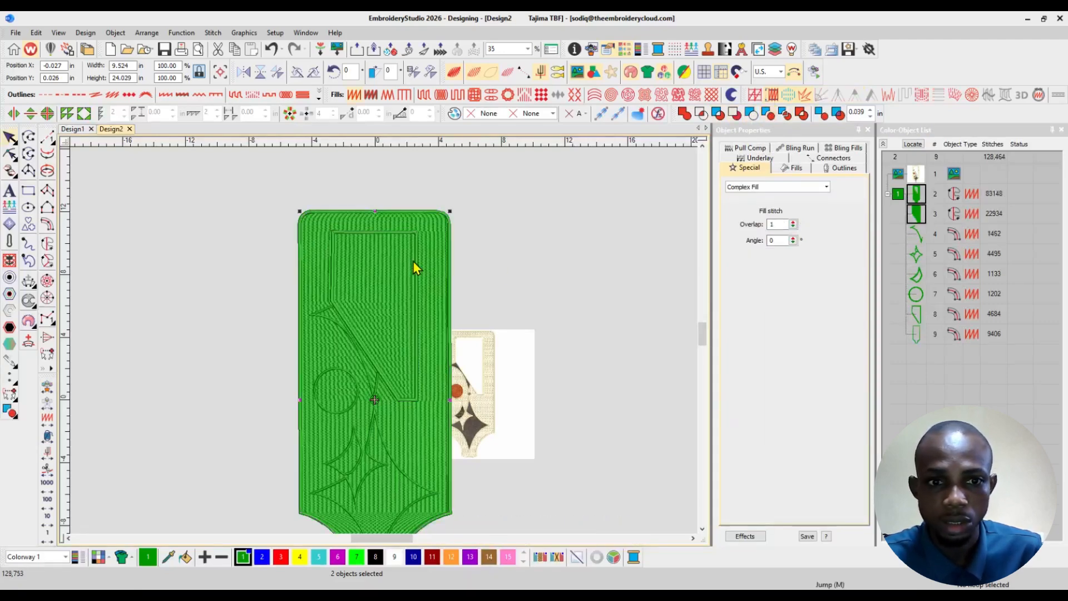
click(924, 220)
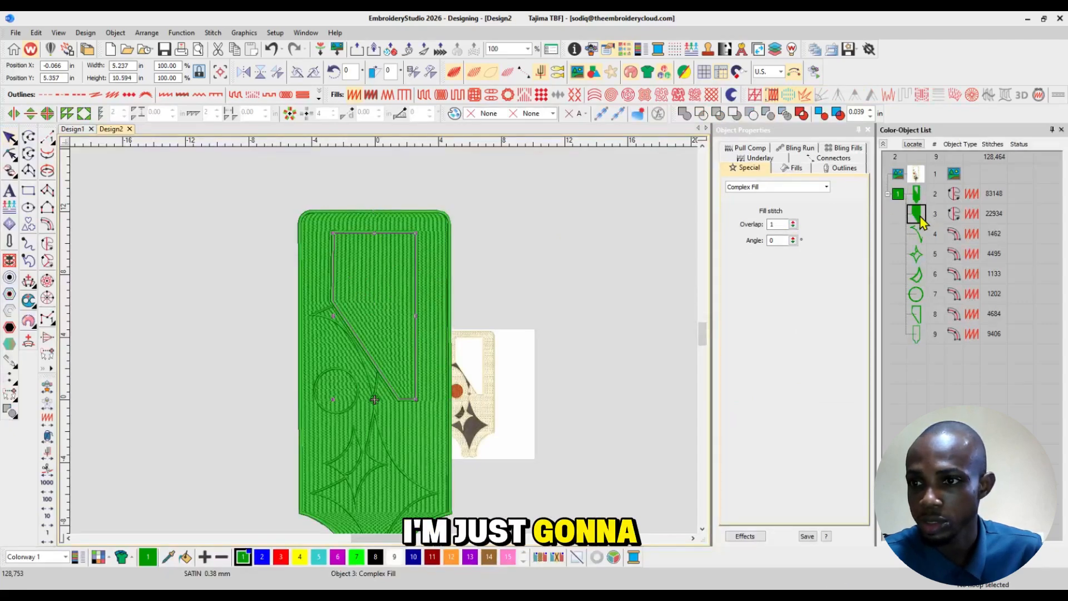
key(Delete)
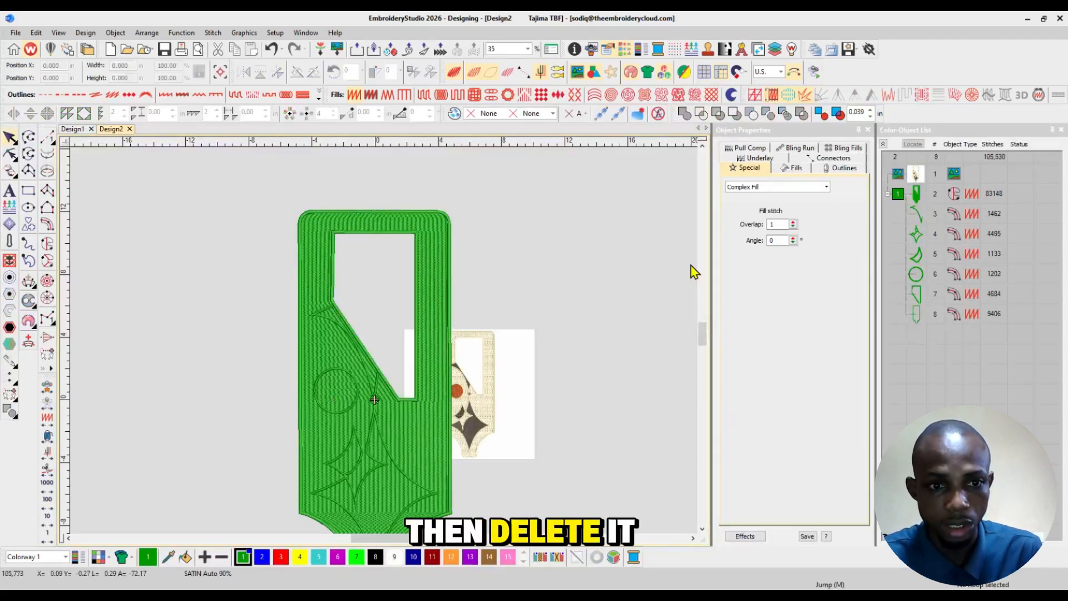
Move the reference picture sideways into the empty space beside the embroidery so it no longer overlaps the design
drag(702, 333, 706, 341)
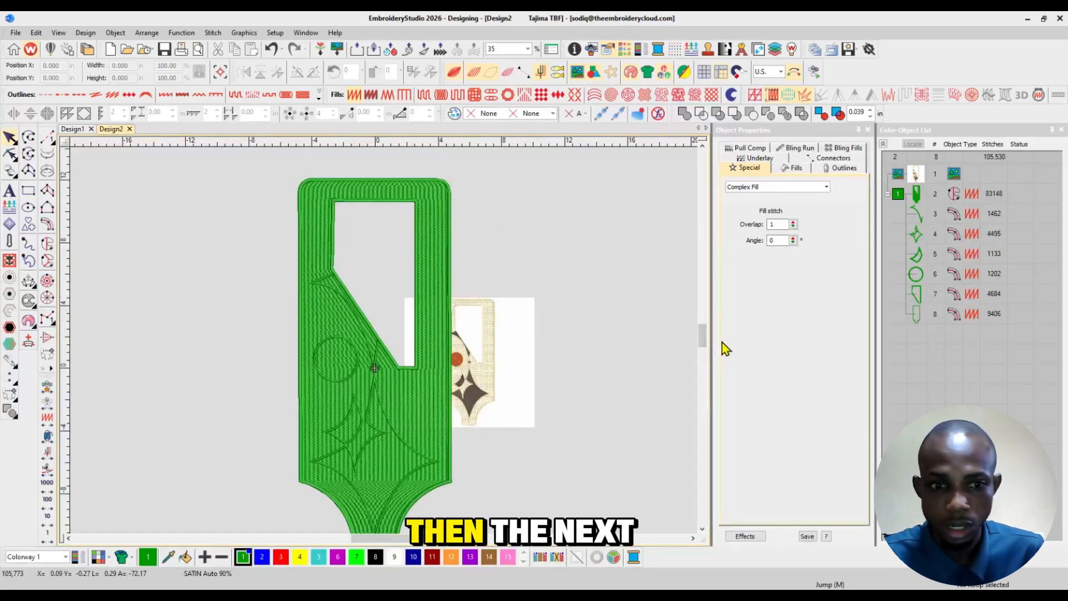
scroll(703, 336, down, 3)
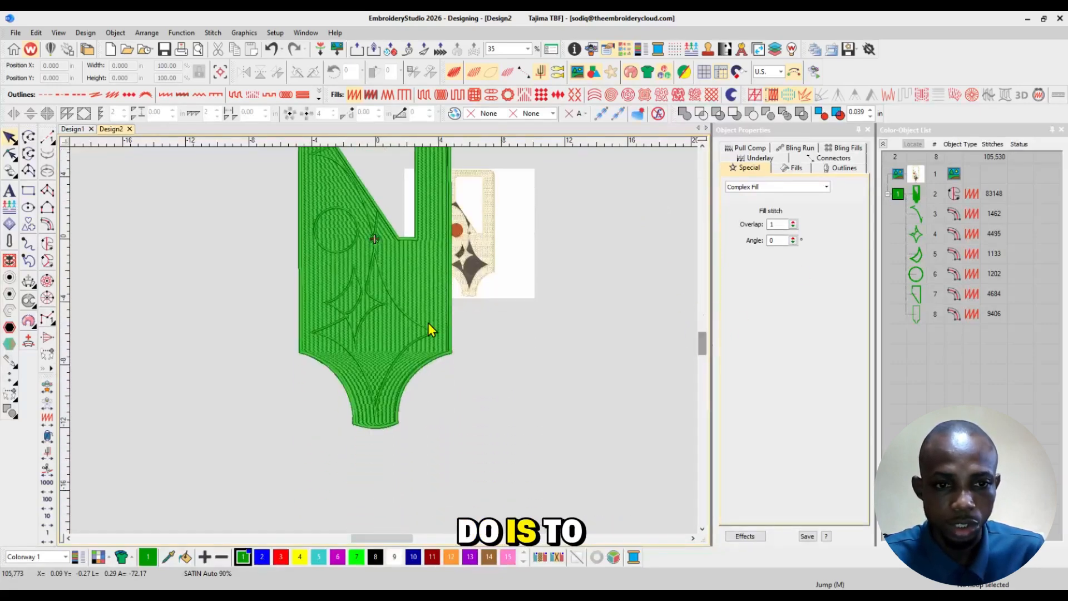
click(702, 148)
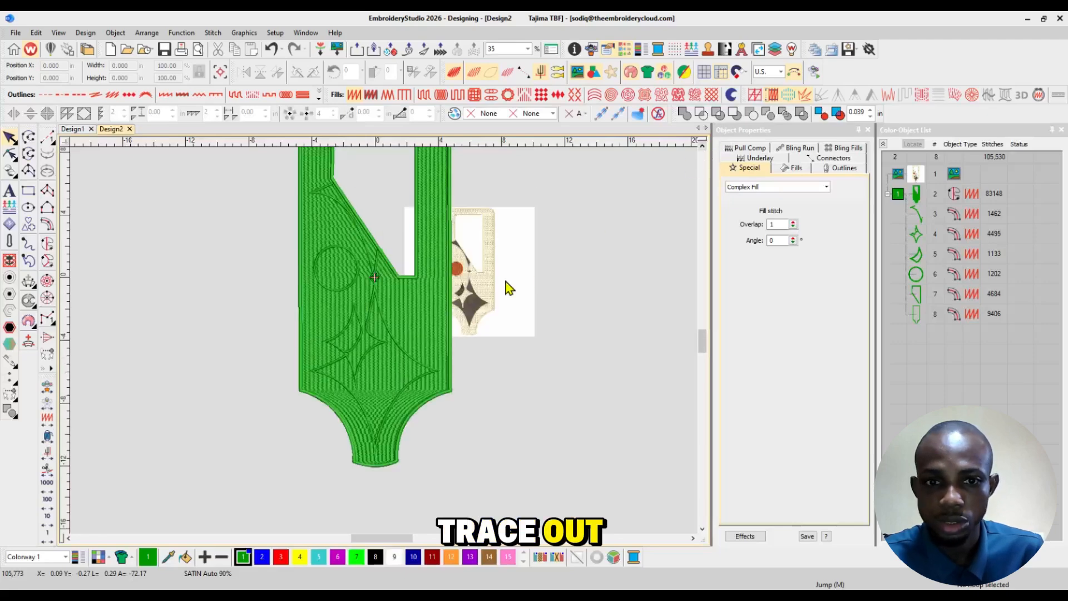
drag(495, 284, 578, 292)
key(z)
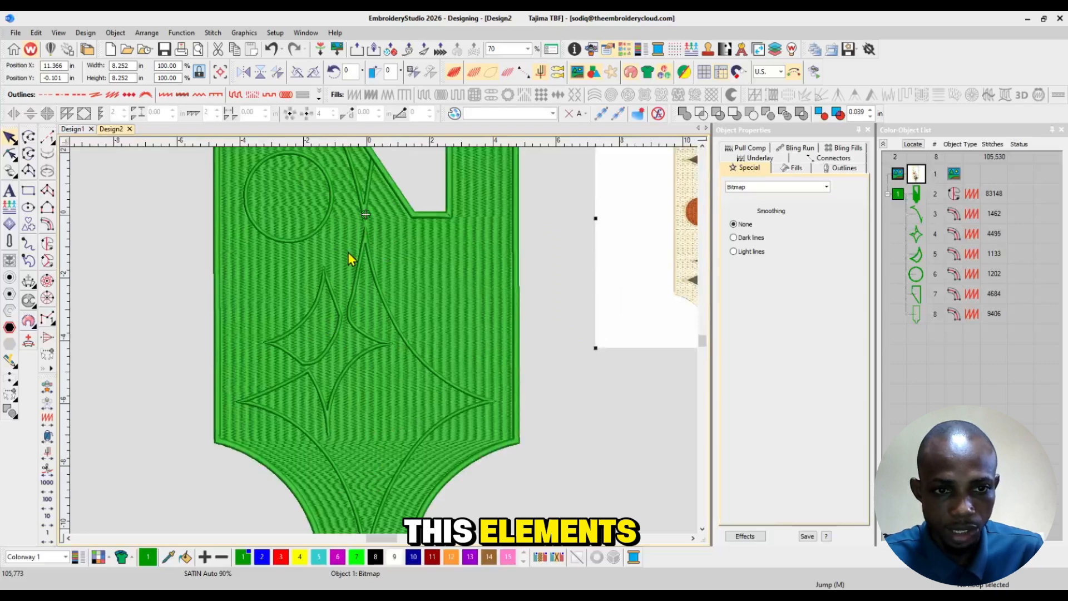
key(shift+z)
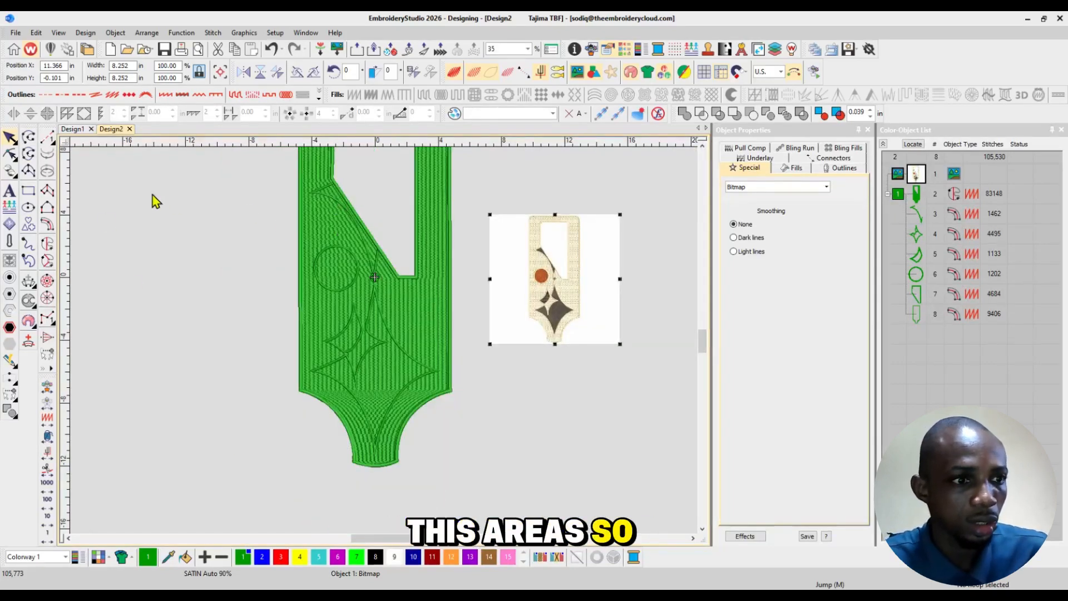
Start a Complex Fill boundary on the crescent beside the neck opening, from the diagonal border along its short upper edge to the pointed tip
click(47, 243)
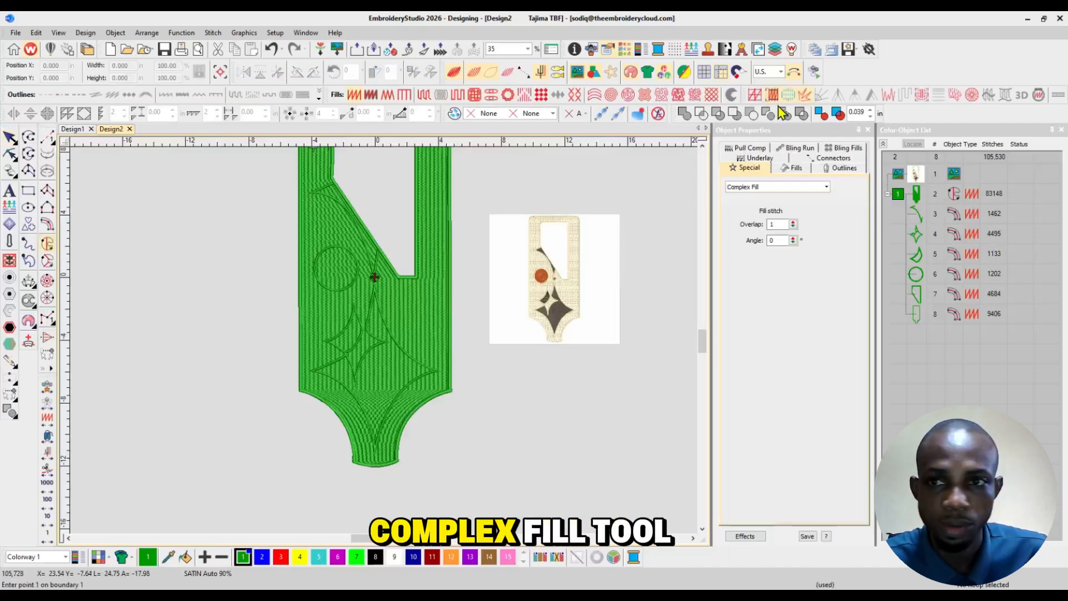
click(702, 146)
click(703, 145)
click(703, 145)
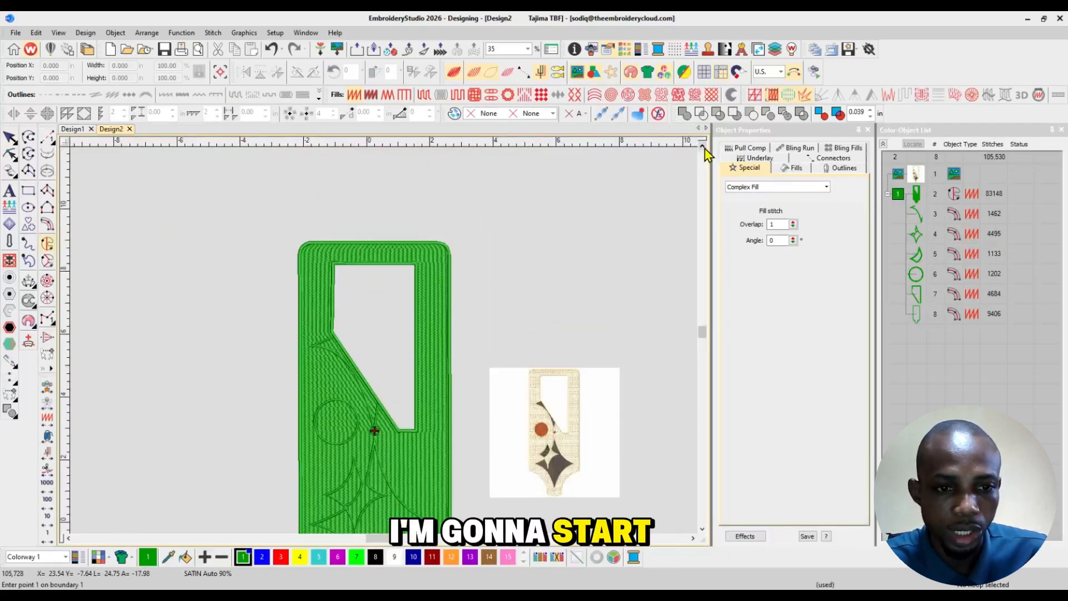
key(z)
key(z)
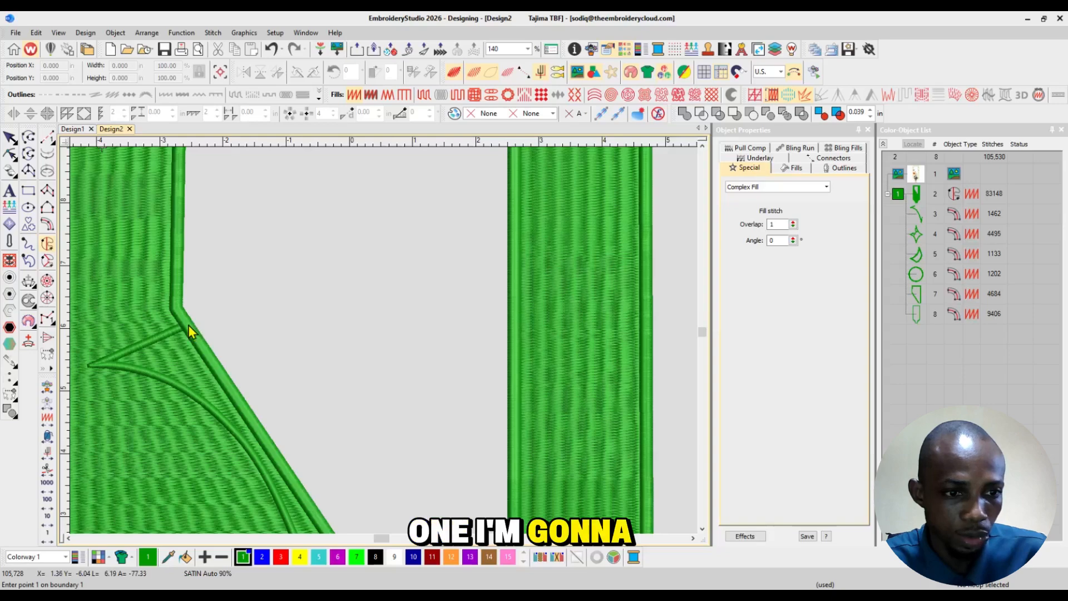
click(188, 325)
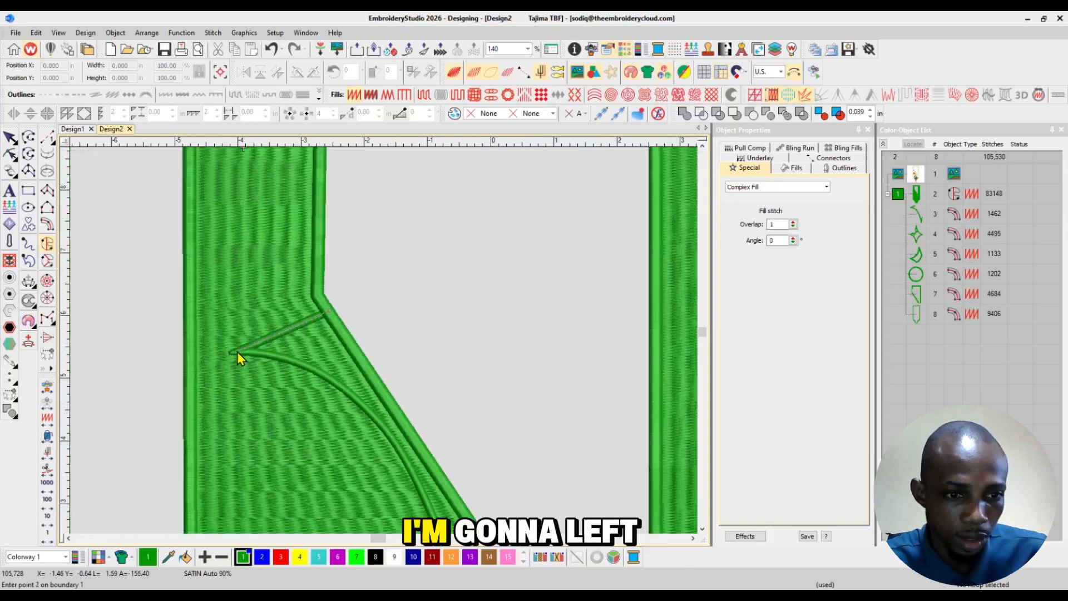
click(236, 352)
Trace the crescent's long outer curve with curve points, ending in a corner point at its lower tip
right_click(263, 355)
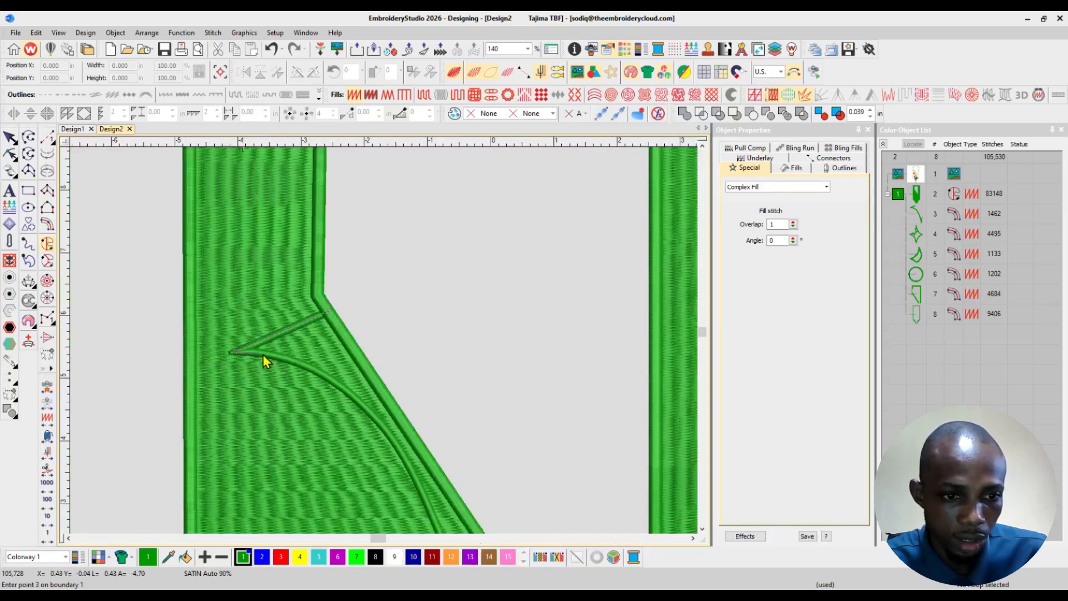
right_click(320, 375)
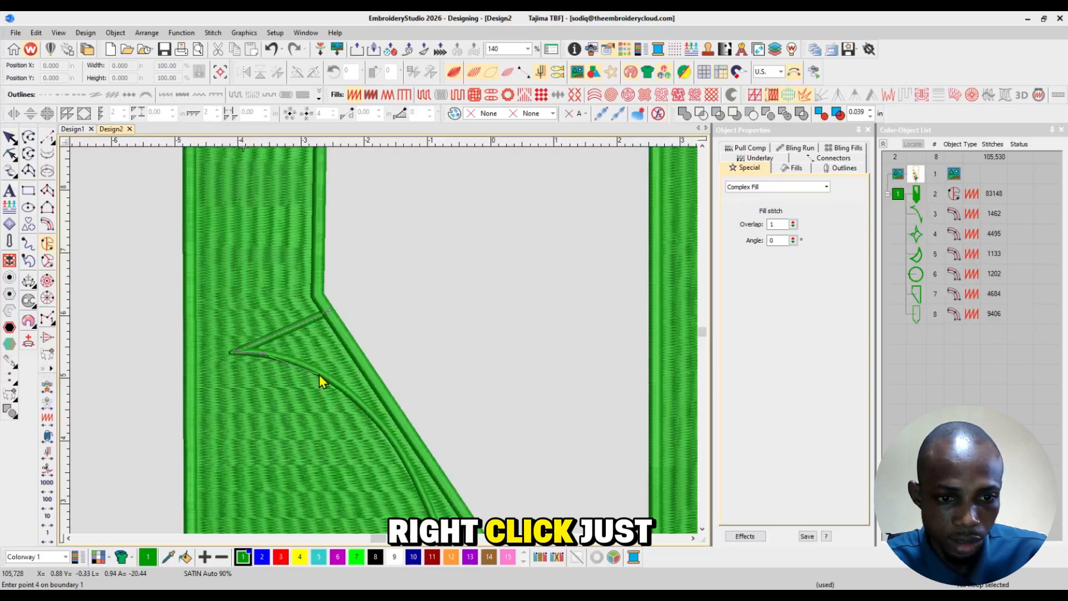
right_click(371, 414)
right_click(376, 367)
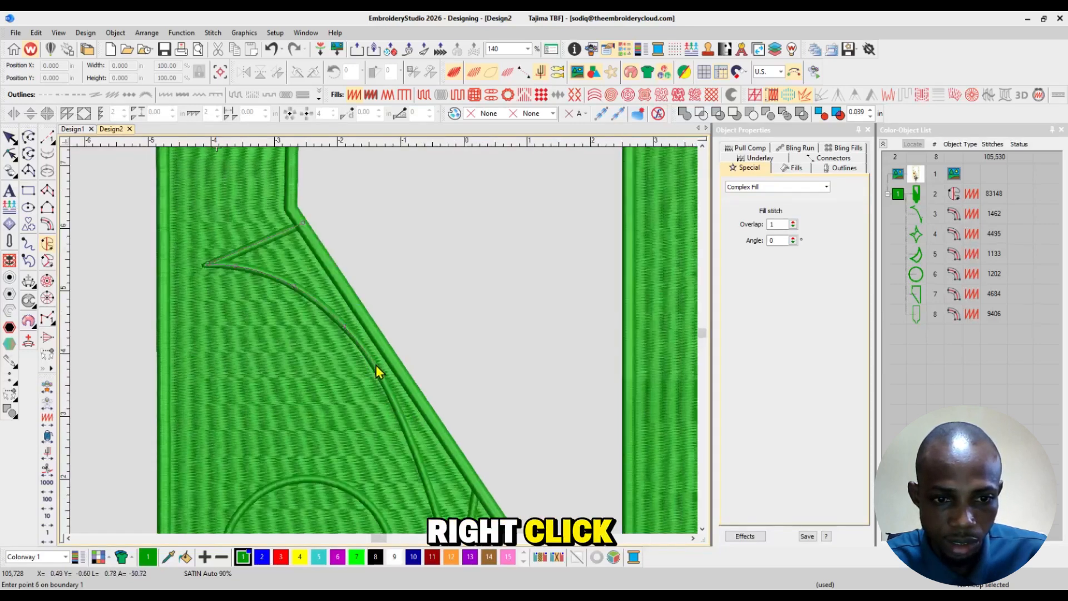
right_click(404, 424)
right_click(395, 384)
right_click(415, 446)
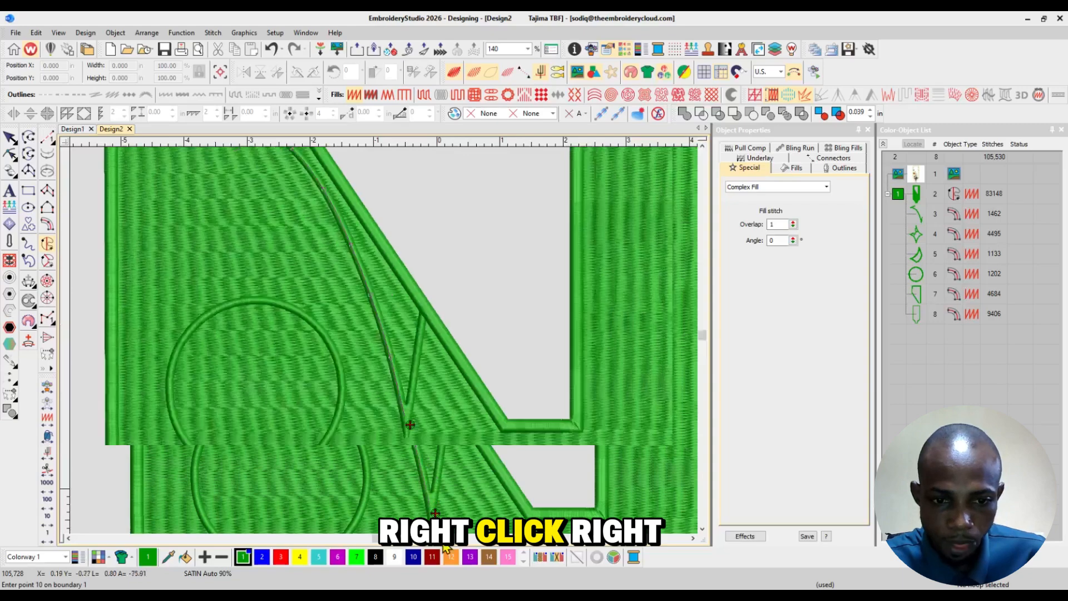
click(408, 425)
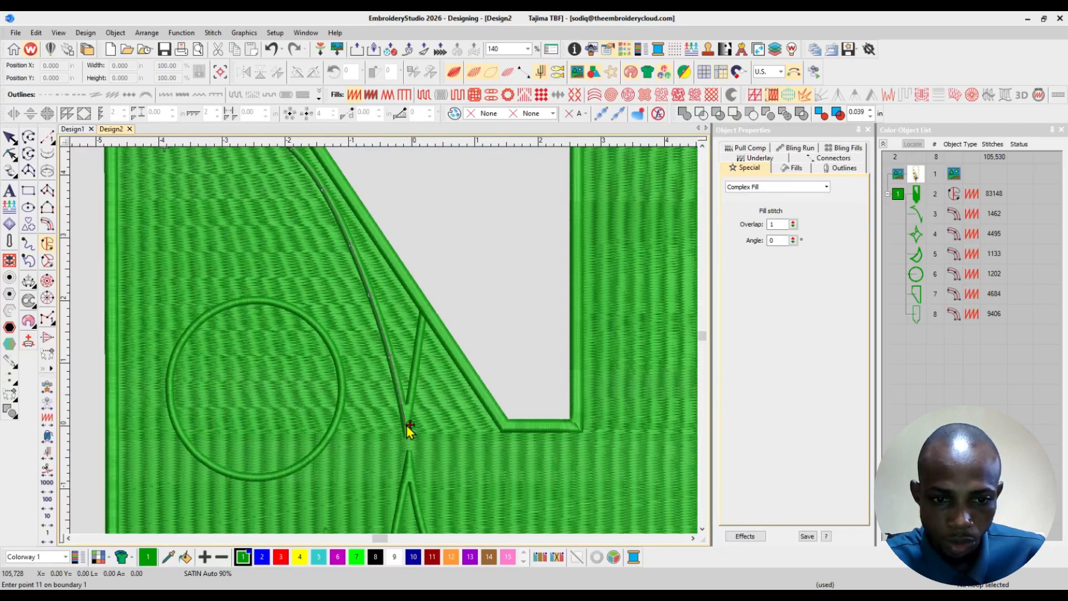
Close the crescent boundary up its lower edge and along the neck opening's diagonal, and generate its Complex Fill
click(425, 307)
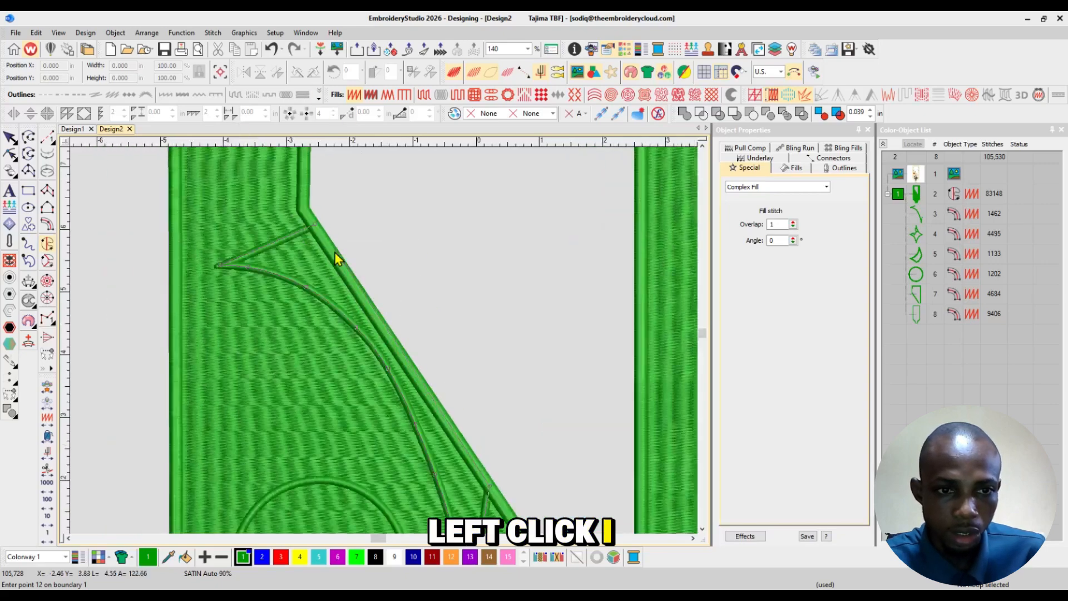
click(316, 224)
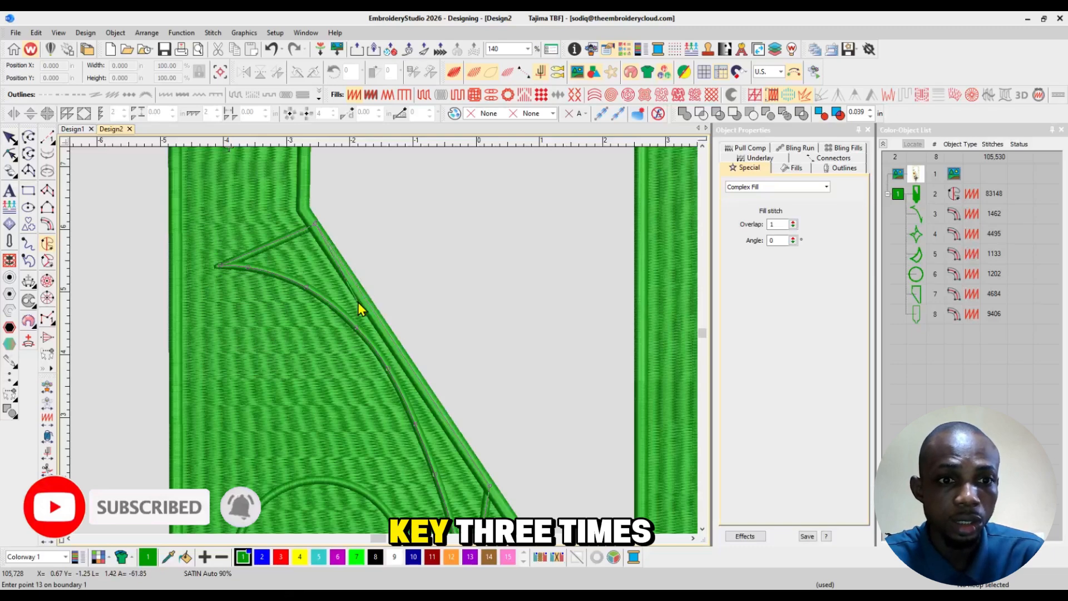
key(Return)
key(Return)
key(Return)
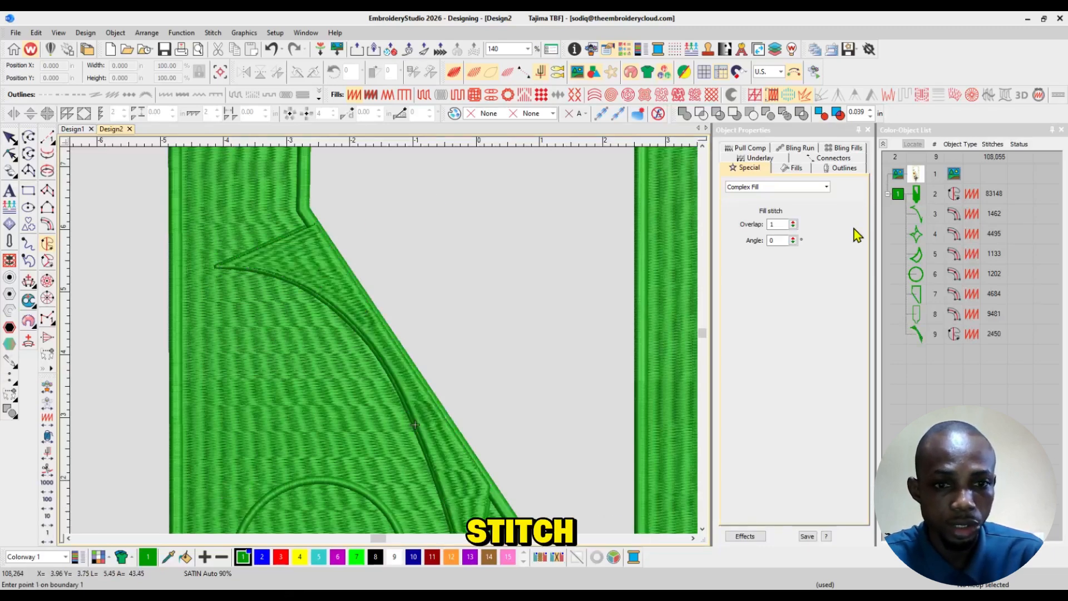
Recolour the crescent's Complex Fill beside the neck opening to brown, colour 14
key(Escape)
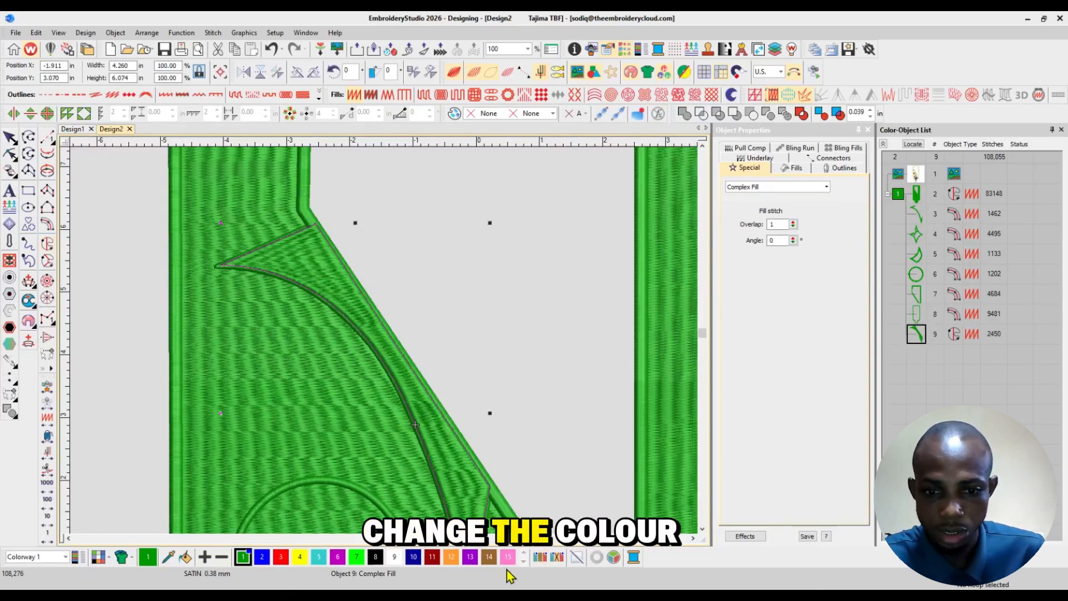
click(489, 556)
scroll(642, 375, down, 3)
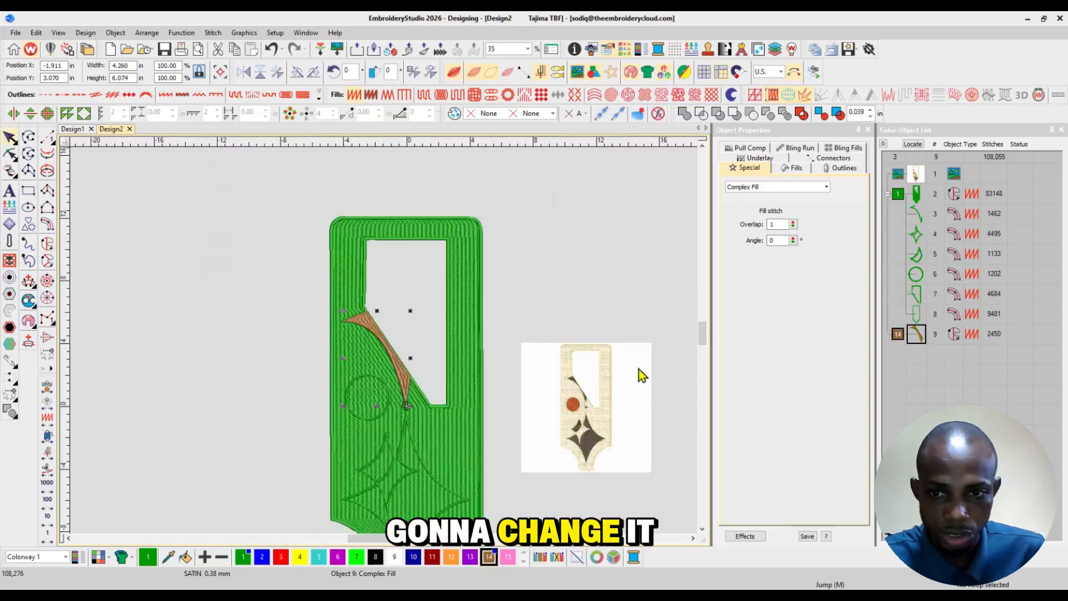
click(448, 372)
scroll(385, 339, up, 2)
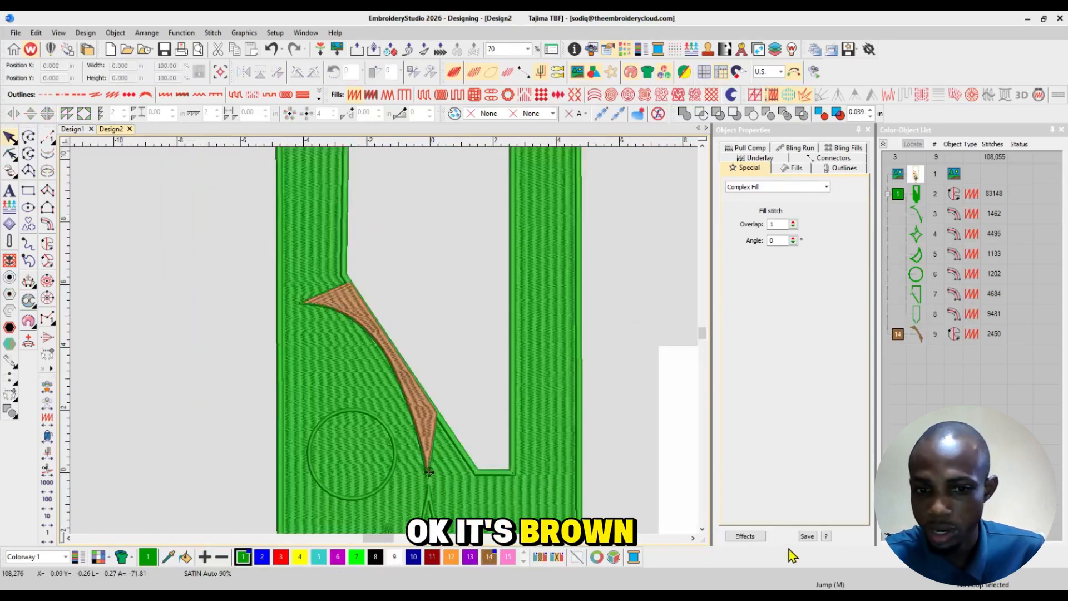
Trace the circle with four curve points around its border and generate its Complex Fill
click(702, 529)
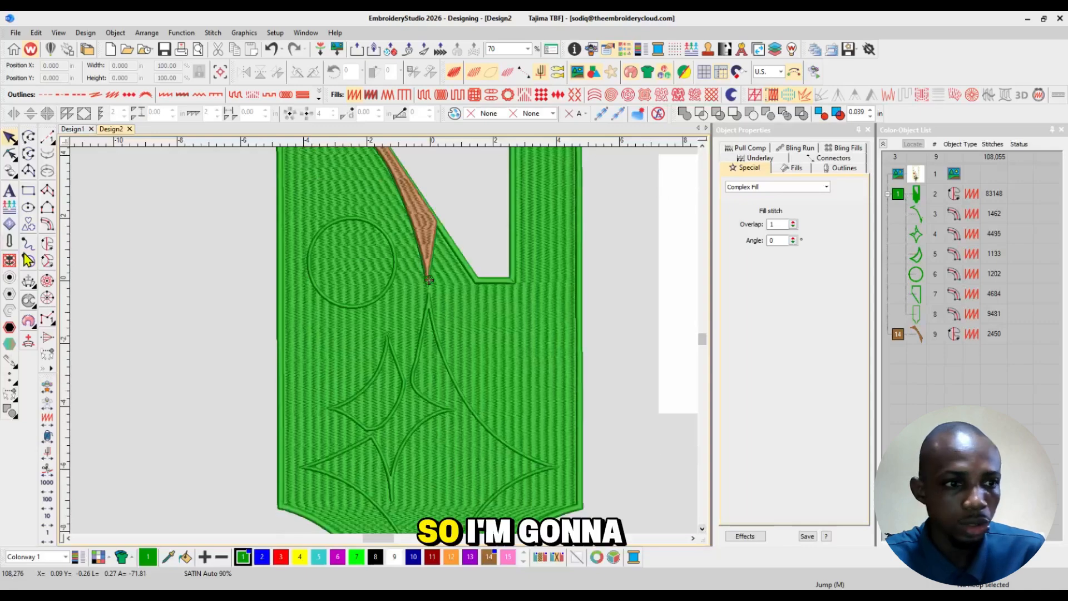
click(49, 247)
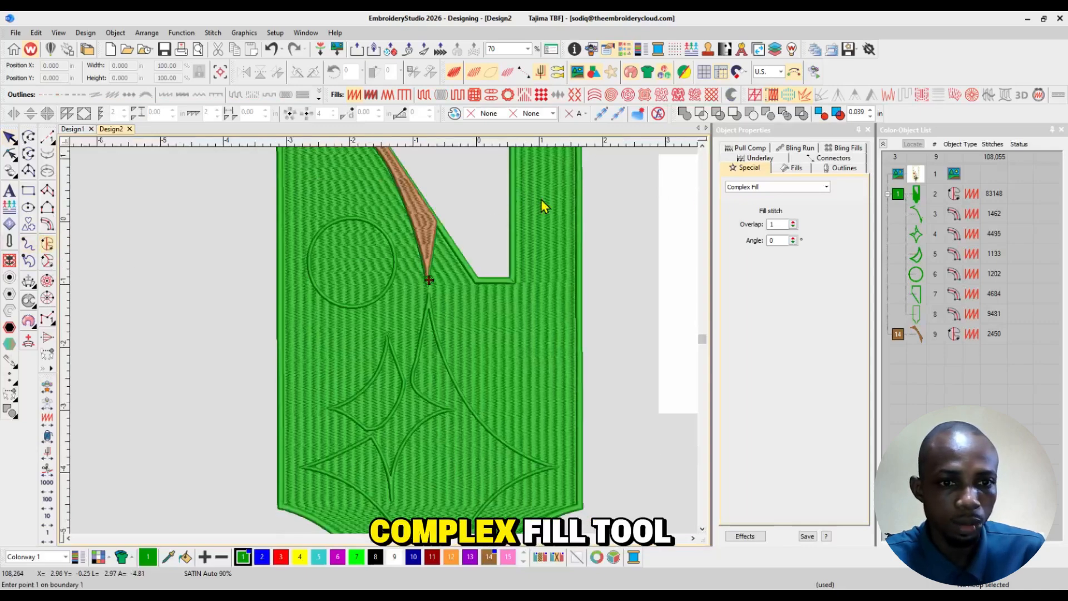
key(z)
click(702, 147)
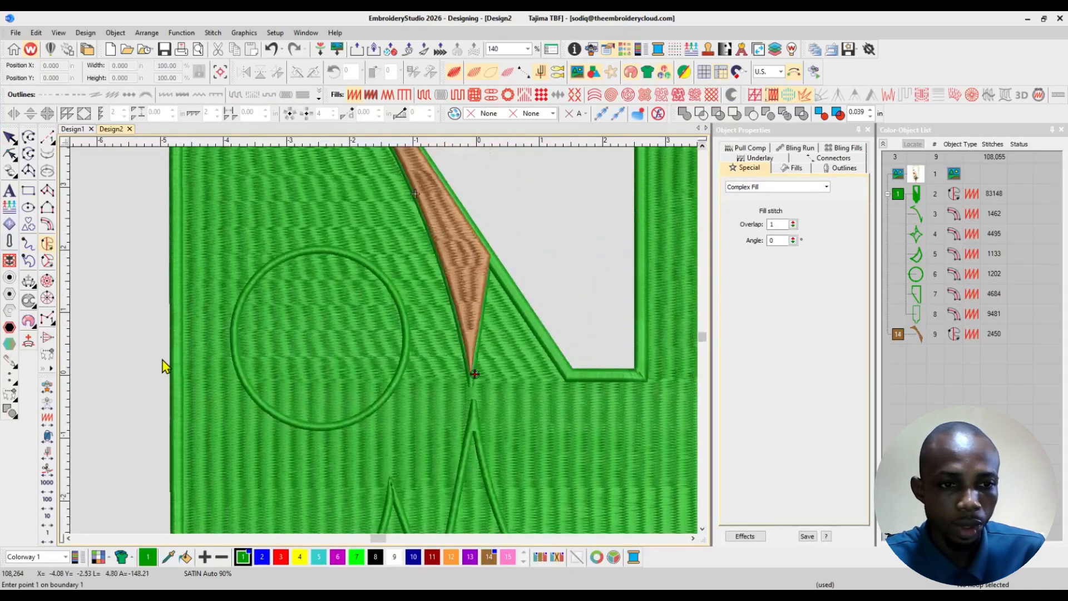
click(235, 349)
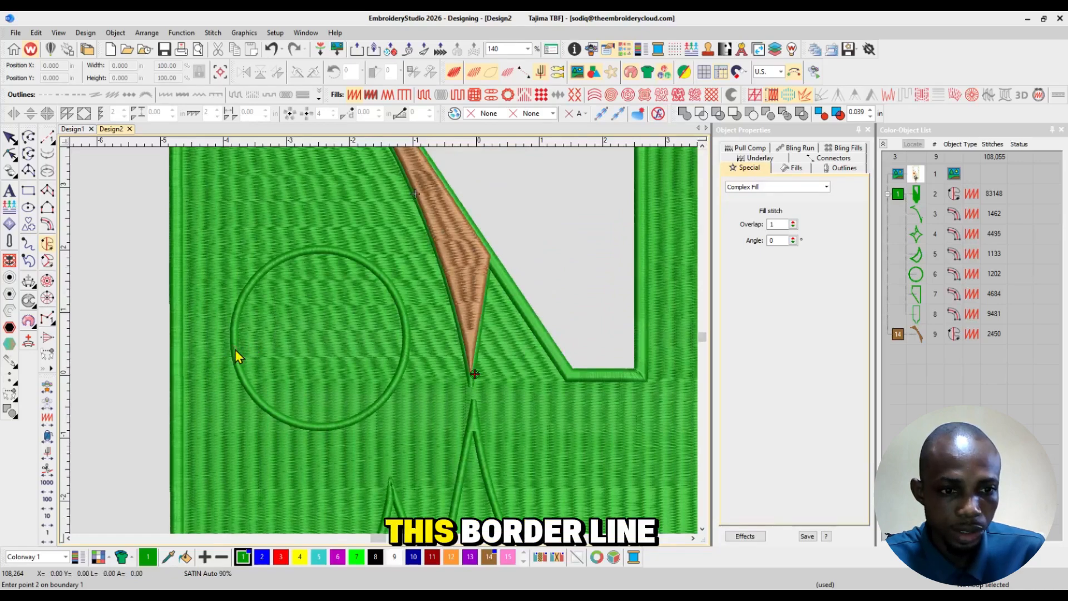
click(317, 250)
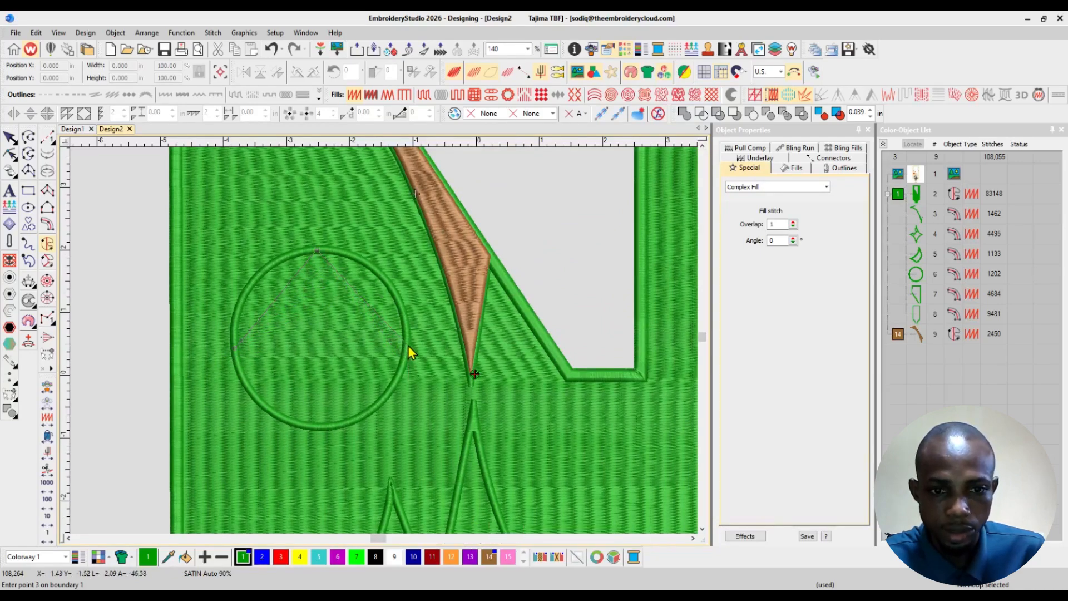
click(408, 345)
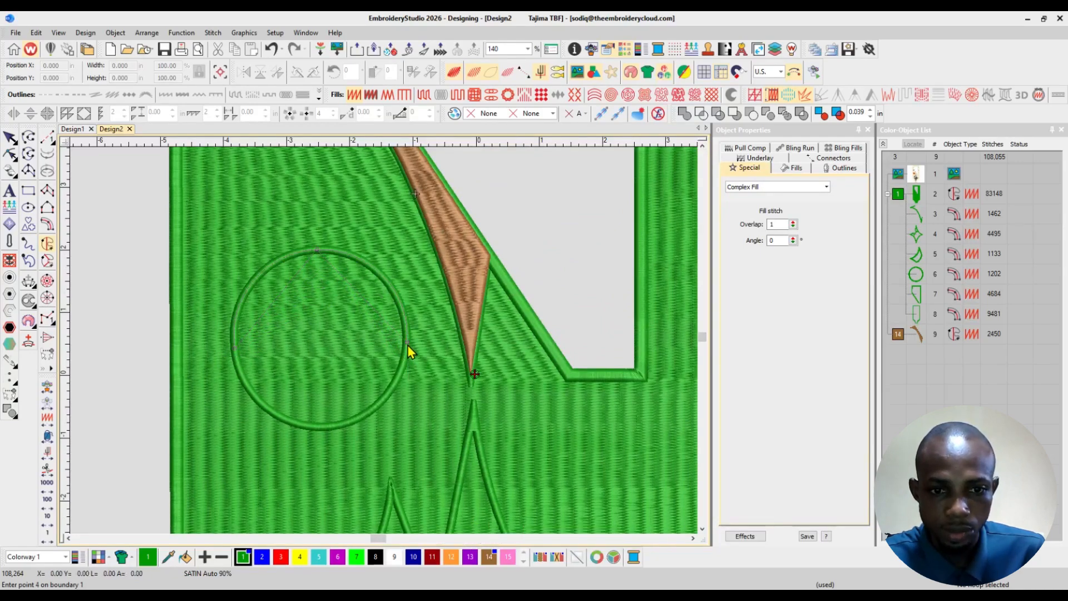
click(322, 428)
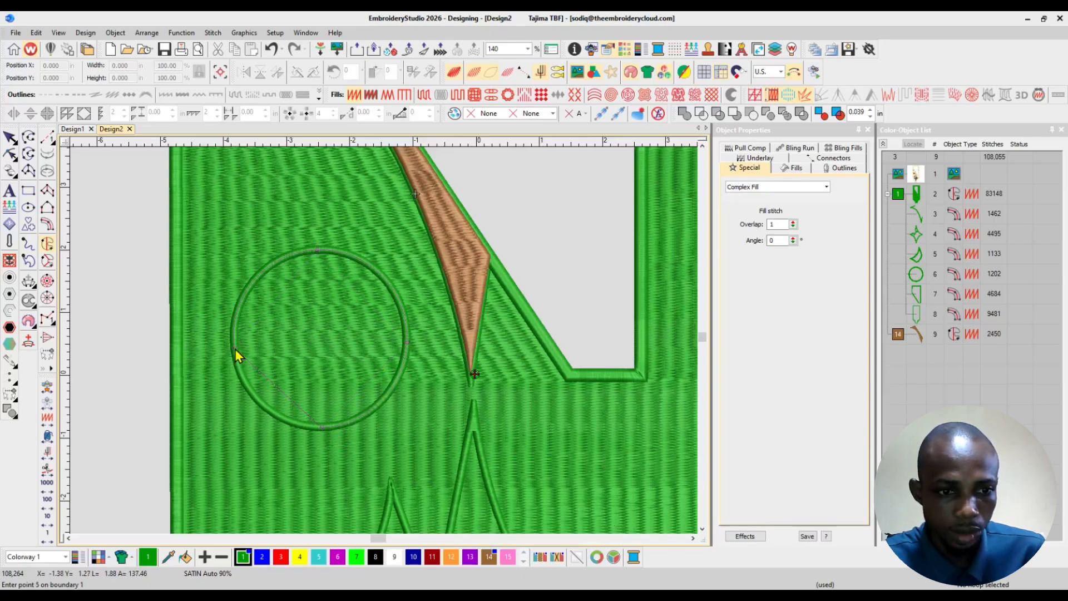
key(Return)
key(Return)
key(Return)
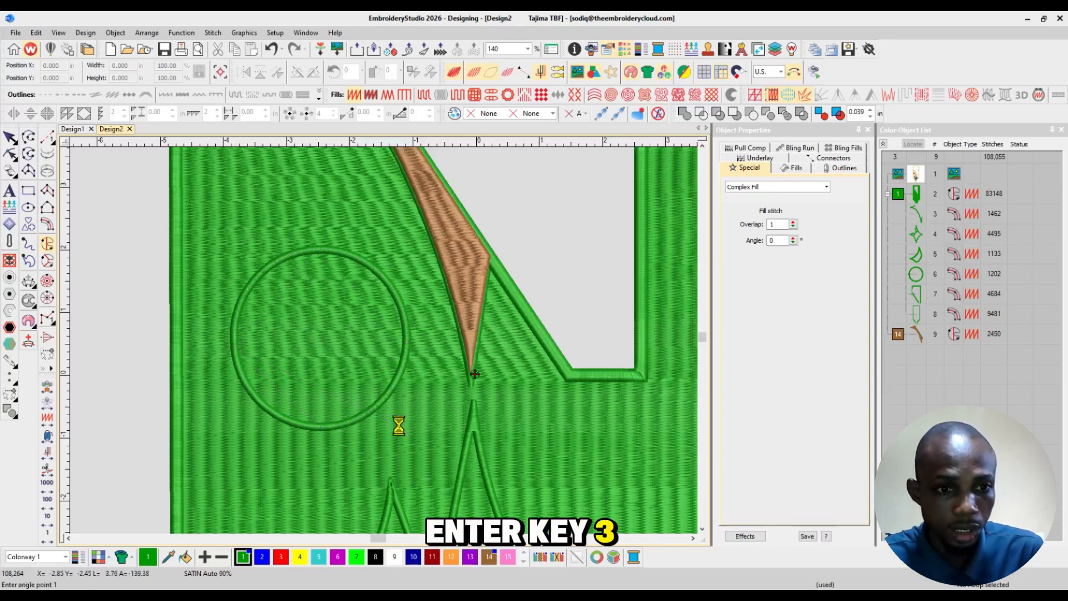
click(911, 356)
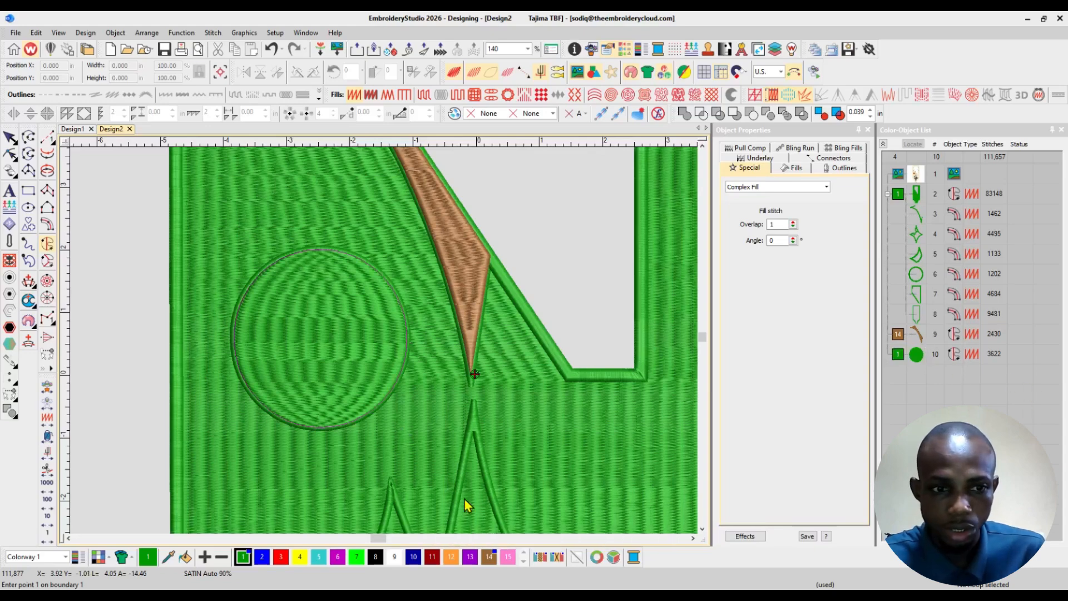
Recolour the circle's Complex Fill to orange, colour 12, and deselect it
click(451, 560)
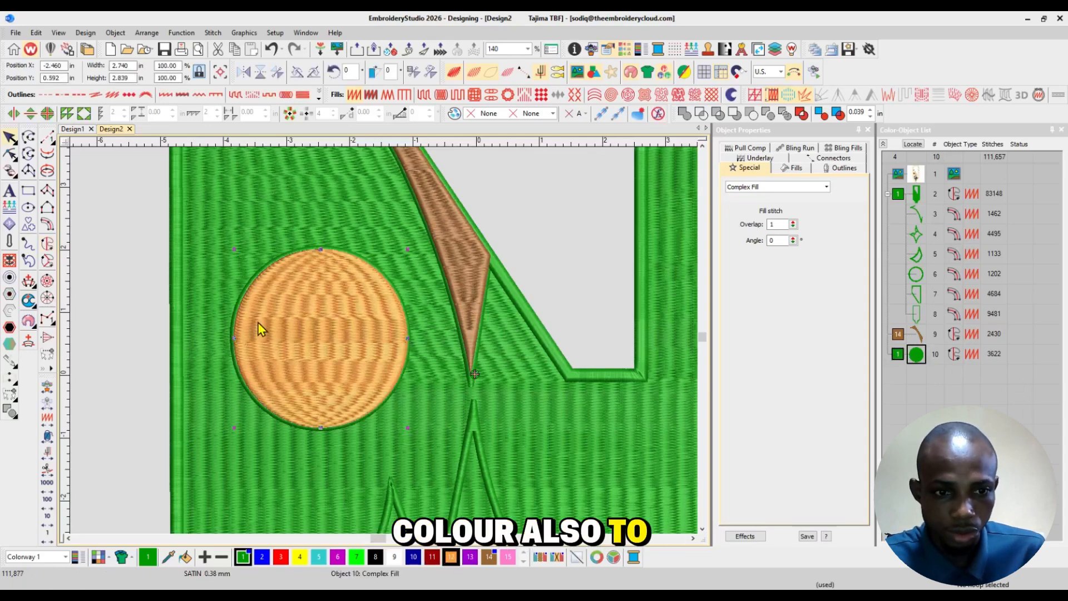
key(shift+z)
key(shift+z)
click(585, 457)
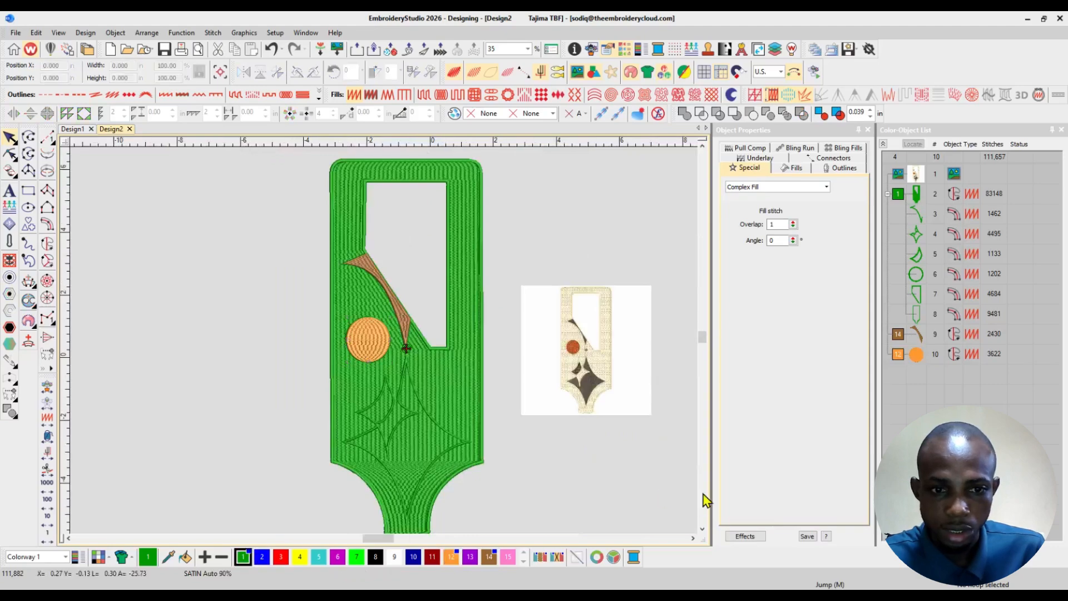
Start a Complex Fill boundary on the large star below the neck, from its top tip along the upper right curve to the right tip
key(z)
key(z)
click(702, 529)
click(702, 529)
click(702, 529)
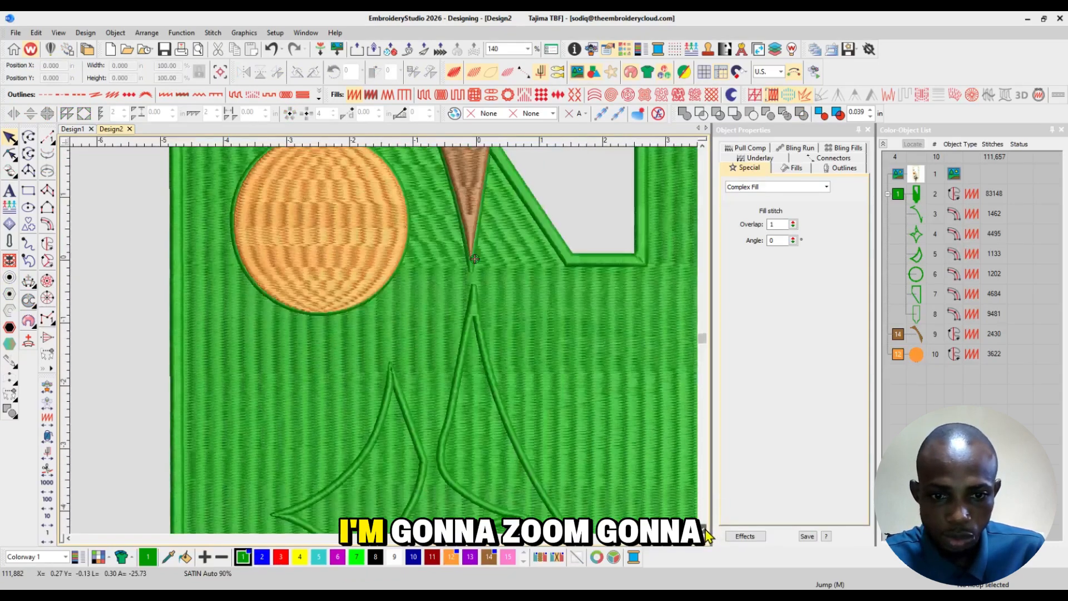
click(703, 529)
click(703, 529)
click(703, 529)
click(703, 529)
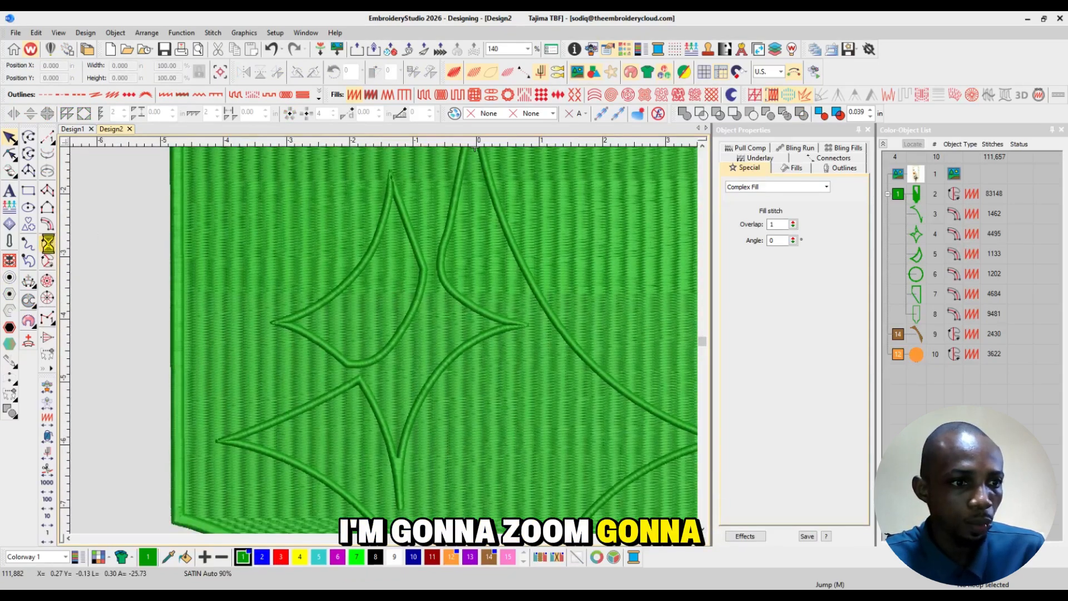
click(702, 147)
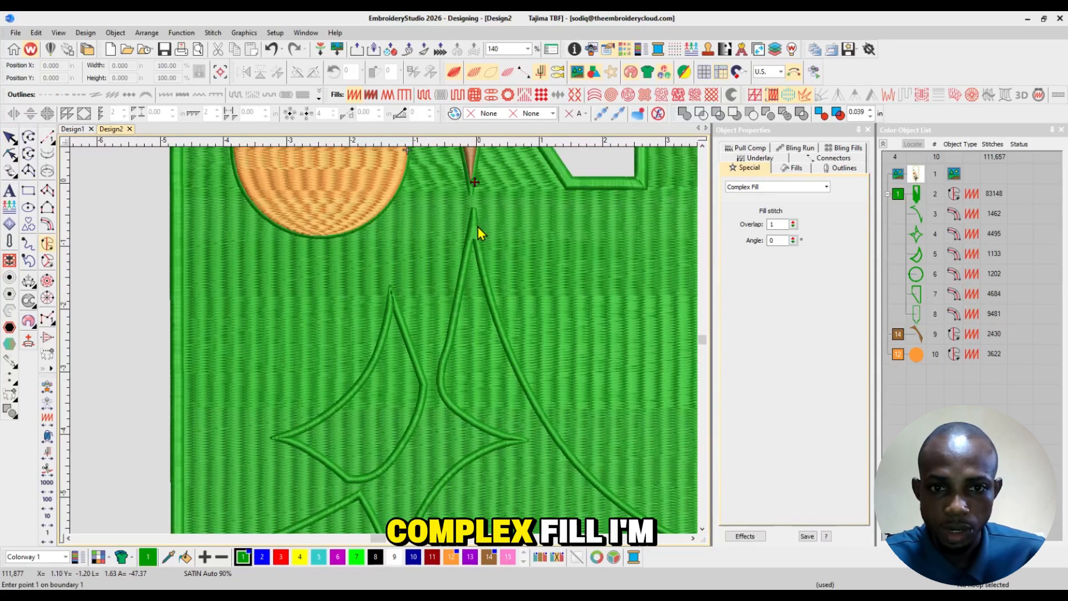
click(475, 226)
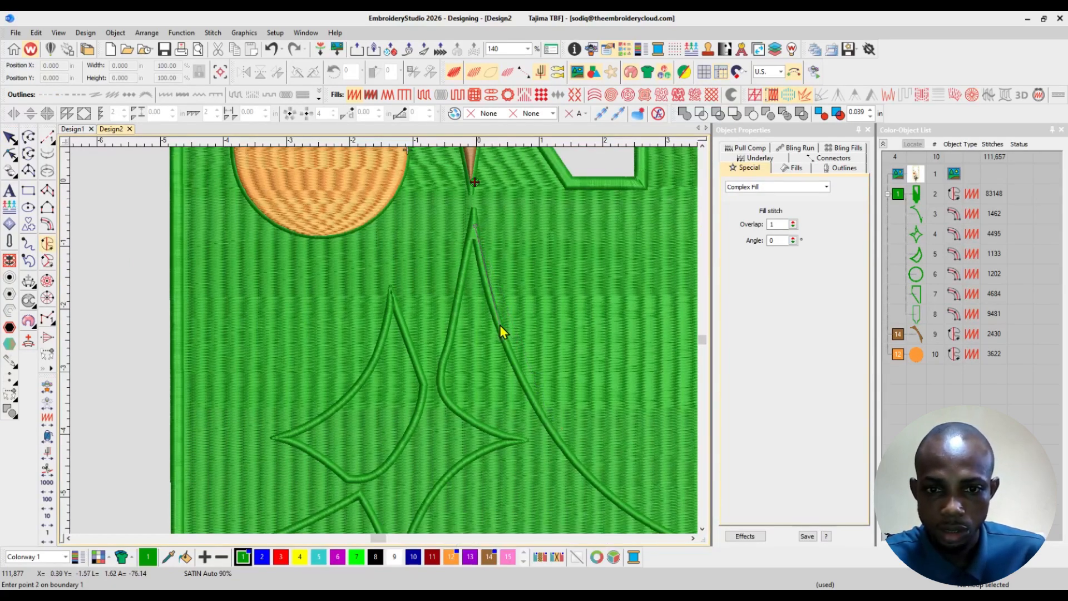
click(498, 325)
click(543, 418)
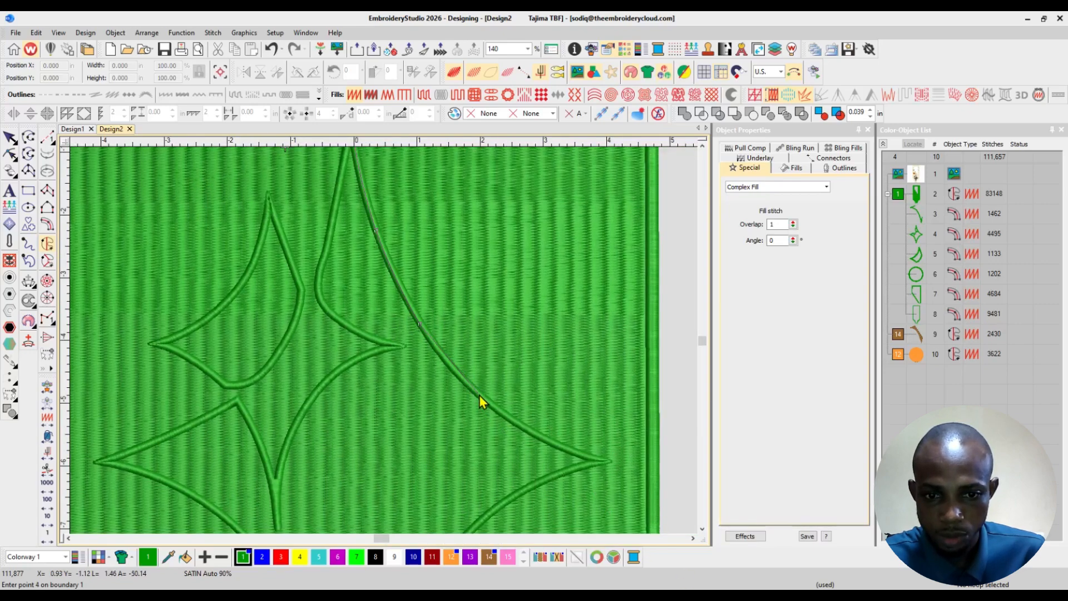
click(478, 395)
click(535, 434)
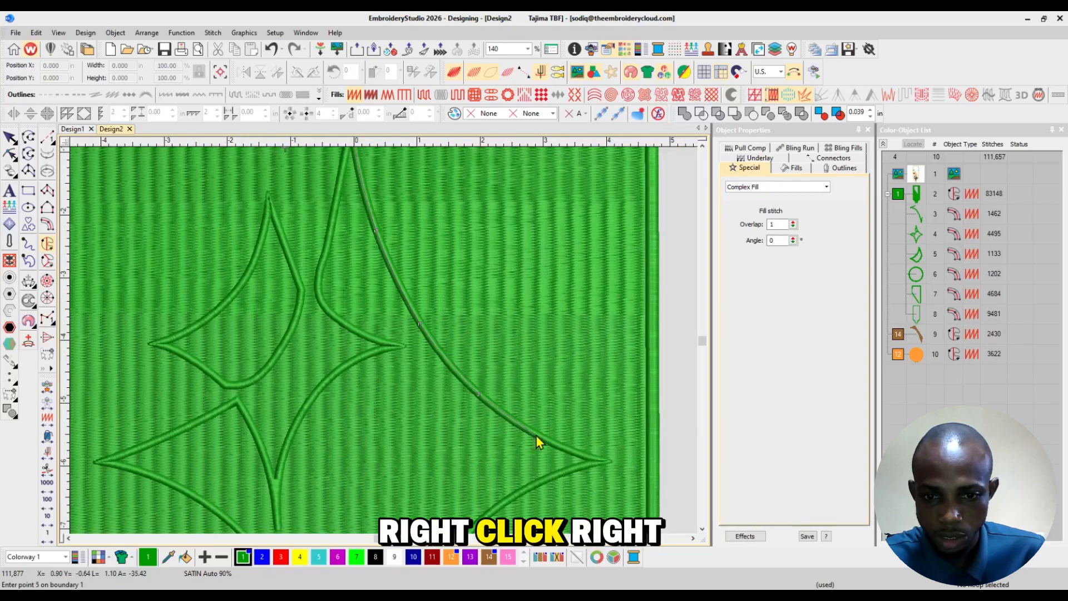
click(586, 459)
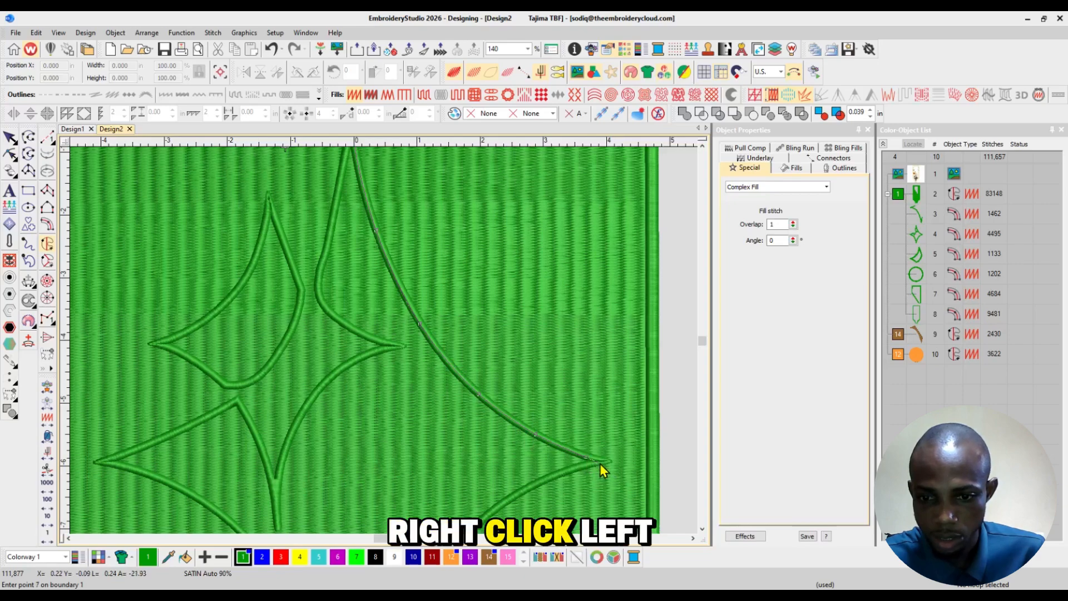
click(602, 465)
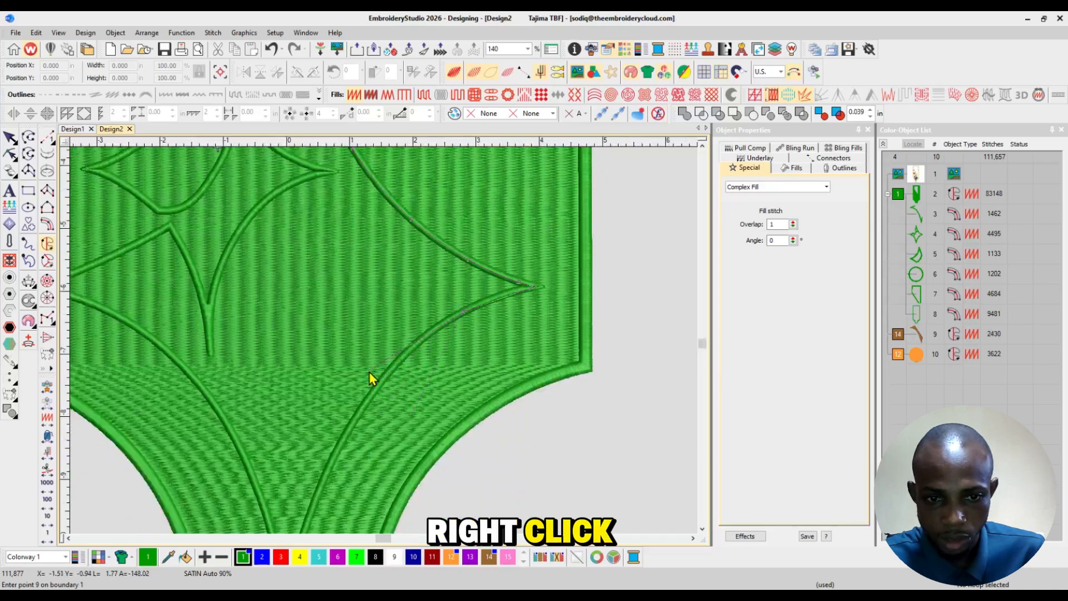
Continue the star boundary with curve points down its lower right edge, ending in a corner point at the bottom tip
click(378, 386)
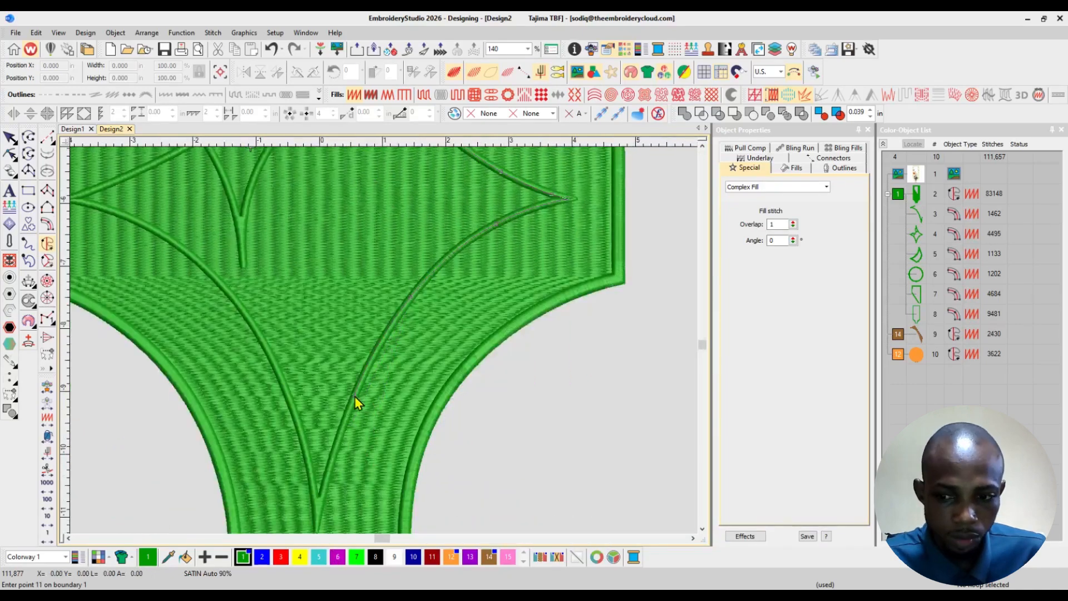
click(355, 396)
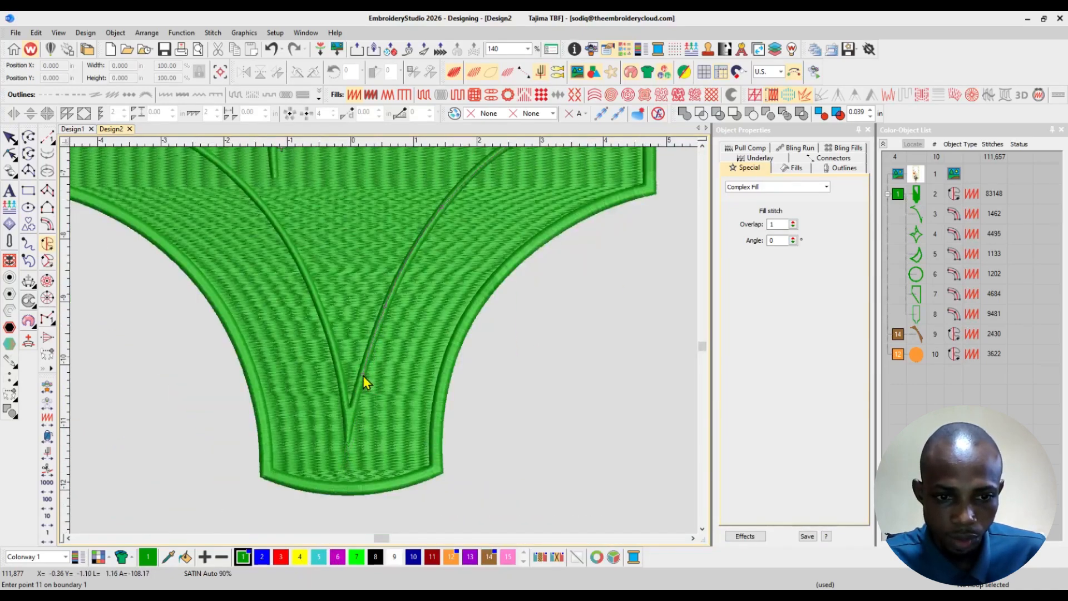
right_click(363, 376)
click(349, 429)
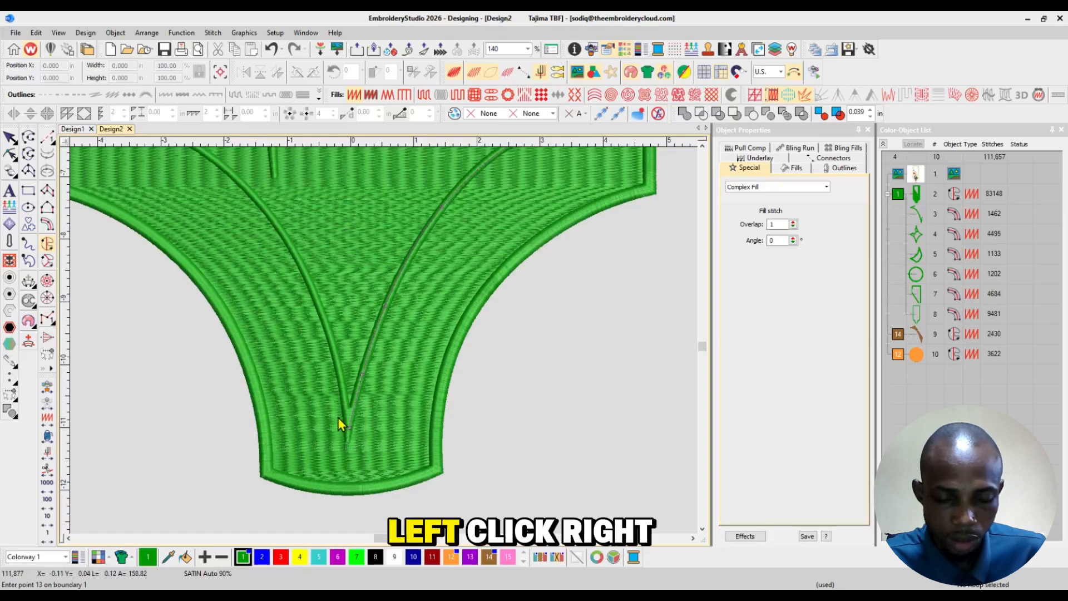
Trace the star's lower left curve upward from the bottom tip, ending in a corner point at the left tip
click(341, 376)
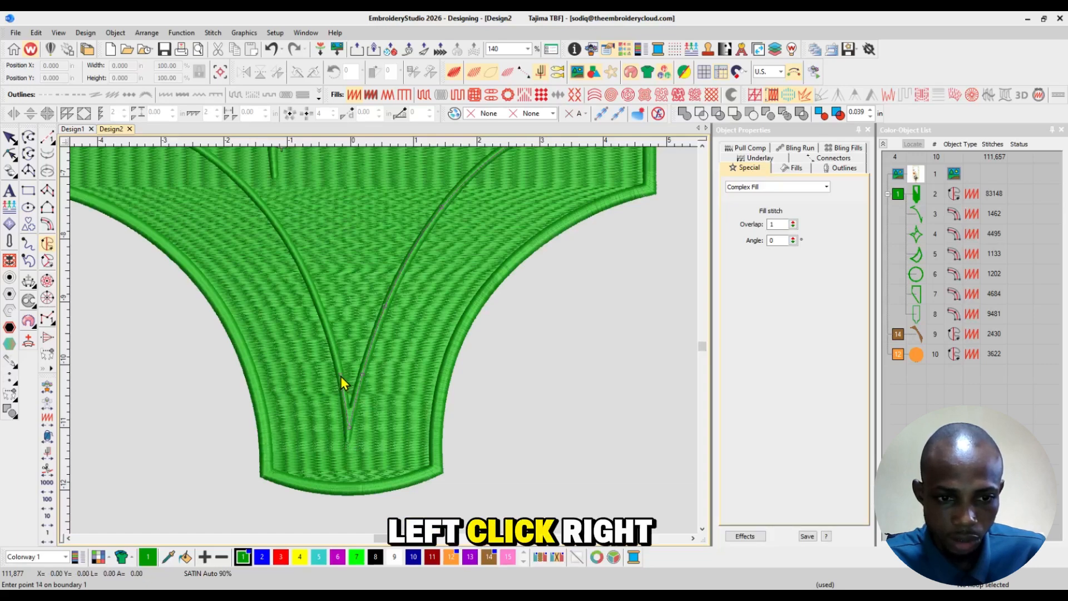
right_click(293, 252)
right_click(319, 289)
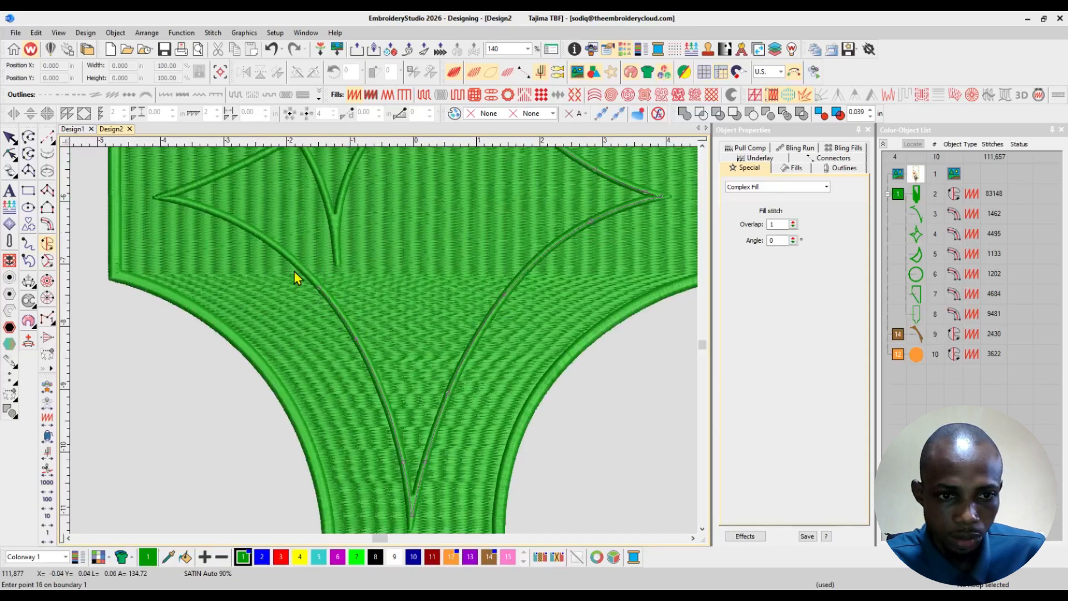
right_click(227, 218)
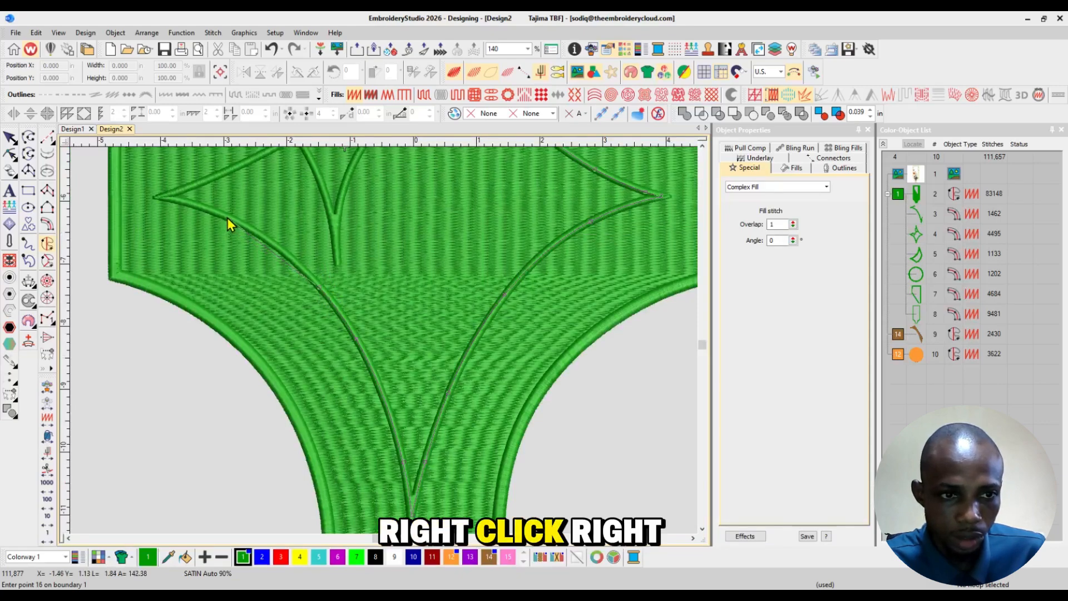
click(165, 198)
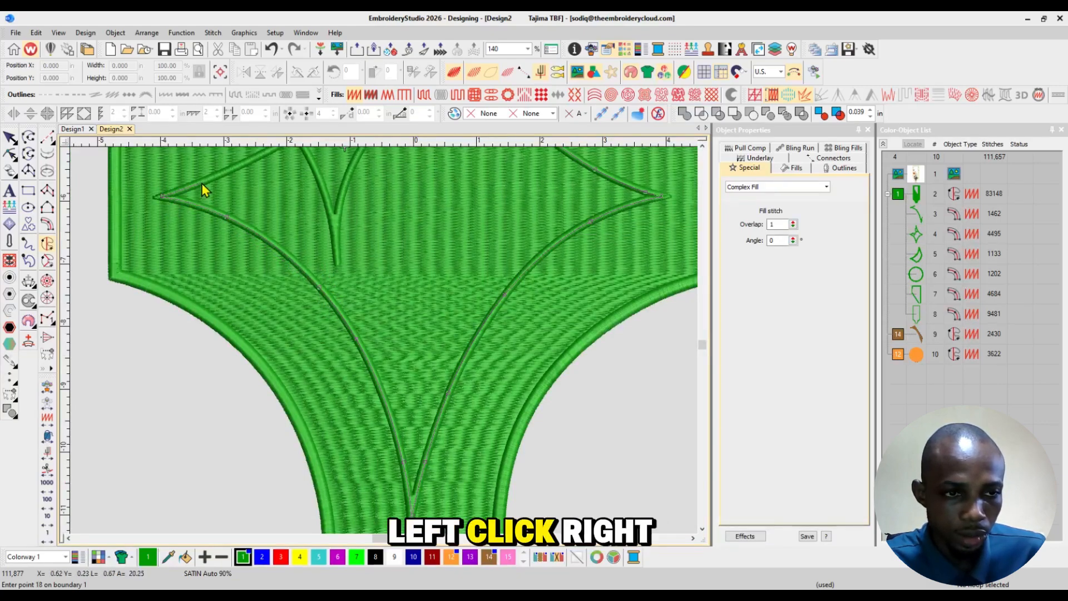
Trace the star's upper left edge to its inner peak and down to the base of the narrow notch, with corner points at both
right_click(201, 183)
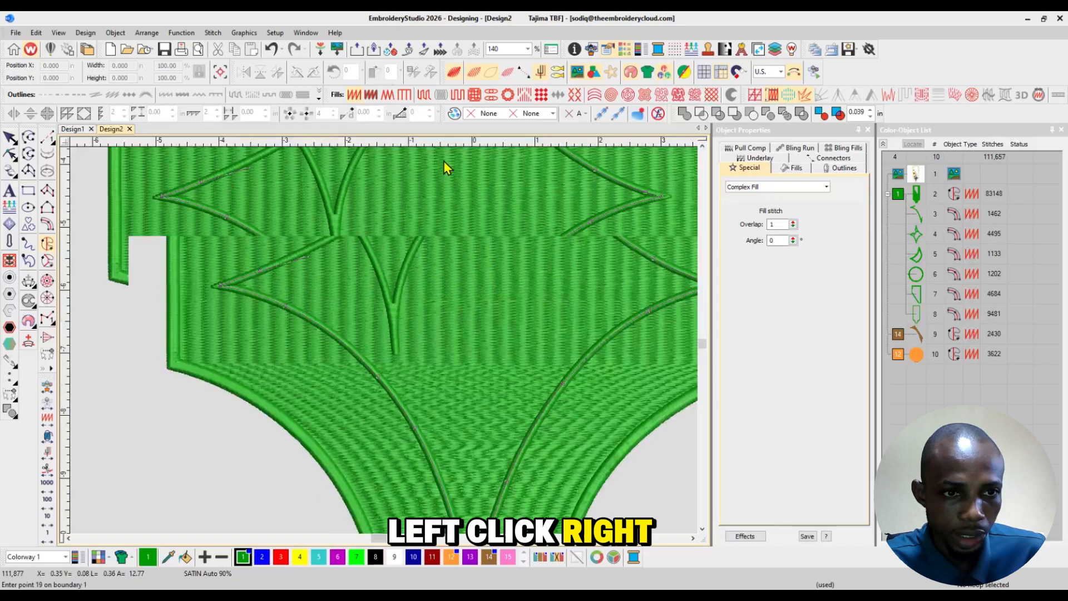
right_click(320, 243)
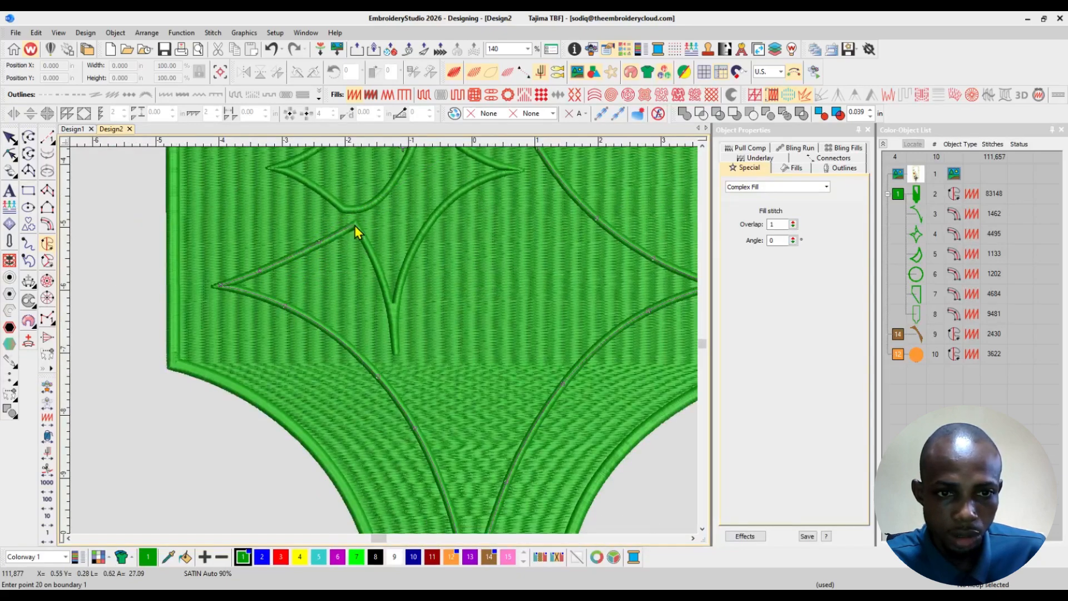
click(355, 225)
right_click(382, 274)
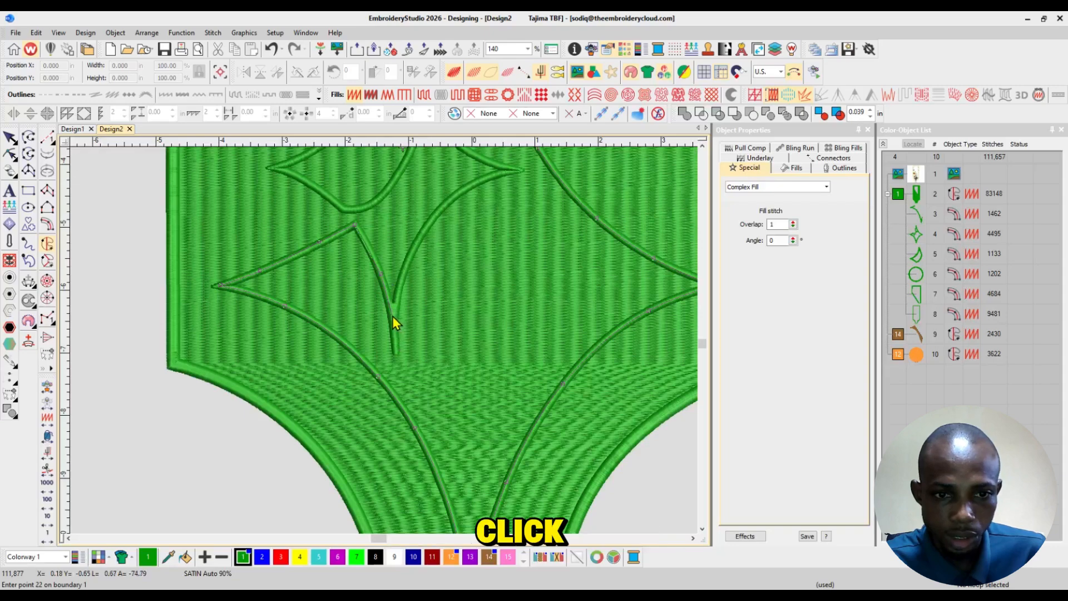
click(393, 325)
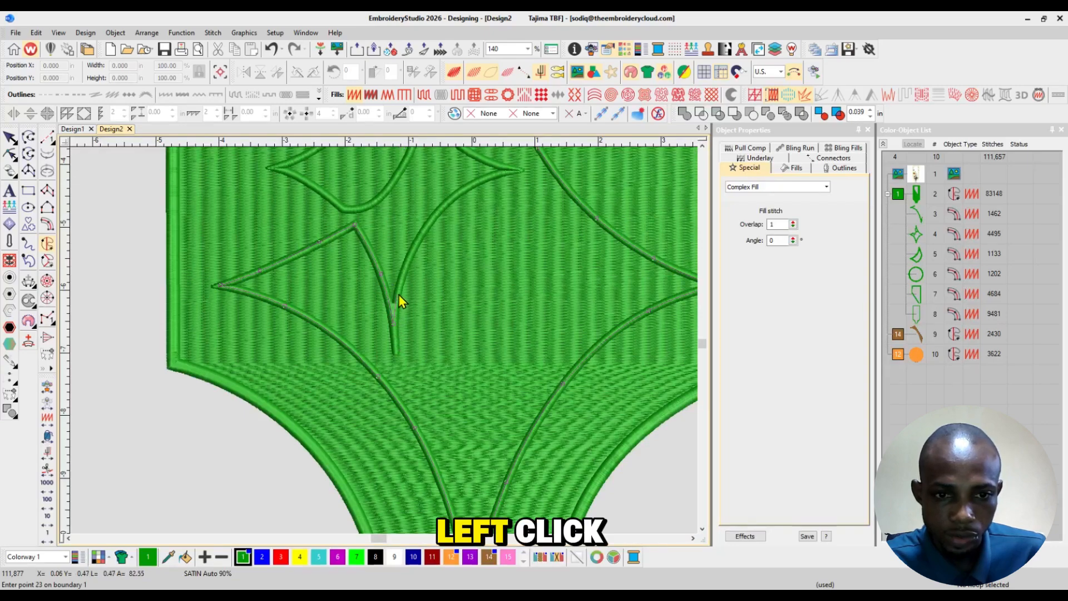
Trace the large star's inner curve from the notch base up to the inner right tip, using curve points and a corner point
right_click(400, 283)
right_click(426, 229)
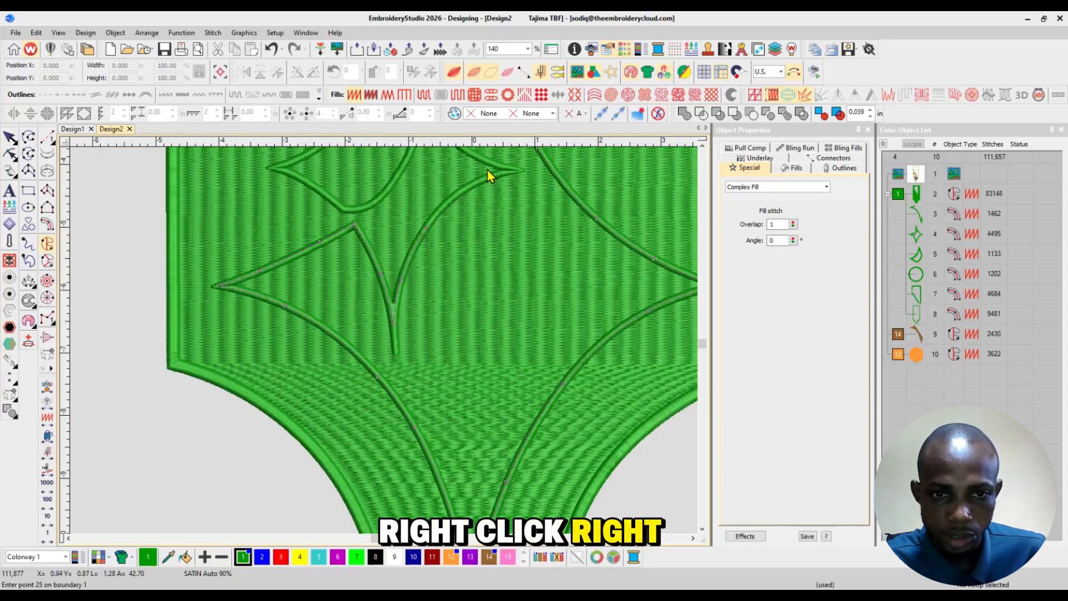
right_click(419, 275)
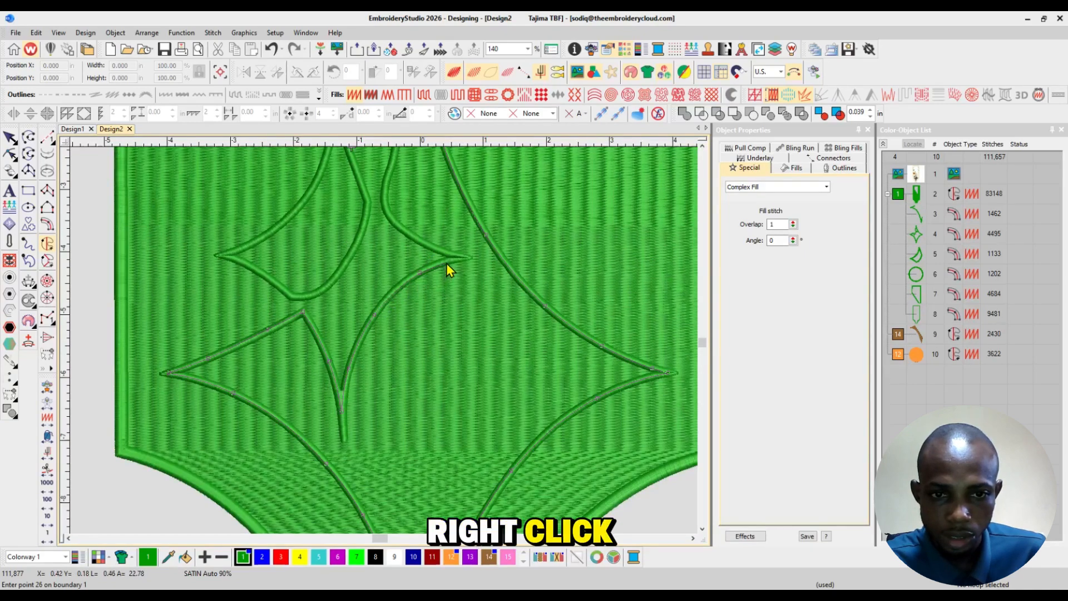
click(463, 259)
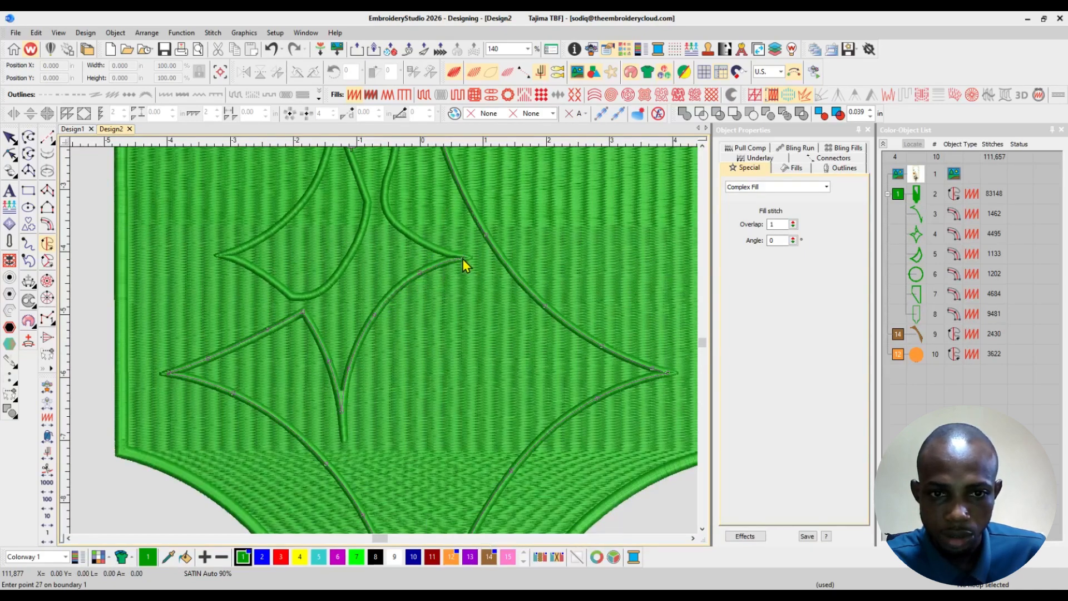
Trace the star's upper left edge from the inner right tip back to the top tip and generate the Complex Fill
right_click(418, 242)
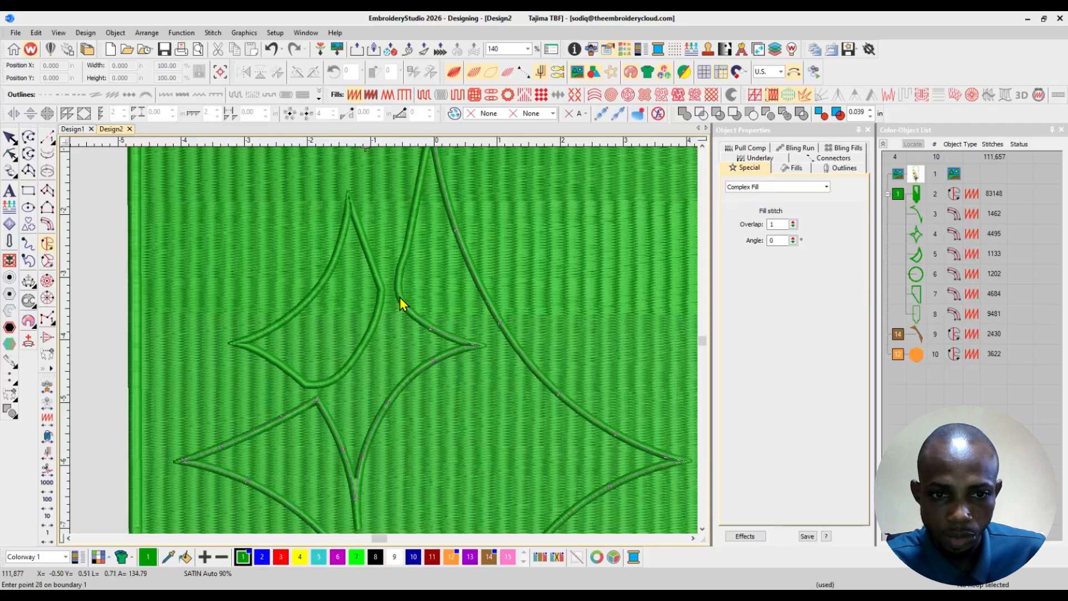
right_click(399, 296)
right_click(401, 275)
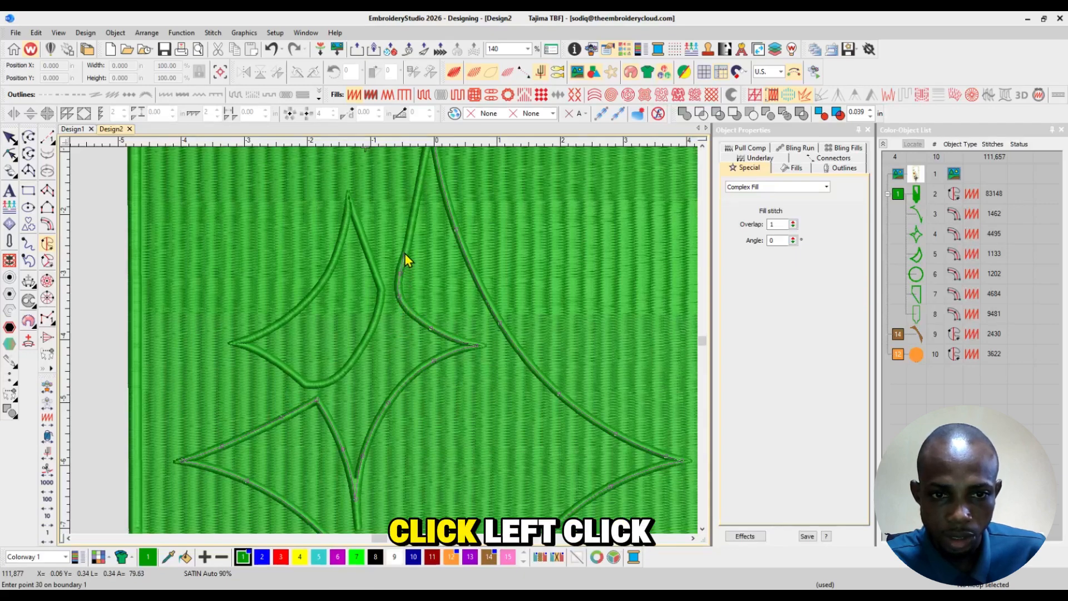
click(430, 167)
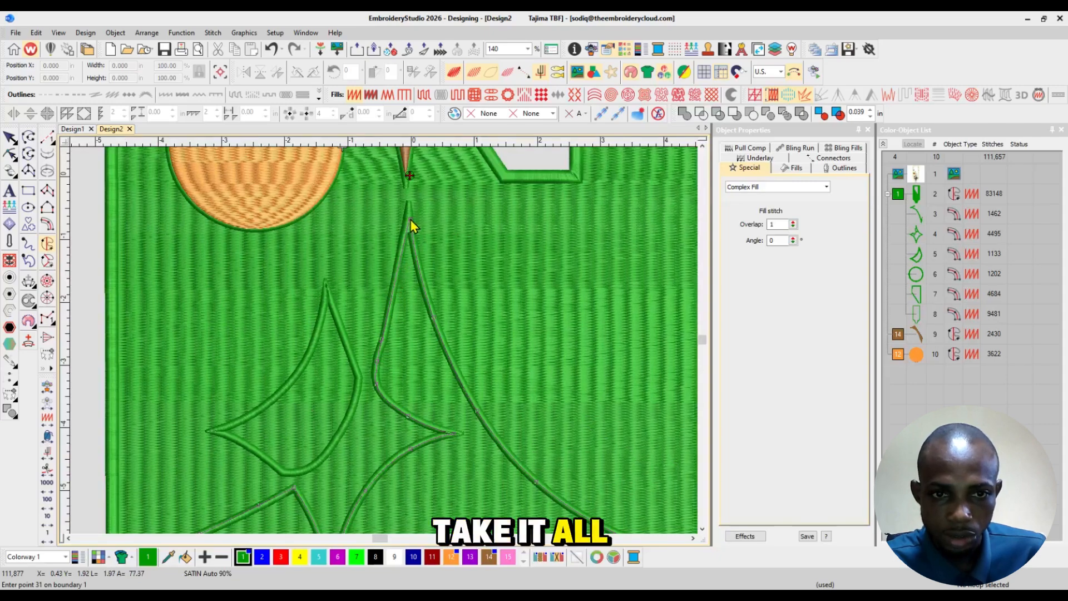
key(Return)
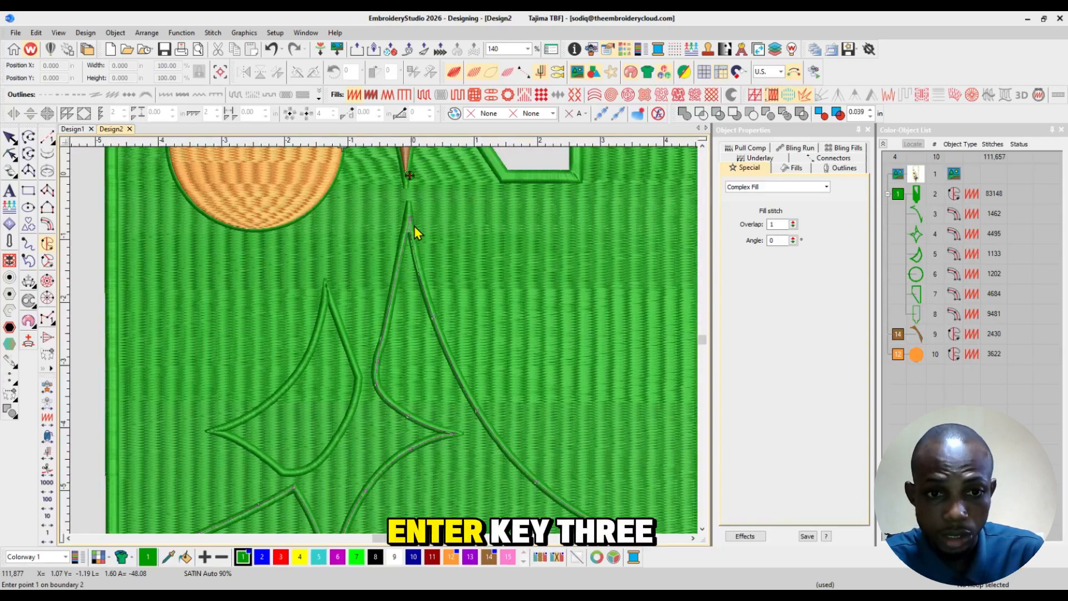
key(Return)
key(Return)
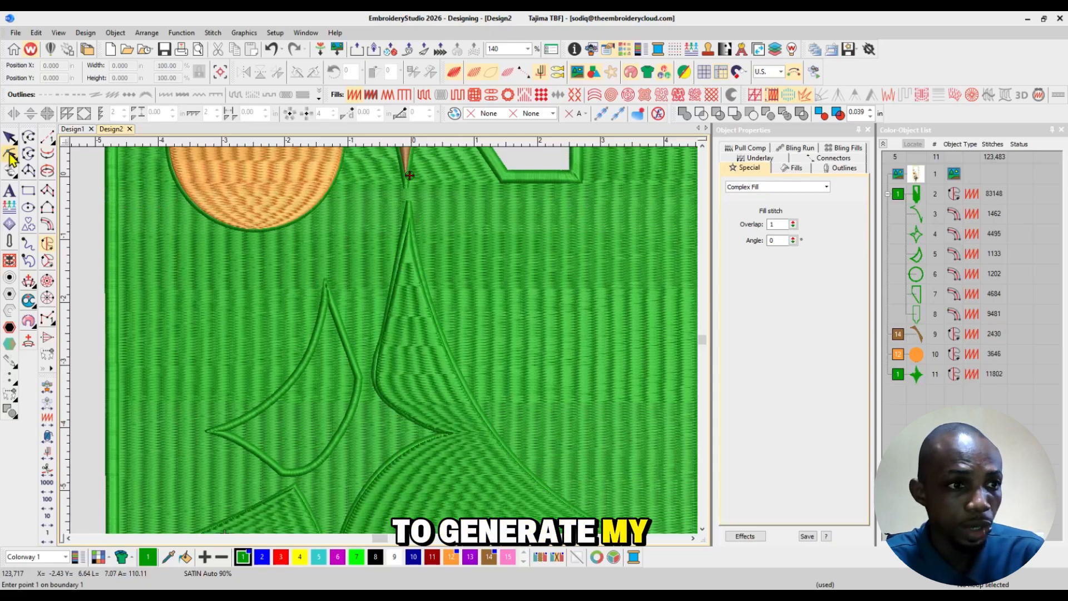
Reshape the large star fill, moving its top tip point slightly up into the peak of the outline
click(10, 155)
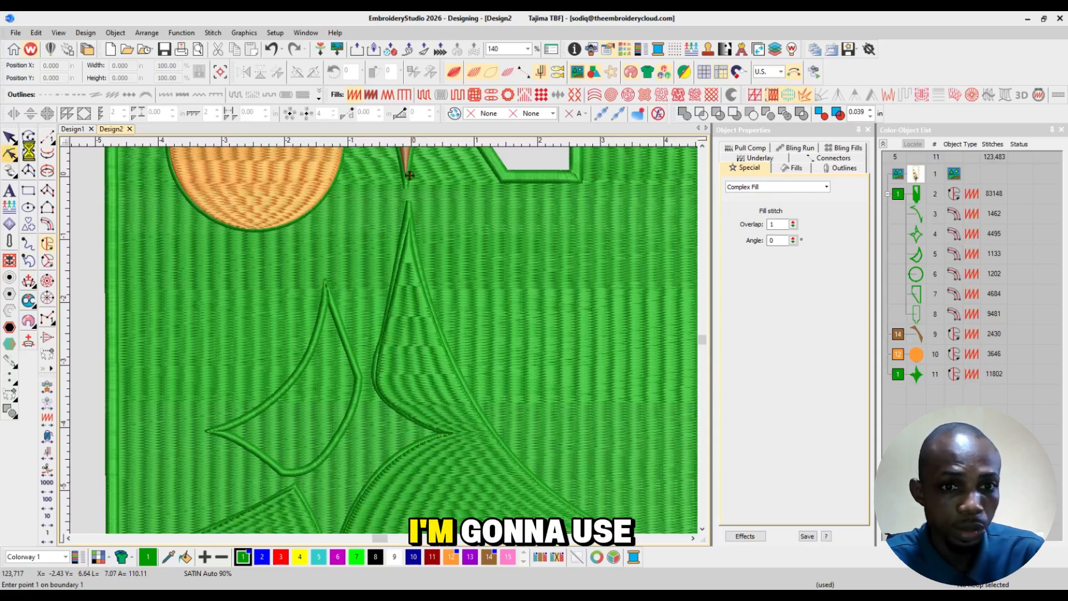
click(702, 147)
click(702, 147)
click(702, 147)
click(702, 147)
key(z)
key(z)
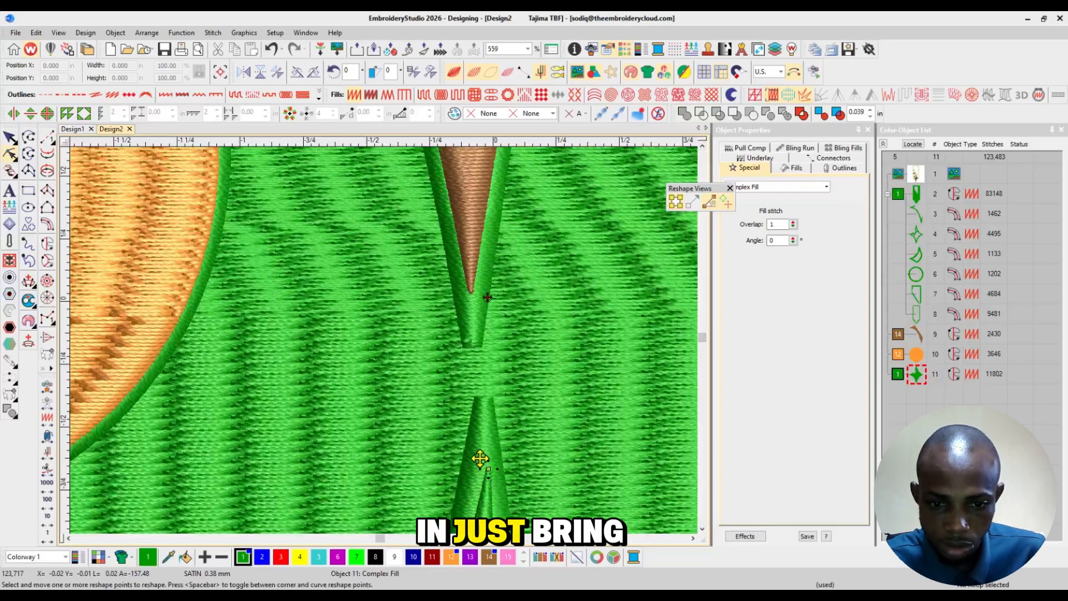
mouse_move(484, 440)
mouse_down()
mouse_move(484, 461)
mouse_move(485, 445)
mouse_up()
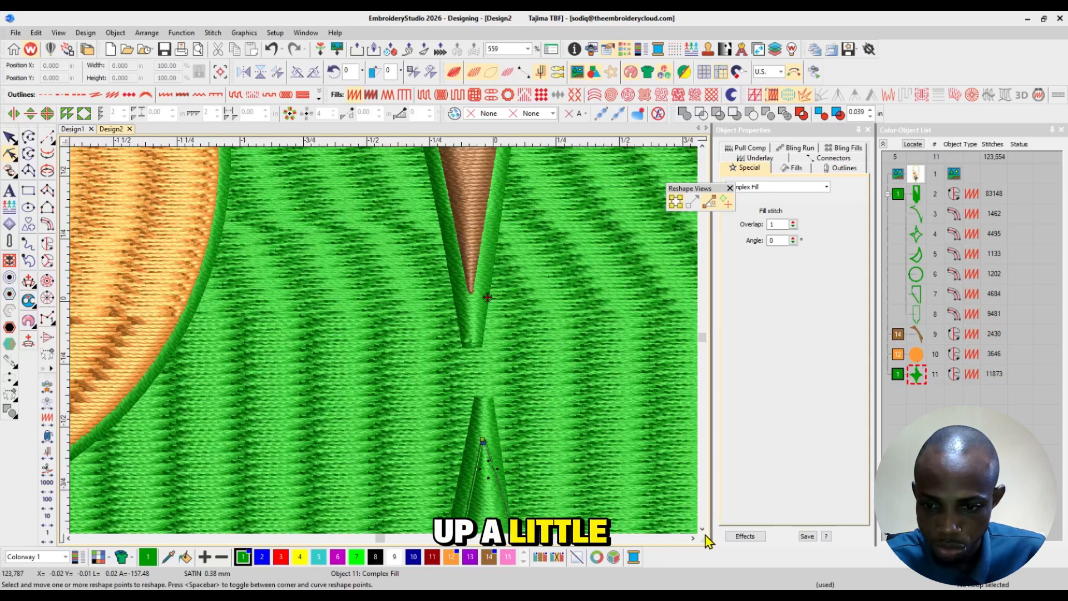
Adjust the reshape point on the star's upper right edge to follow the outline and recolour the fill brown (colour 14)
scroll(534, 272, down, 5)
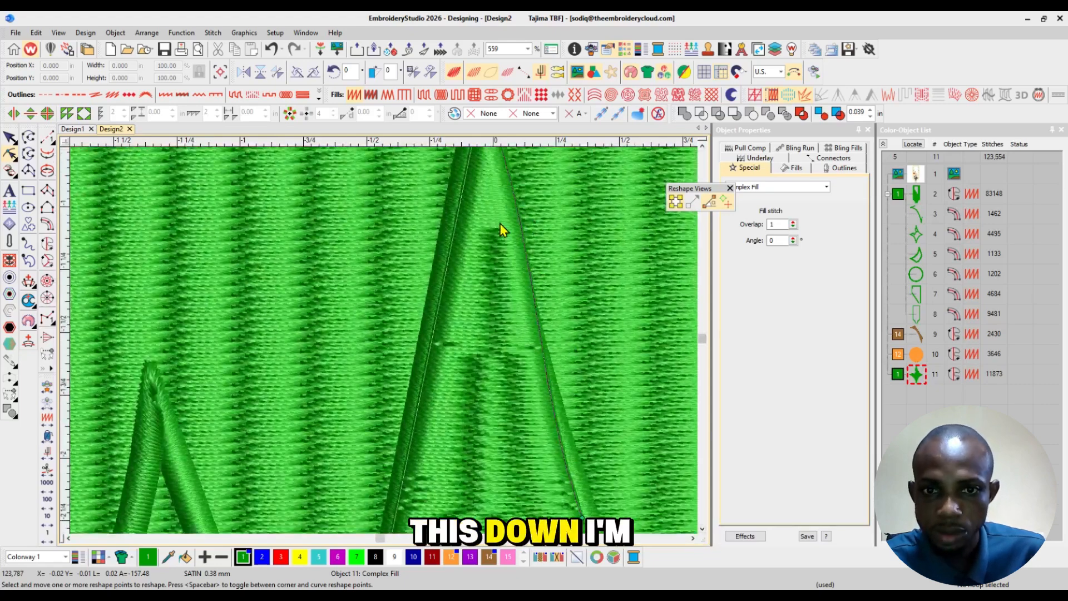
right_click(524, 230)
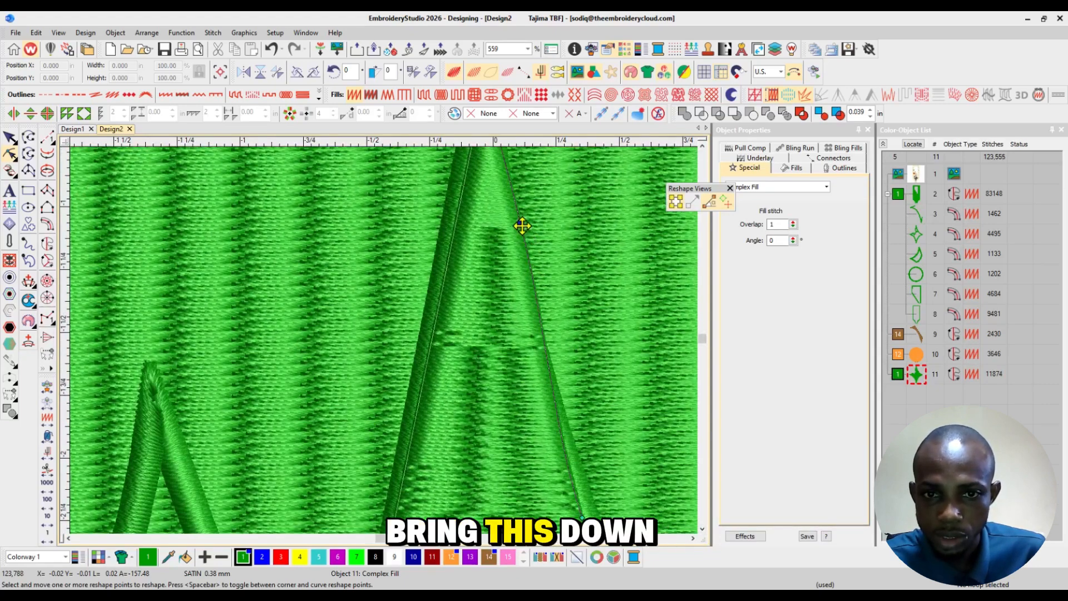
drag(515, 228, 515, 227)
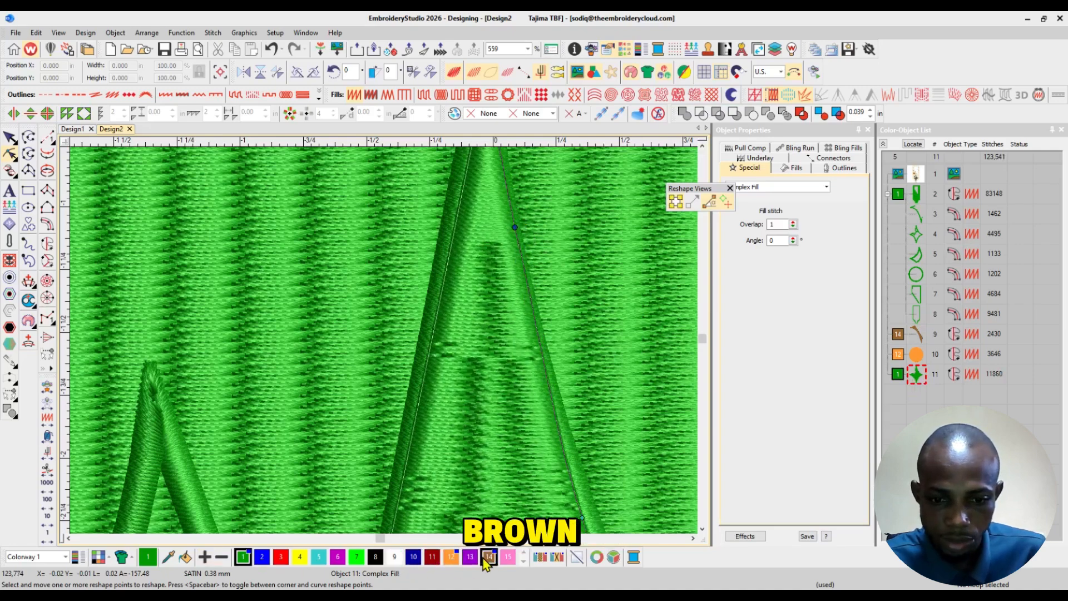
click(485, 558)
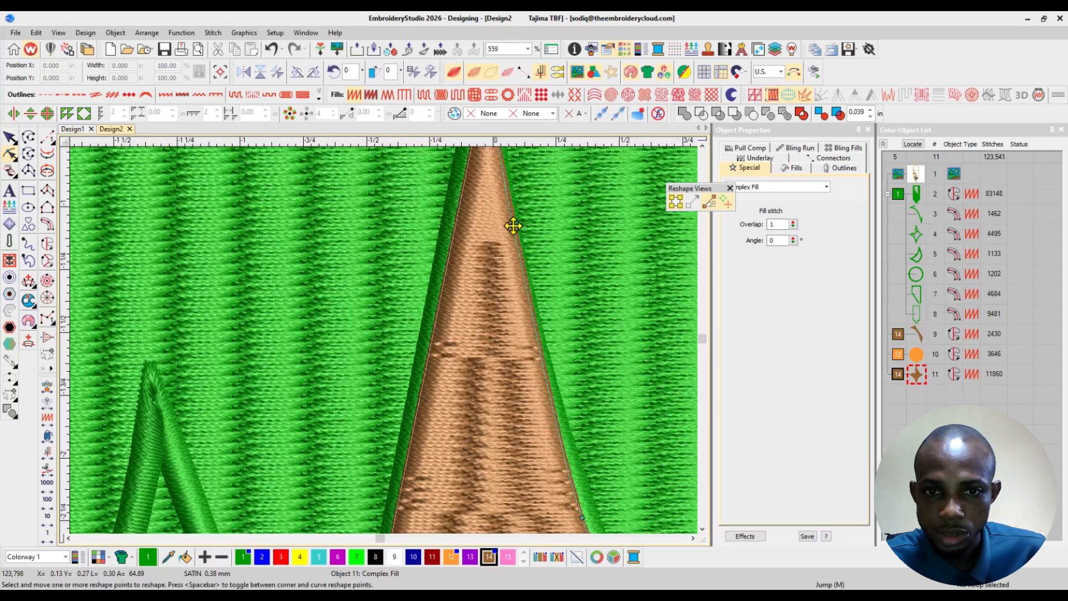
Fine-tune the star's top tip so that the brown fill sits inside the outline, and finish reshaping
drag(513, 226, 481, 234)
click(702, 146)
click(702, 146)
click(702, 146)
click(702, 147)
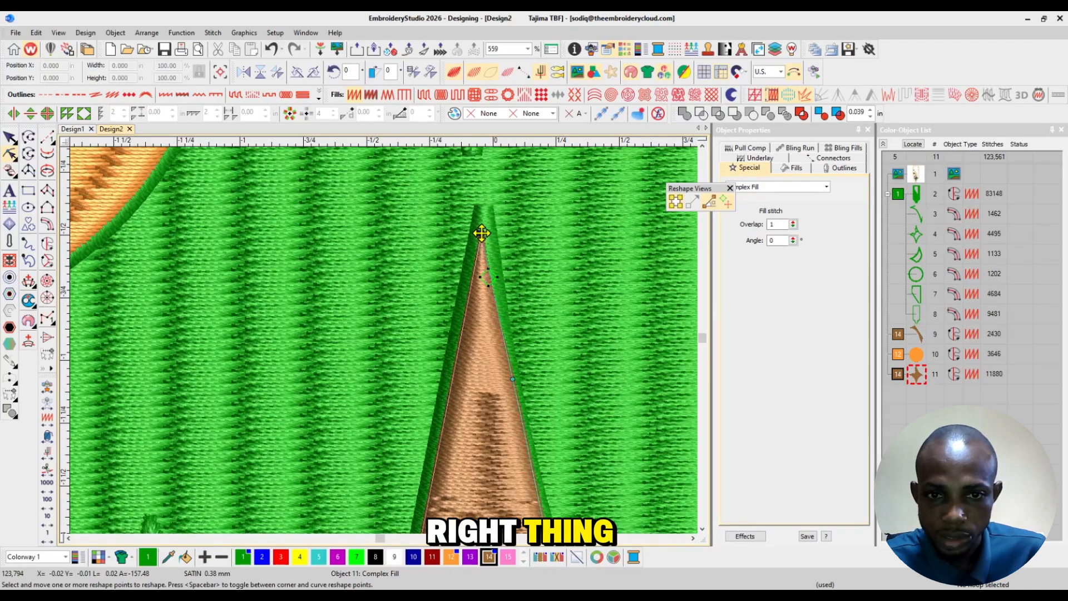
key(0)
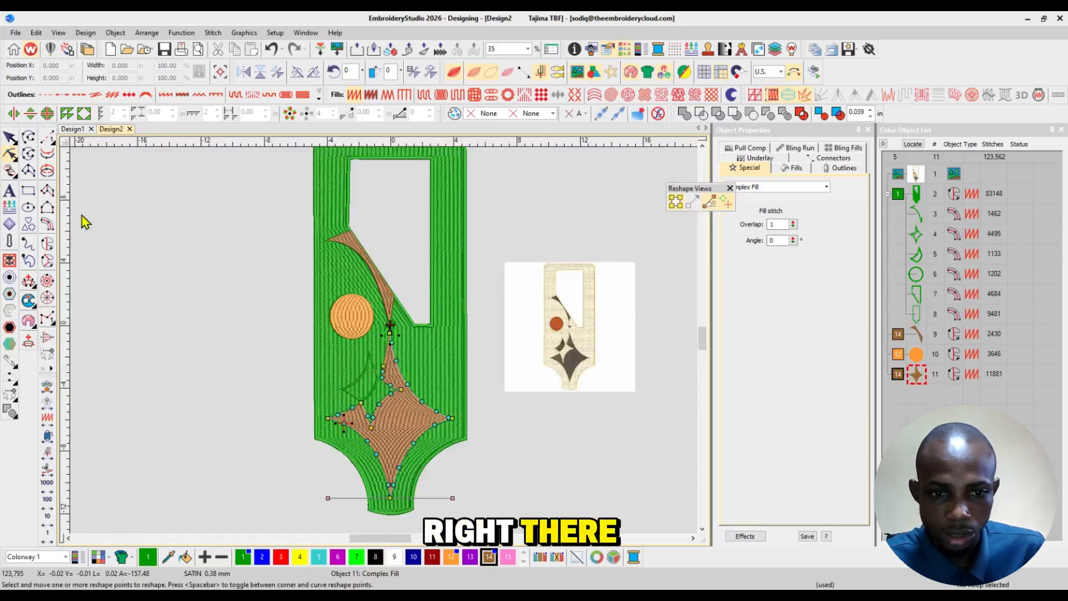
click(10, 136)
Start a Complex Fill boundary on the small pointed shape beside the star, with corner points at its top tip and right corner
click(702, 528)
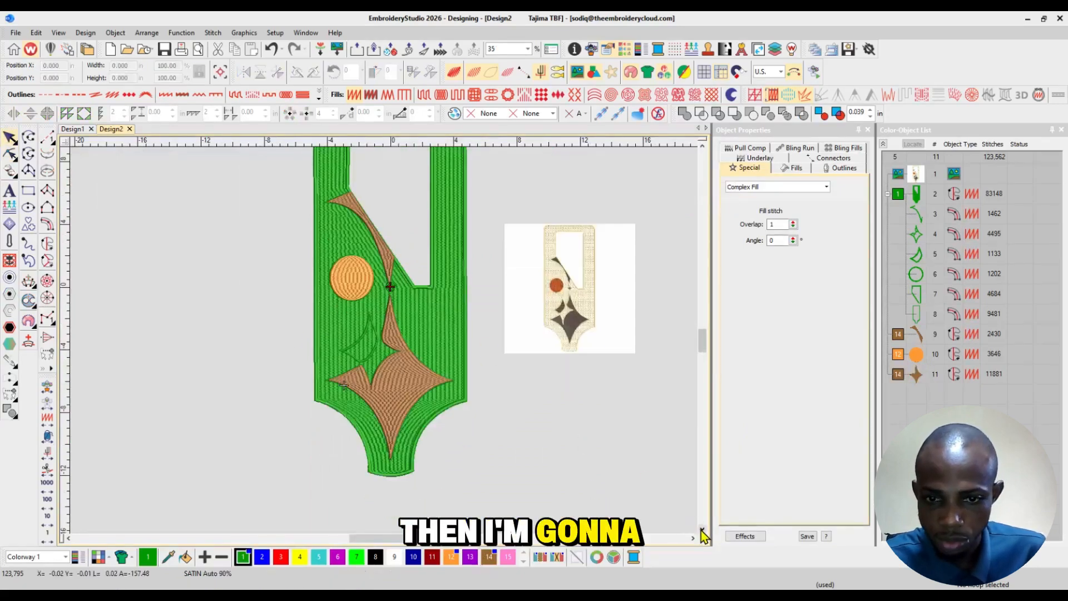
click(702, 529)
key(z)
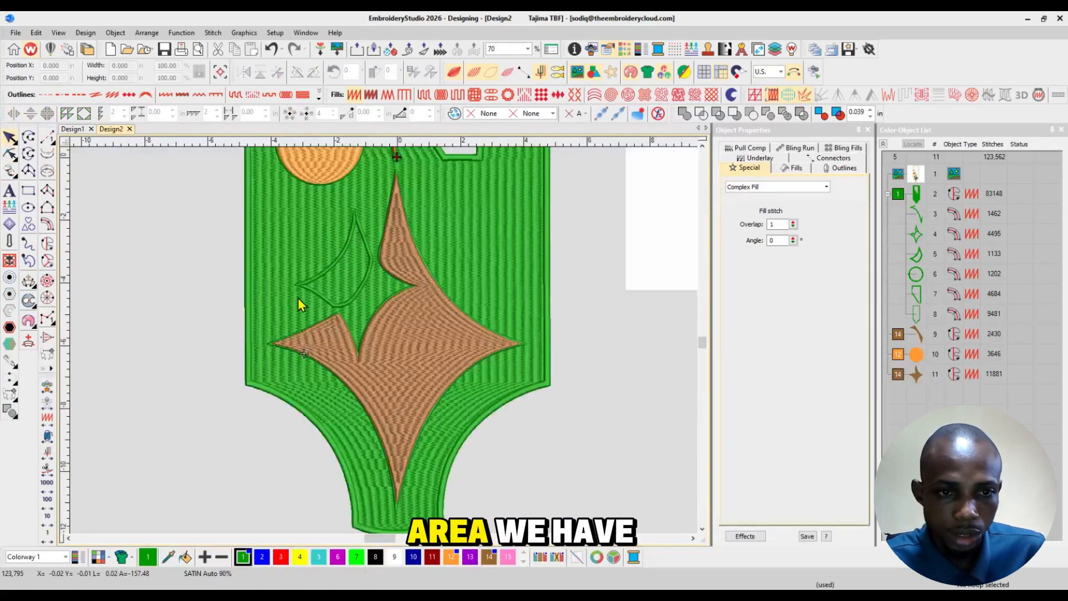
click(47, 244)
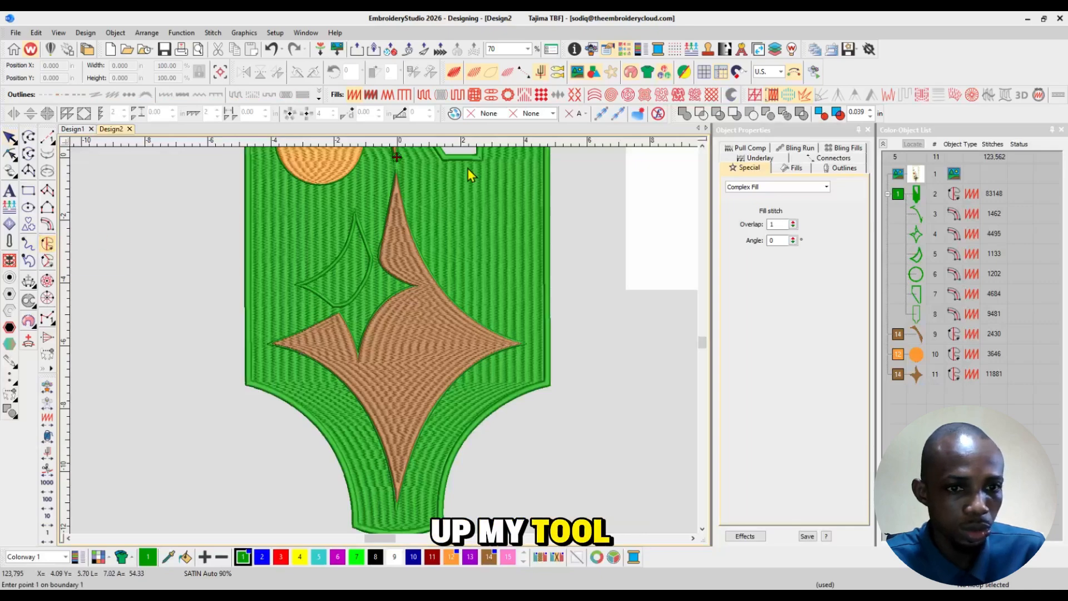
click(702, 146)
click(702, 146)
click(702, 146)
key(z)
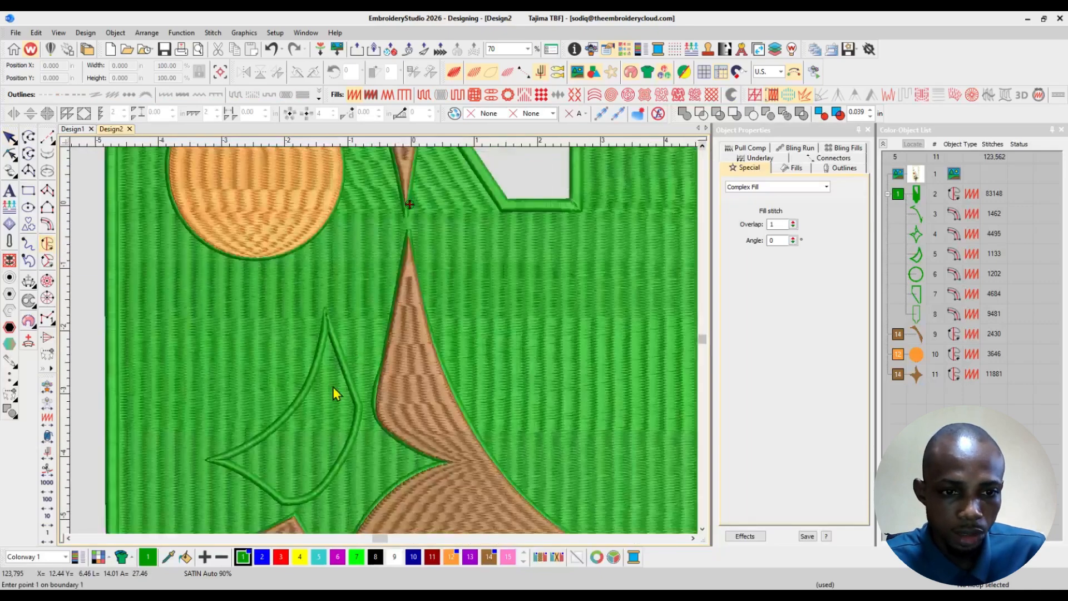
click(325, 313)
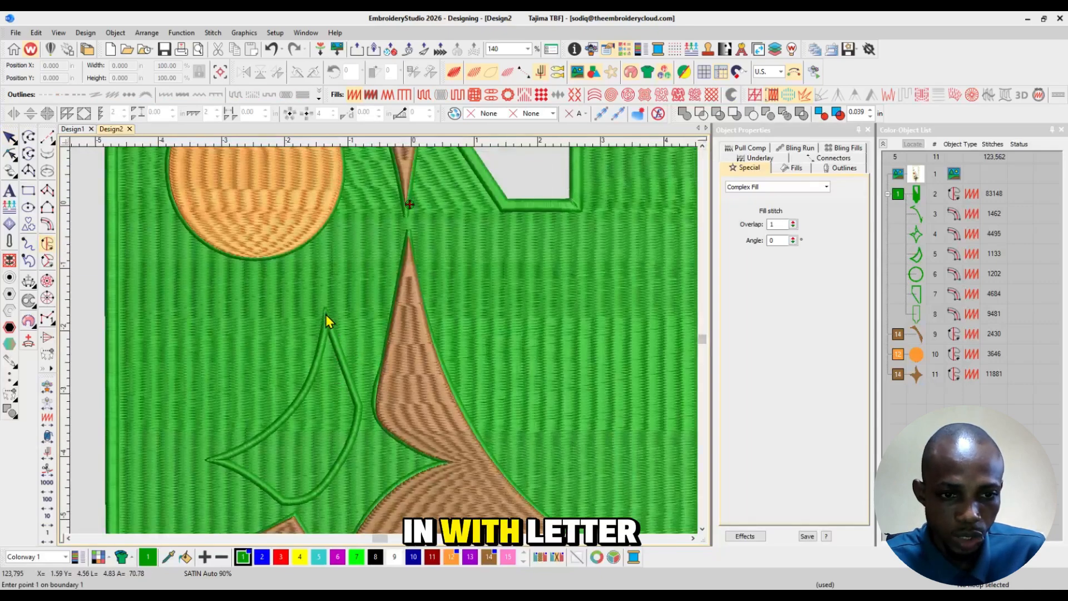
click(358, 406)
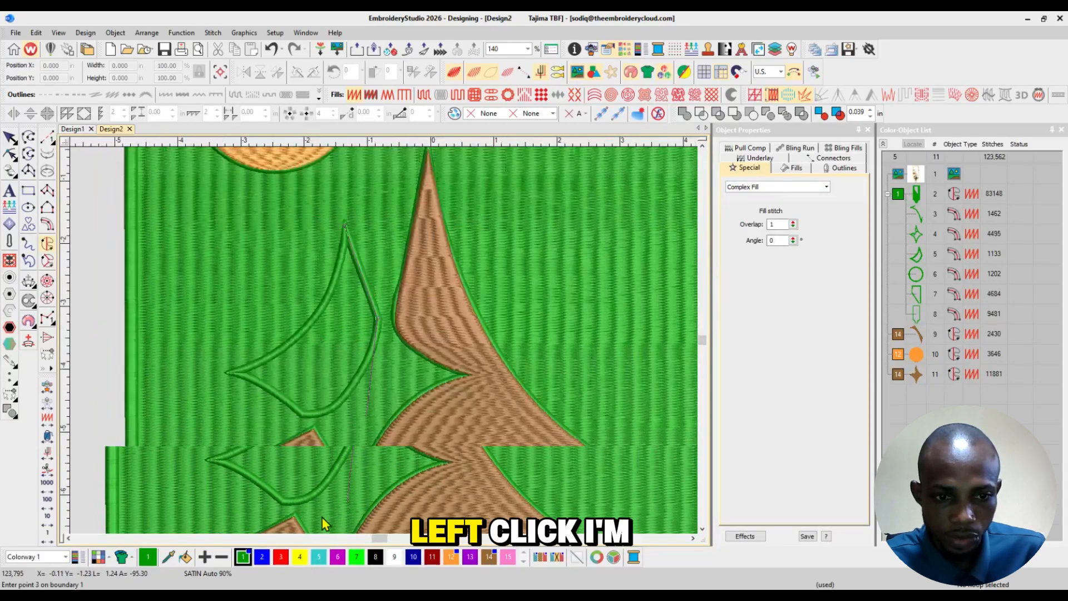
Trace the small shape's rounded lower edge from the right corner around to a corner point at the left tip
right_click(366, 369)
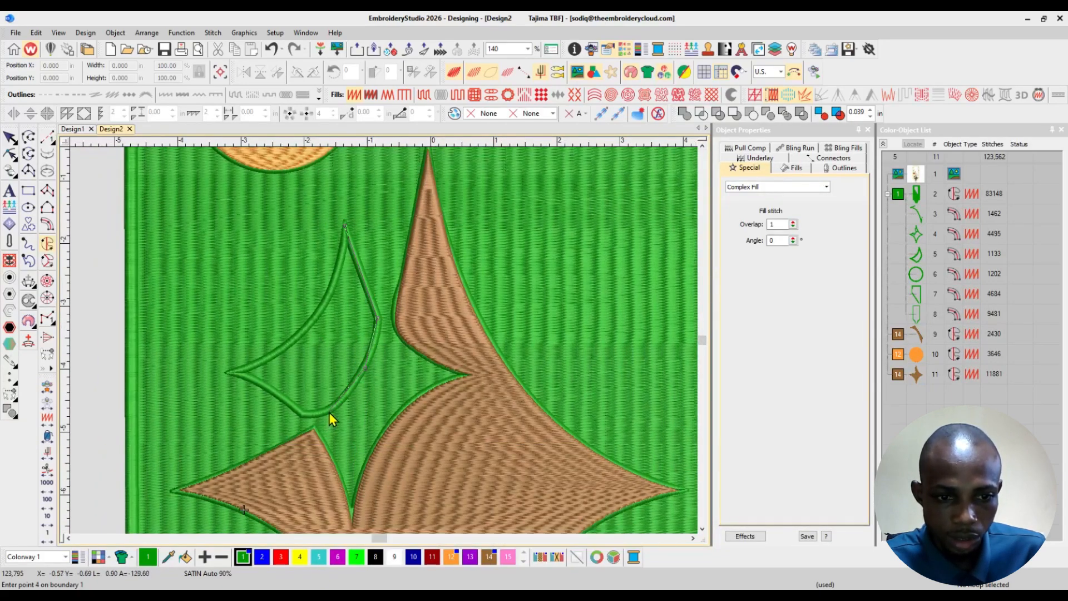
right_click(329, 412)
right_click(304, 416)
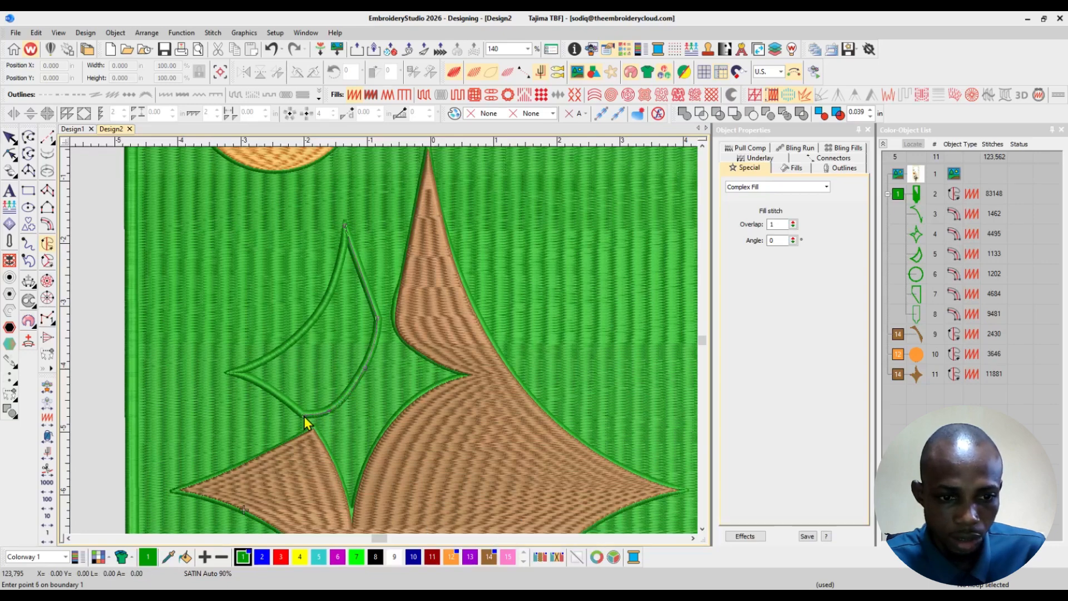
click(281, 397)
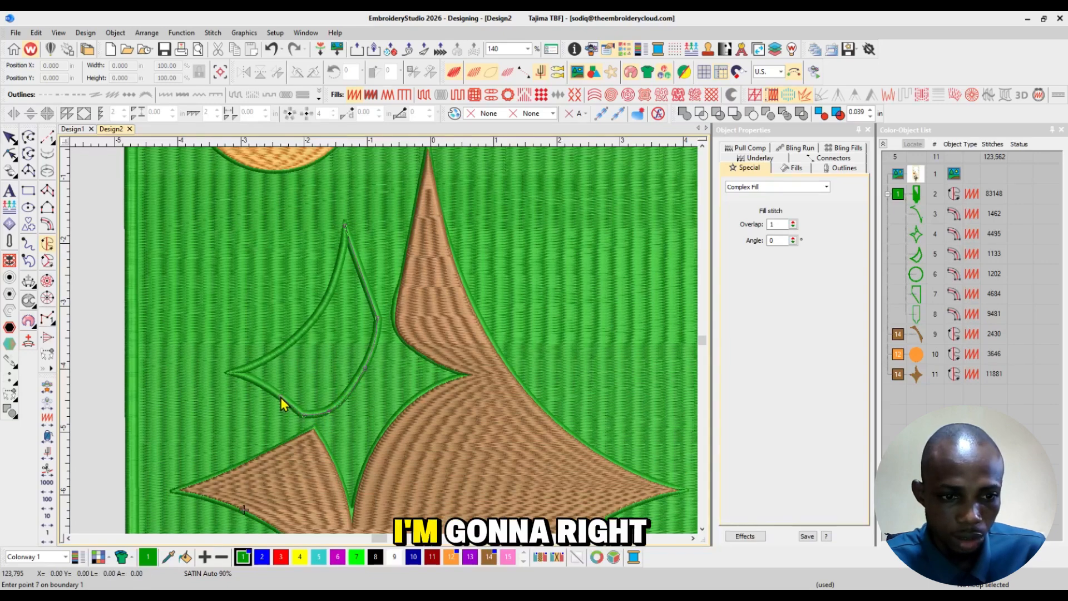
right_click(252, 381)
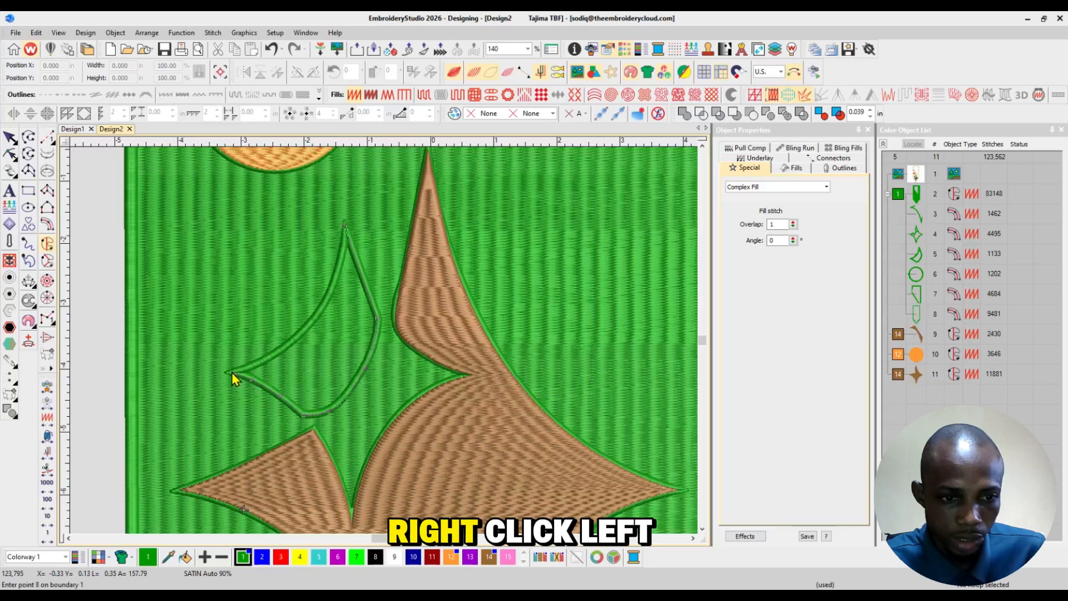
click(232, 373)
Close the small shape's boundary along its upper left curve to the top tip and generate its fill in brown (colour 14)
right_click(269, 356)
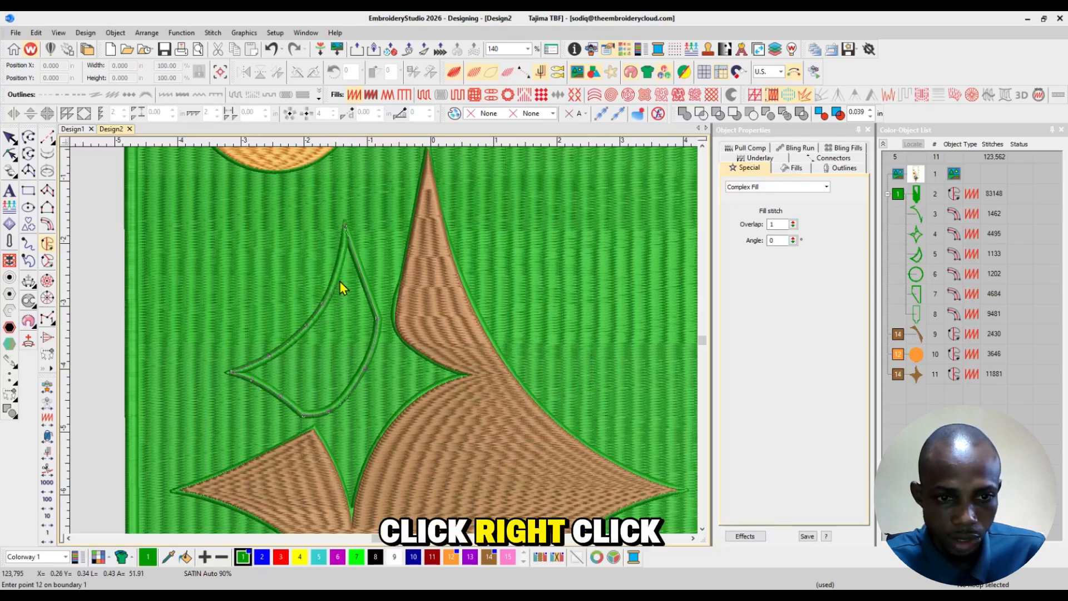
right_click(338, 264)
click(345, 226)
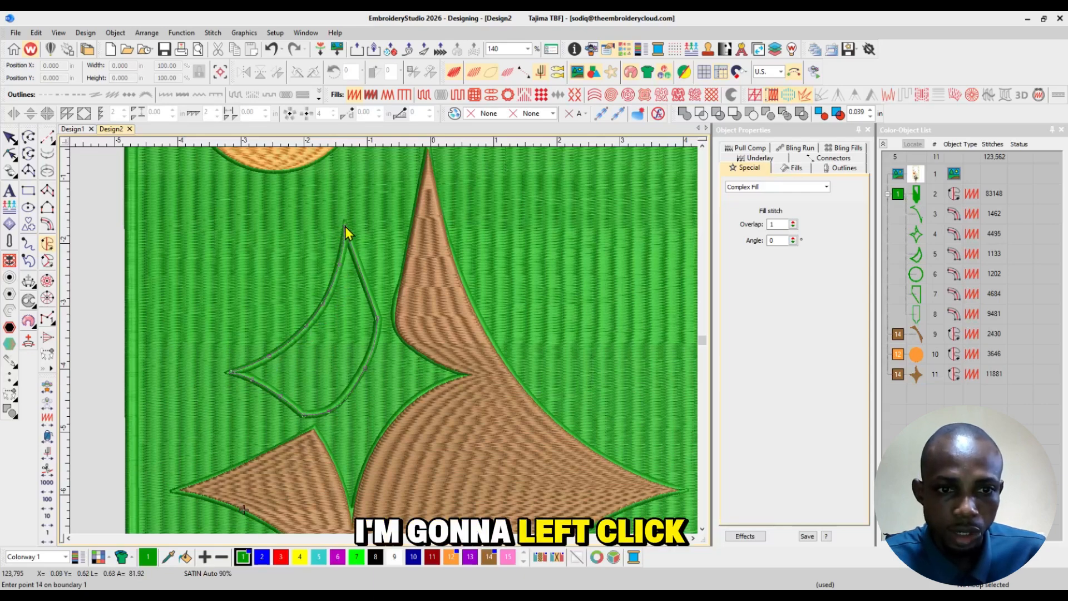
key(Return)
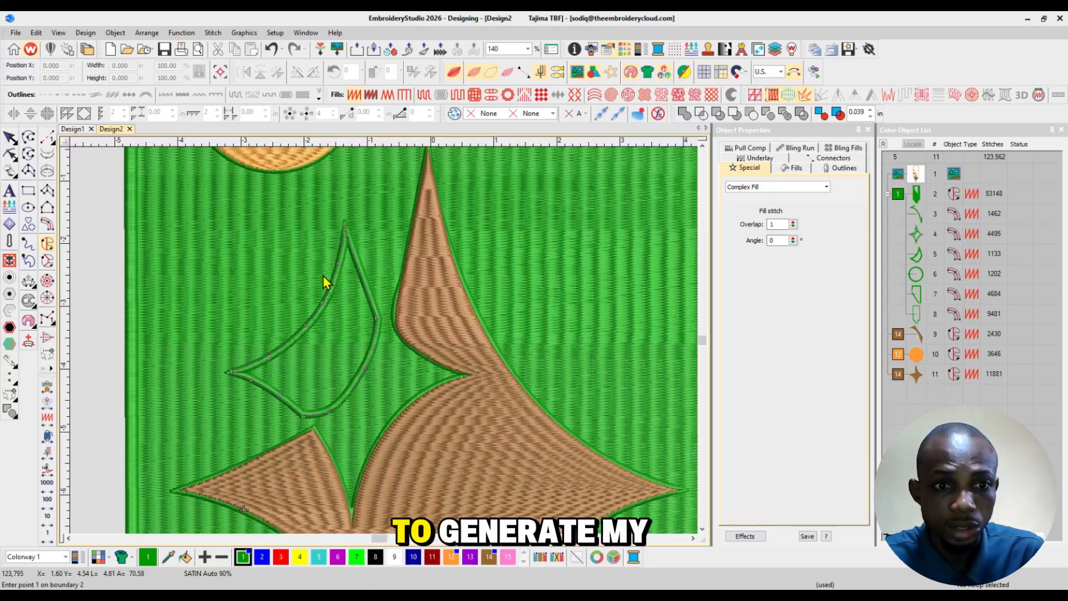
key(Return)
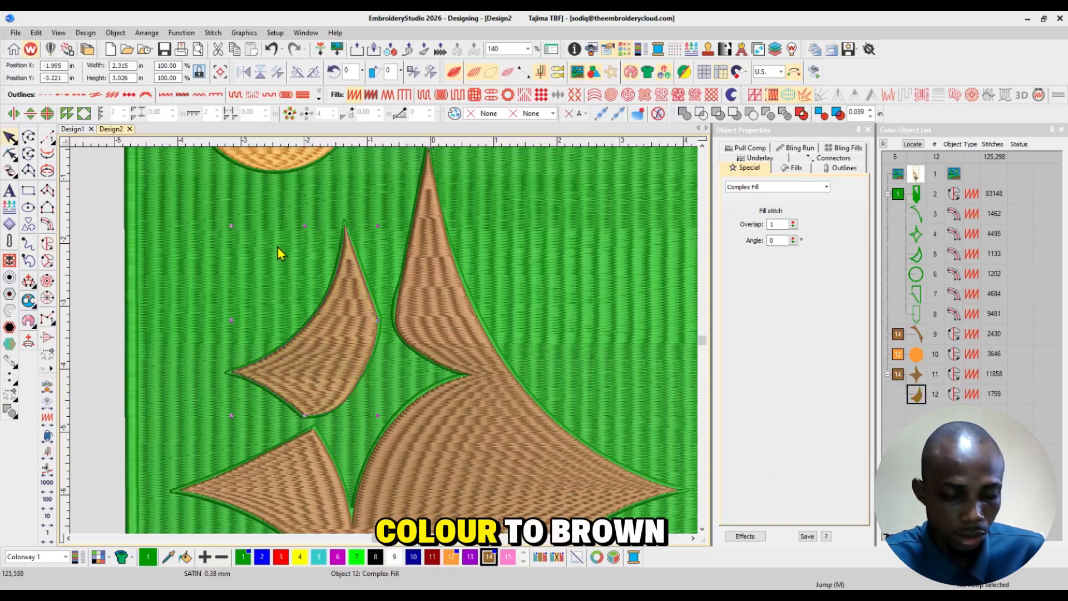
Select the four inner fills together with the green background fill and cut the background stitching away beneath them
key(shift+z)
key(shift+z)
click(571, 458)
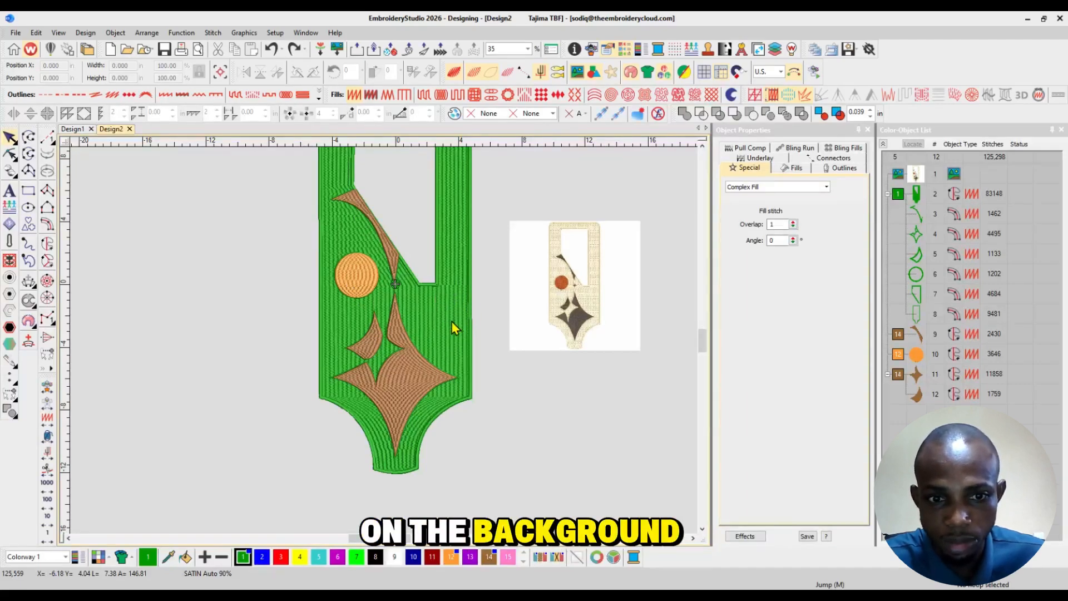
click(910, 370)
shift+click(915, 334)
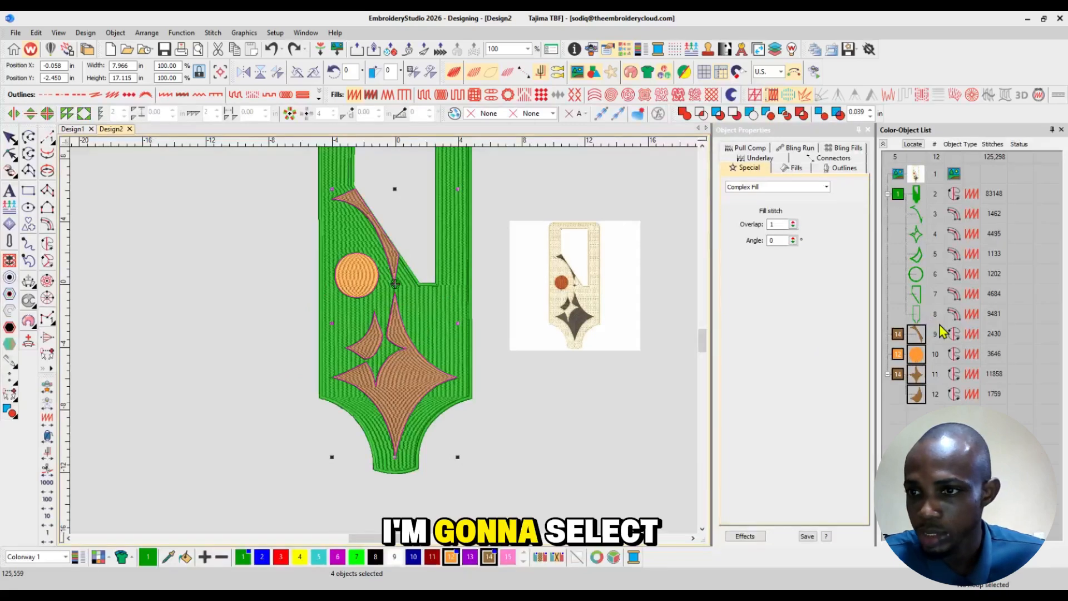
ctrl+click(917, 195)
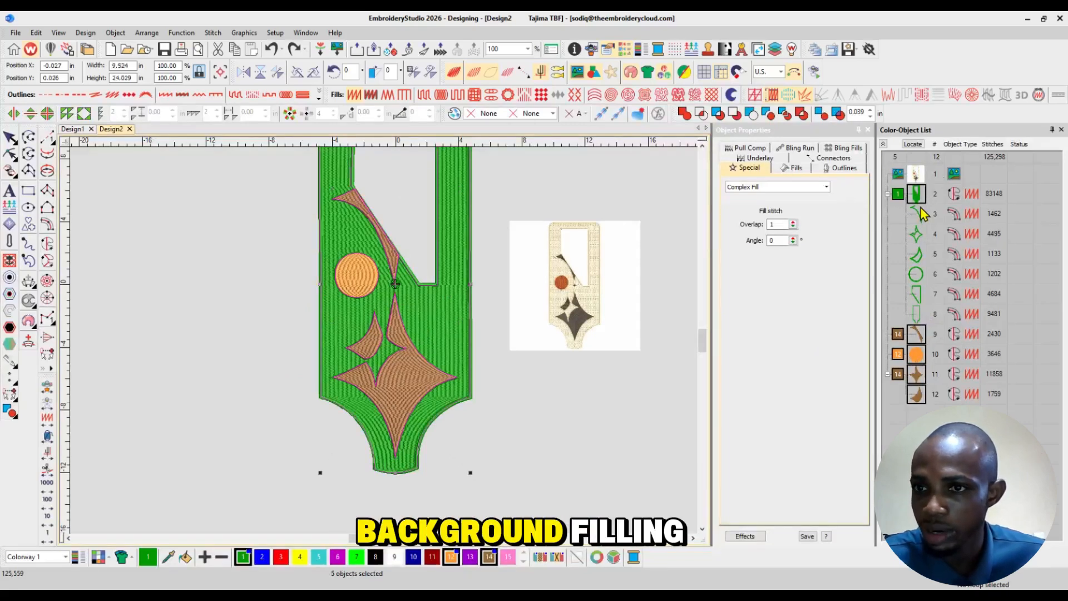
click(769, 115)
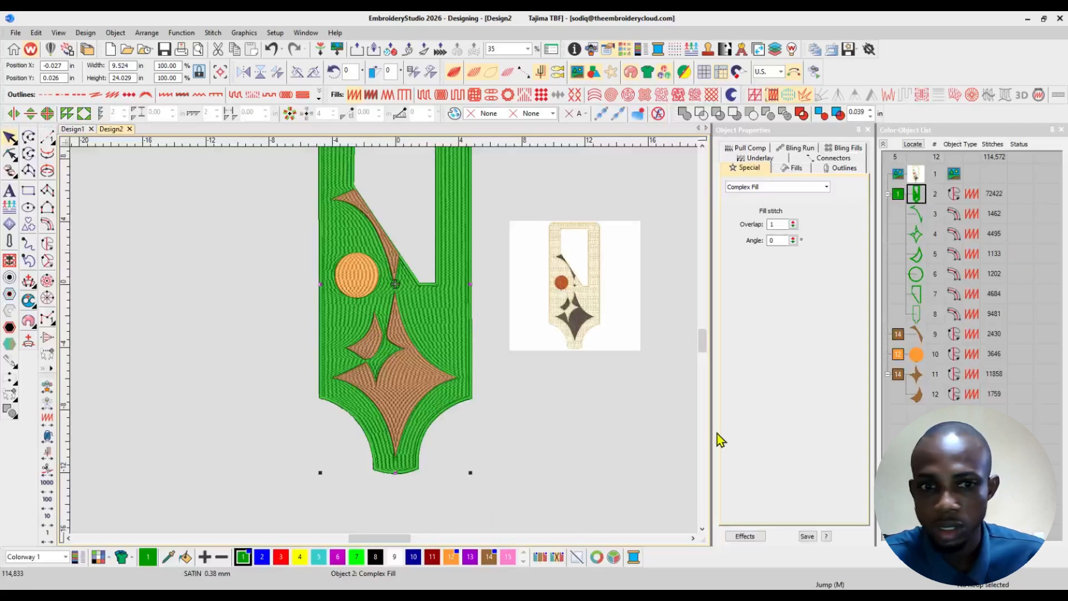
Move the circle, small pointed shape, star and curved fill off the green background to inspect the cutouts beneath them
click(618, 429)
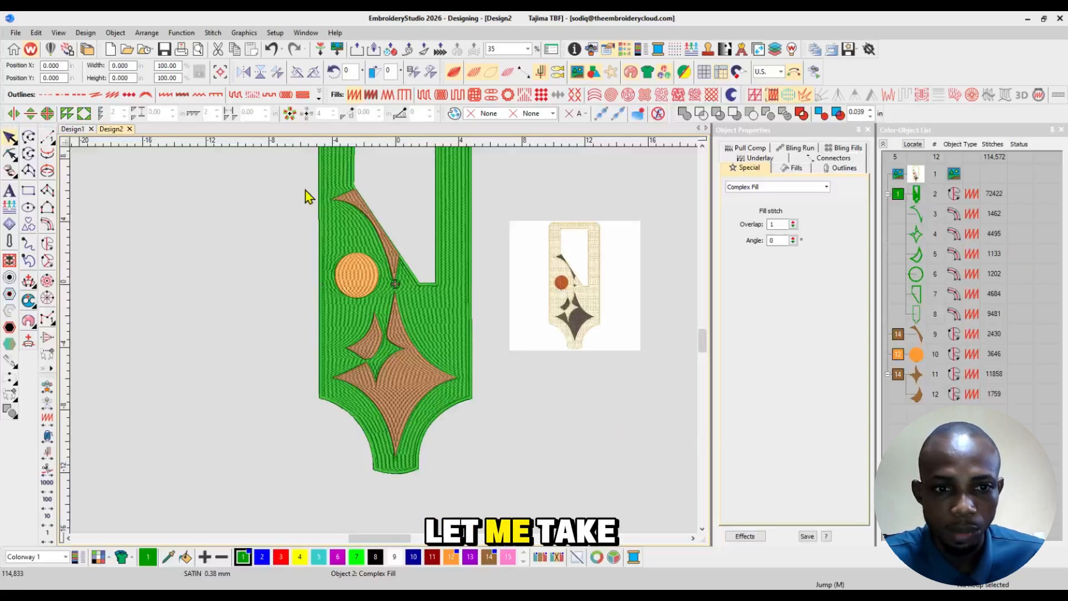
click(357, 279)
drag(358, 279, 230, 285)
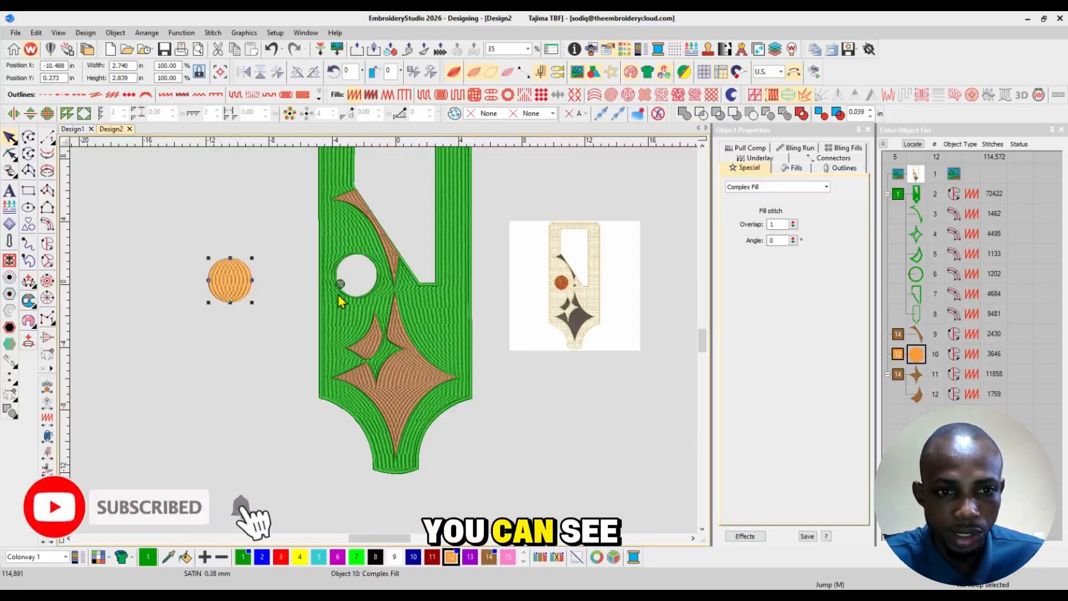
click(372, 349)
drag(376, 350, 218, 355)
click(410, 389)
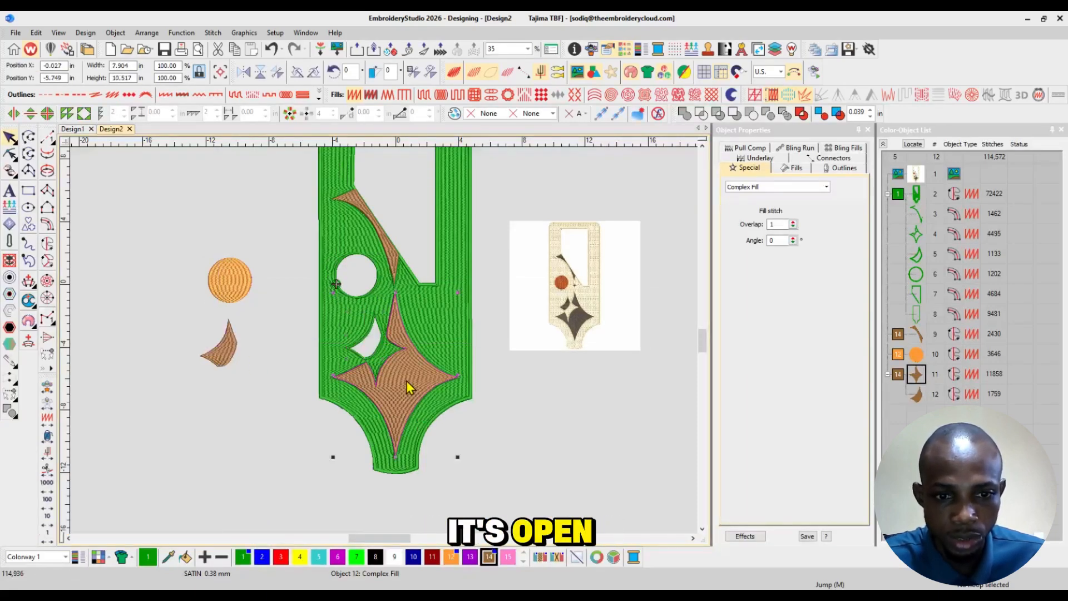
drag(404, 374, 554, 422)
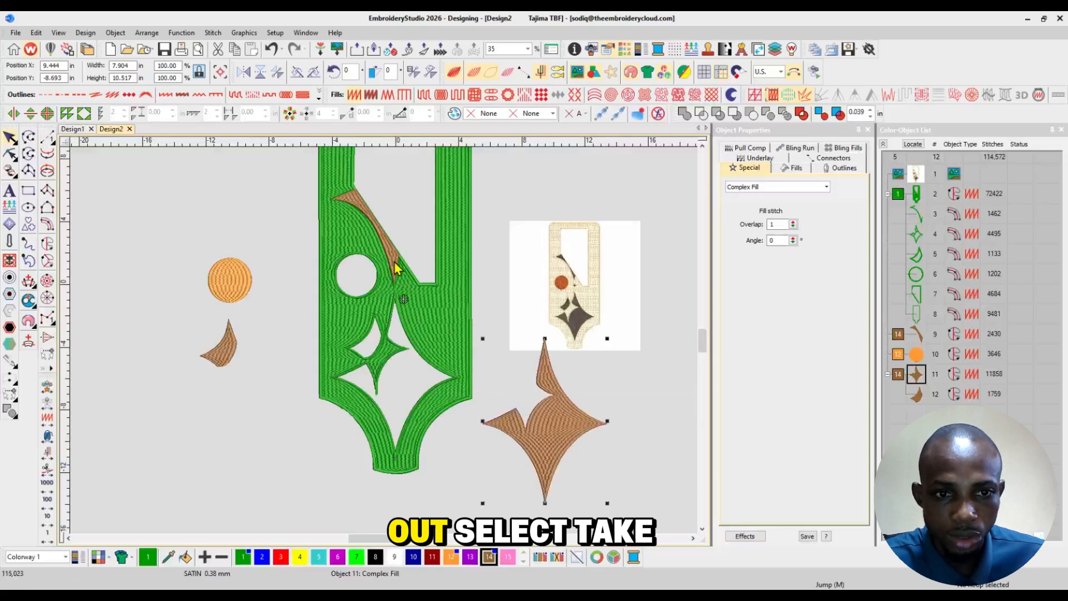
click(394, 262)
drag(393, 262, 428, 220)
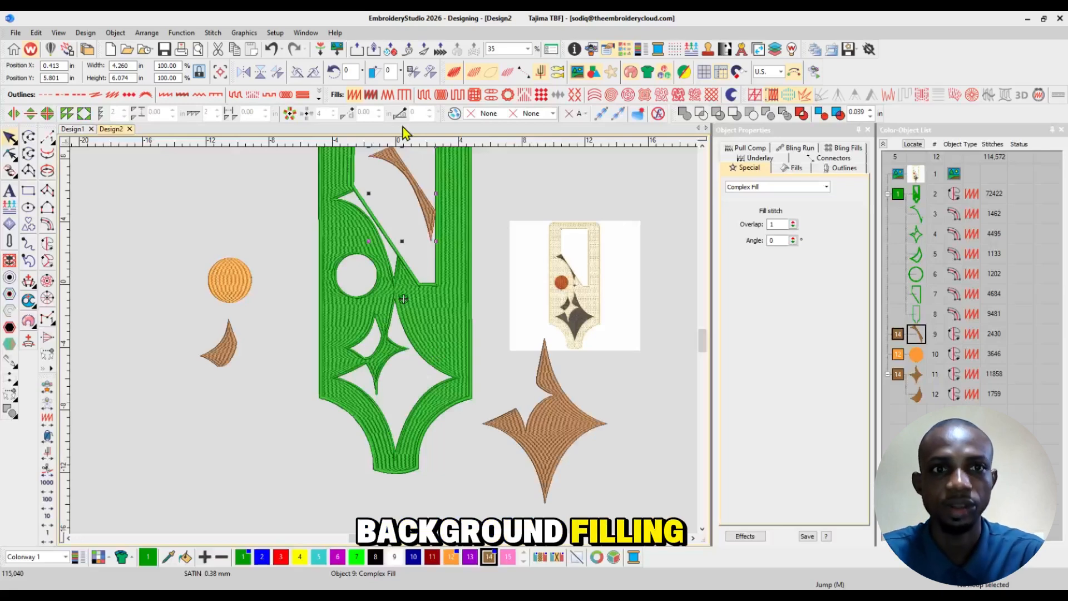
Undo the moves of the four inner fills to put them back in their cutouts and clear the selection
click(272, 50)
click(272, 50)
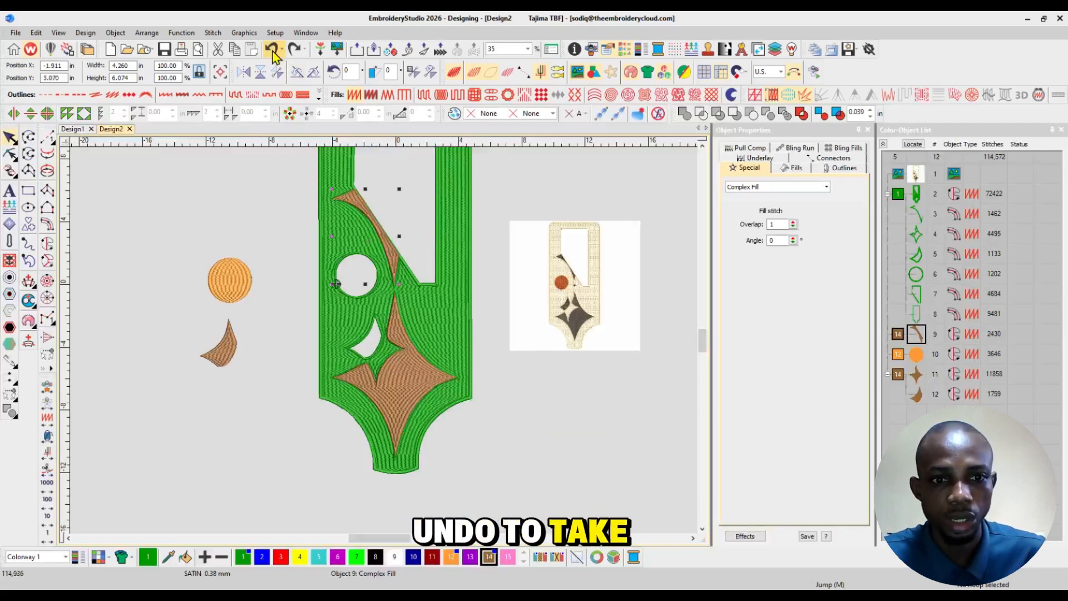
click(272, 50)
key(Escape)
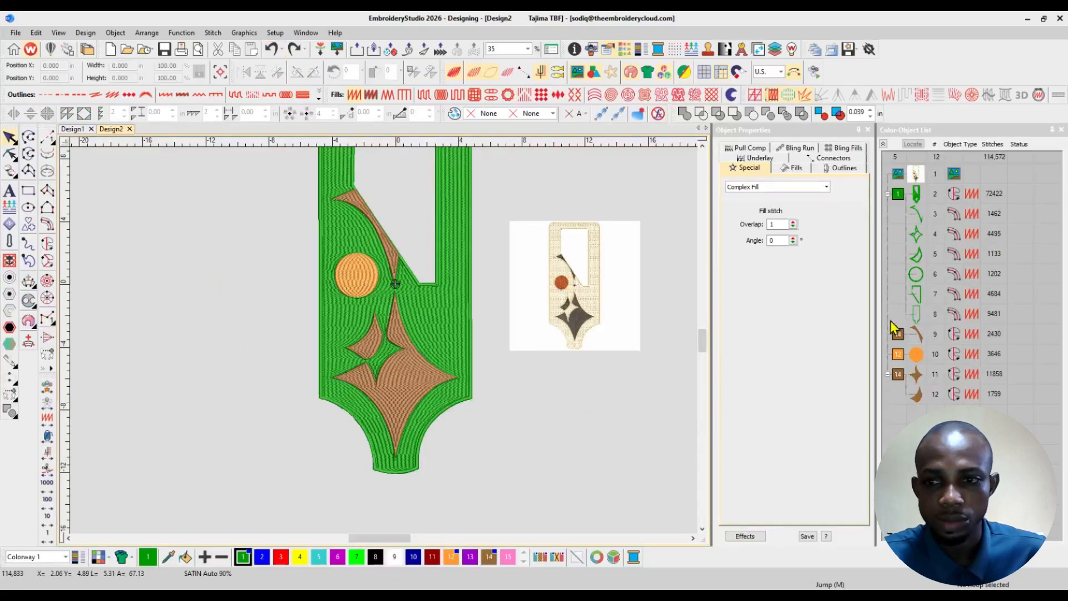
Select all six green Column C border outlines and move them to the end of the stitching sequence
click(916, 215)
ctrl+click(916, 233)
ctrl+click(916, 254)
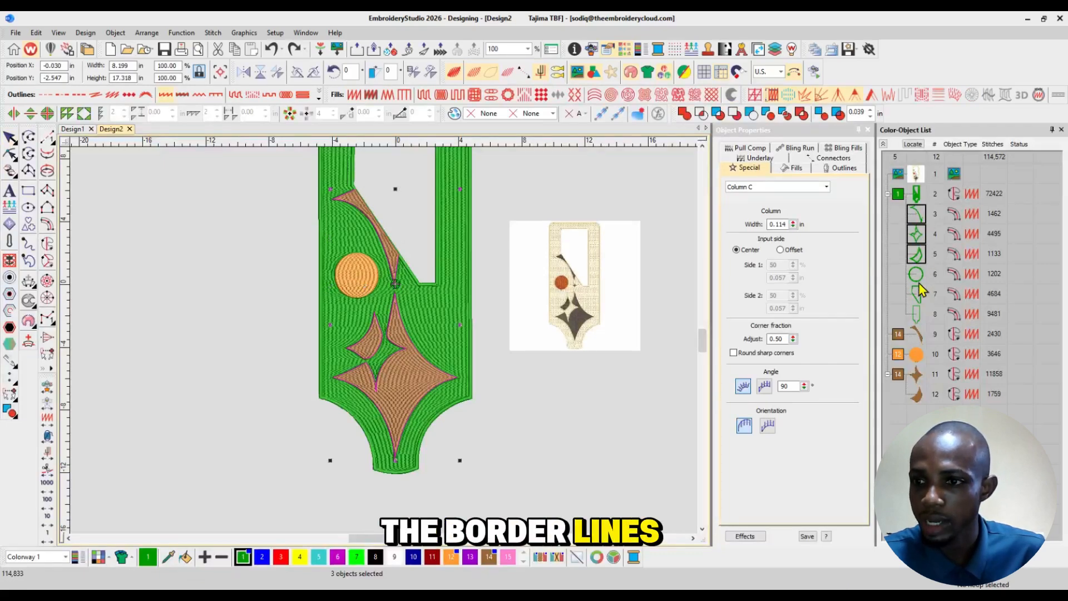
ctrl+click(916, 274)
ctrl+click(916, 294)
ctrl+click(916, 315)
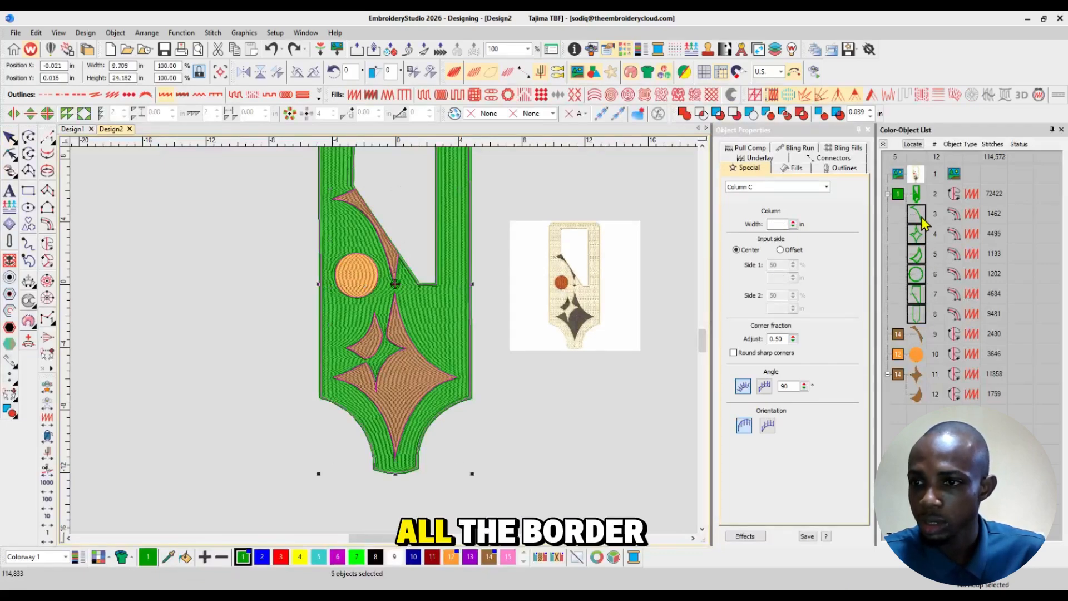
drag(916, 407, 915, 410)
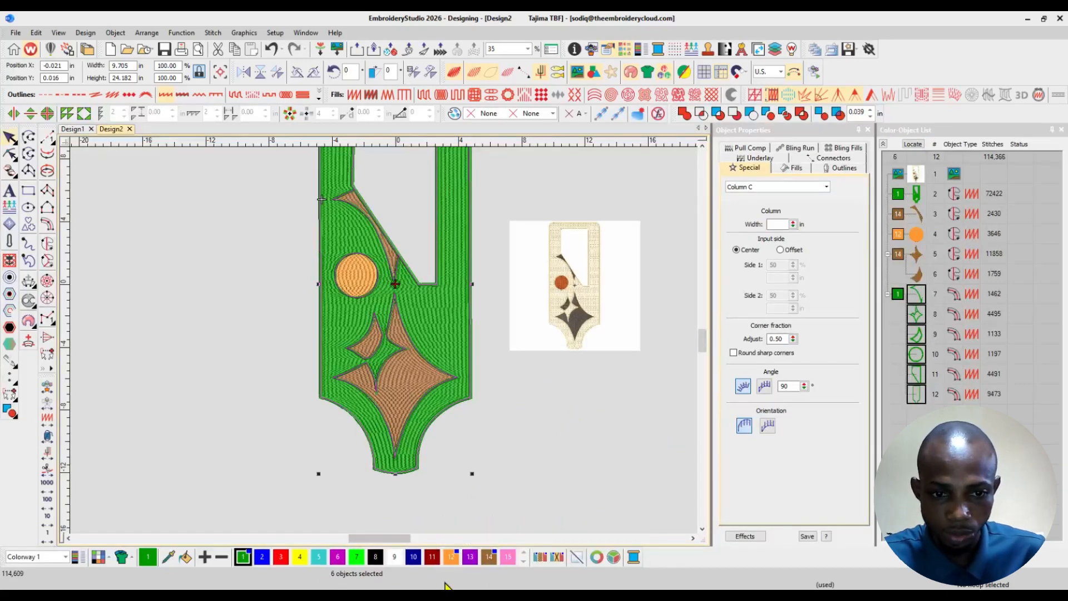
Recolour the border outlines with colour 9 and change that colour from white to a pale cream thread
click(394, 556)
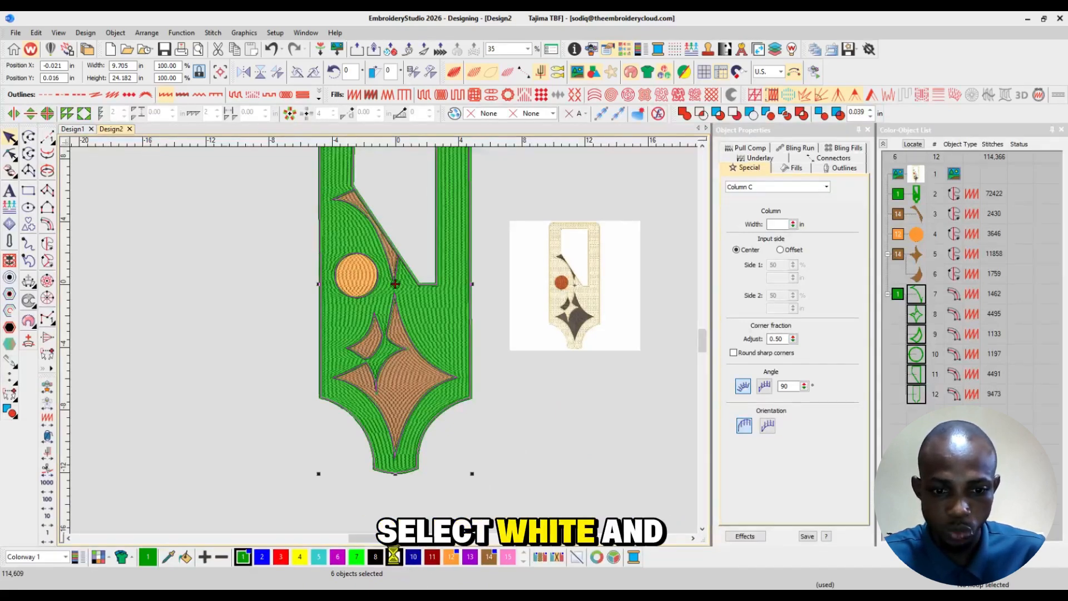
right_click(394, 556)
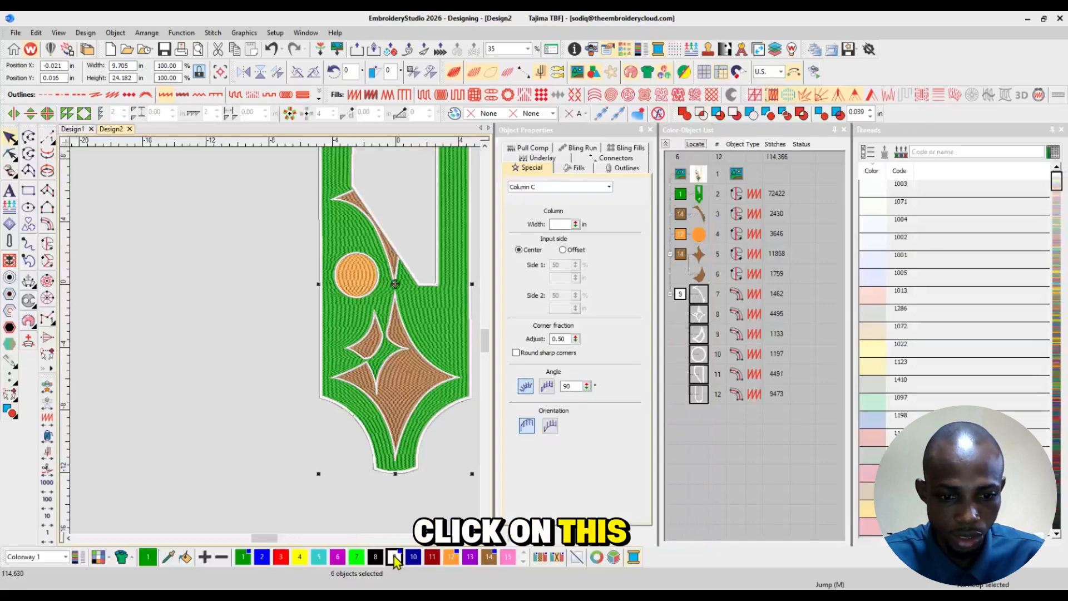
click(872, 353)
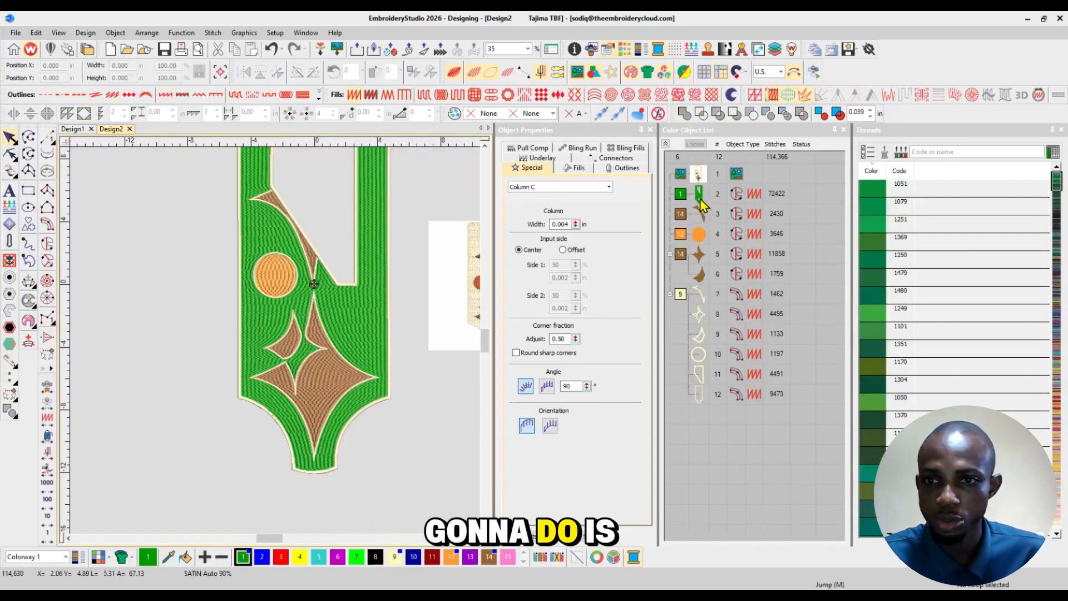
Recolour the green Complex Fill background with the cream colour 9 and close the thread list
click(700, 197)
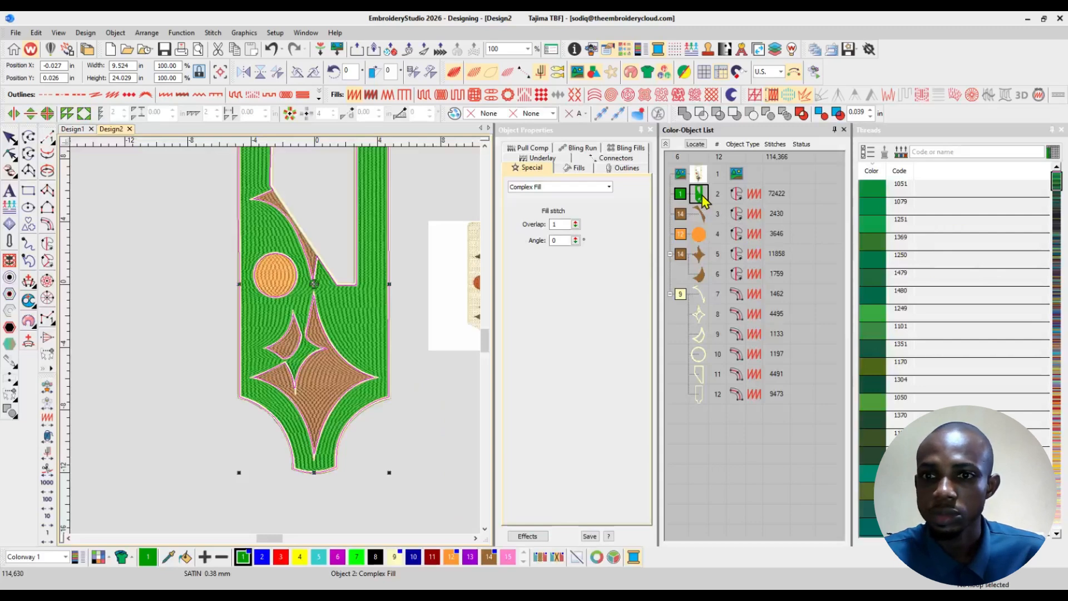
click(395, 556)
click(1027, 150)
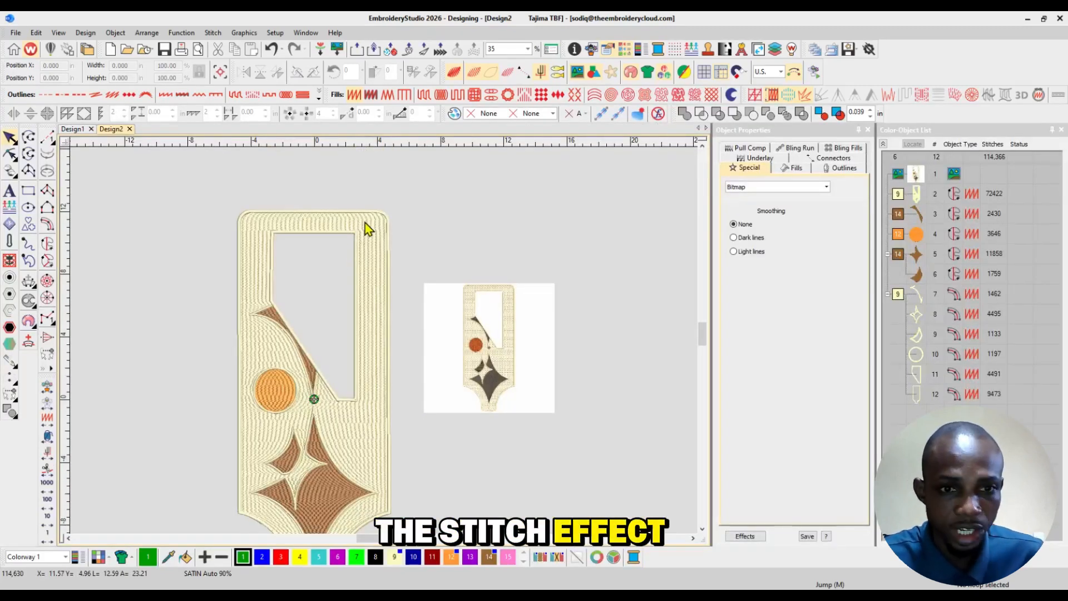
Examine the background stitch texture in the reference picture up close and compare it with the digitized background
key(z)
key(z)
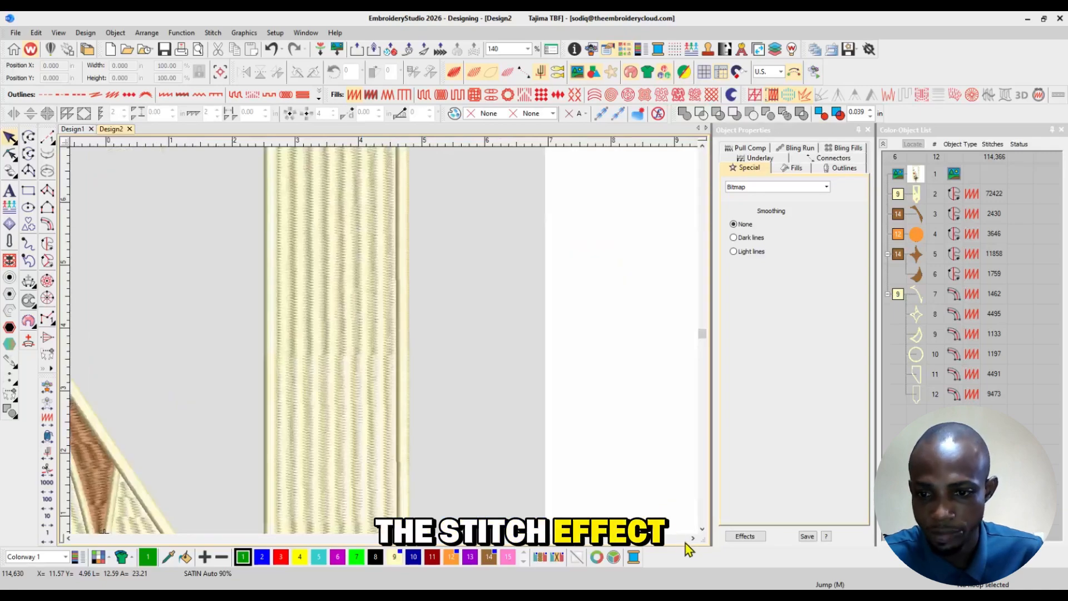
click(692, 539)
click(692, 539)
key(z)
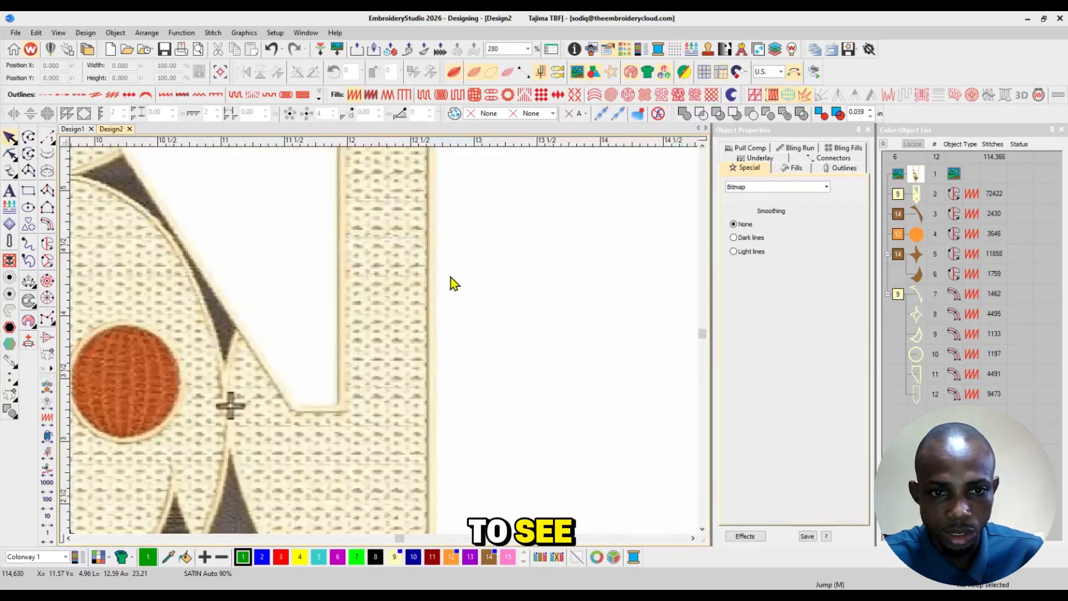
key(shift+z)
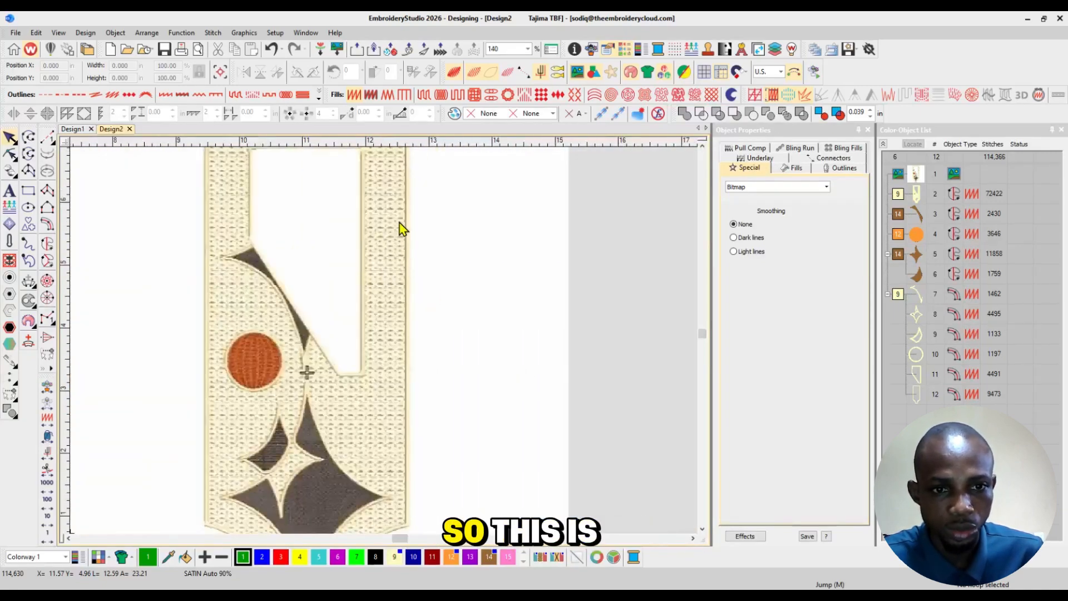
key(shift+z)
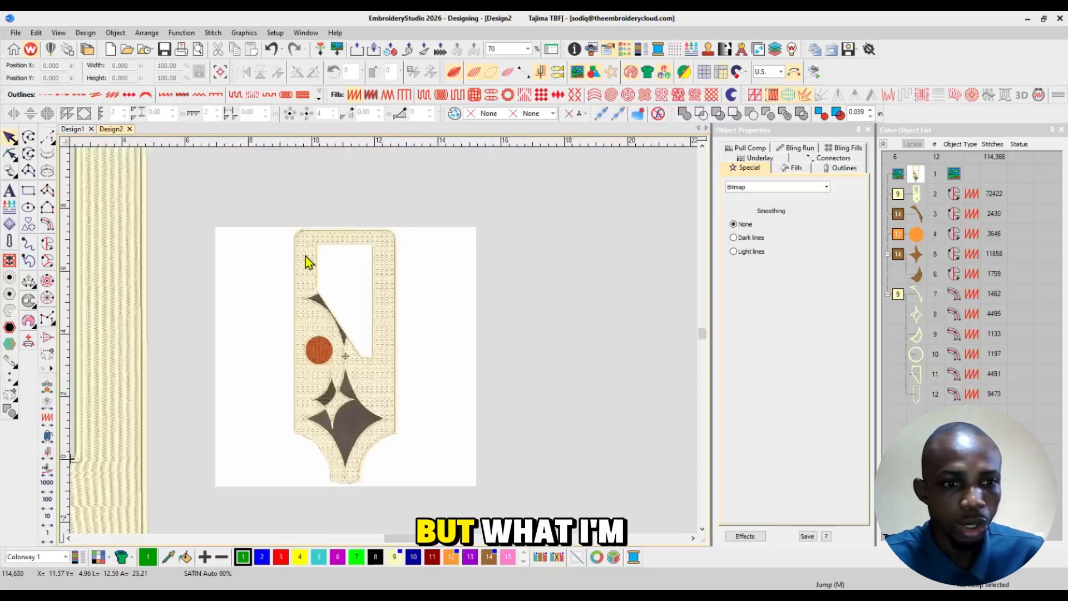
click(68, 538)
click(68, 538)
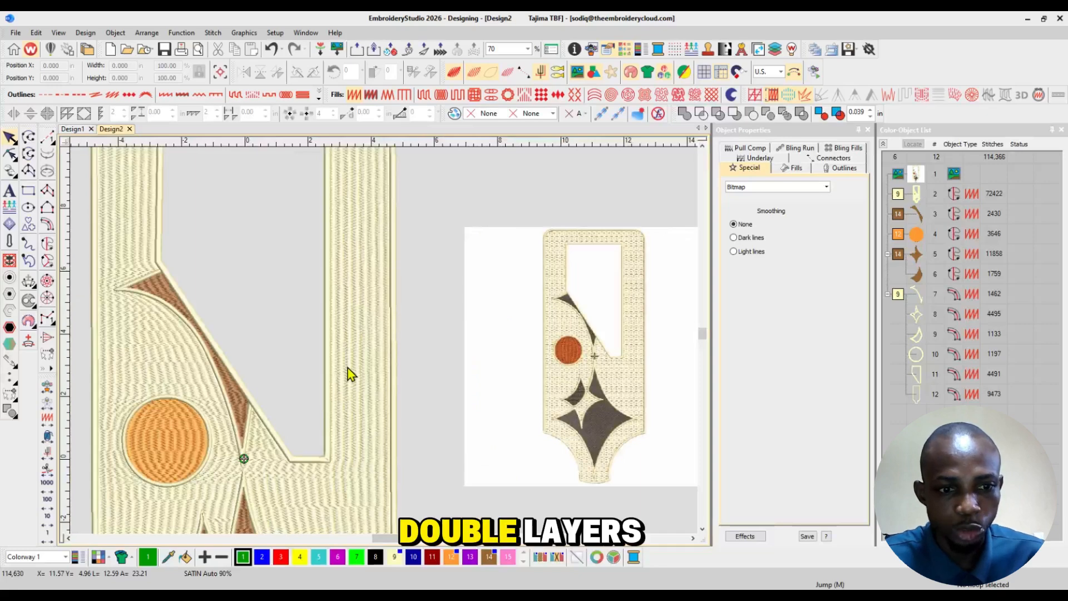
Duplicate the cream background fill and place the copy directly after the original in the stitching sequence
click(916, 195)
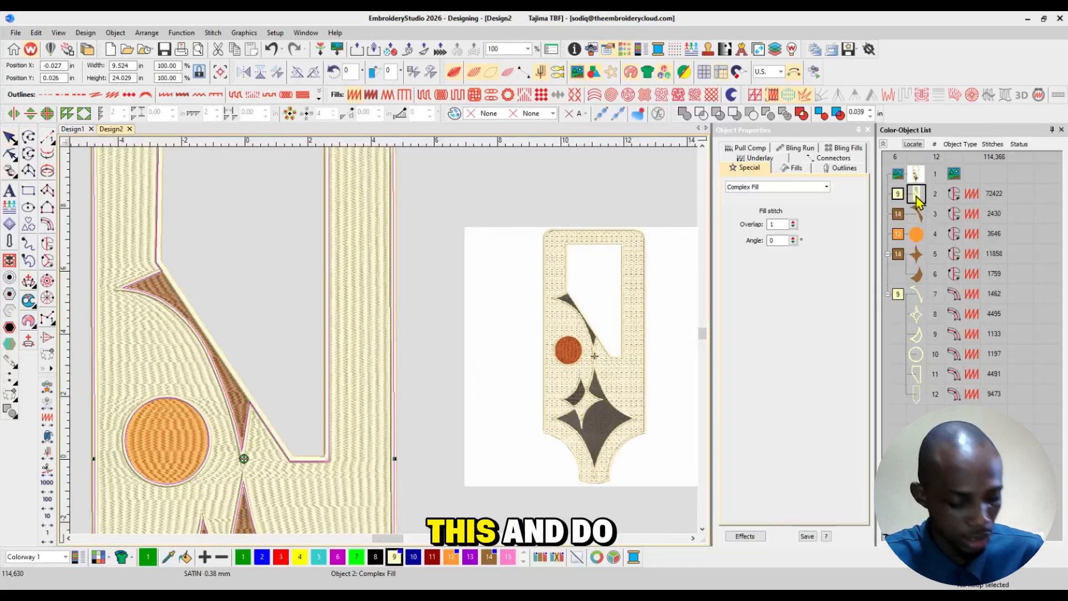
key(ctrl+d)
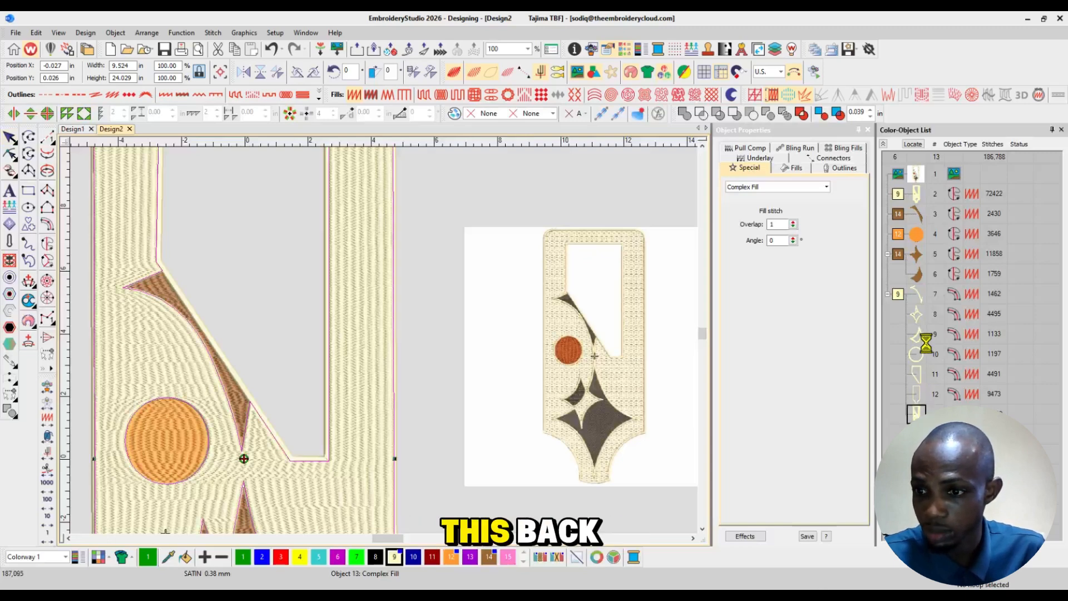
drag(905, 204, 923, 206)
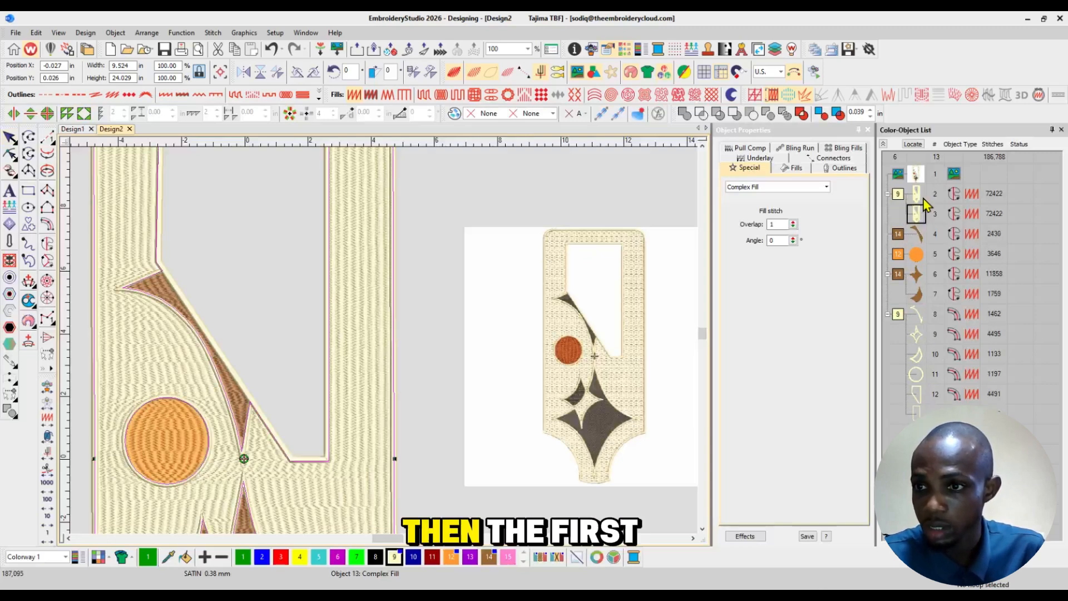
Change the first background fill to Tatami with 0.60 mm spacing, 5.00 mm length and 0.80 mm minimum length
click(916, 194)
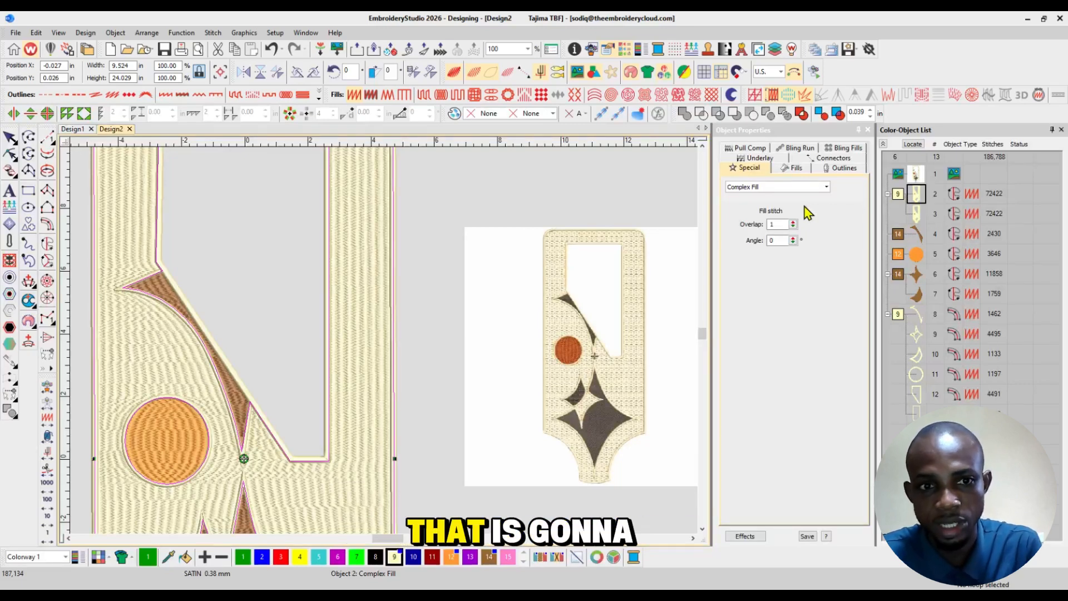
click(790, 186)
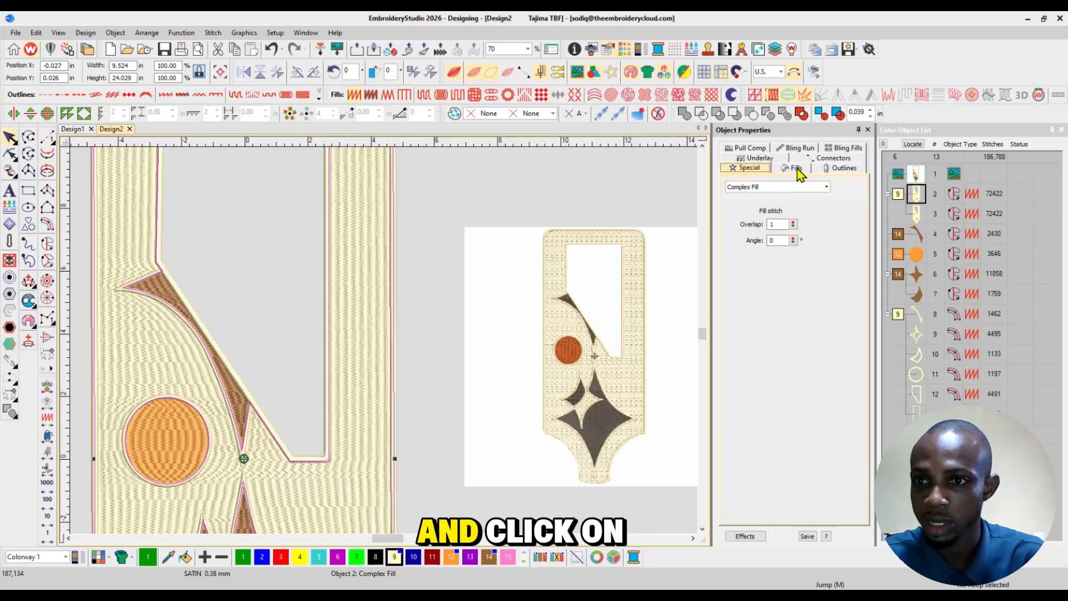
click(797, 169)
click(821, 188)
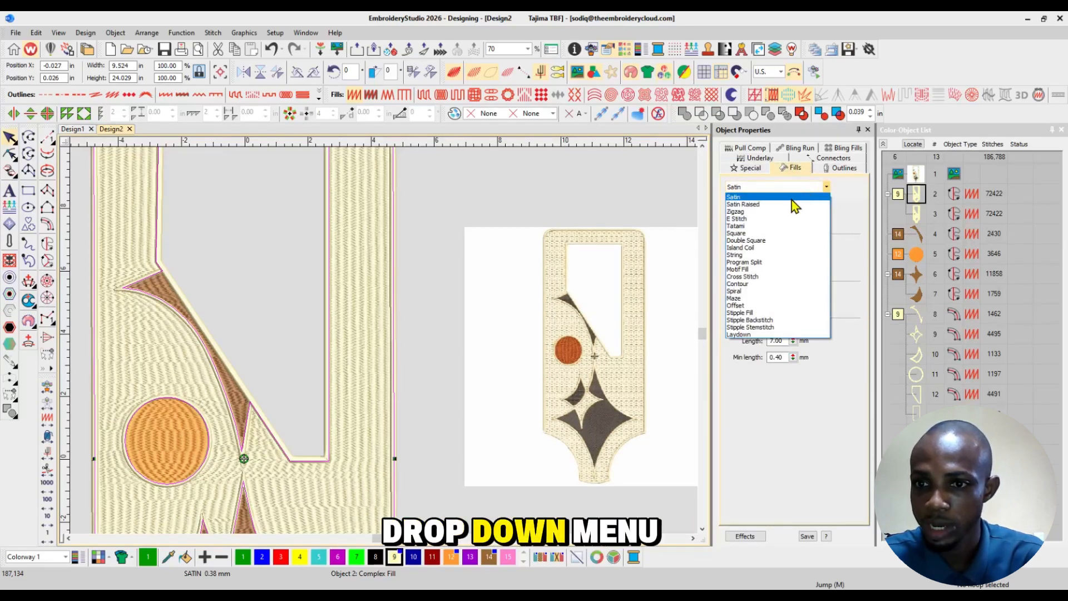
click(744, 226)
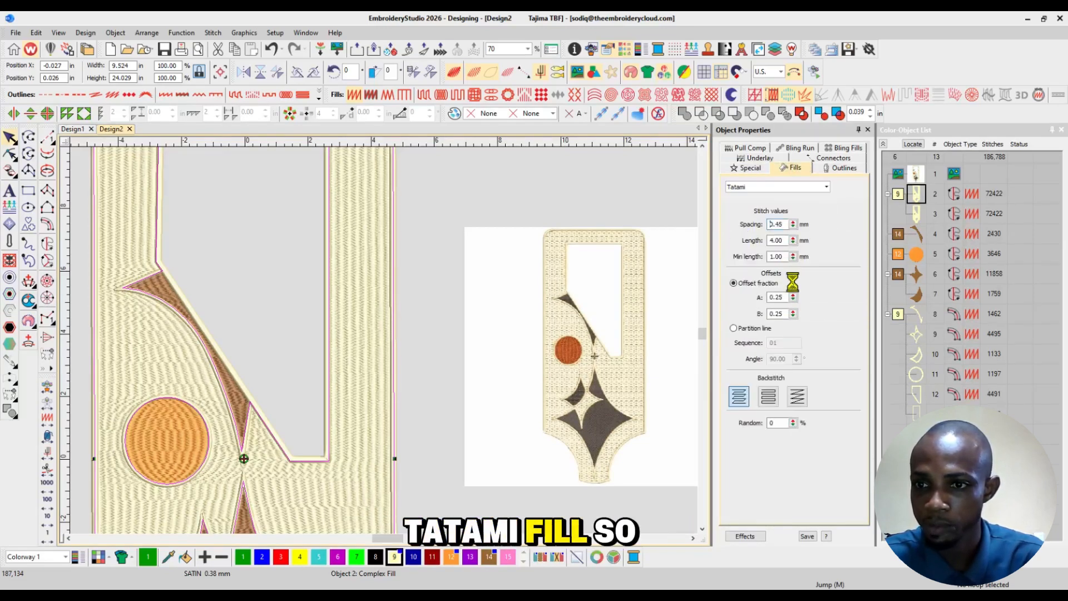
double_click(786, 257)
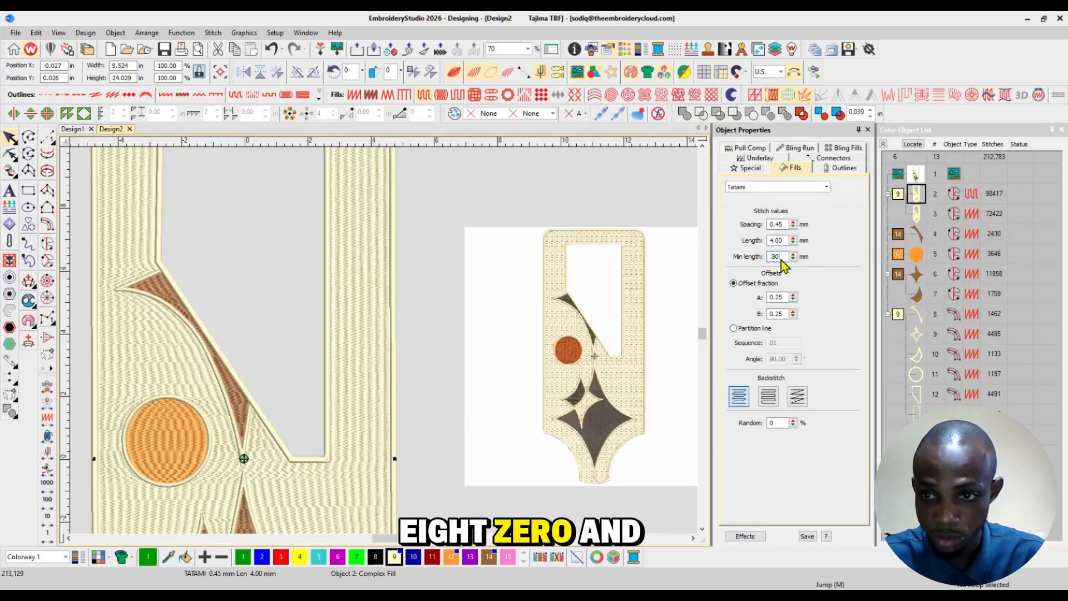
click(784, 224)
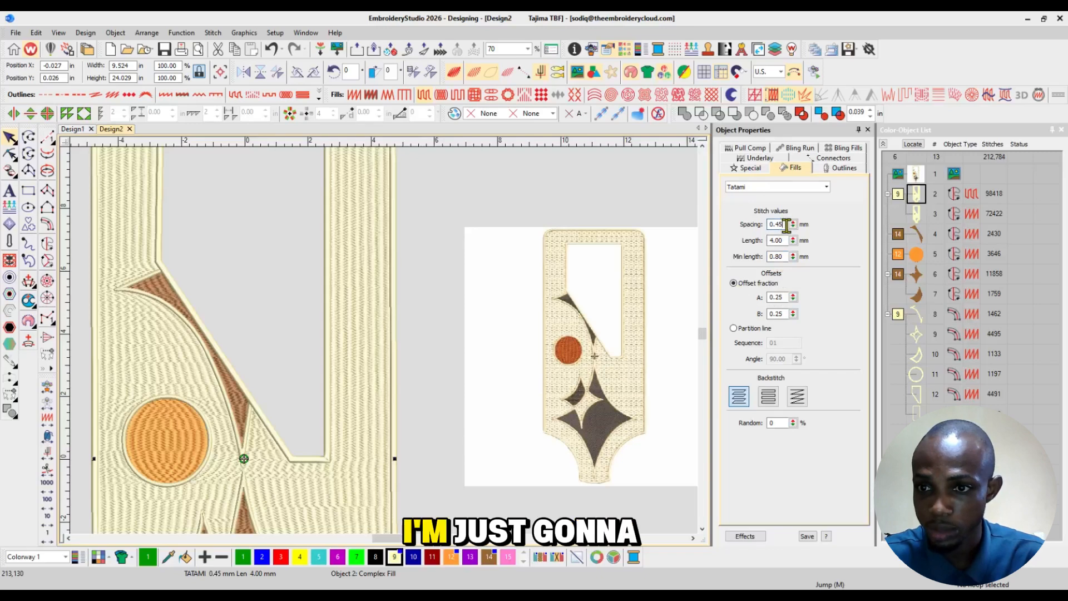
key(BackSpace)
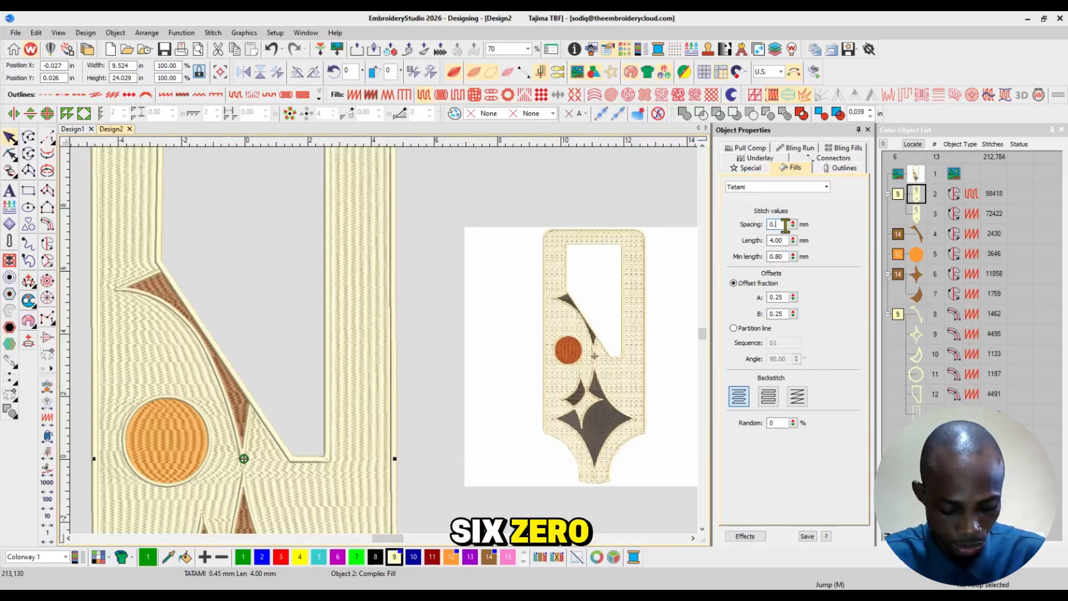
click(775, 240)
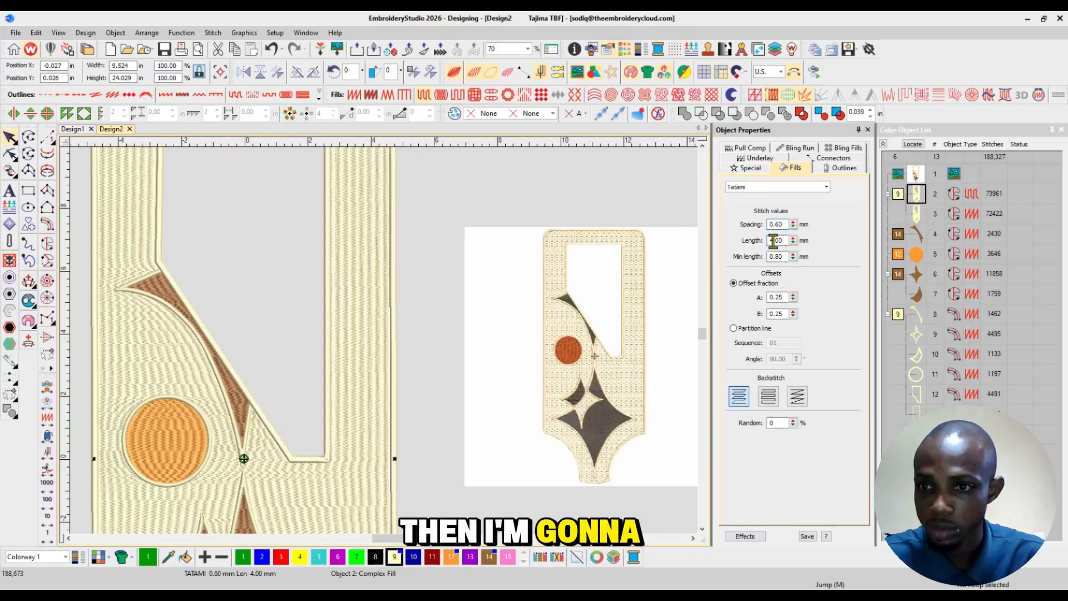
key(BackSpace)
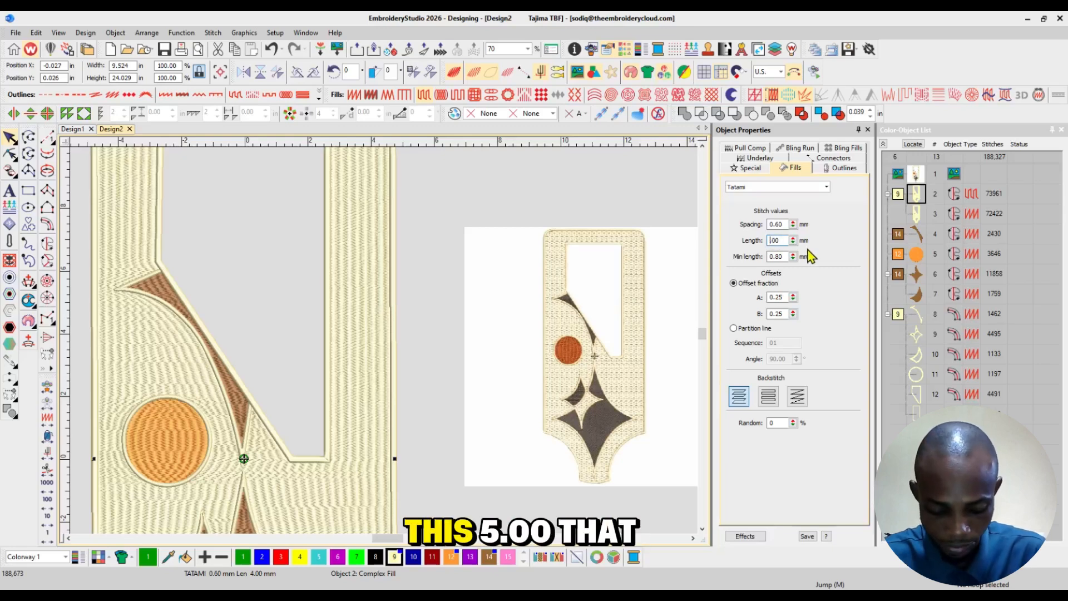
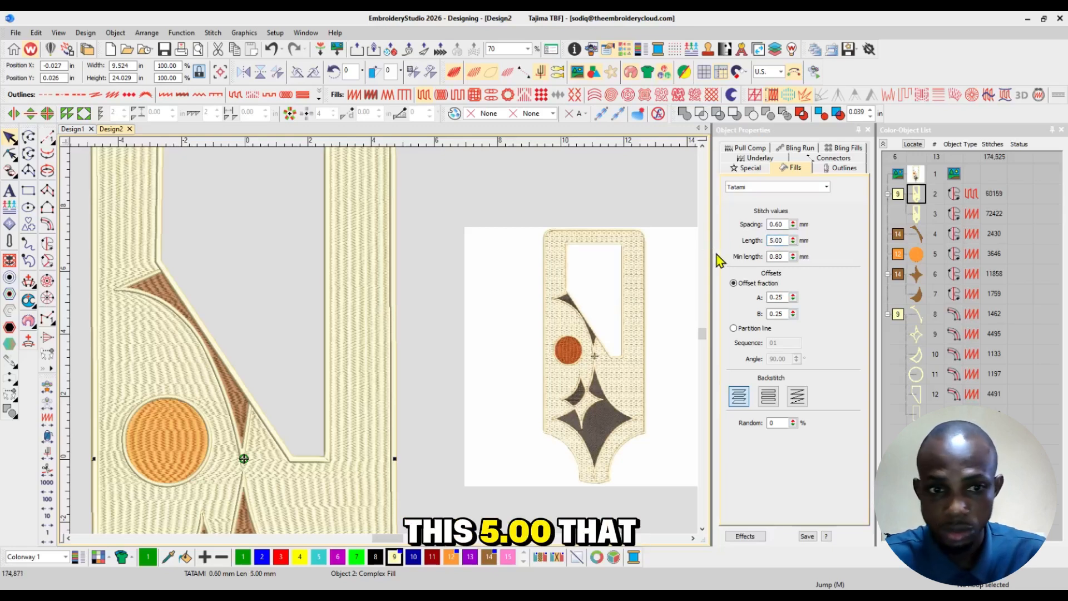
Change the second cream background fill to Motif Fill using the Shapes01 pattern from the Single Motifs set
click(916, 214)
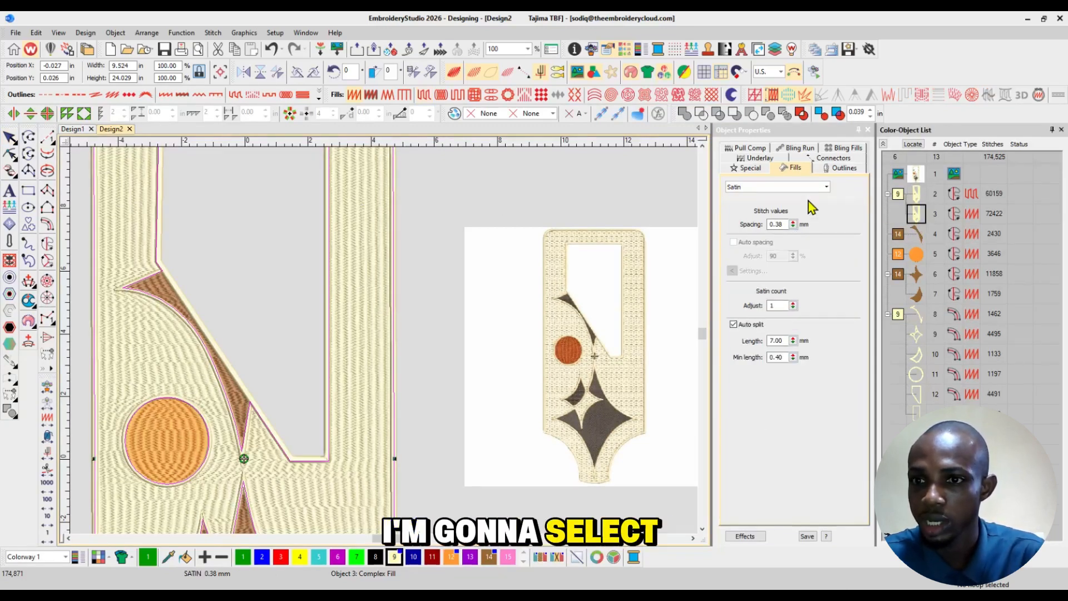
click(786, 188)
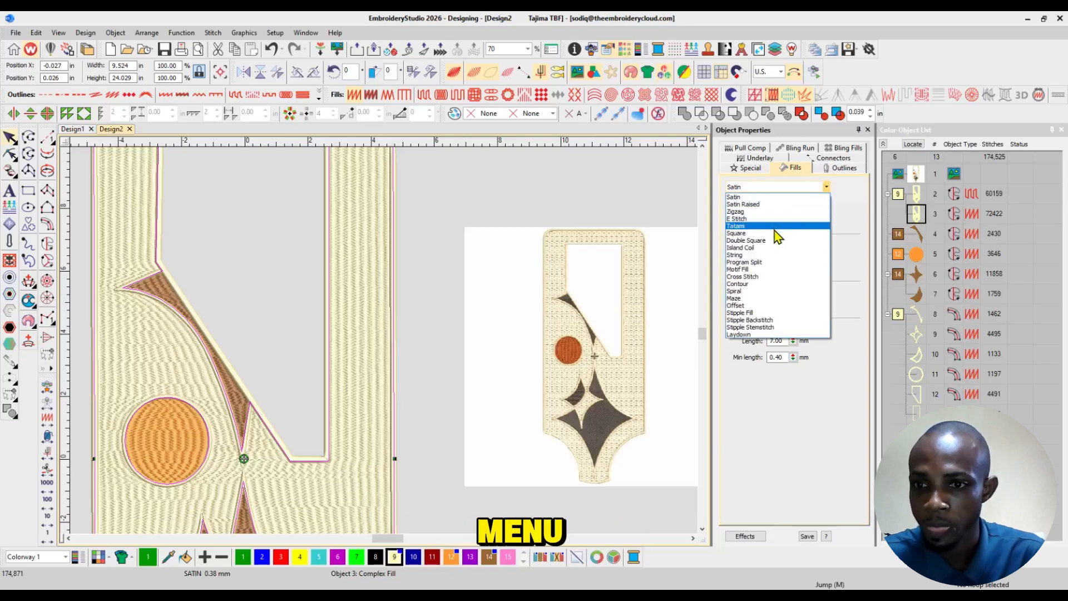
click(748, 269)
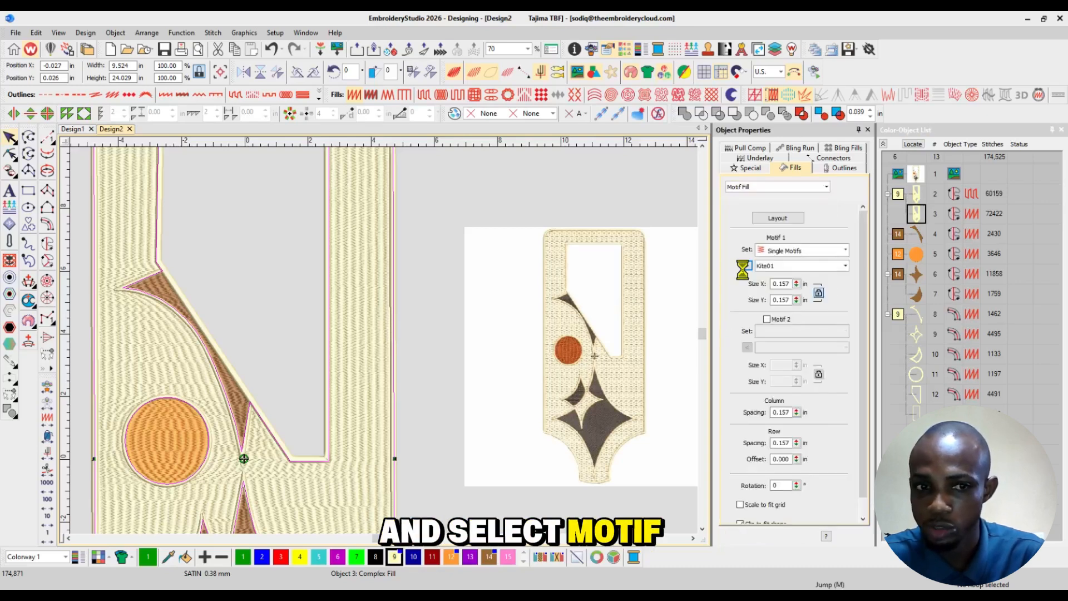
click(844, 266)
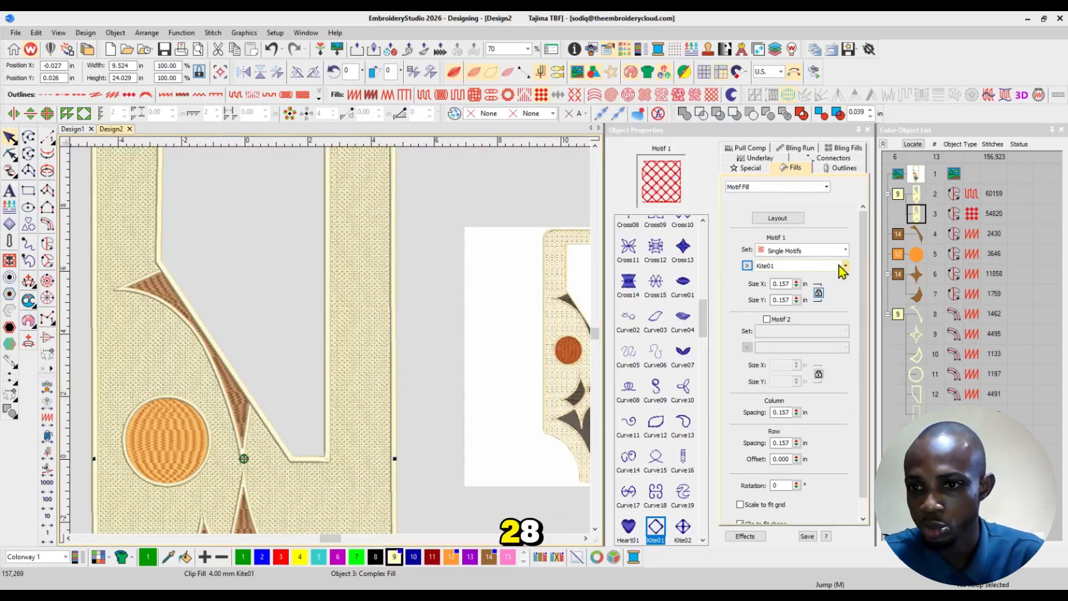
click(843, 266)
drag(842, 359, 837, 387)
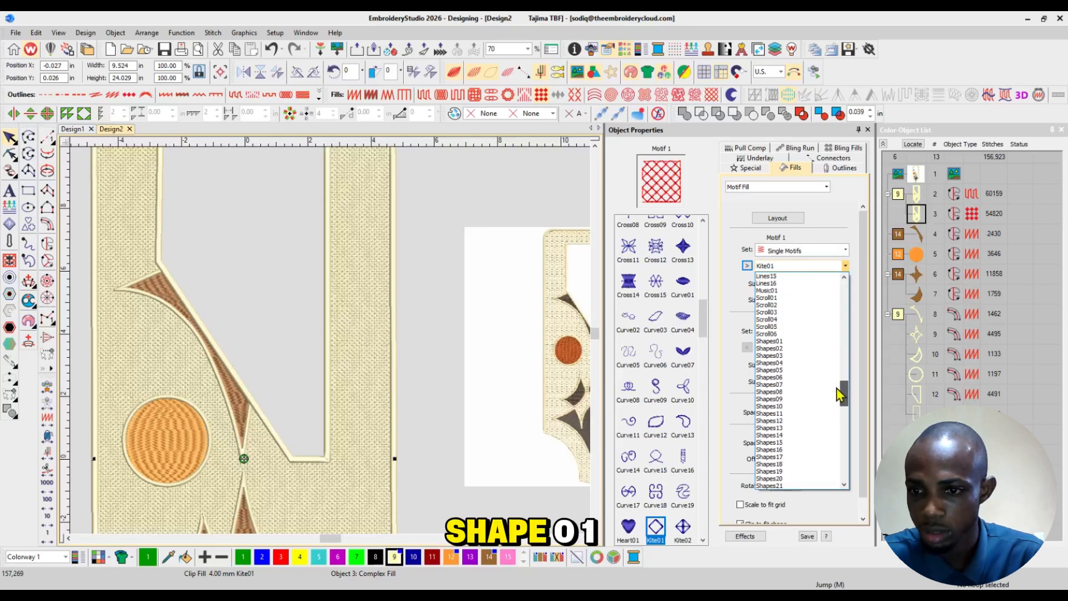
click(780, 341)
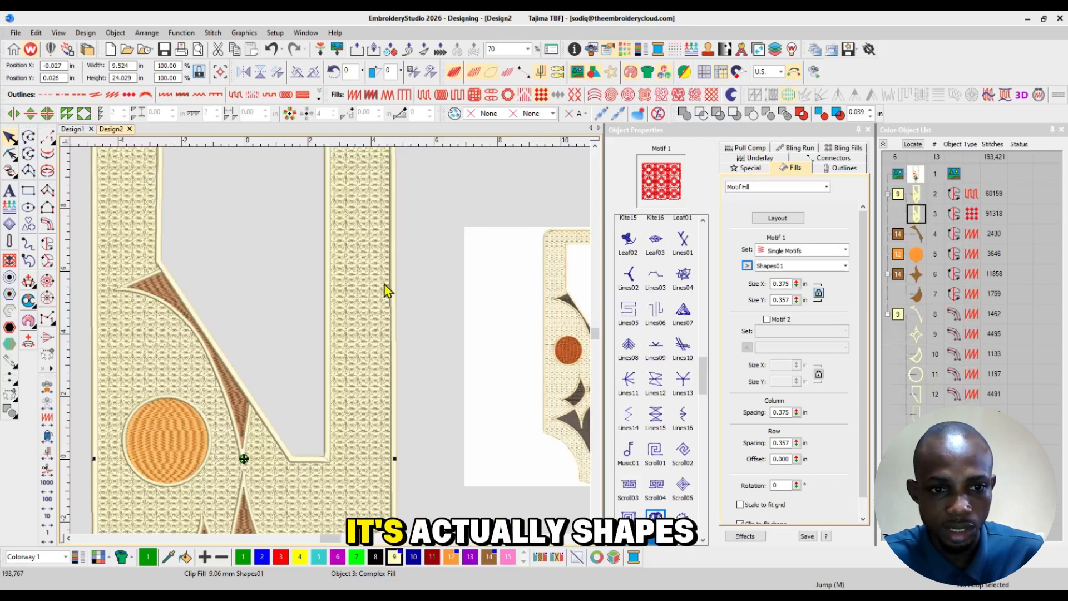
Compare the motif-filled background with the background texture in the reference picture, up close and with the whole design in view
click(588, 540)
click(588, 540)
click(588, 540)
click(588, 539)
click(588, 539)
key(z)
key(z)
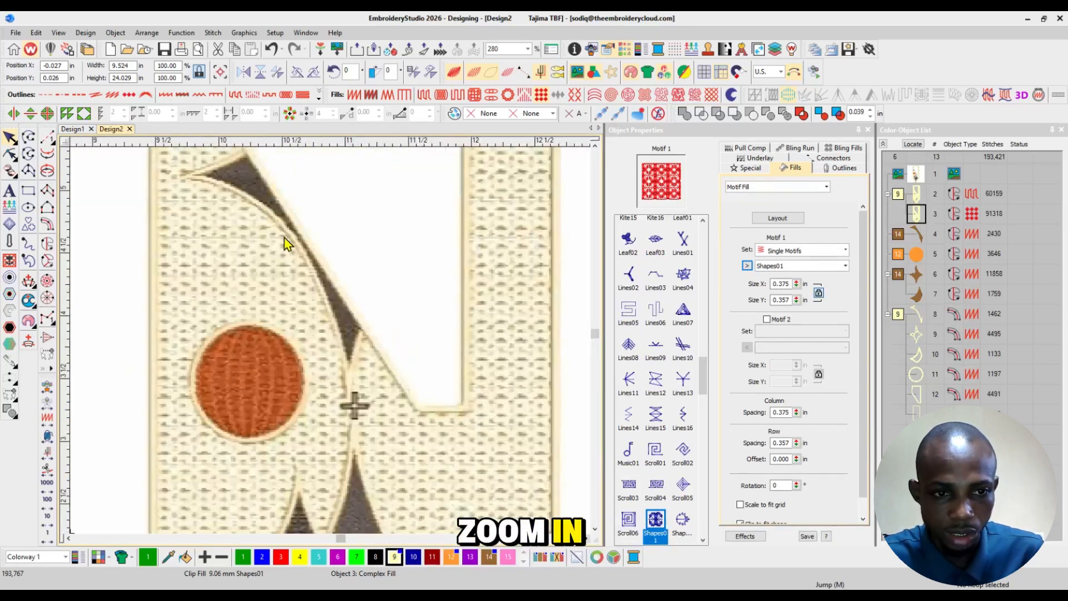
key(shift+z)
key(0)
key(Escape)
drag(538, 191, 360, 385)
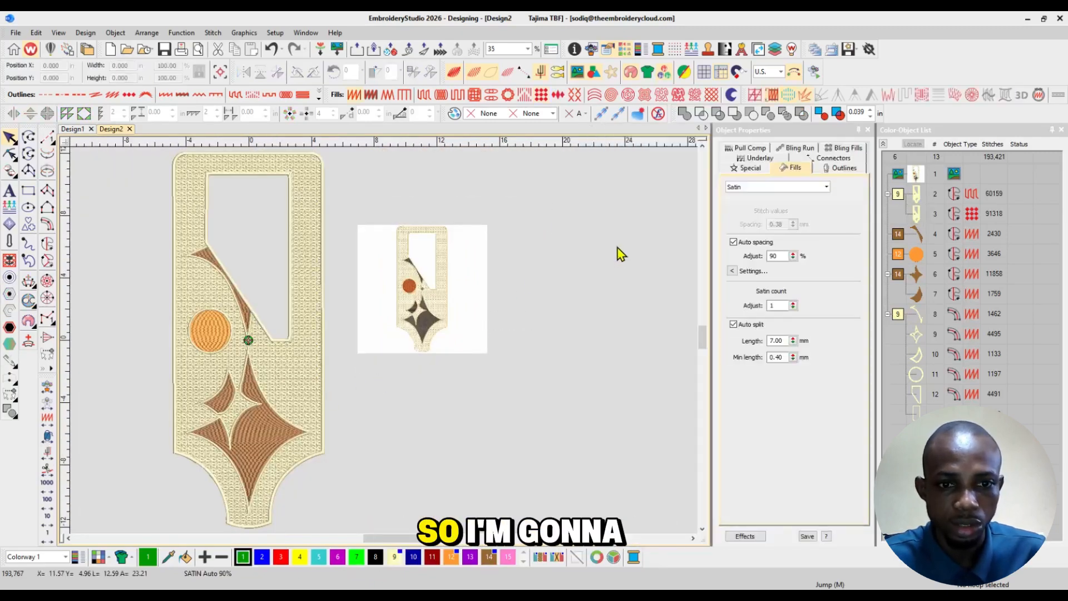
Change the three brown shapes and the orange circle to Tatami fill together
click(915, 278)
ctrl+click(908, 255)
ctrl+click(900, 237)
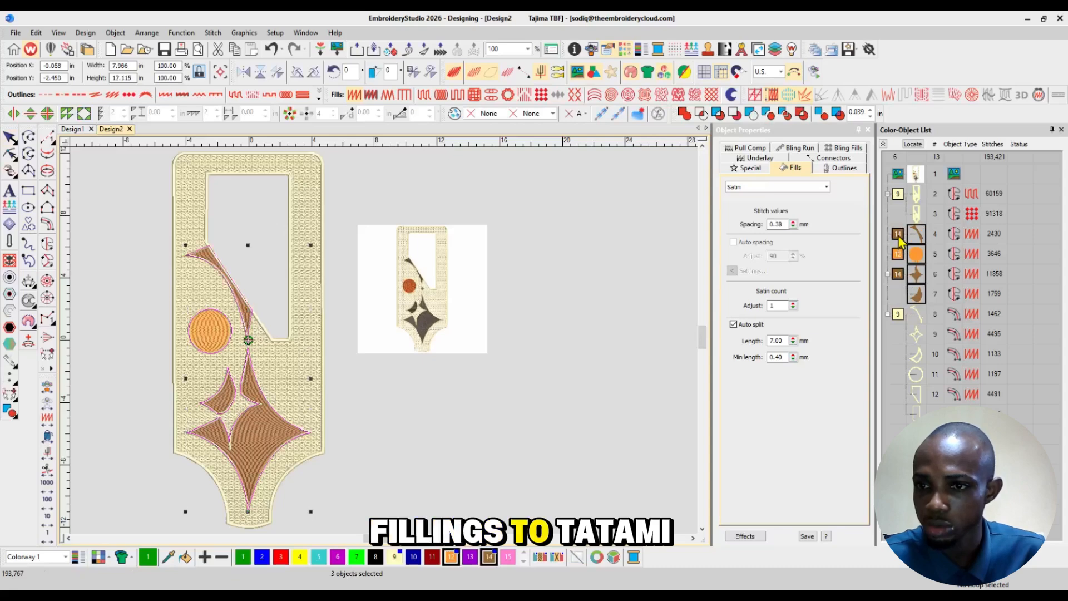
right_click(900, 237)
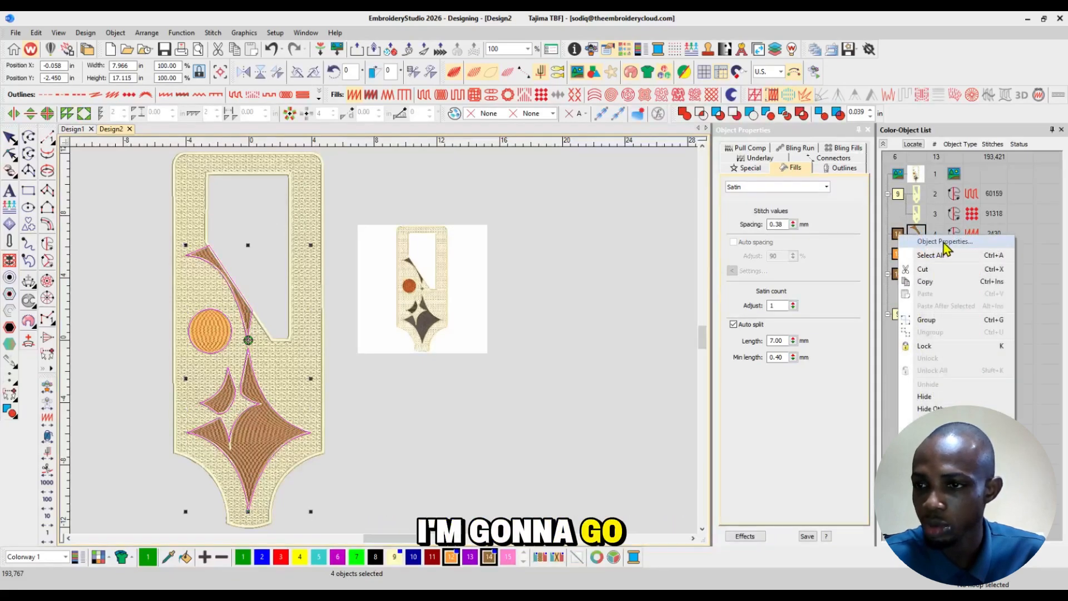
click(948, 249)
click(793, 167)
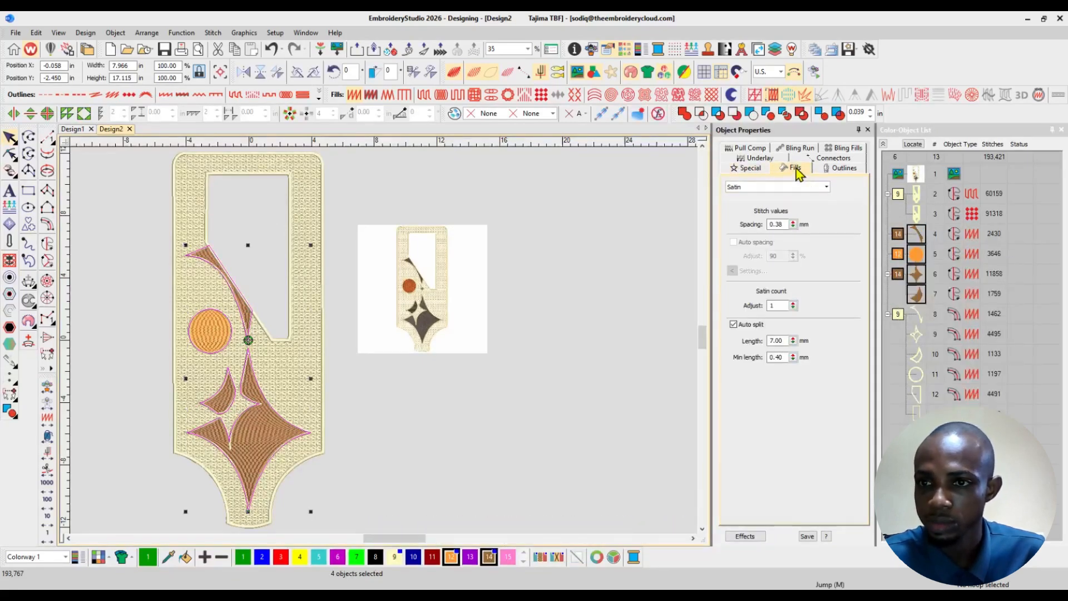
click(810, 187)
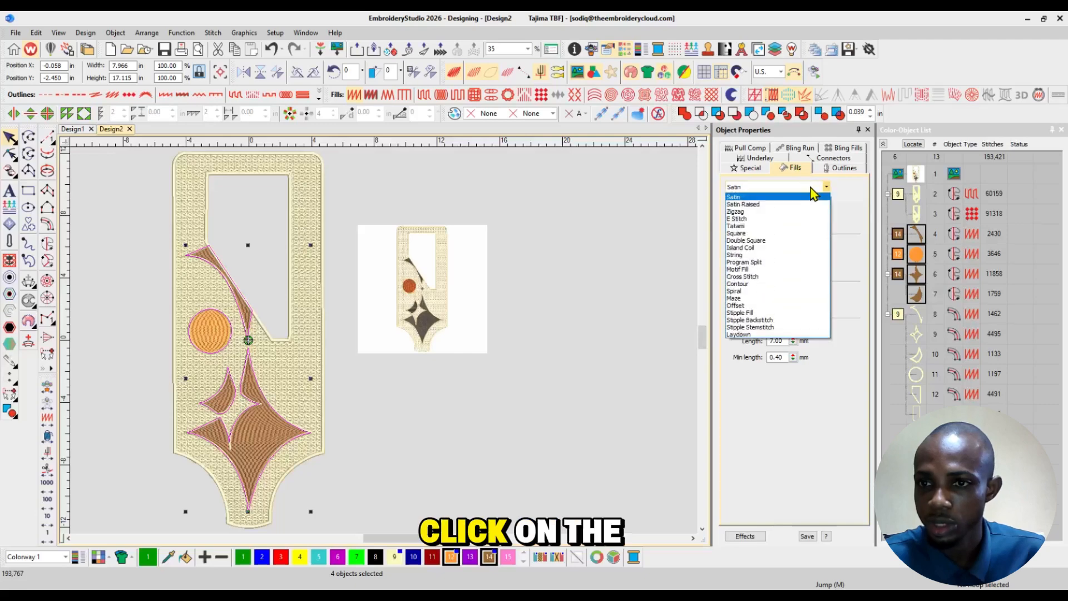
click(747, 227)
Set the brown curved sliver's fill to start stitching at its upper tip and stop at its lower tip
click(917, 235)
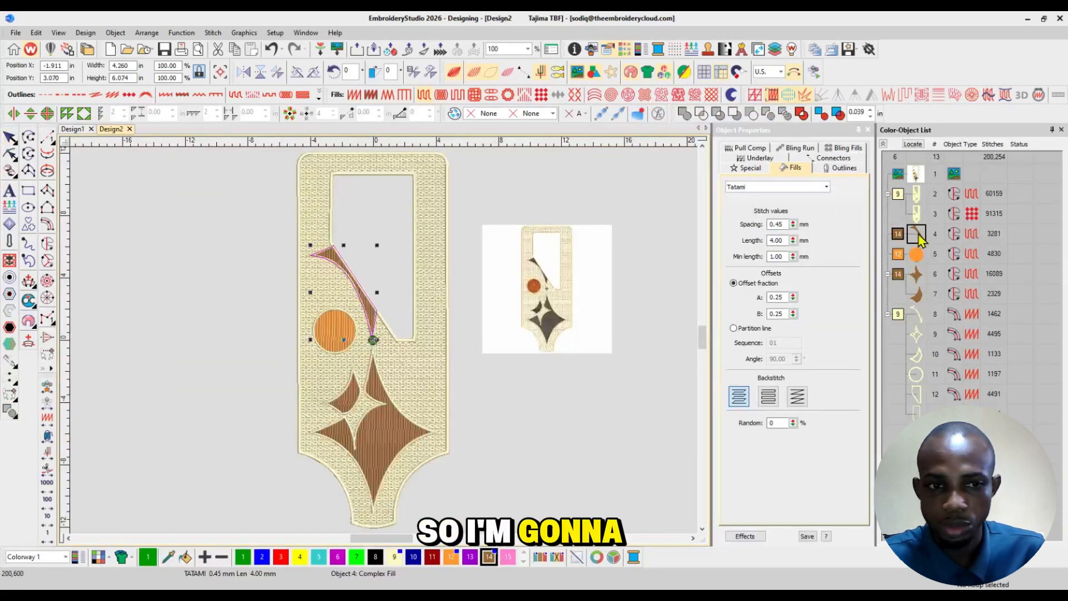
click(702, 148)
click(701, 148)
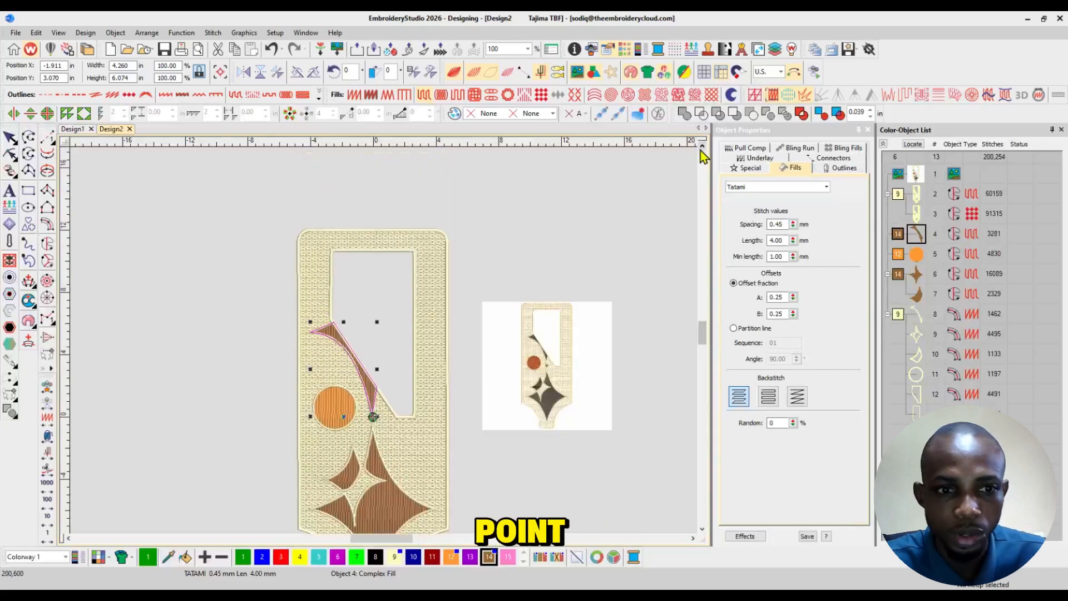
key(z)
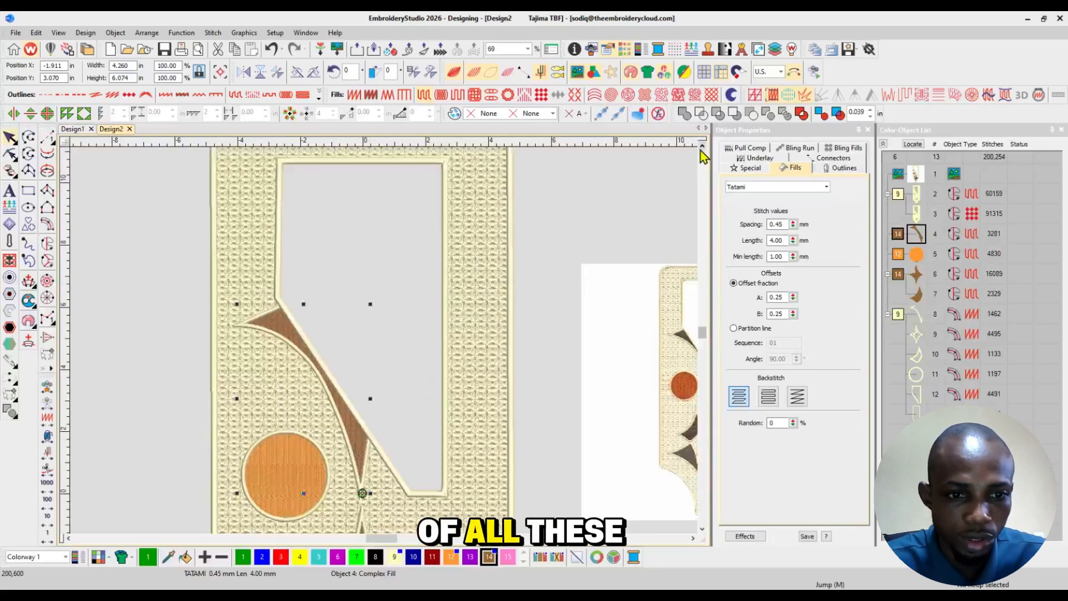
click(8, 155)
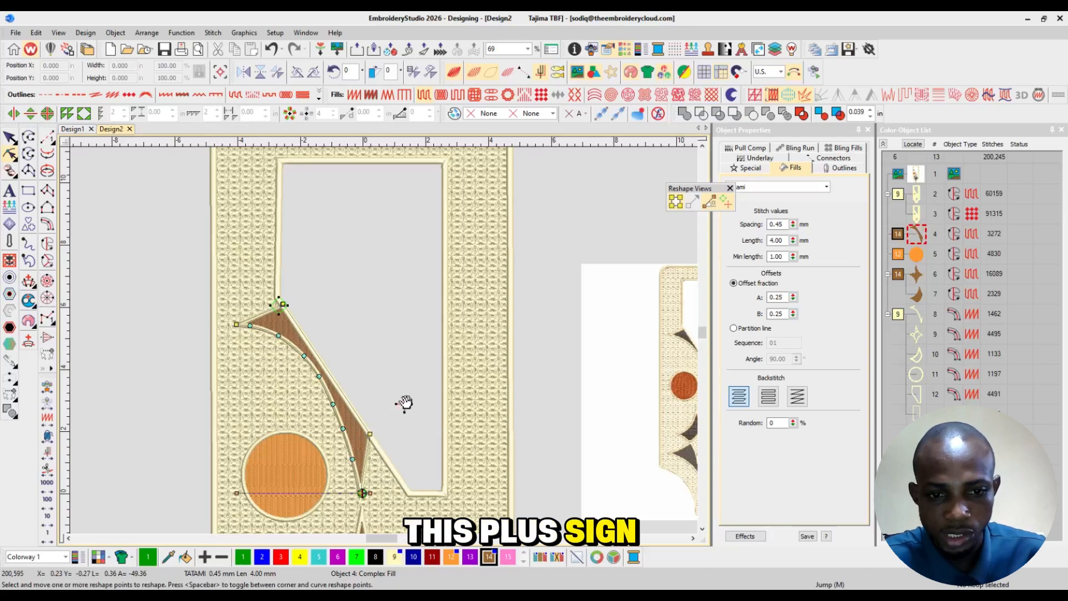
scroll(391, 522, down, 2)
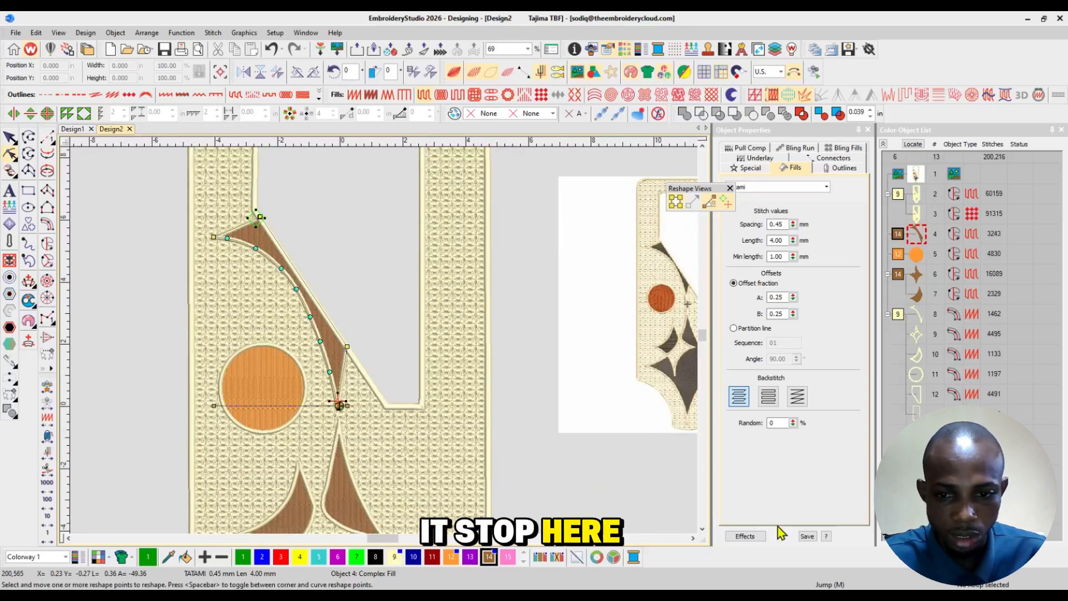
Check the large brown star's start and stop points and move the small brown crescent's stop point to its upper tip
click(702, 529)
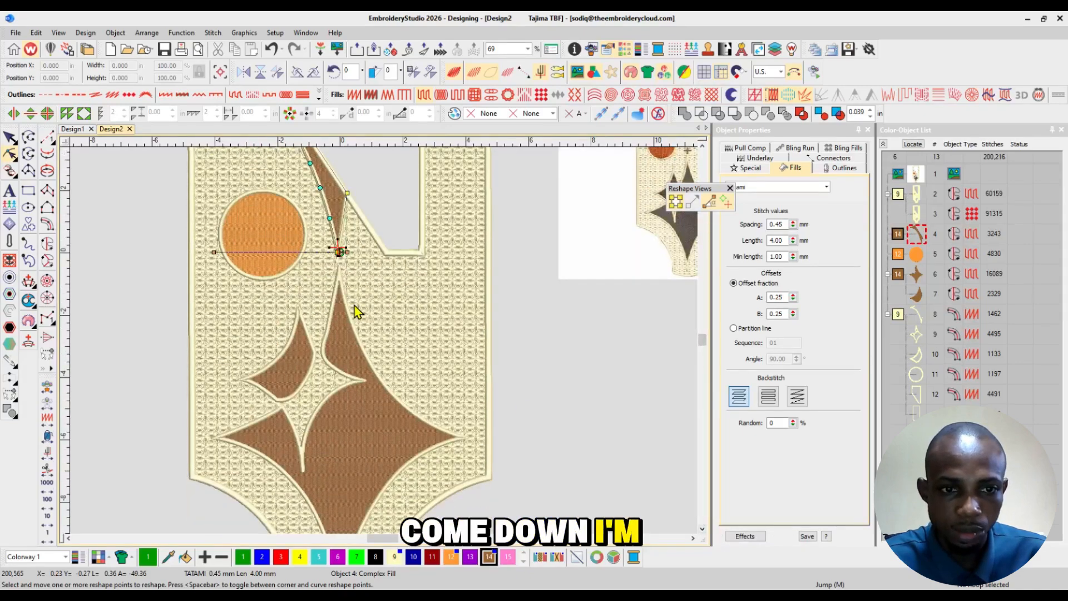
click(917, 284)
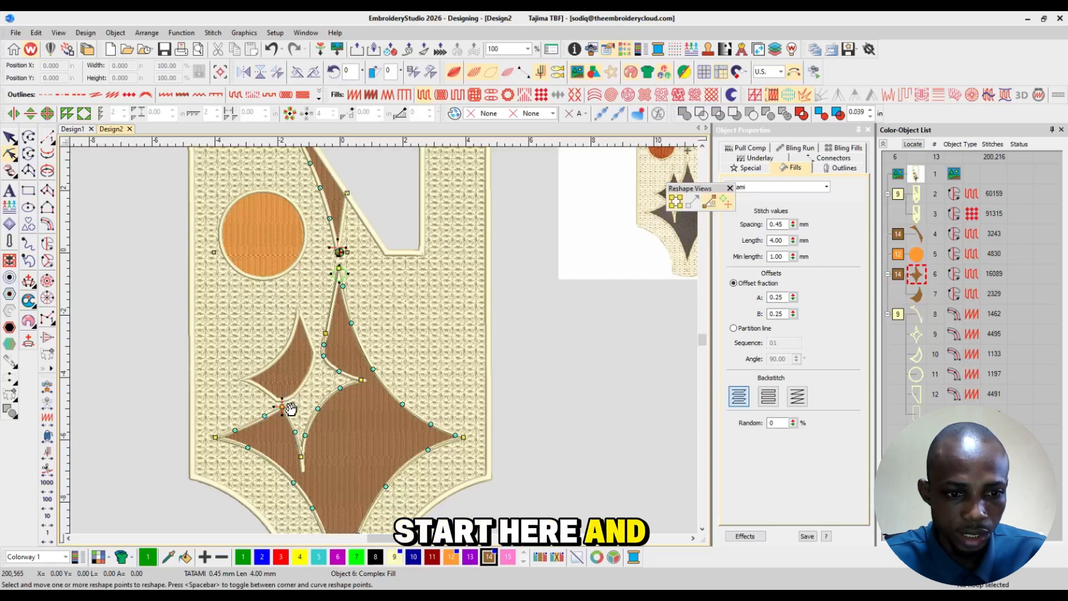
click(915, 296)
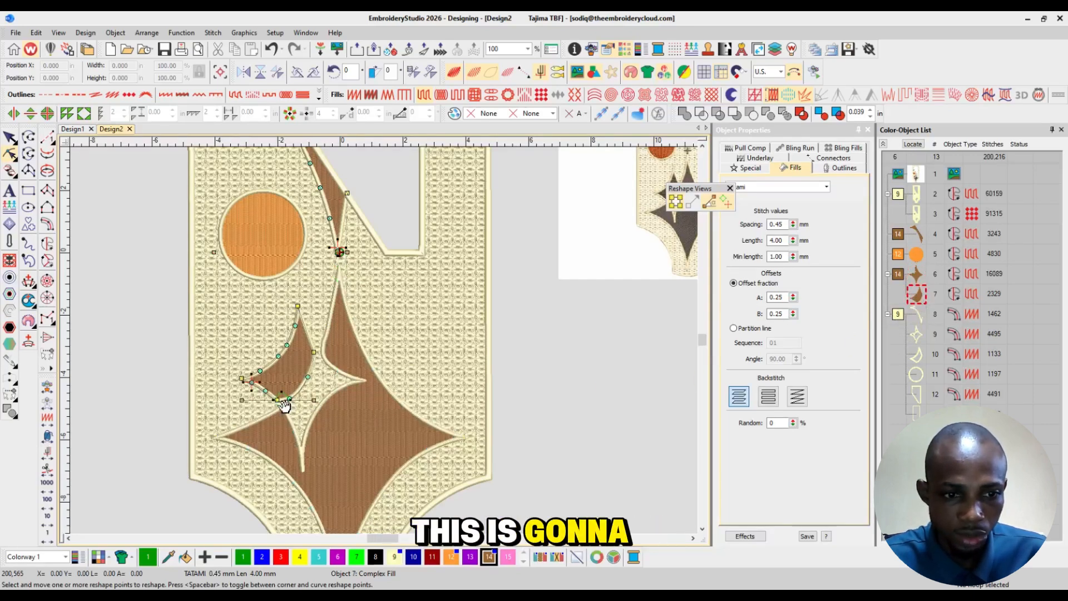
drag(254, 381, 298, 306)
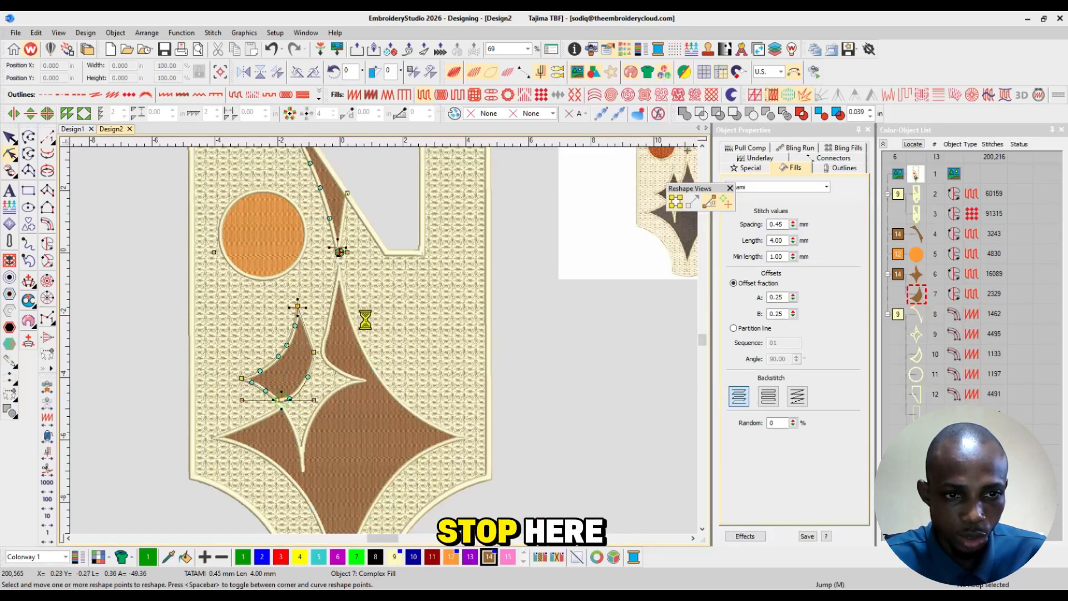
Move the orange circle fill's stop point to the bottom edge of the circle
click(921, 257)
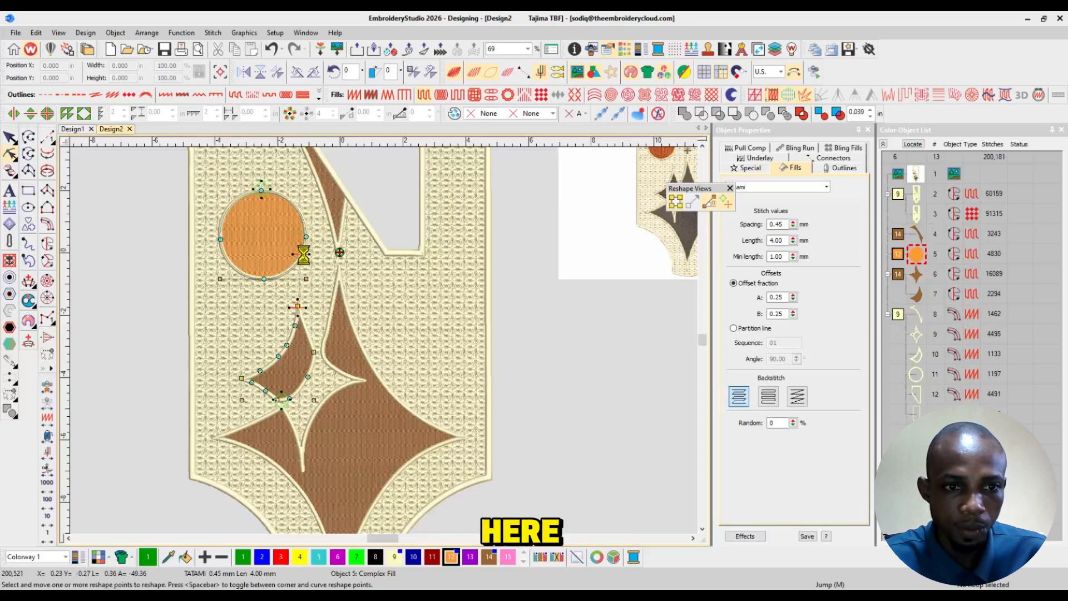
drag(301, 253, 265, 279)
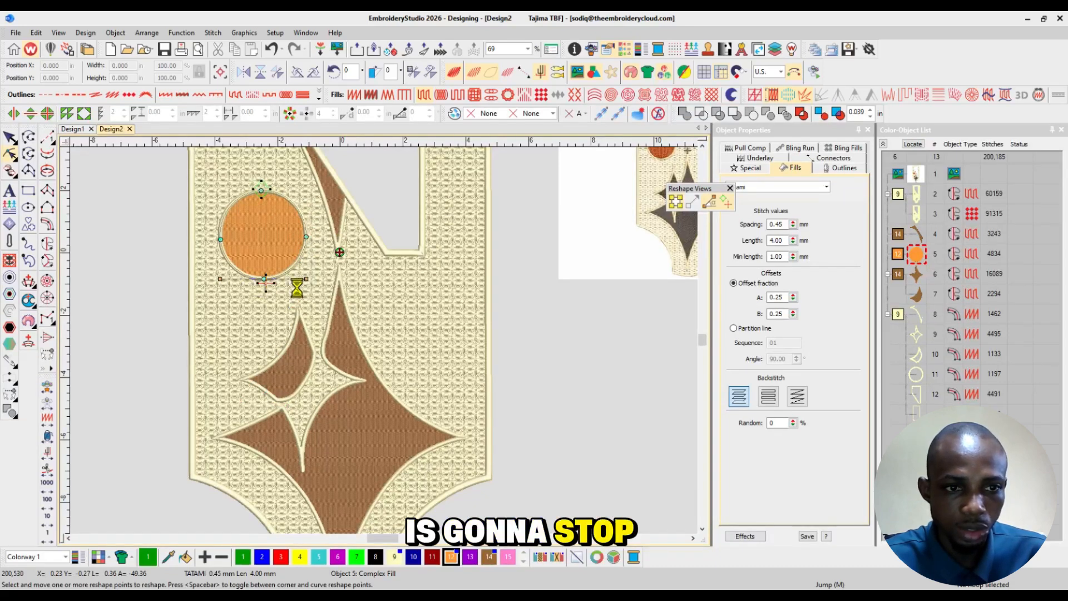
click(702, 146)
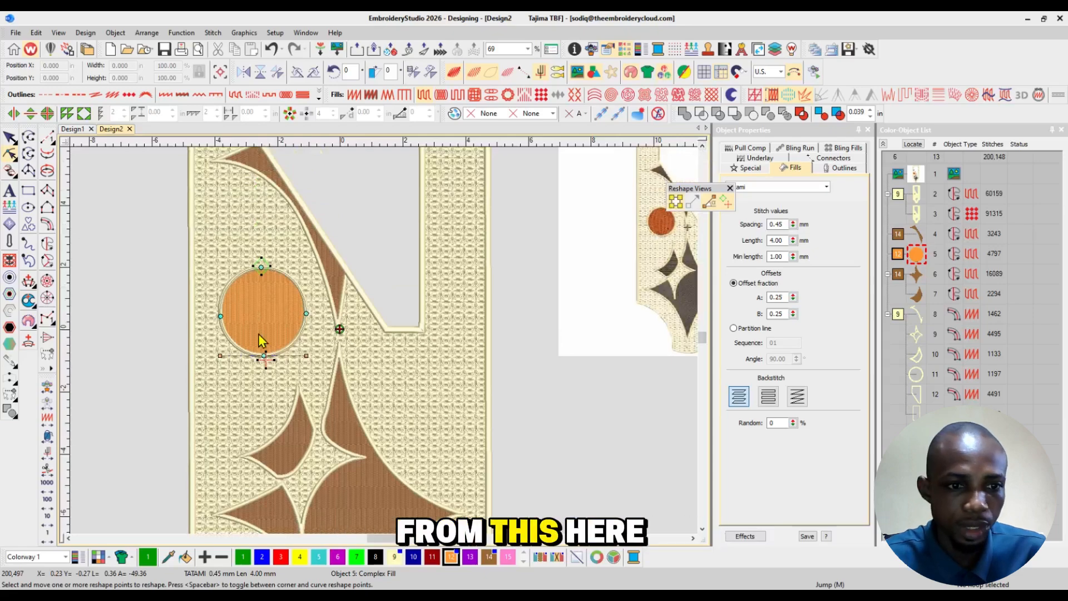
Examine the stitch lines inside the orange circle of the reference picture up close
click(693, 538)
click(692, 538)
key(z)
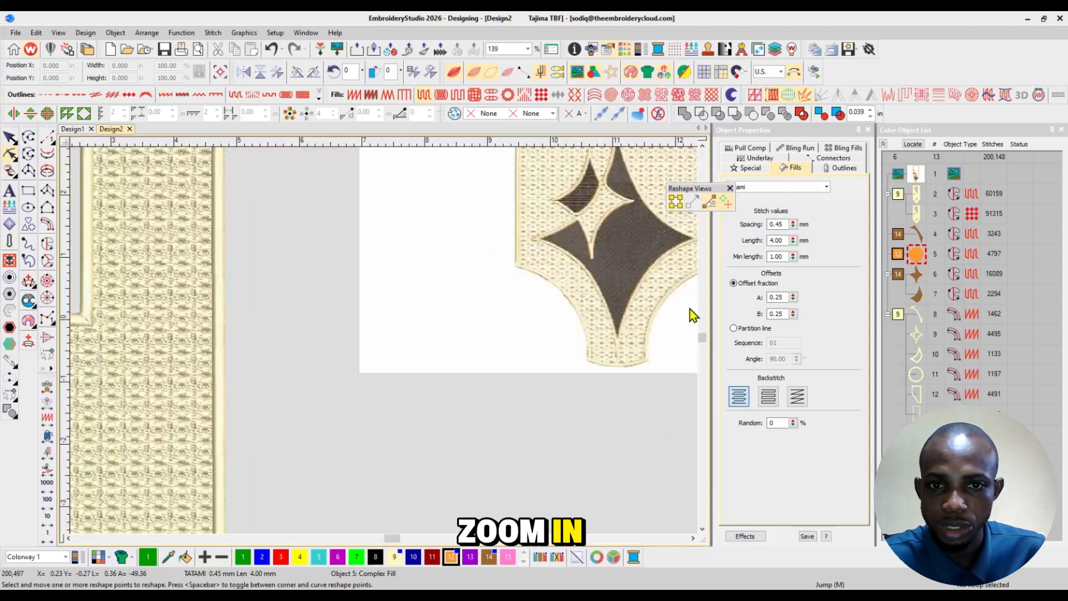
click(702, 147)
click(702, 147)
click(702, 147)
key(z)
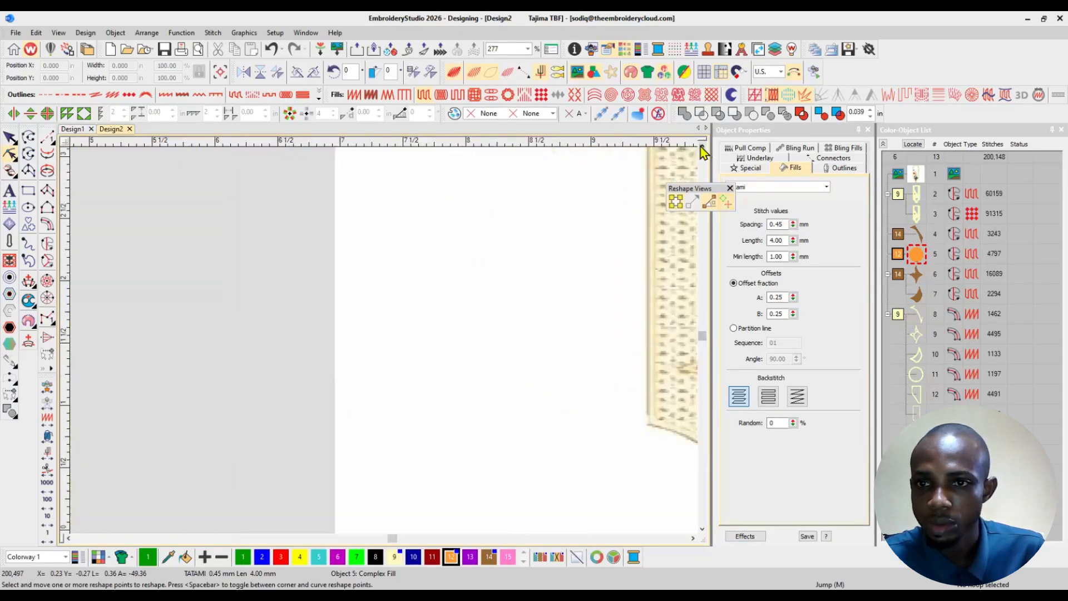
click(701, 147)
click(701, 146)
click(701, 147)
click(702, 146)
click(701, 147)
click(702, 147)
click(701, 147)
click(701, 147)
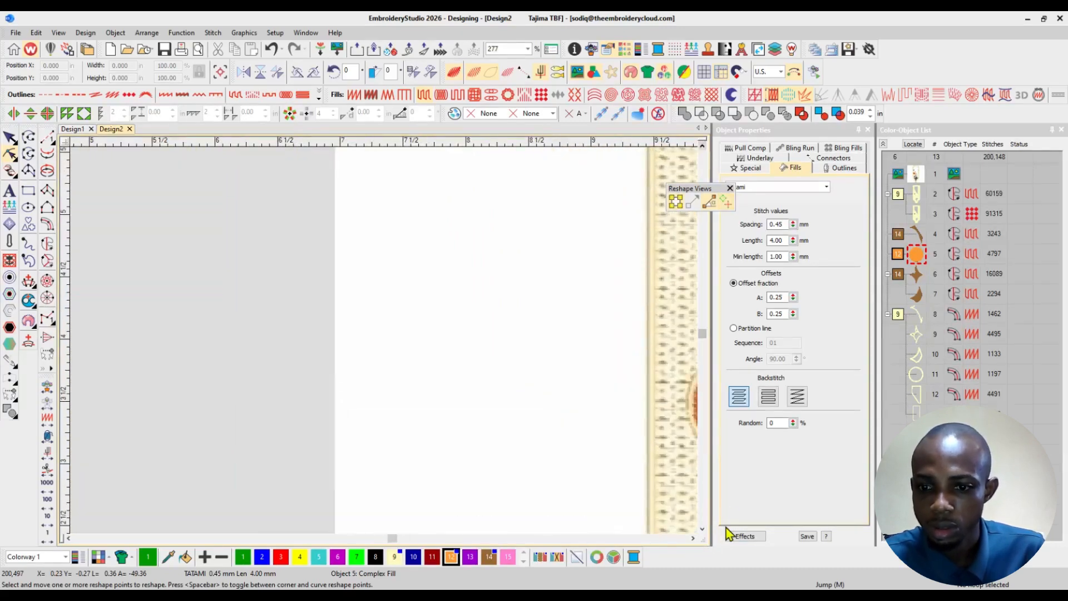
click(693, 538)
click(692, 538)
click(692, 538)
click(693, 538)
click(692, 537)
click(692, 538)
click(693, 538)
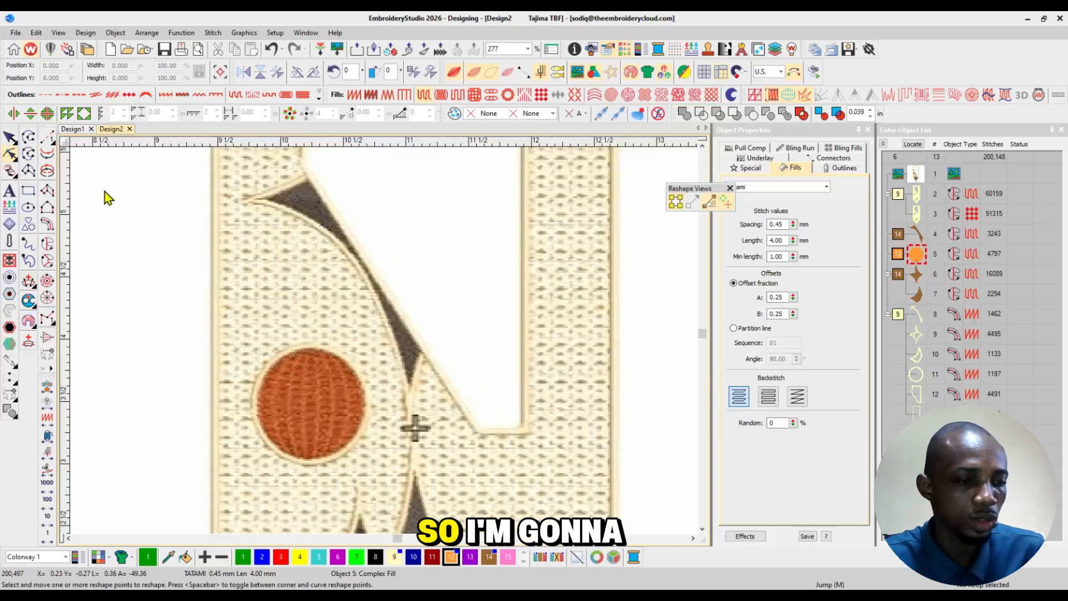
Trace two curved Triple Run lines between the upper and lower edges of the reference circle, in its right half
mouse_move(49, 144)
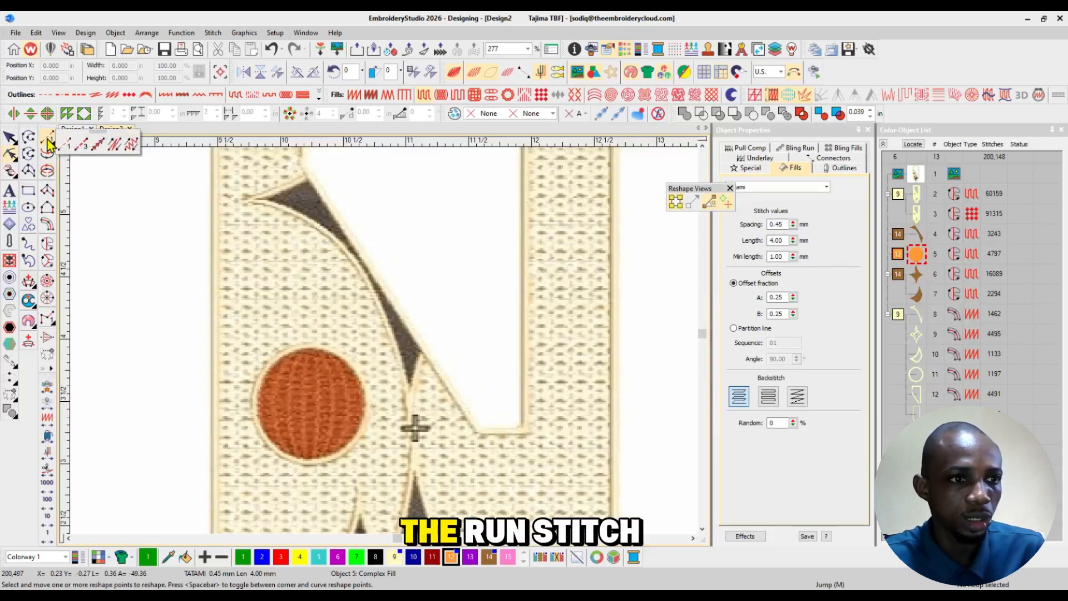
click(82, 144)
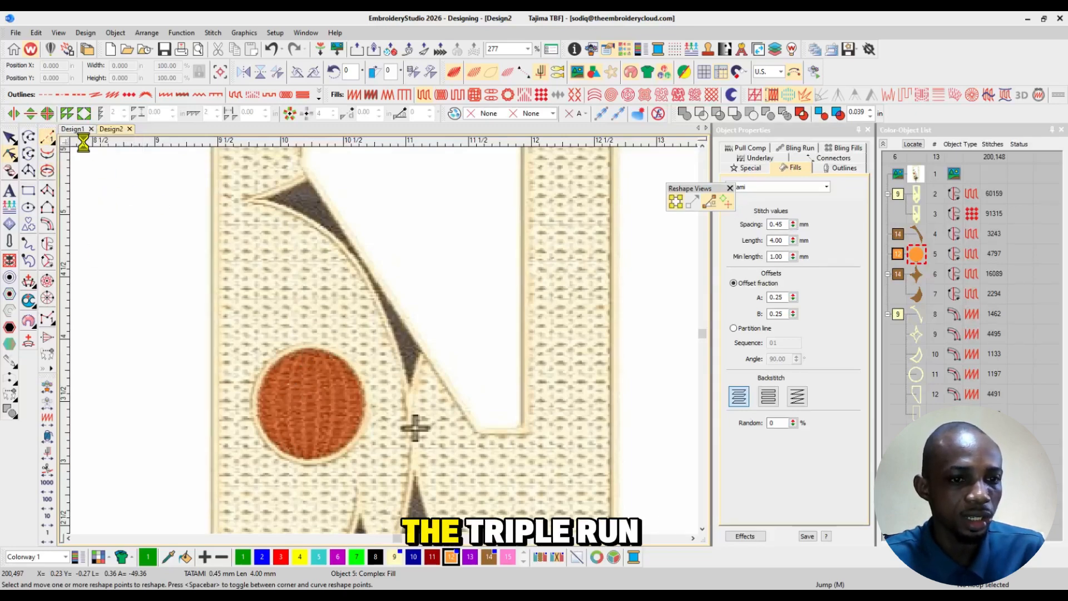
click(327, 350)
click(347, 394)
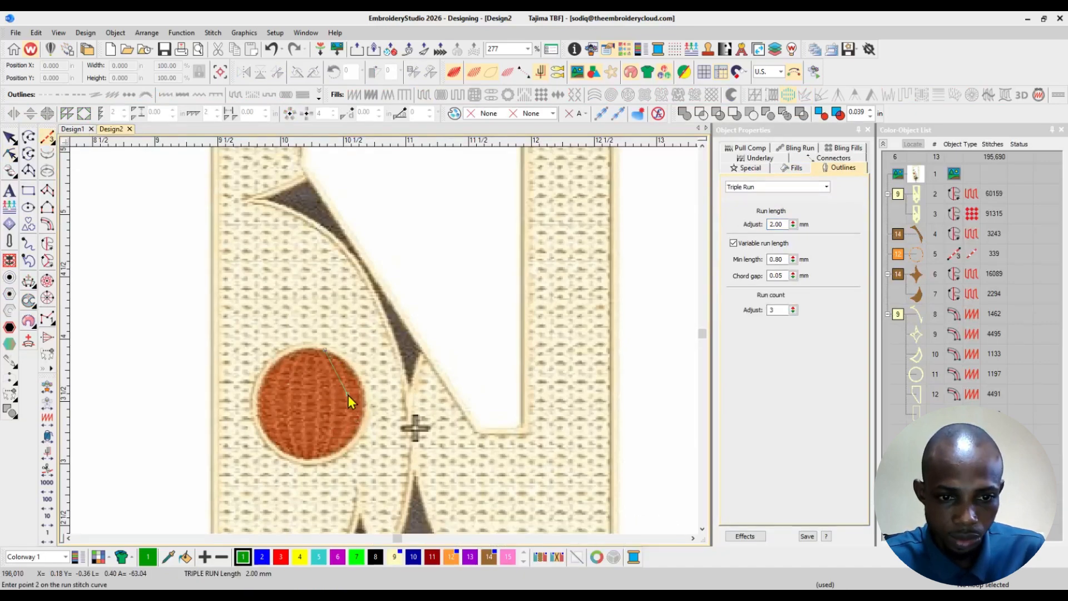
click(332, 461)
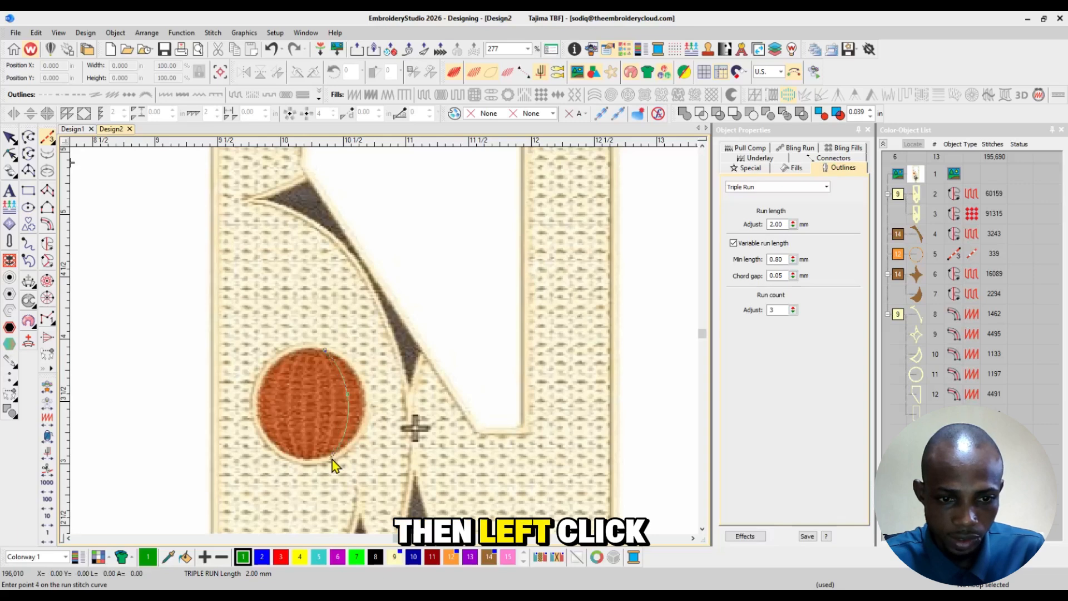
key(Return)
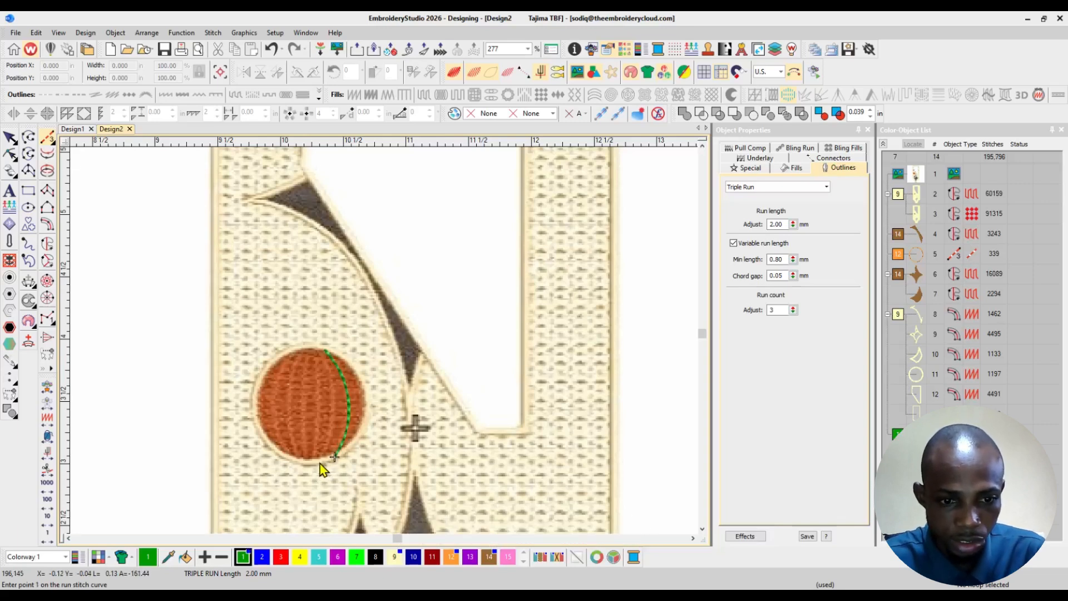
click(334, 412)
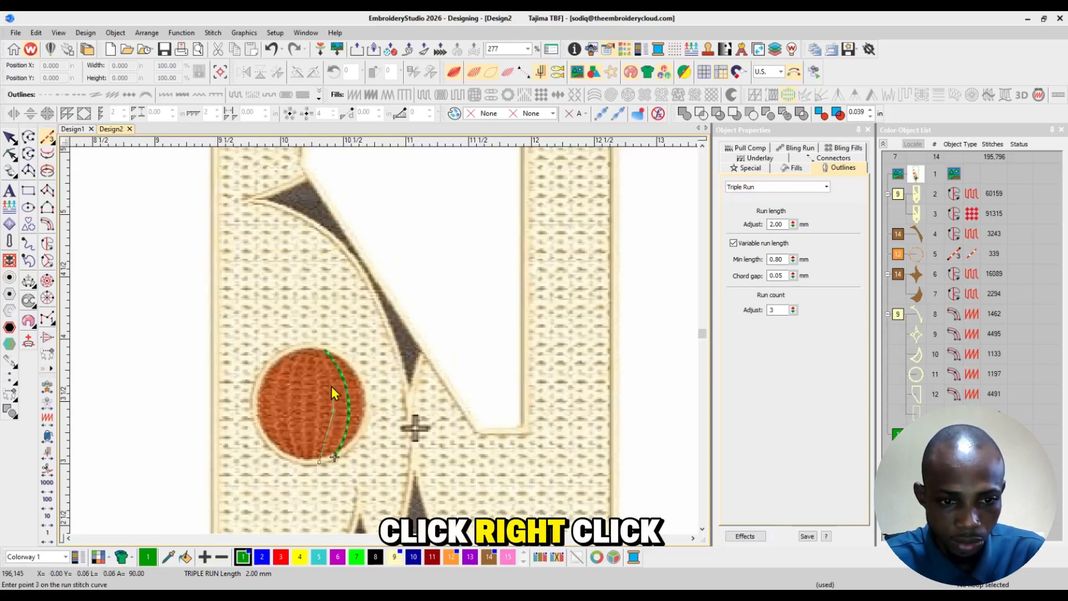
click(319, 351)
key(Return)
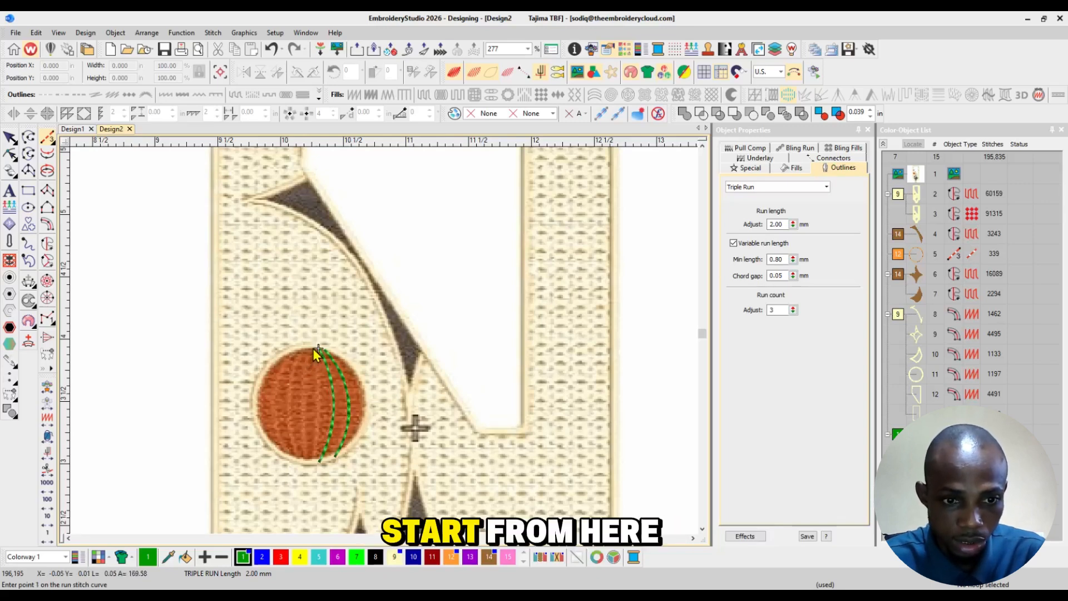
Trace two more Triple Run lines between the upper and lower edges of the reference circle, one on each side of its middle
click(314, 349)
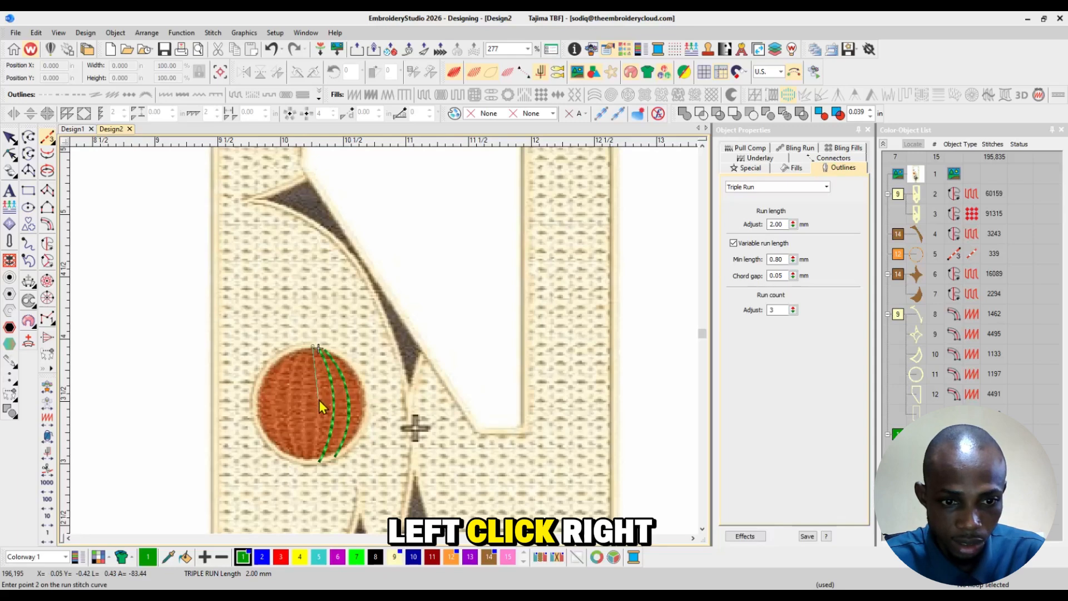
click(319, 399)
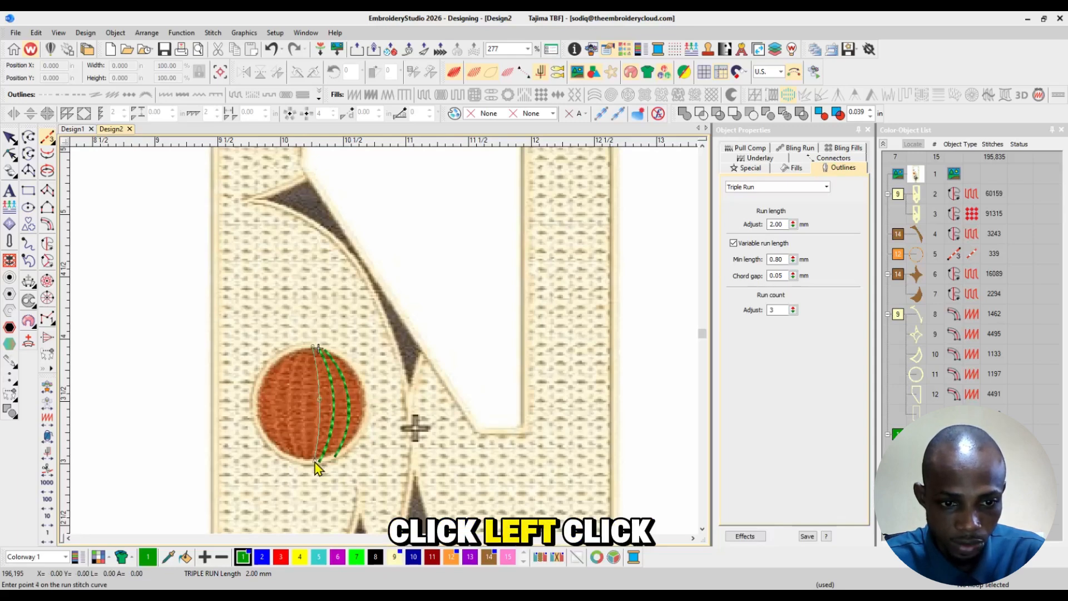
key(Return)
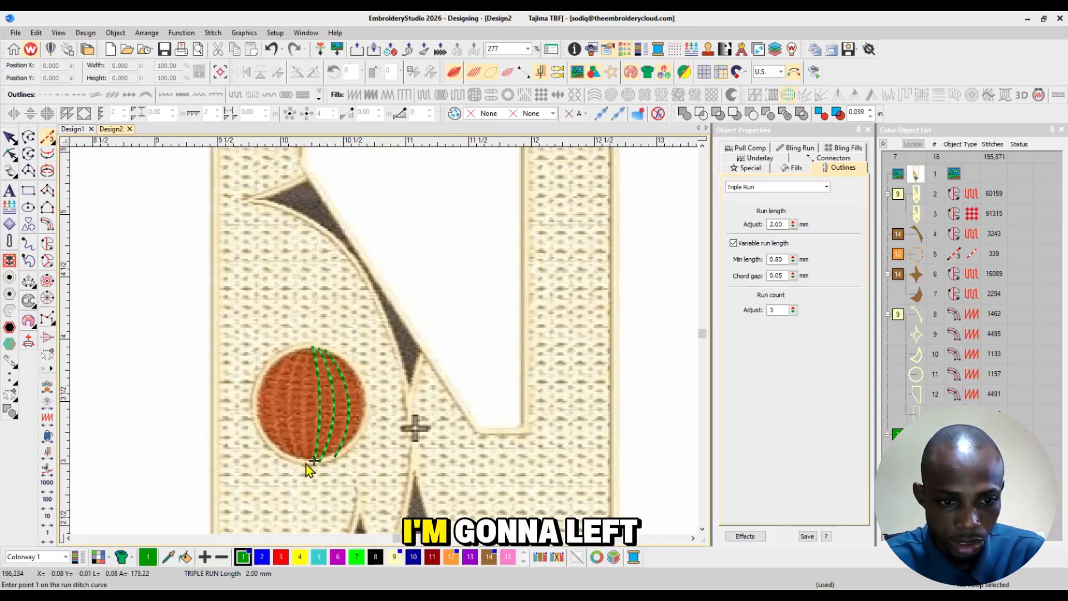
right_click(314, 352)
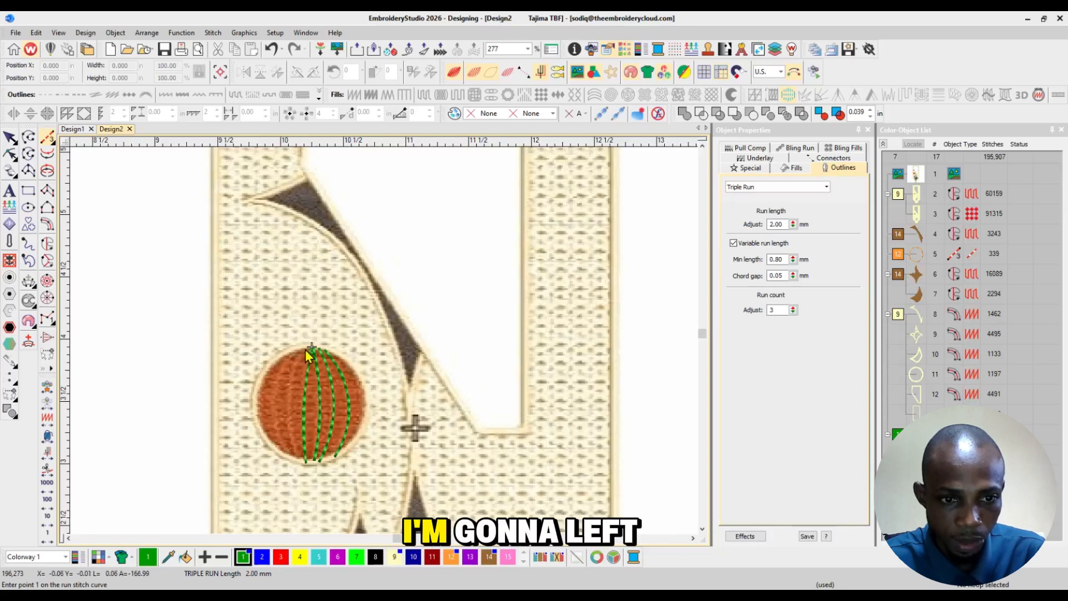
Trace two curved Triple Run lines in the left half of the reference circle, bowing outward between its upper and lower edges
click(300, 364)
click(290, 397)
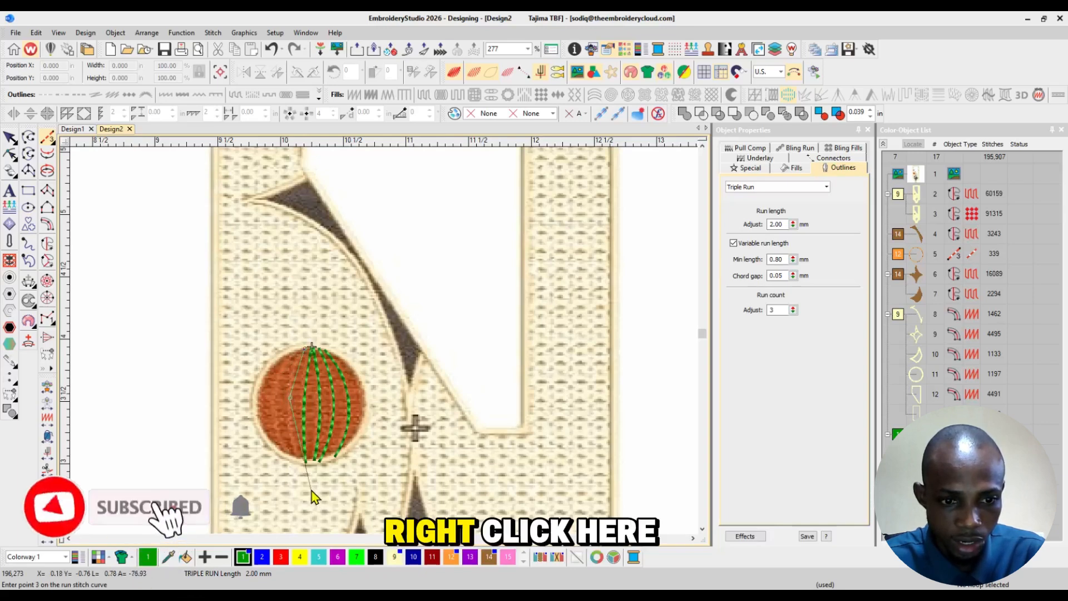
click(304, 469)
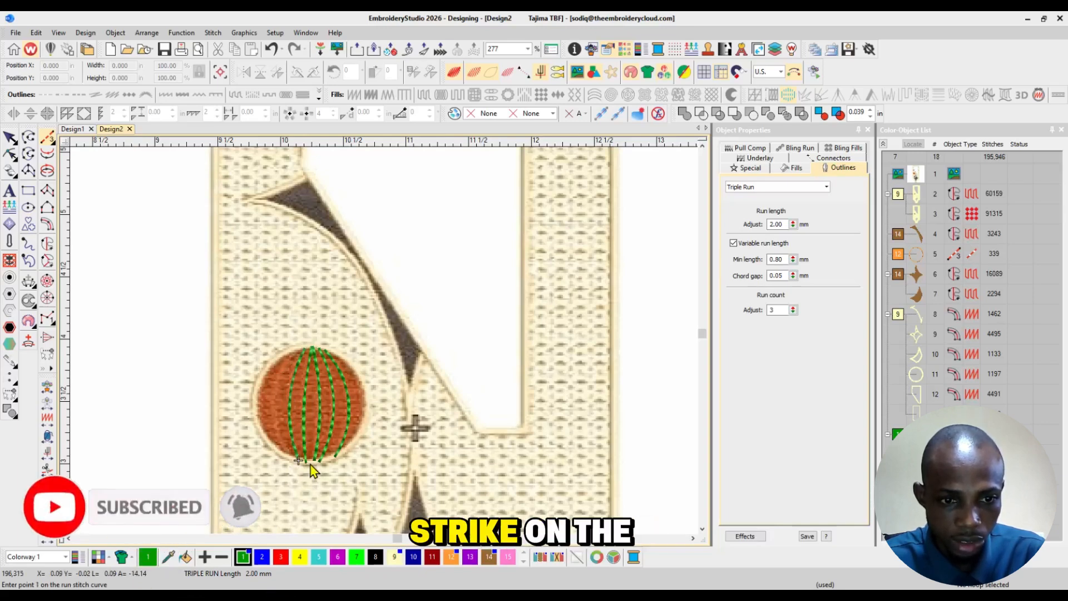
key(Return)
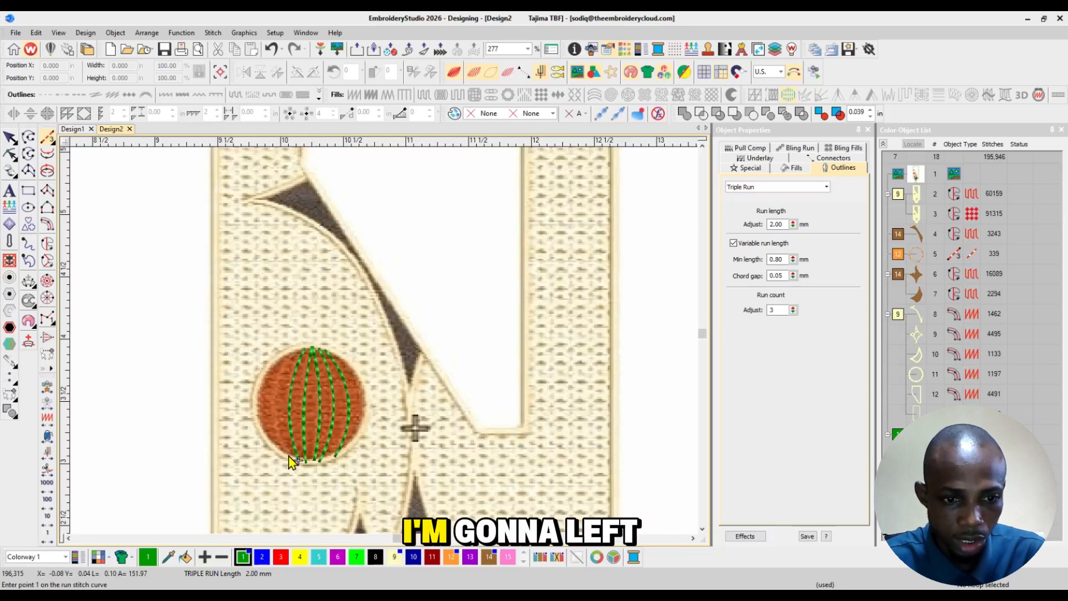
click(273, 406)
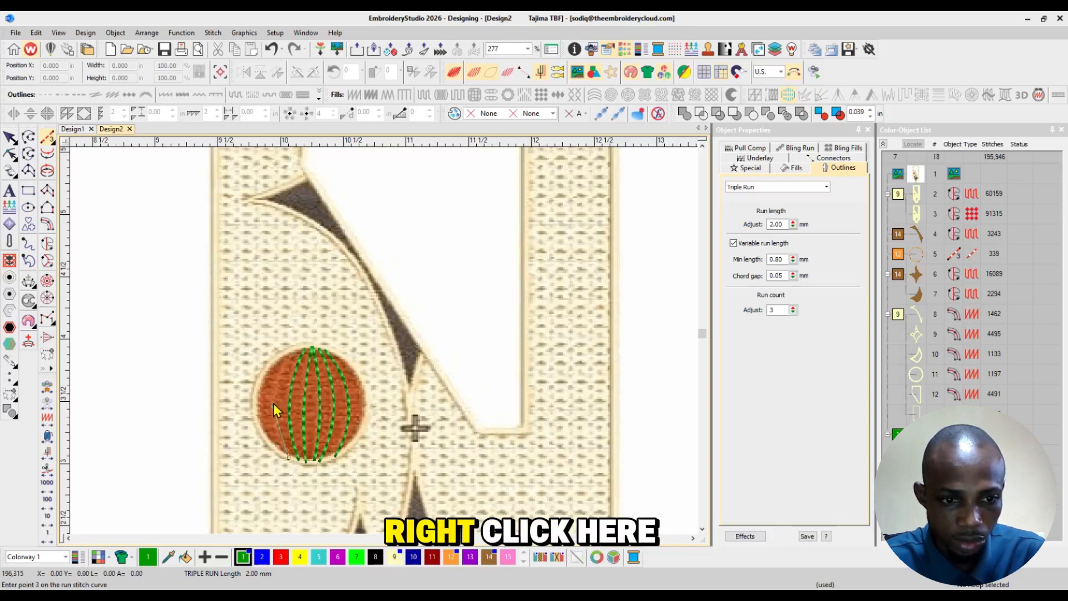
click(299, 354)
key(Return)
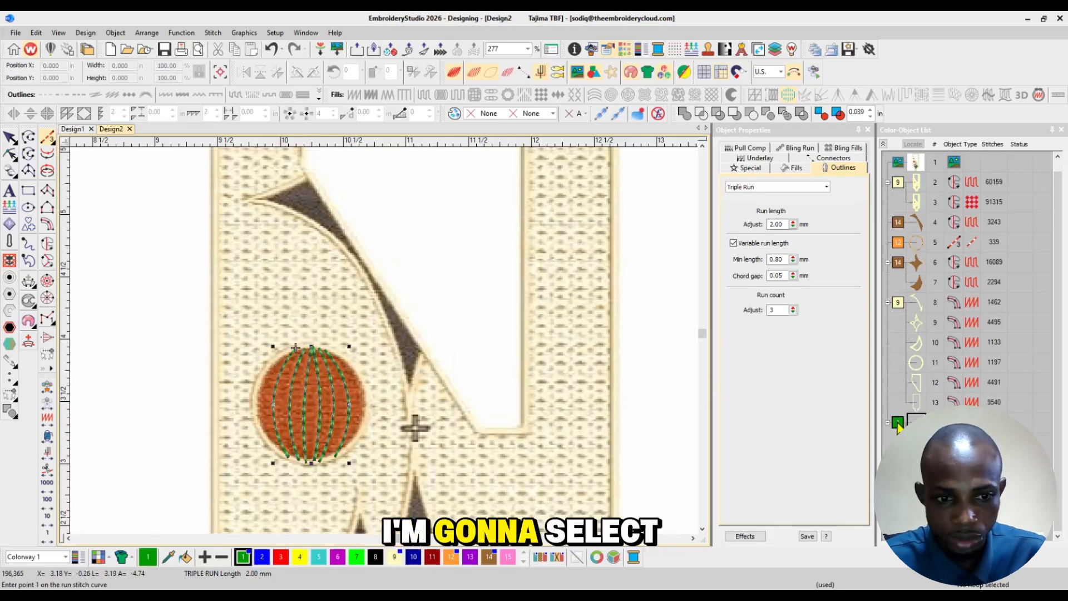
Group the six Triple Run lines and move the group from the reference picture onto the orange circle fill
click(898, 423)
right_click(897, 425)
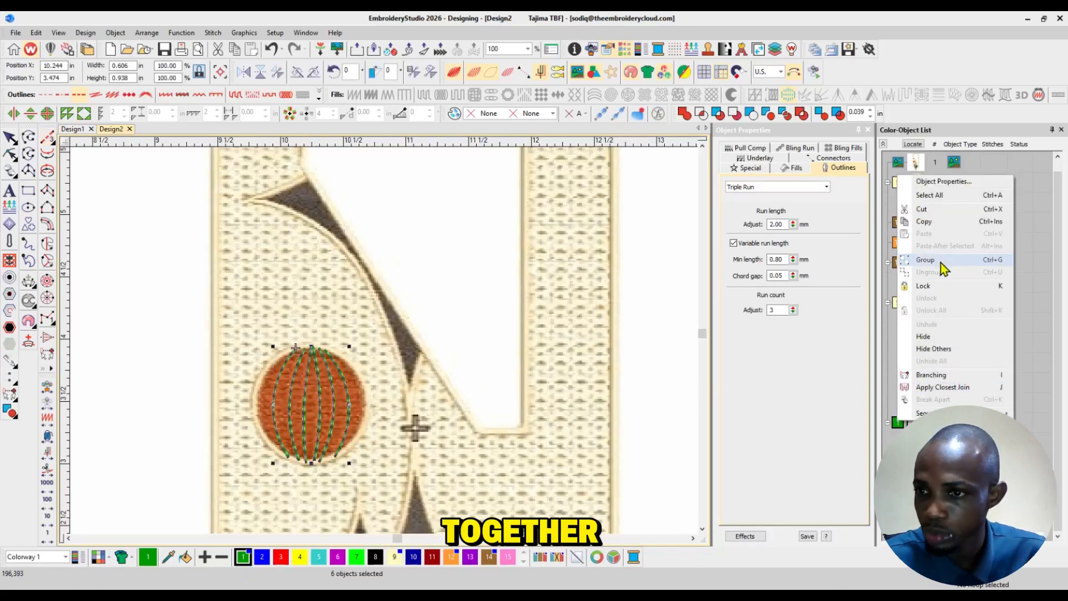
click(924, 262)
scroll(531, 405, down, 6)
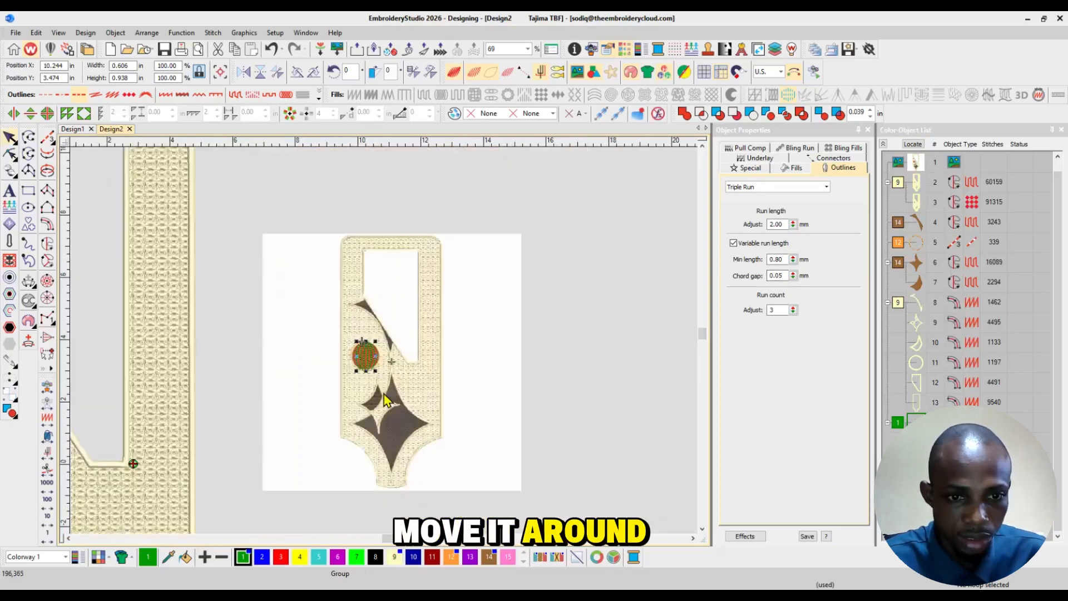
drag(376, 358, 182, 391)
Enlarge the line group proportionally towards the circle's upper and lower edges, to about 1.72 in wide and 2.67 in high
key(z)
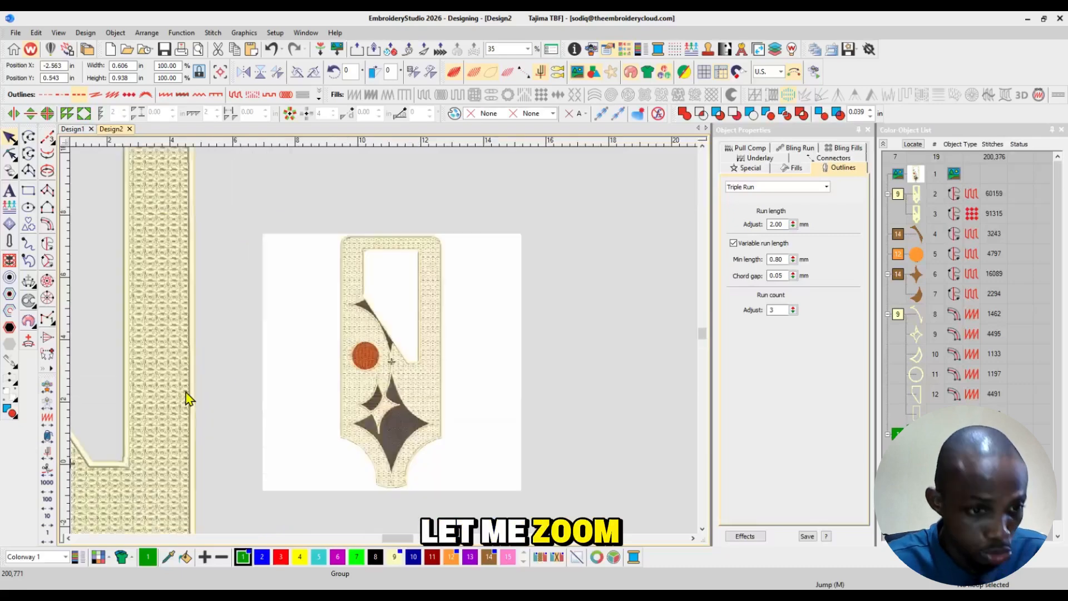
click(68, 538)
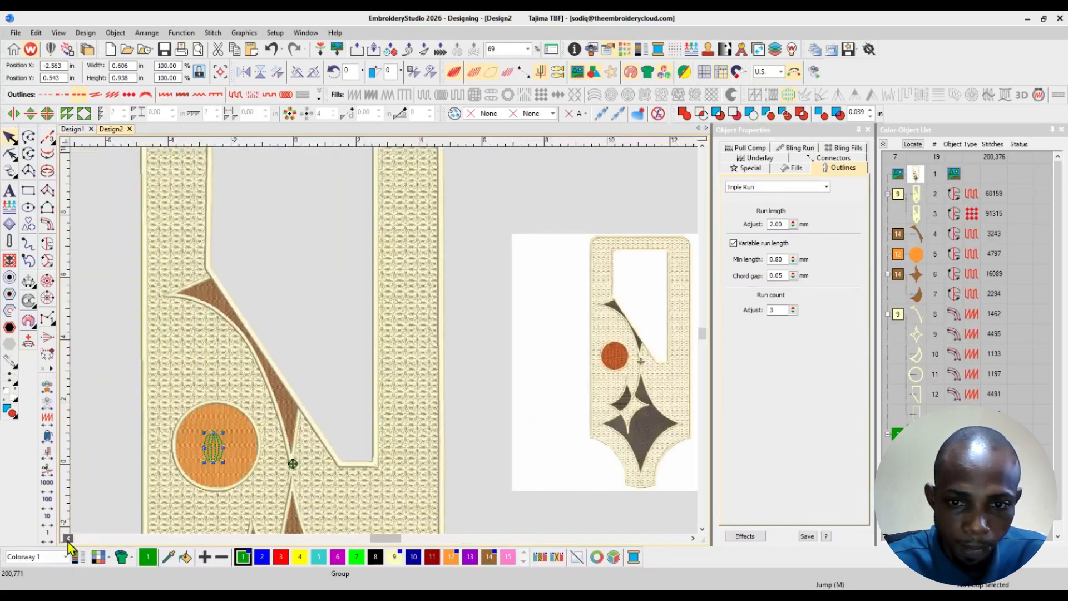
key(z)
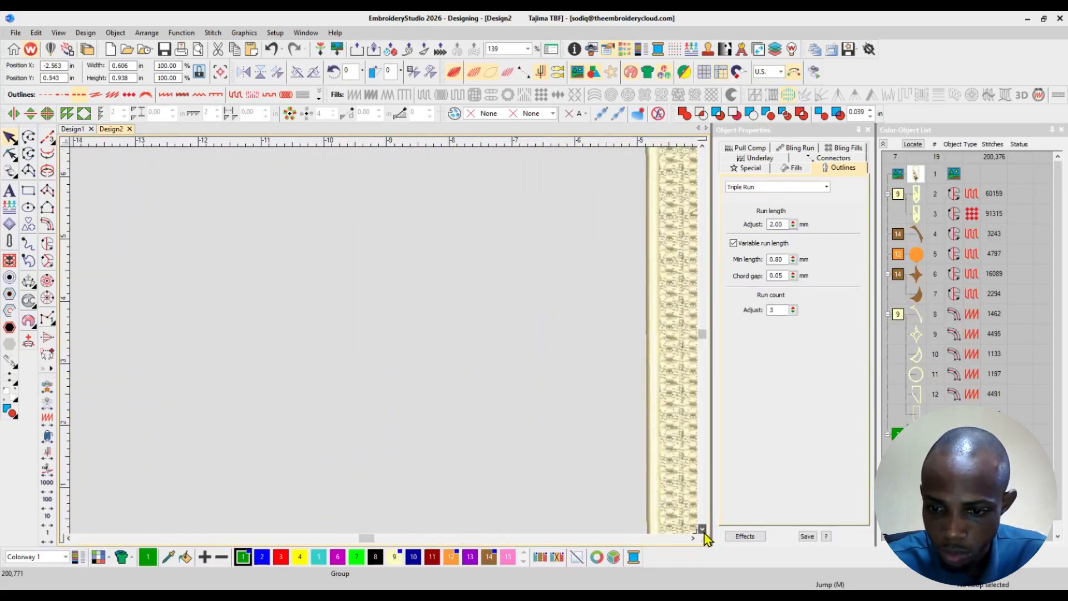
click(693, 538)
click(693, 537)
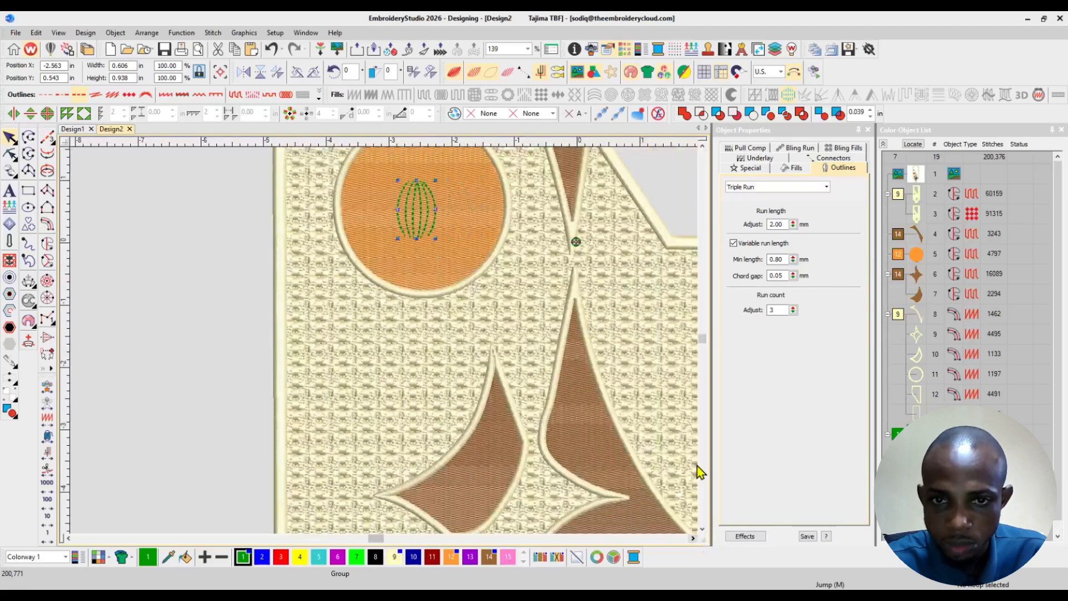
click(702, 144)
key(z)
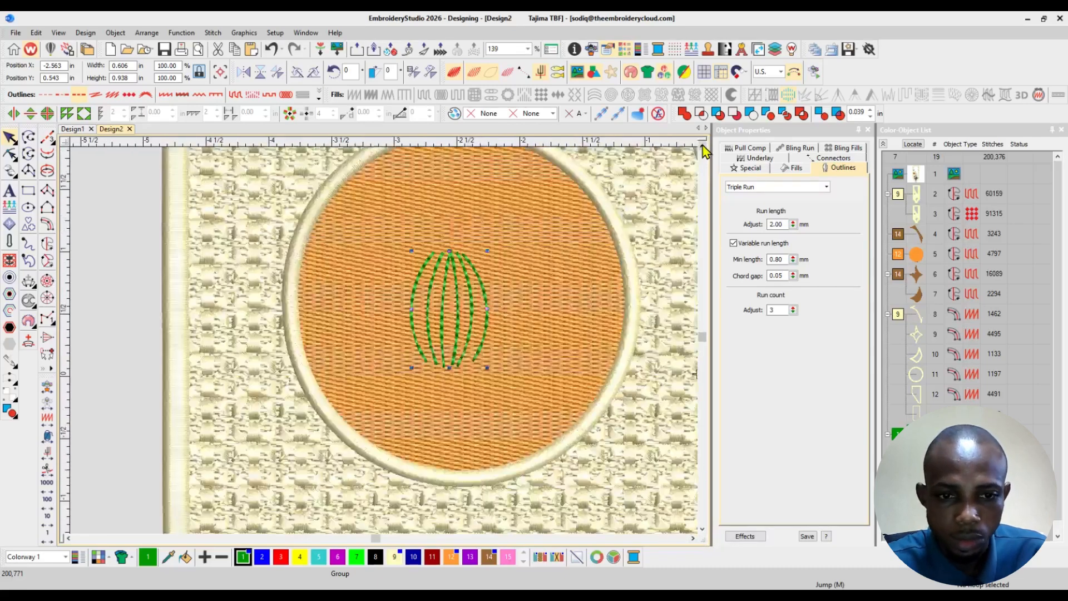
drag(485, 246, 587, 182)
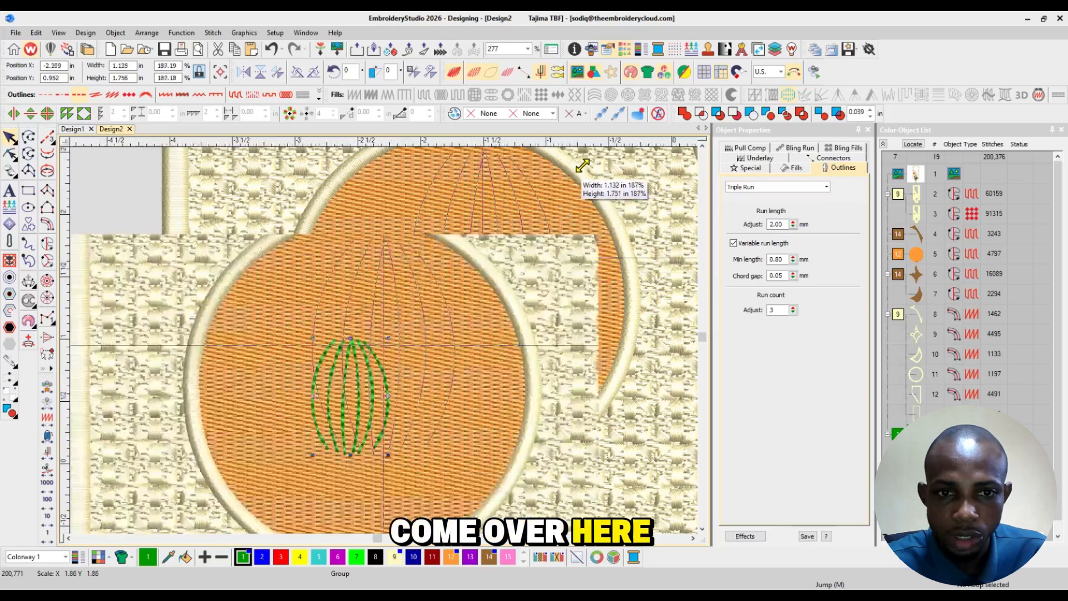
click(702, 529)
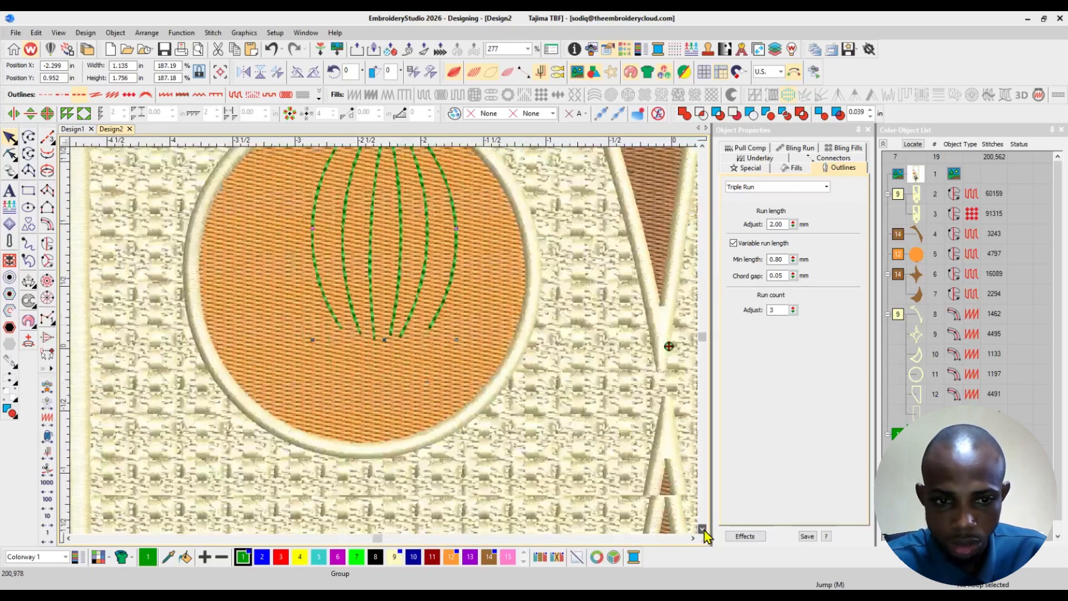
drag(317, 340, 259, 460)
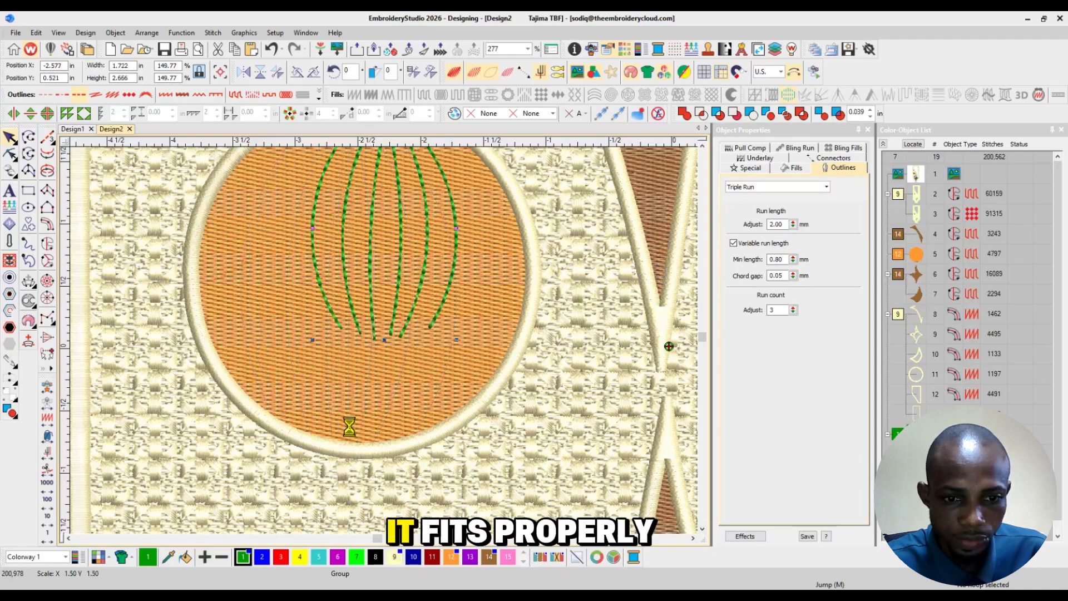
Enlarge the line group to about 1.84 by 2.85 in and nudge it right to X -2.439 within the orange circle
click(702, 147)
click(462, 233)
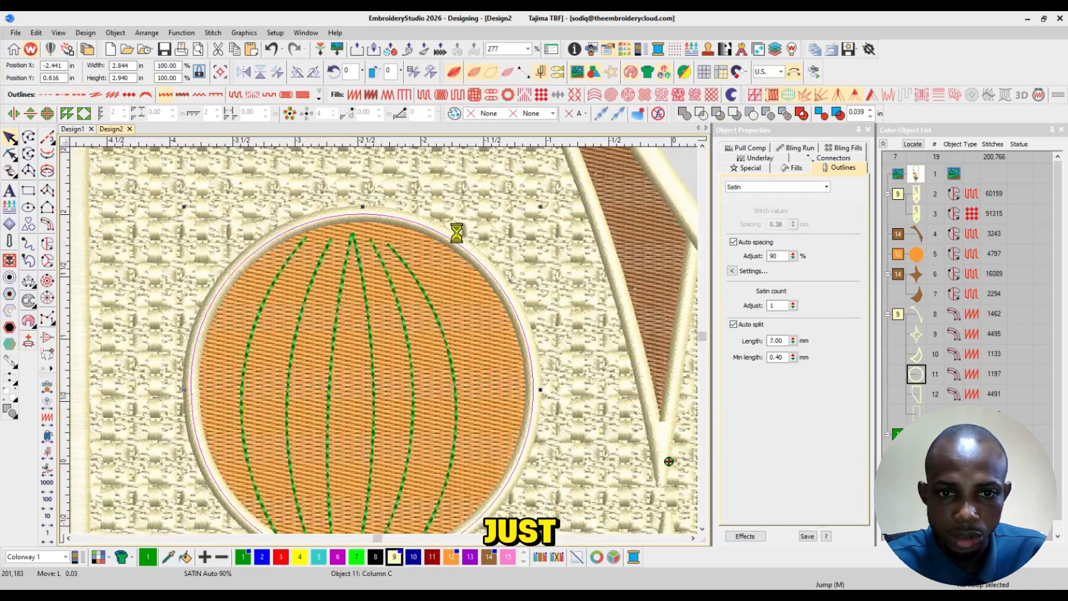
click(412, 288)
click(416, 275)
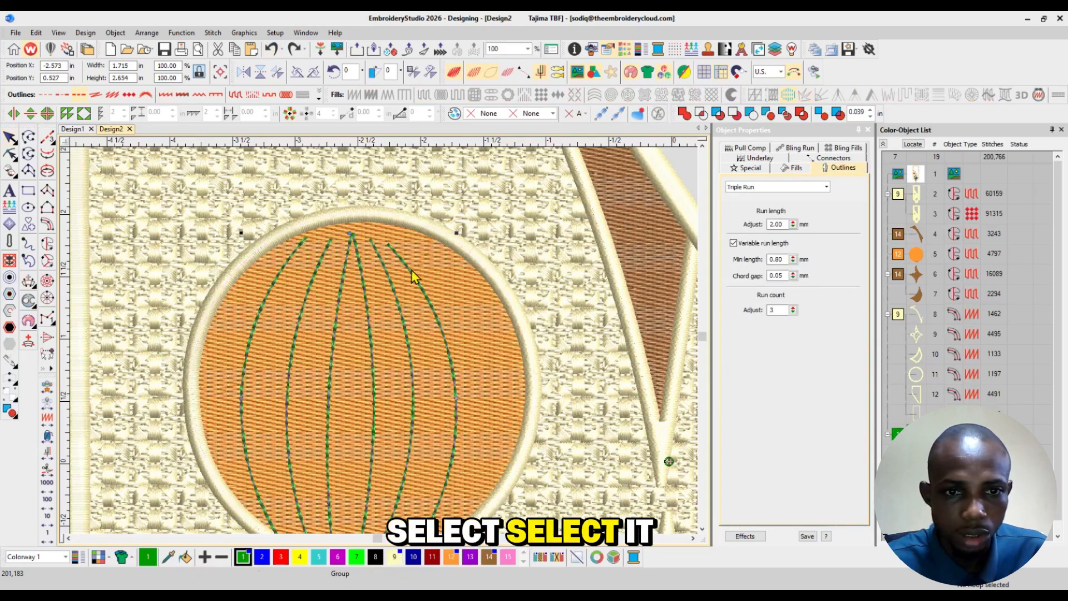
drag(457, 233, 474, 224)
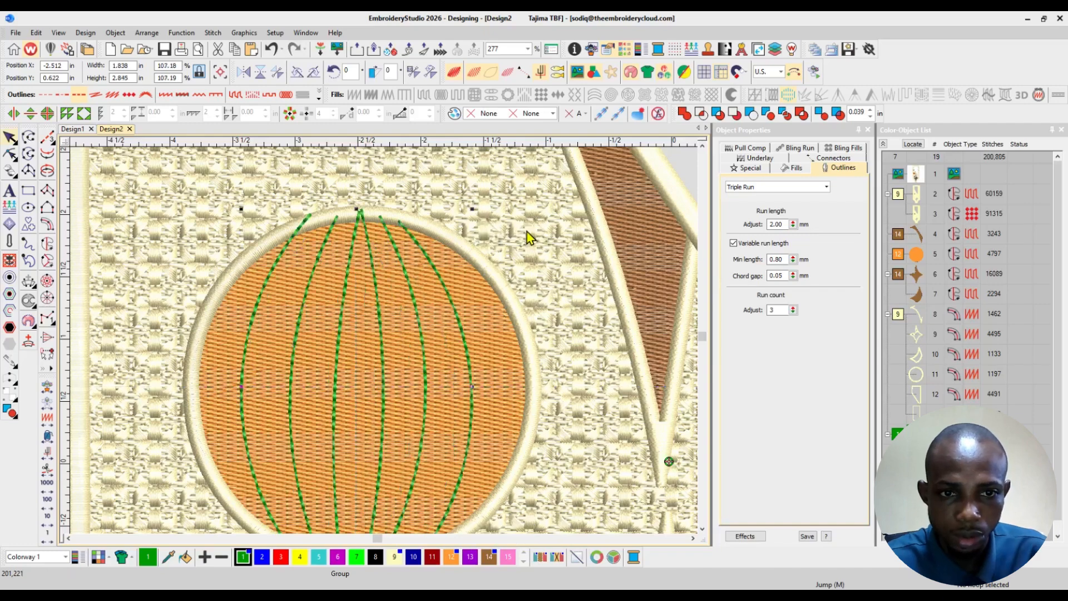
key(Right)
key(Right)
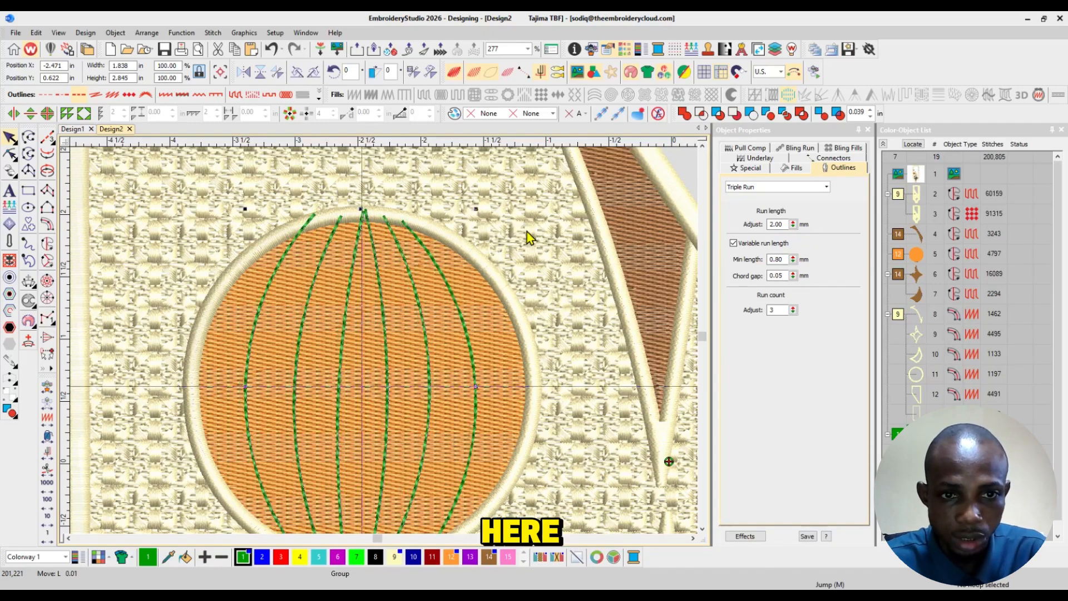
key(Right)
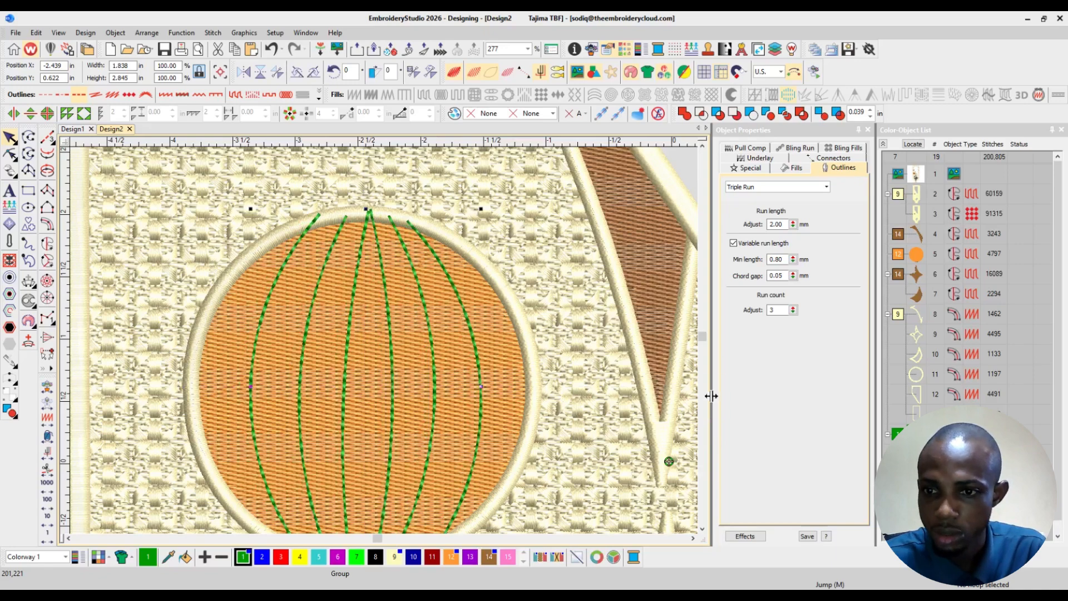
Examine how the line group fits the orange circle, both up close at its lower edge and in the whole design
drag(704, 339, 704, 344)
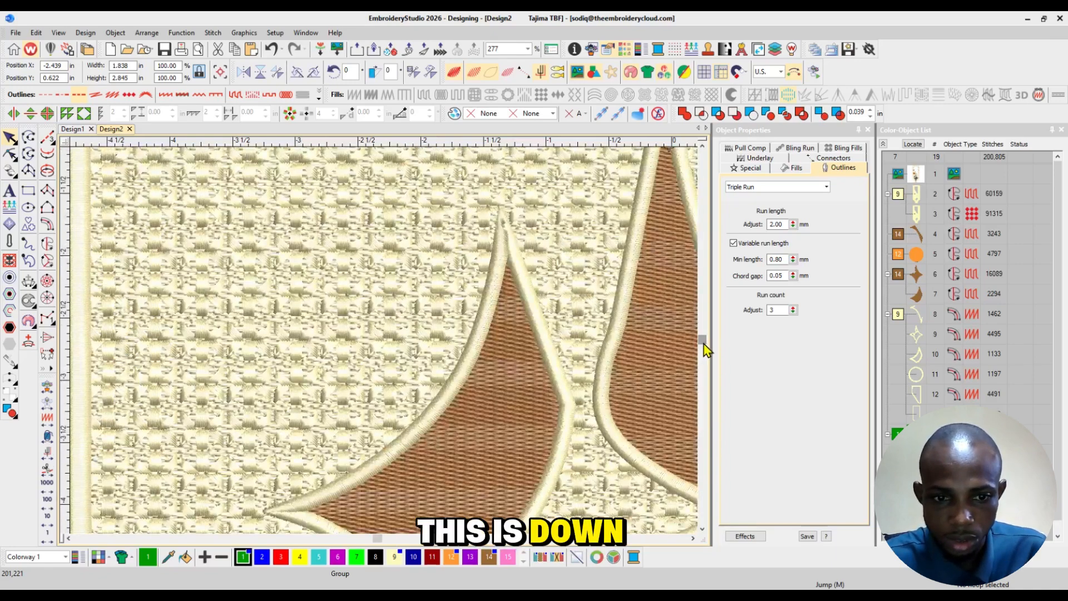
click(700, 152)
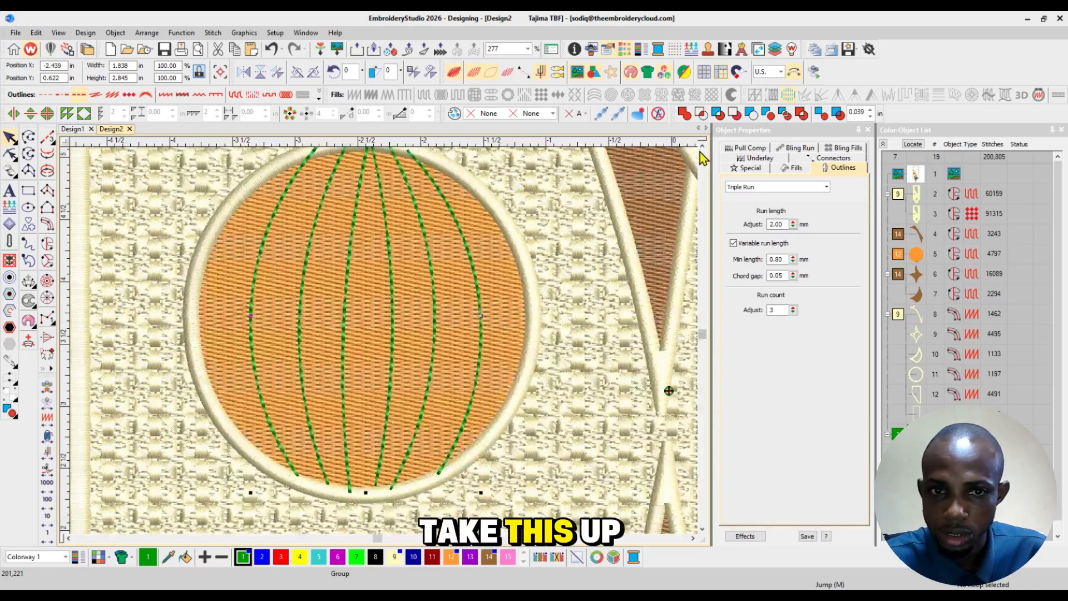
click(700, 152)
click(527, 49)
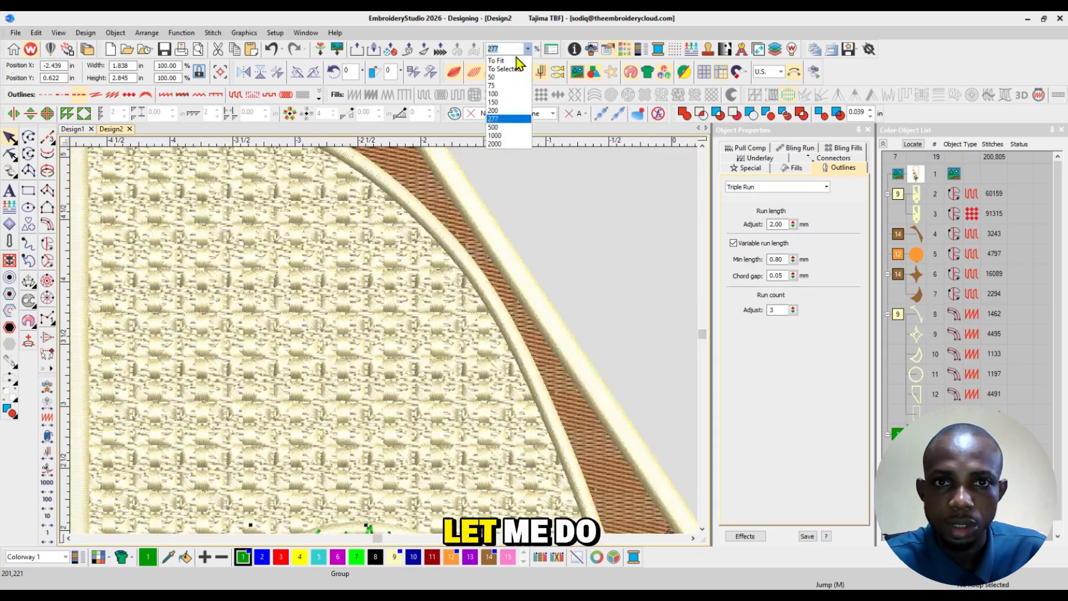
click(507, 61)
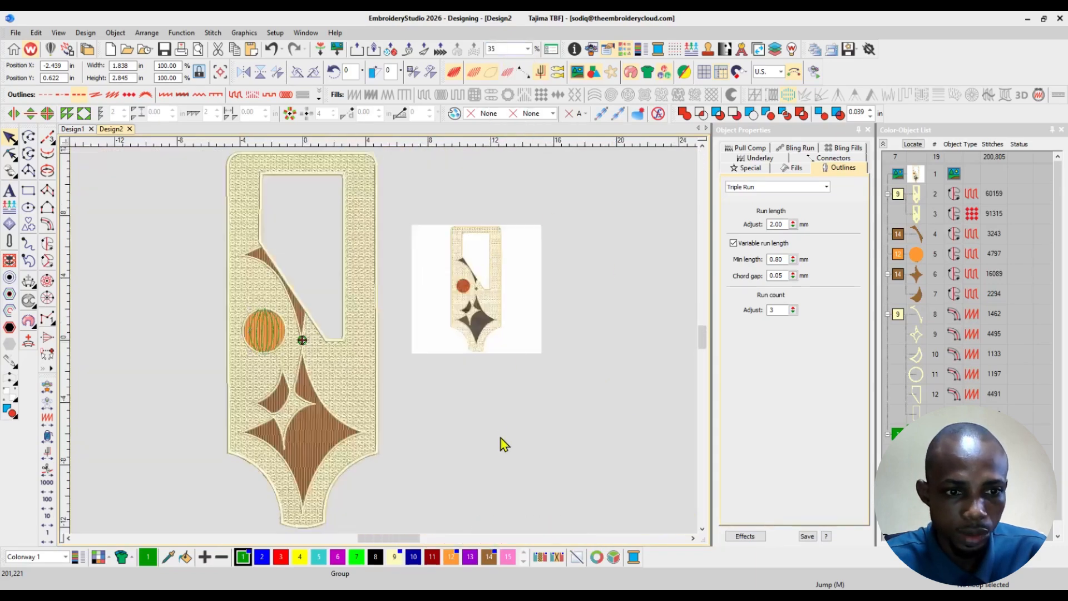
key(z)
key(z)
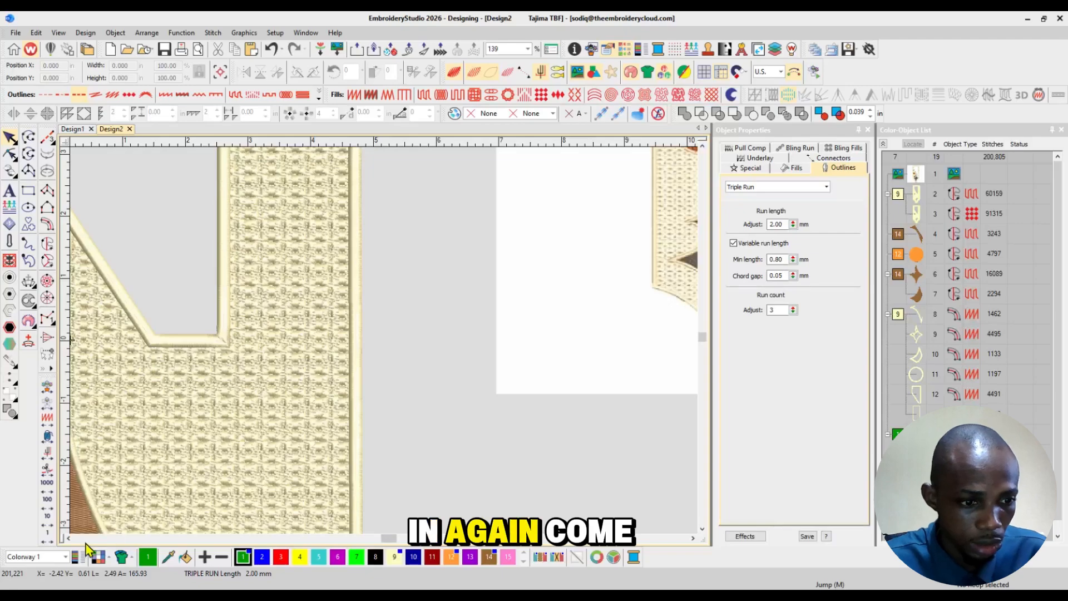
click(69, 539)
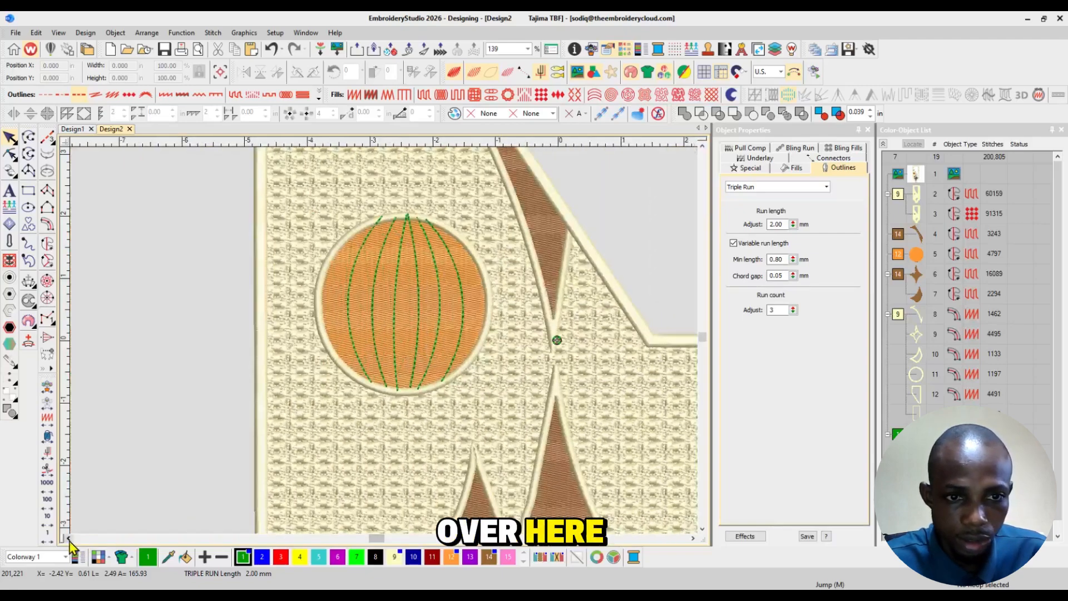
click(703, 530)
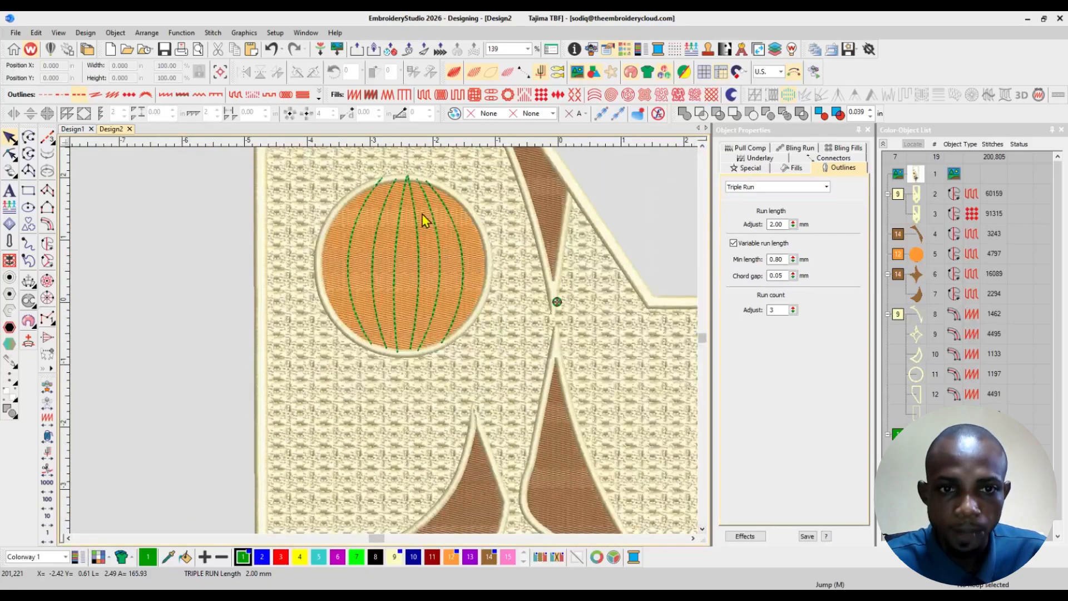
Nudge the line group slightly down and left to X -2.483, Y 0.595 to centre it in the orange circle
click(441, 235)
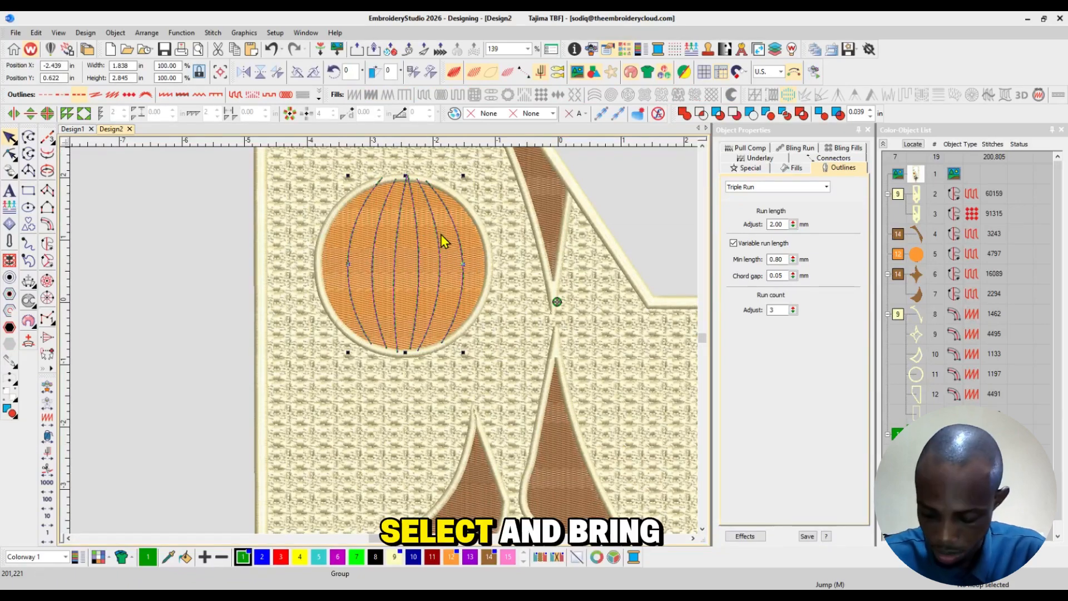
drag(441, 234, 443, 240)
key(Down)
key(Down)
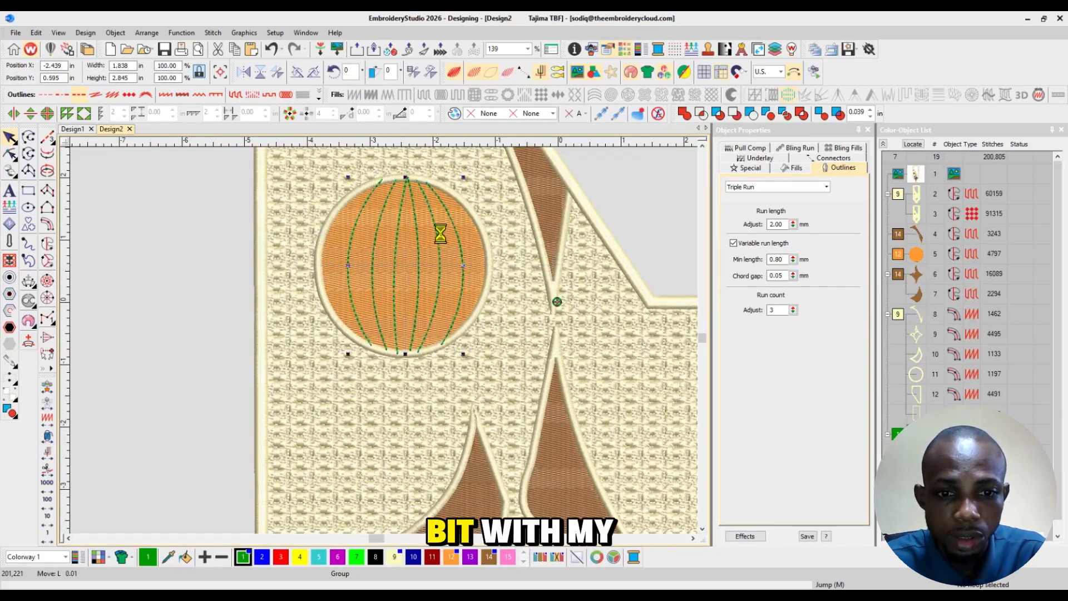
key(Left)
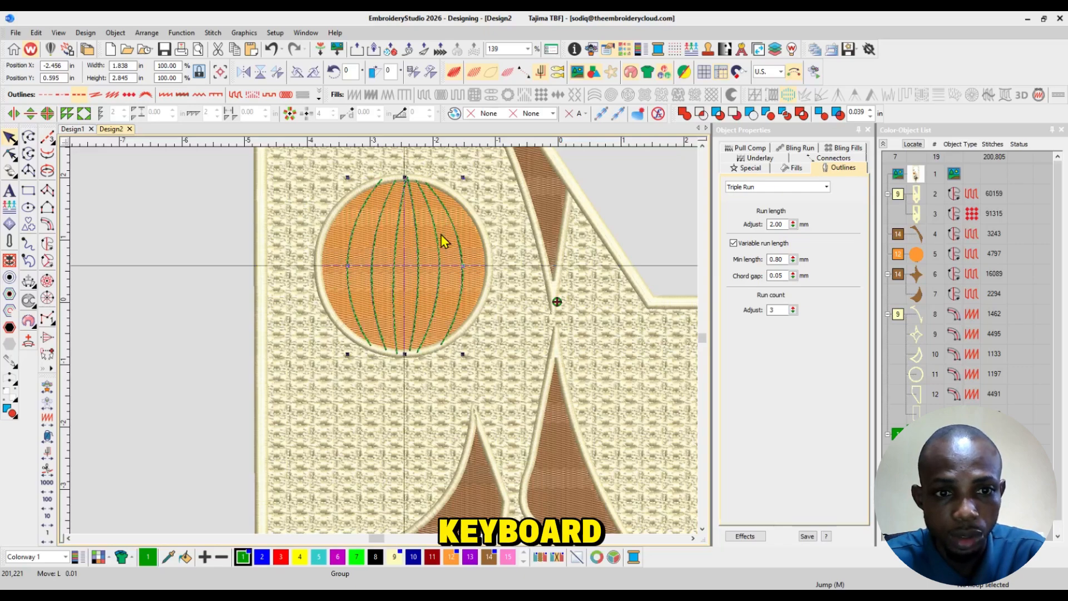
key(Left)
key(Left)
key(Left)
key(Left)
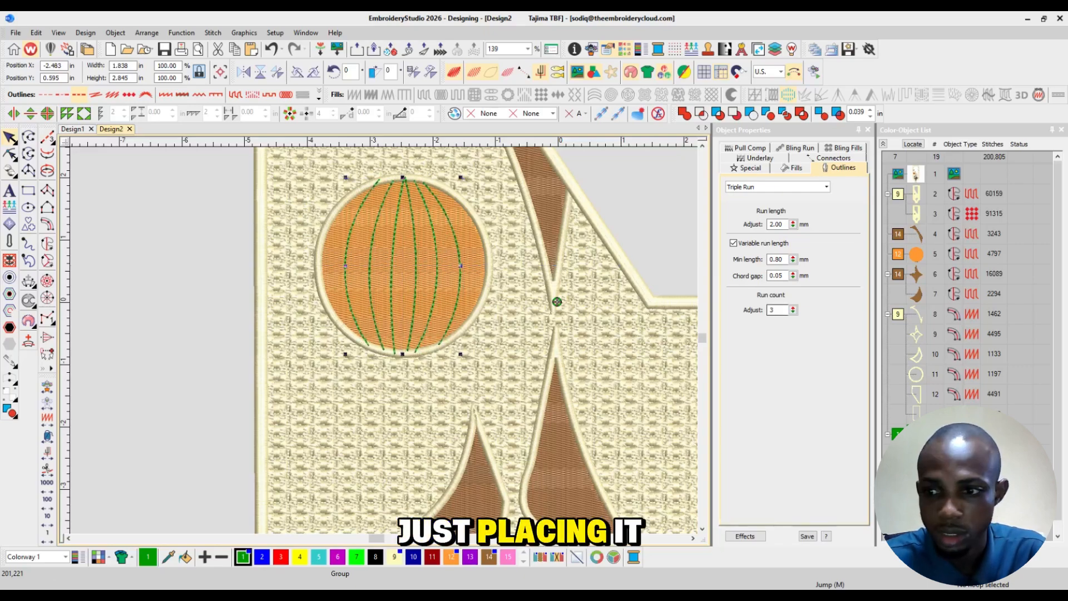
Move the line group up the stitching sequence to just before the cream border objects and recolour it to colour 9
drag(897, 433, 926, 300)
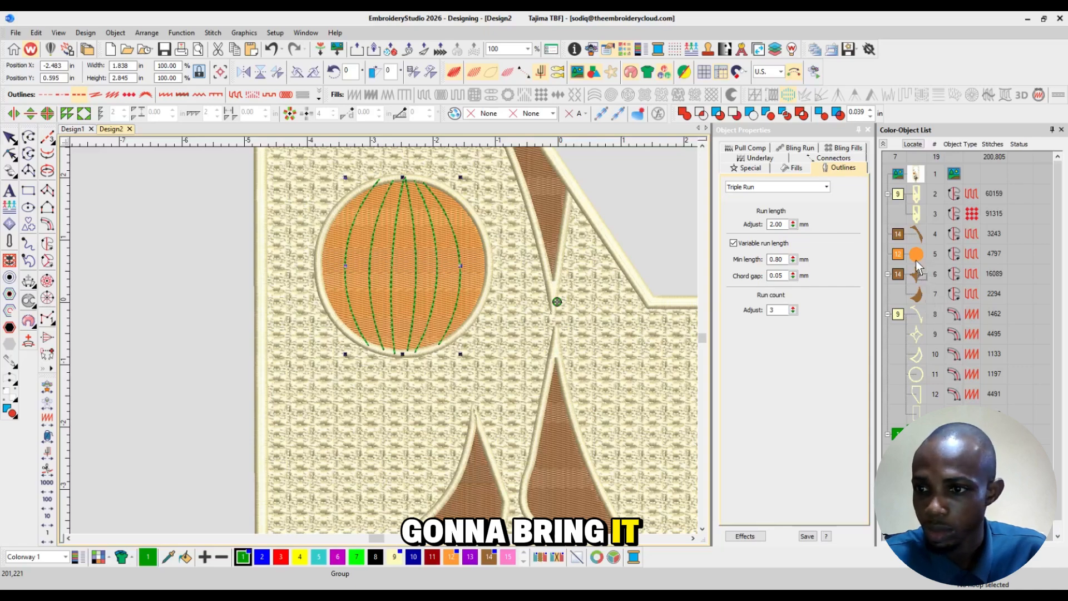
drag(915, 260, 916, 265)
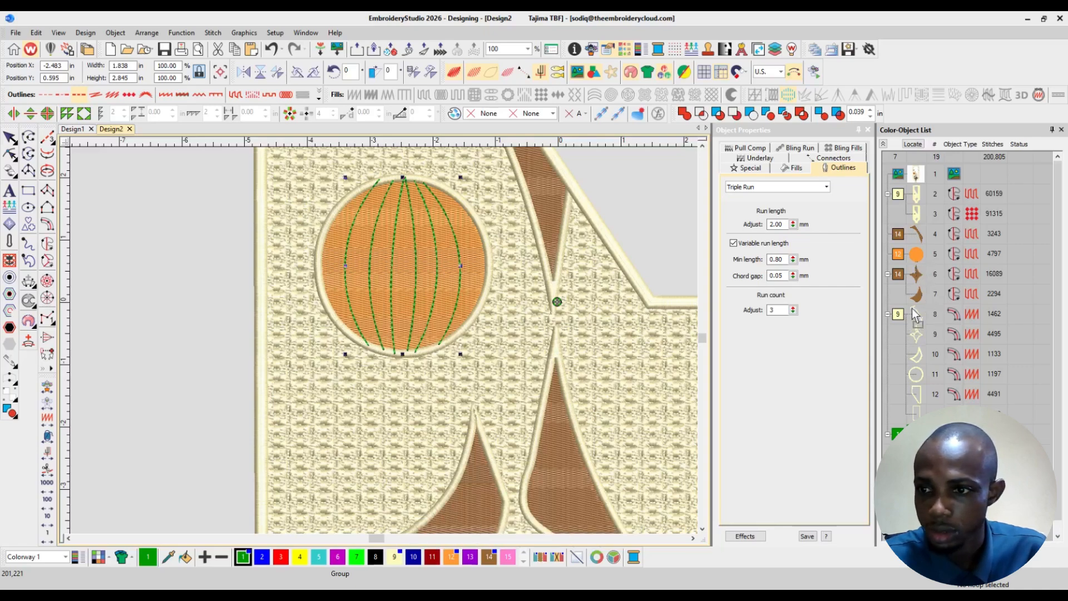
drag(912, 308, 912, 307)
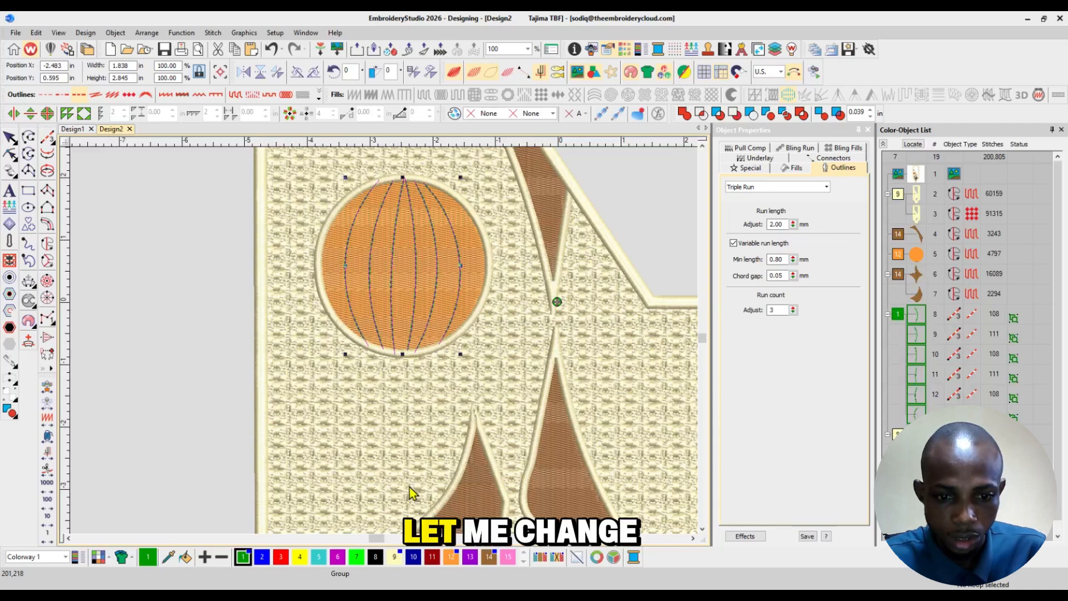
click(394, 556)
Examine the orange circle in the reference picture and compare it with the recoloured lines on the stitched circle
click(693, 538)
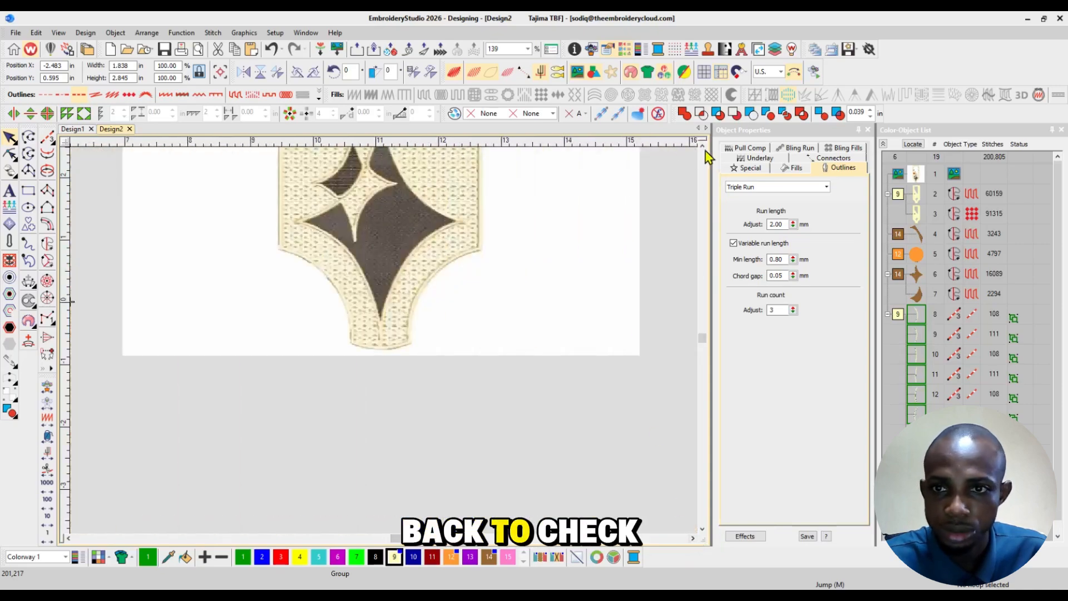
click(703, 147)
key(z)
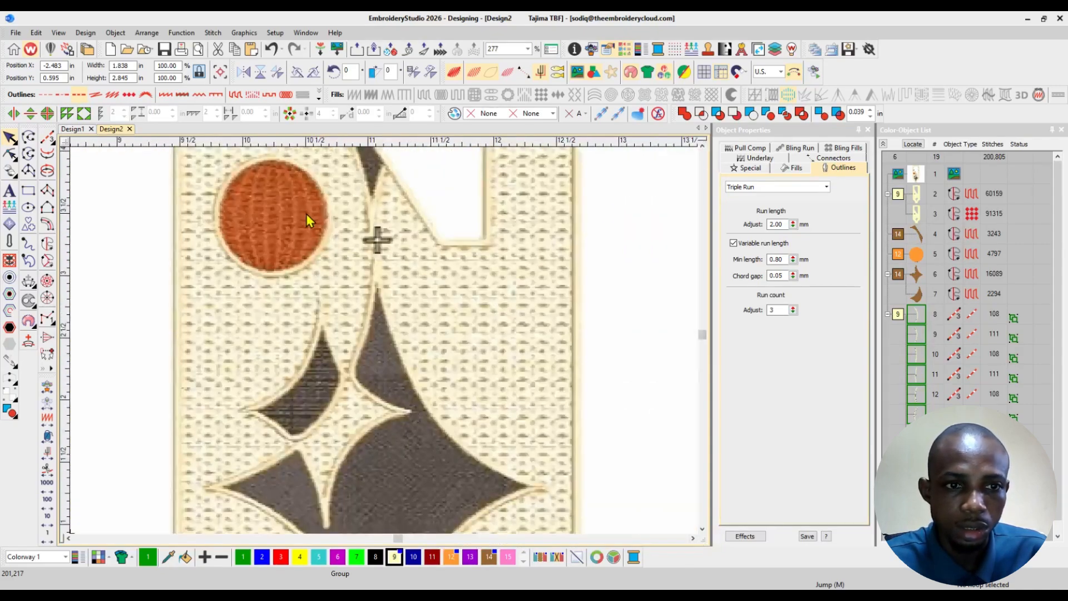
key(shift+z)
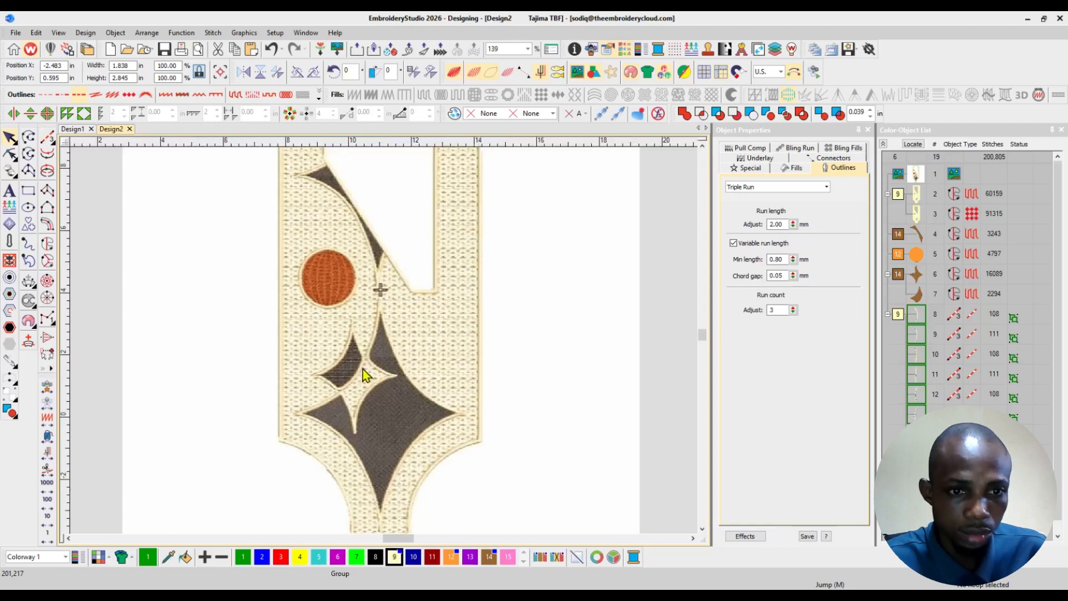
key(shift+z)
click(69, 538)
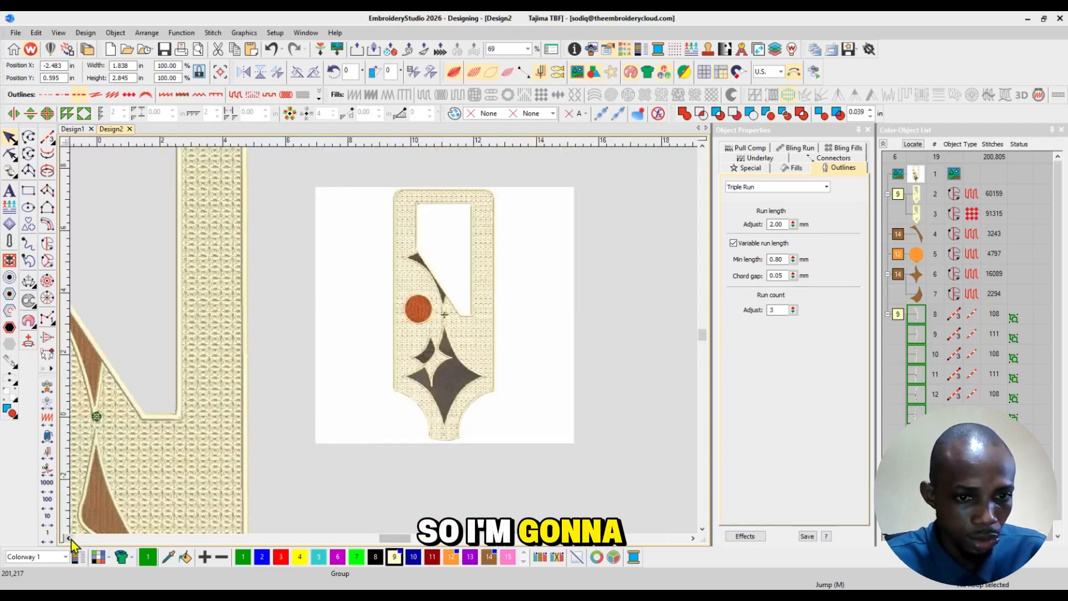
click(69, 538)
click(69, 537)
click(69, 538)
click(69, 538)
click(69, 538)
click(193, 324)
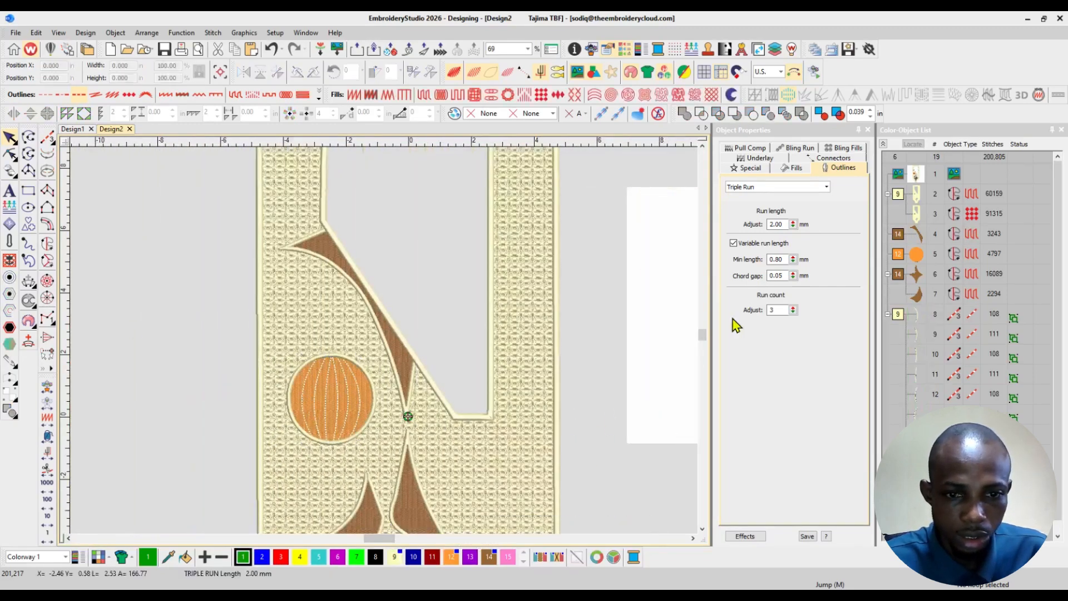
Try Madeira Classic 40 threads 1178, 1078 and 1478 on the circle's Tatami fill and settle on orange thread 1278
click(916, 255)
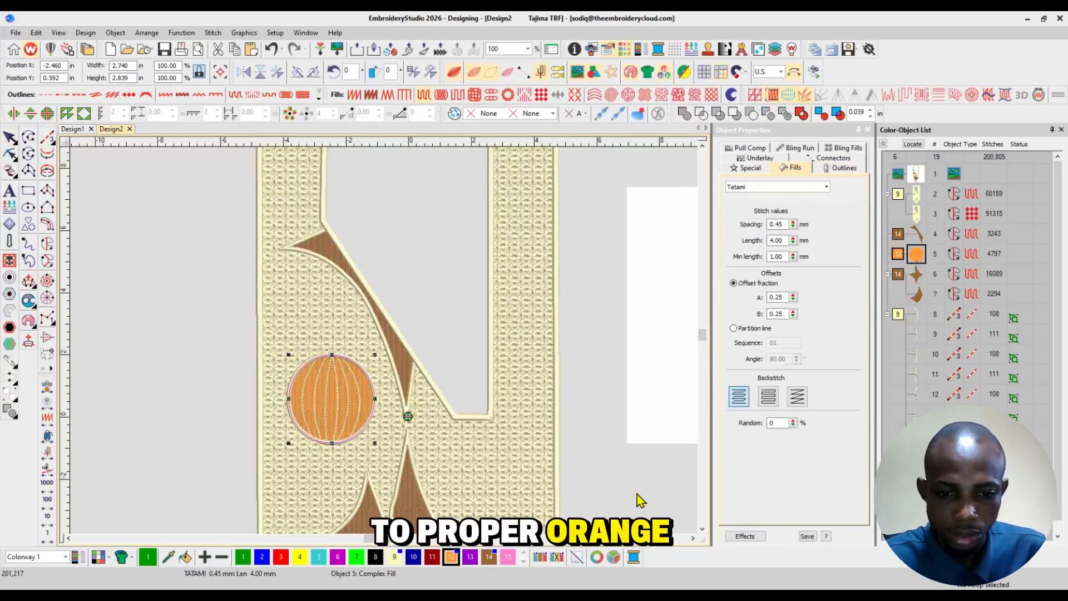
right_click(452, 558)
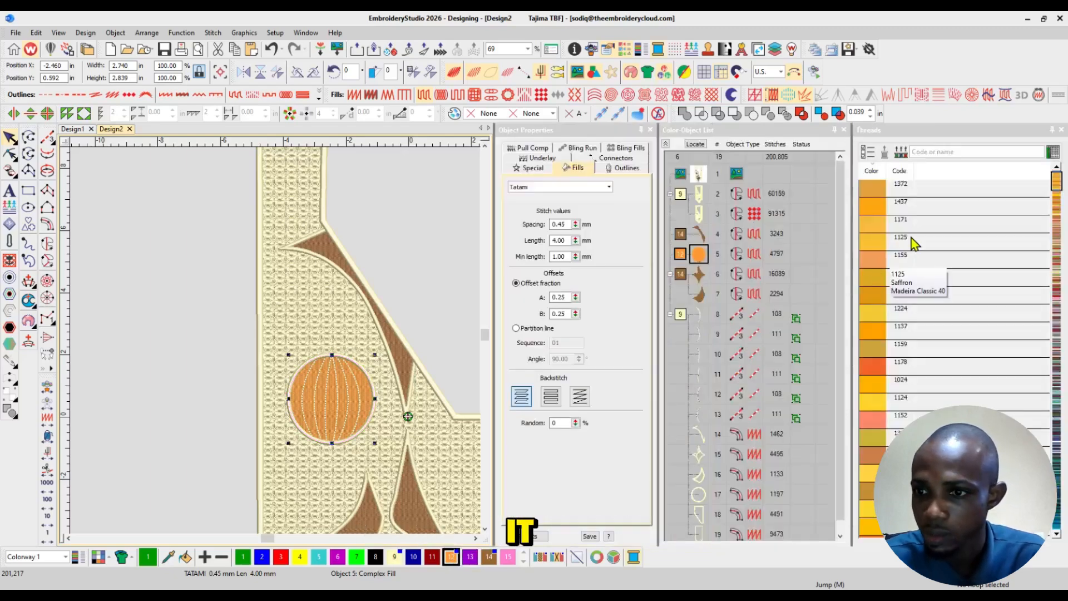
double_click(873, 363)
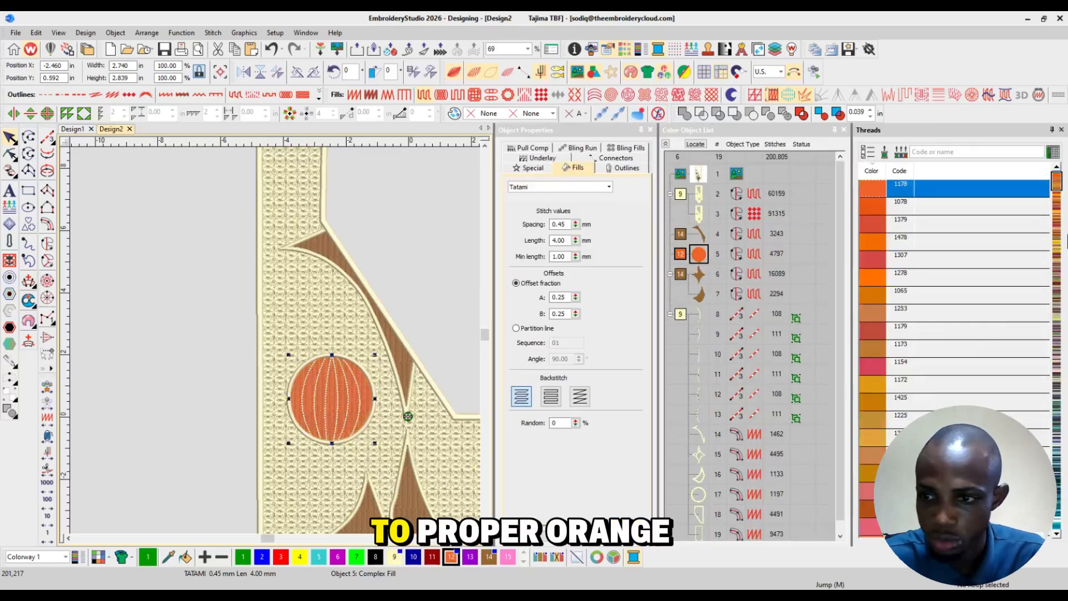
double_click(876, 209)
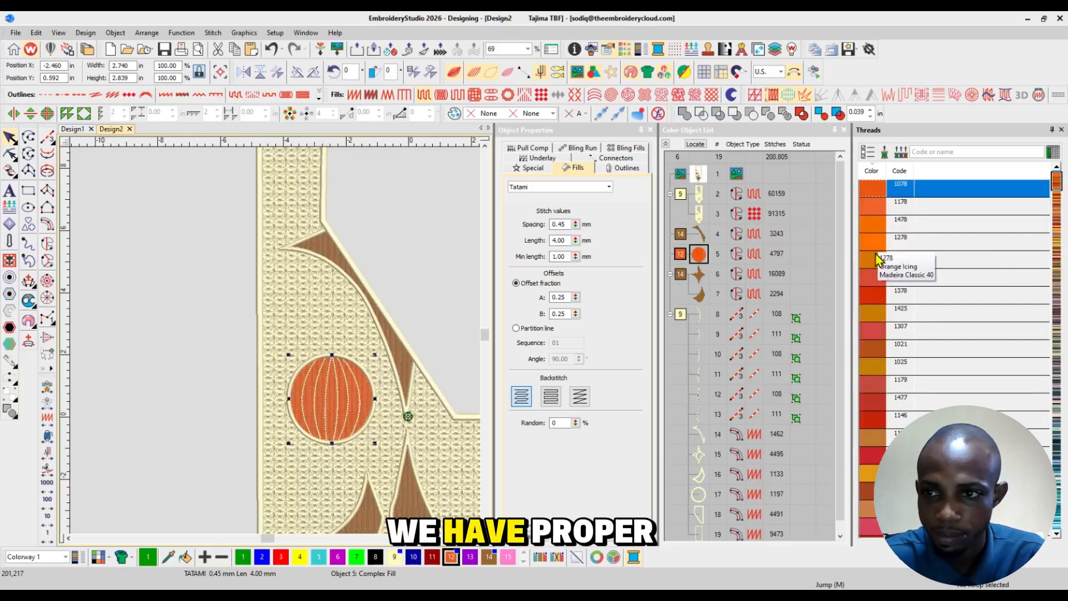
double_click(877, 257)
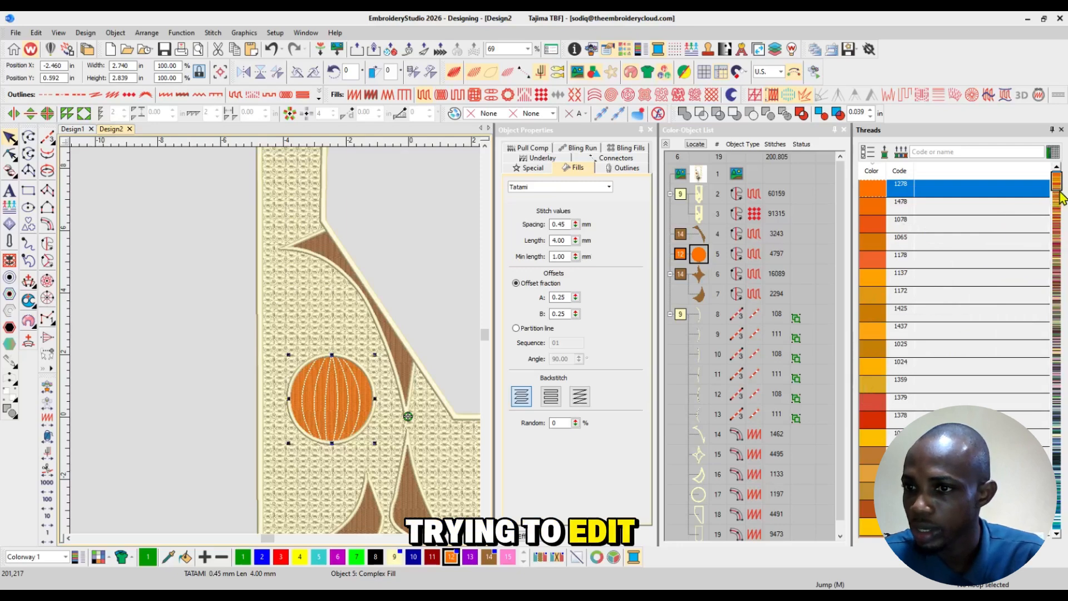
double_click(869, 207)
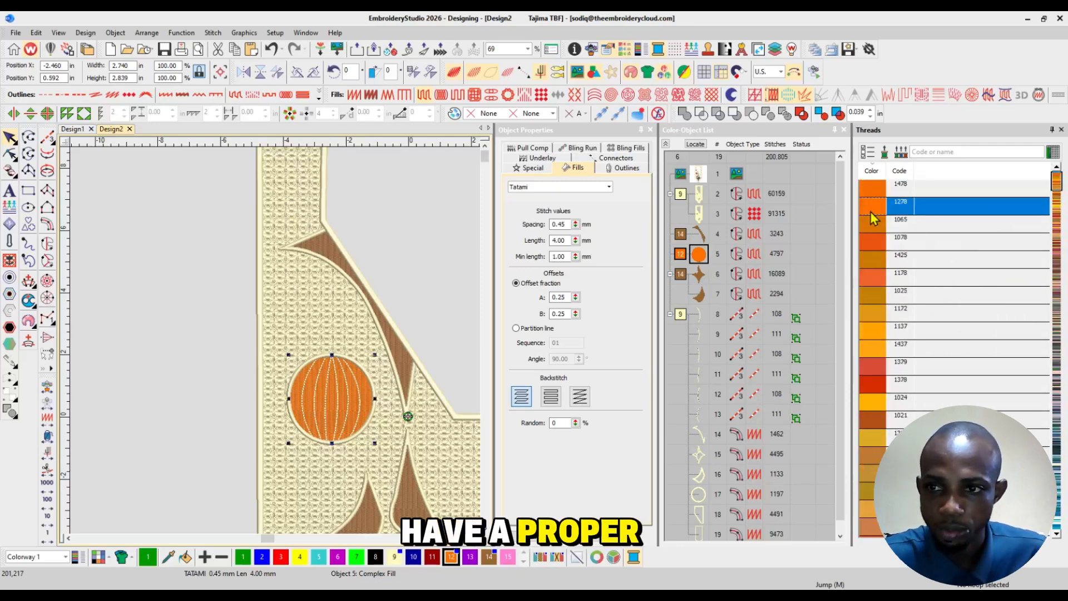
click(185, 310)
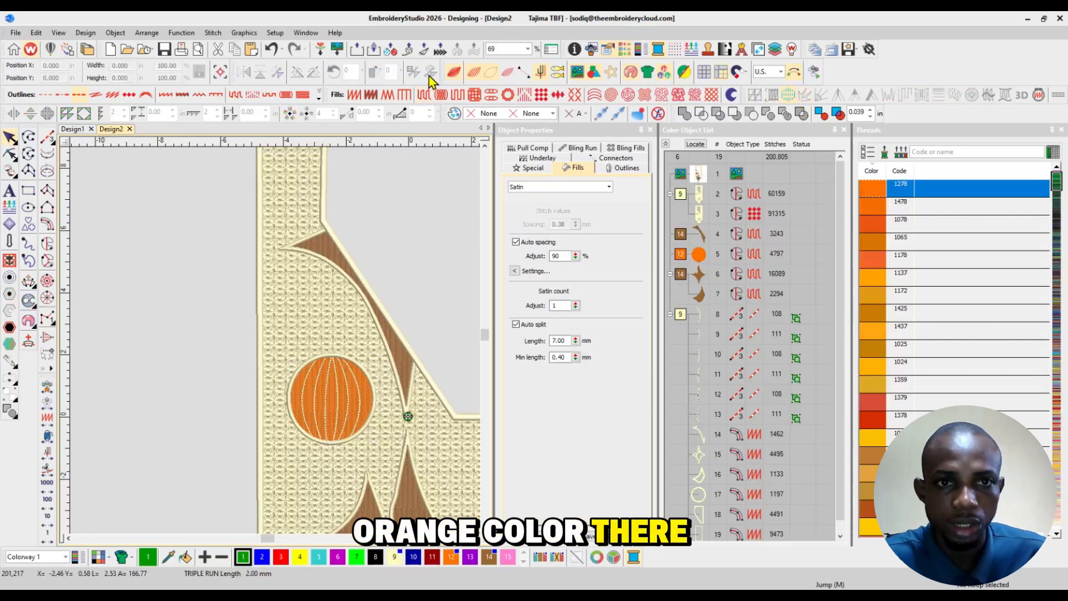
Enlarge the reference picture proportionally to about 17.2 in square and move it clear of the stitched design
click(529, 49)
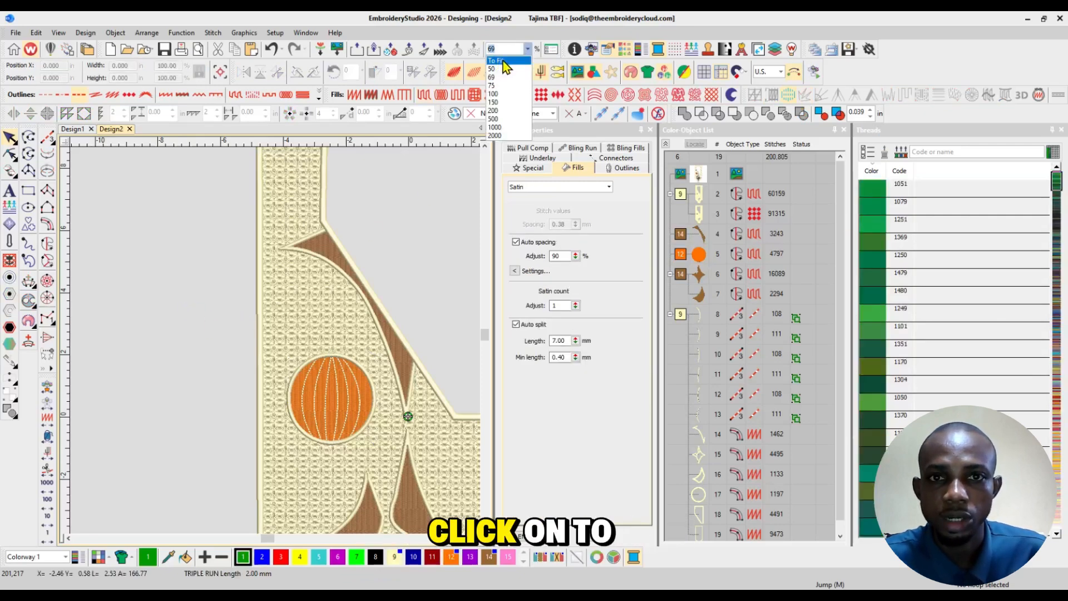
click(500, 62)
click(428, 283)
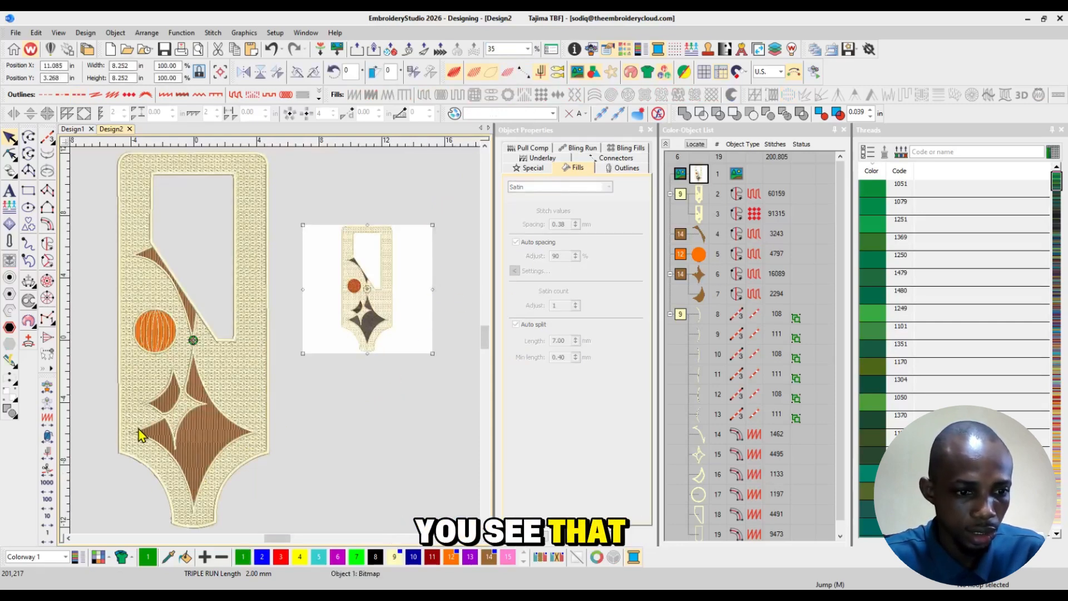
click(415, 243)
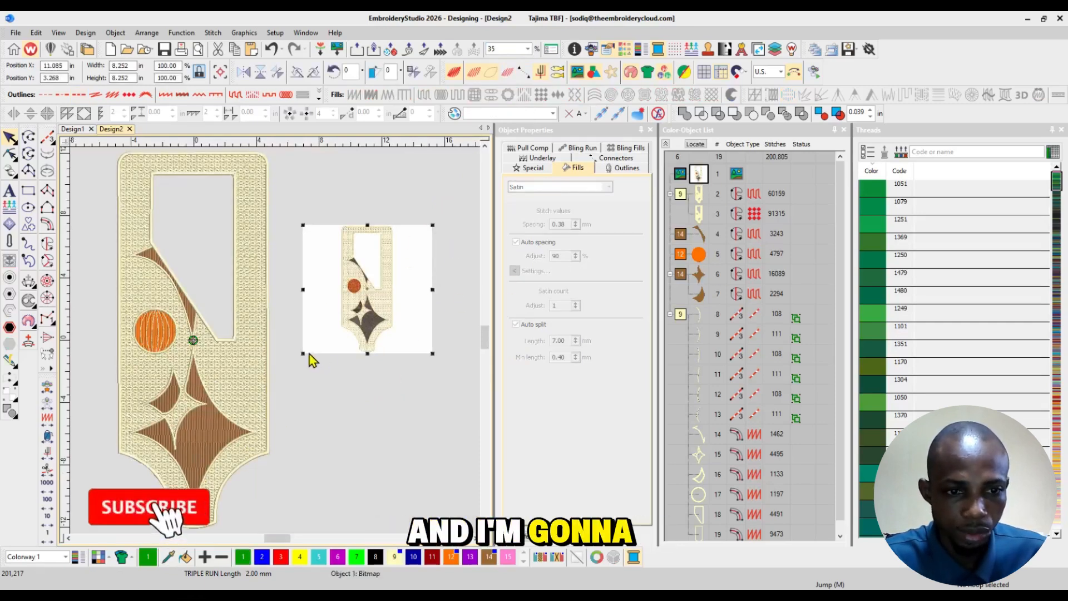
drag(302, 353, 178, 405)
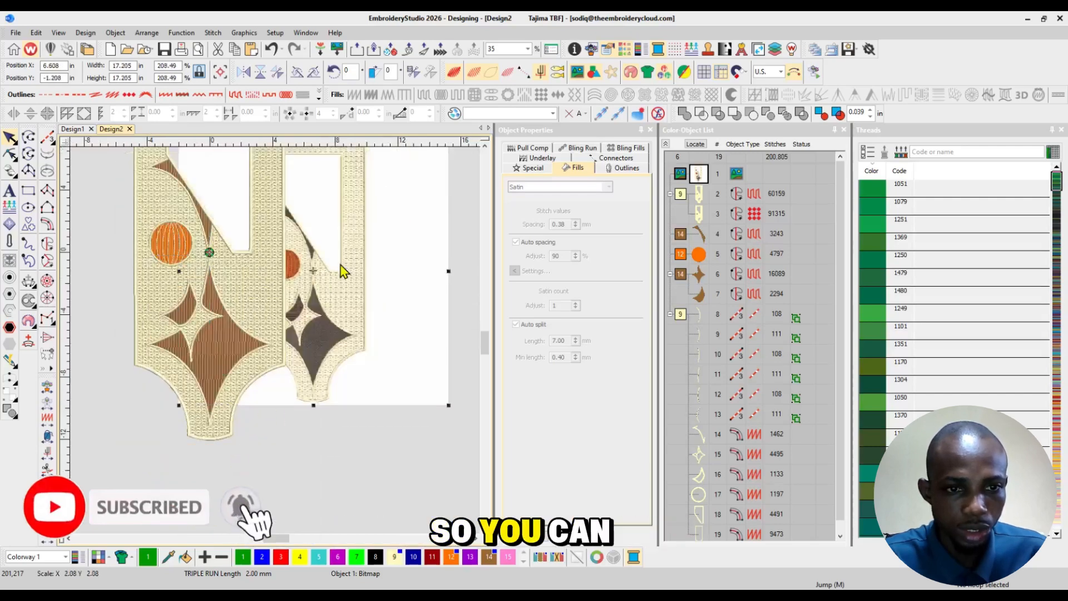
drag(333, 266, 446, 328)
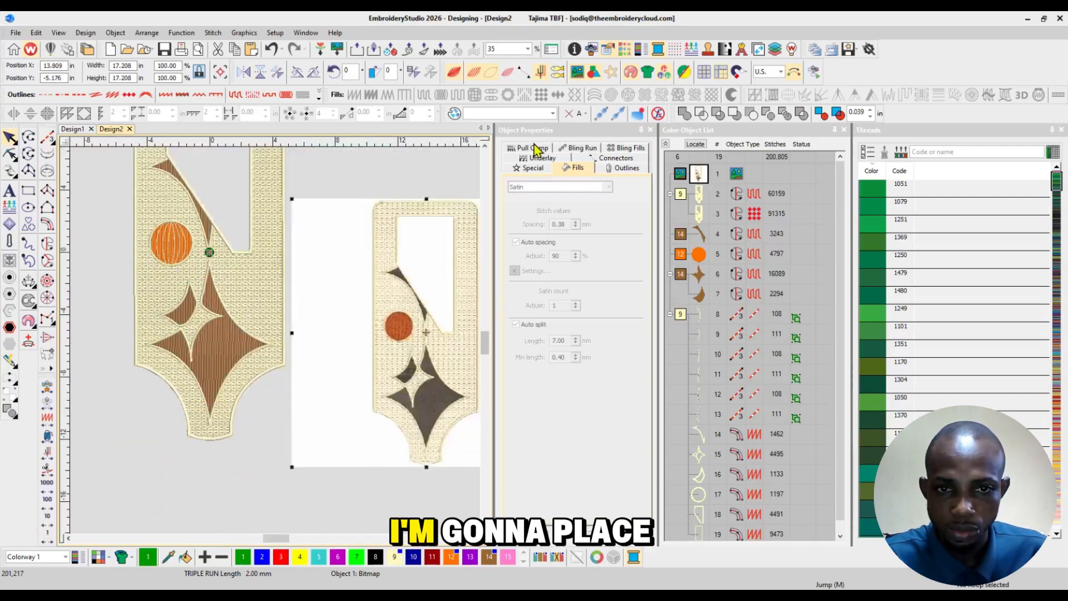
Fit the whole design in view and close Object Properties and the Color-Object List to widen the workspace
click(528, 49)
click(515, 67)
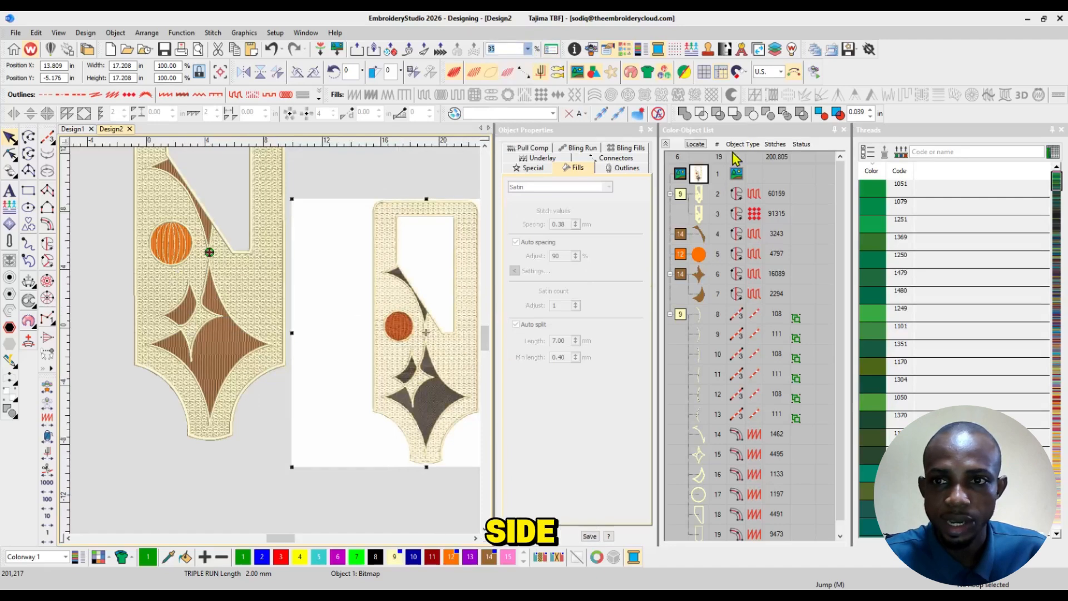
click(651, 130)
click(844, 129)
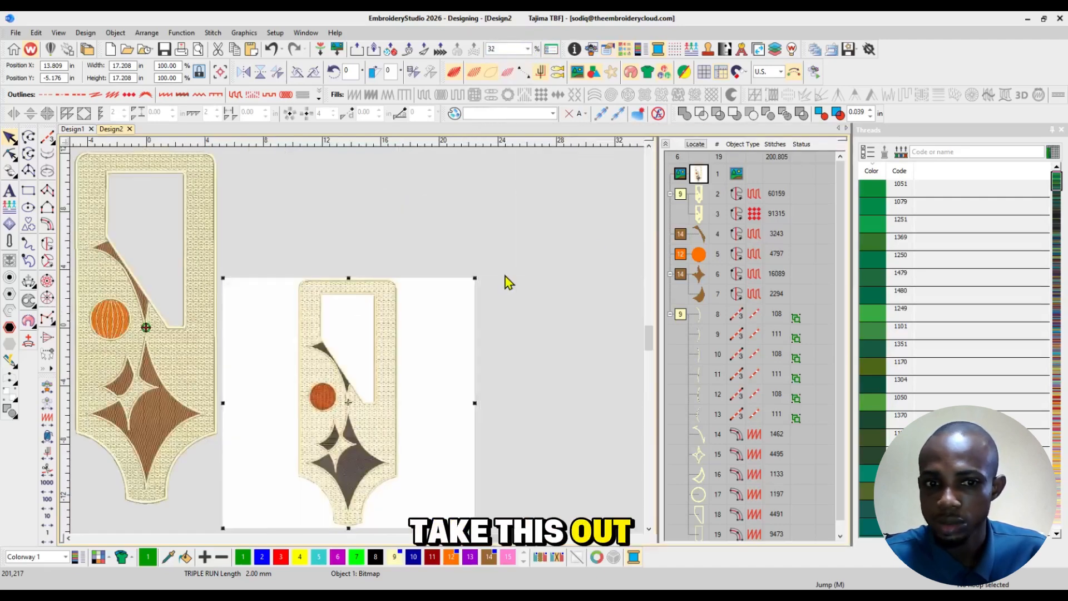
Enlarge the reference picture to about 24.49 in square so its neckline matches the stitched design's size
drag(476, 278, 564, 188)
drag(434, 274, 444, 251)
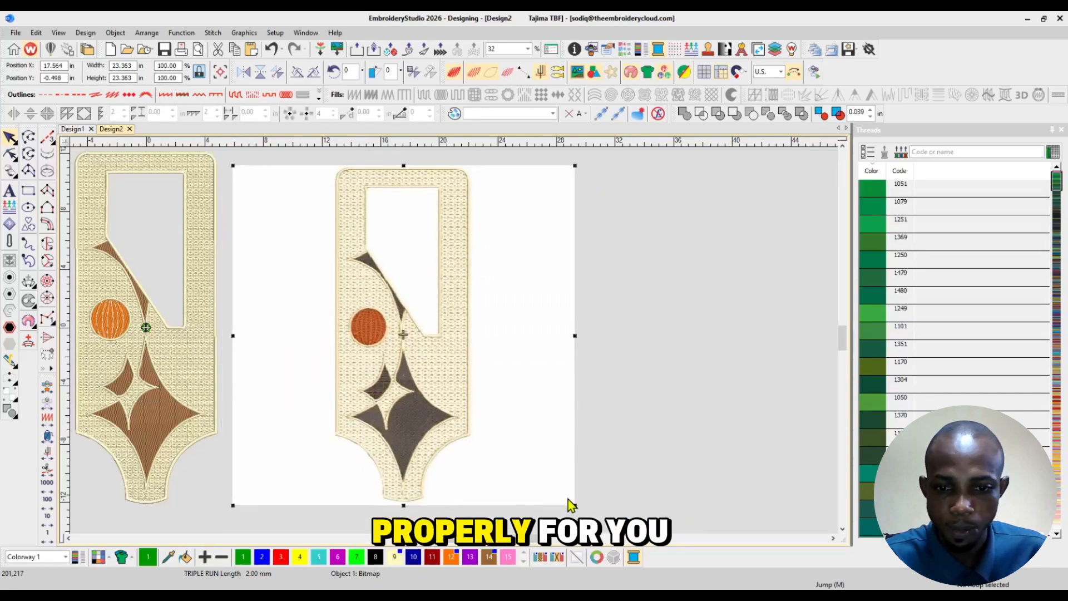
drag(576, 505, 525, 434)
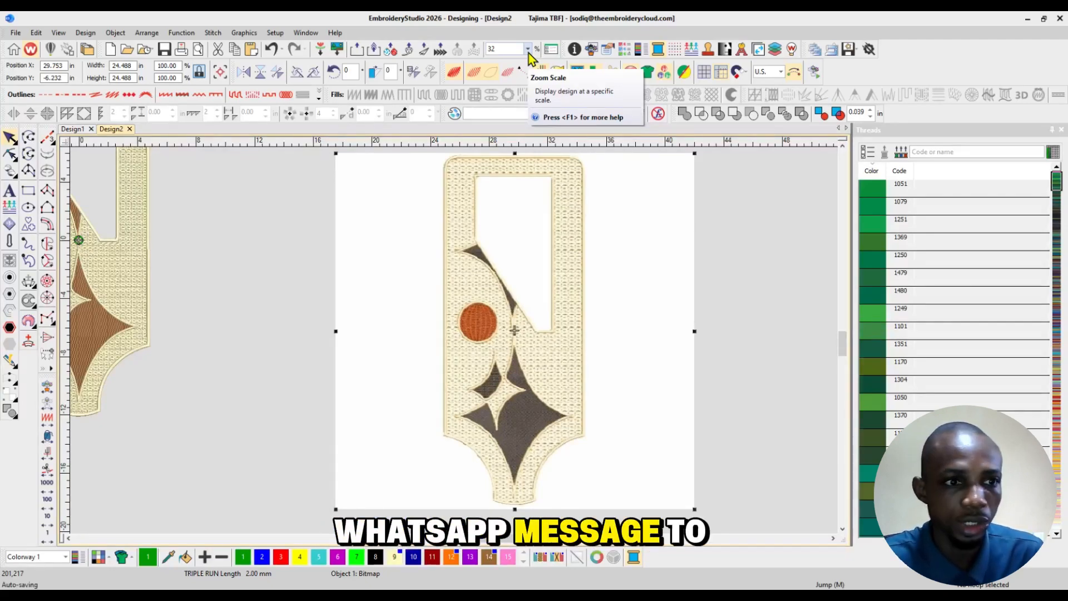
Level the reference picture beside the stitched design at X 19.751, Y -0.042 and fit both in view for comparison
click(527, 50)
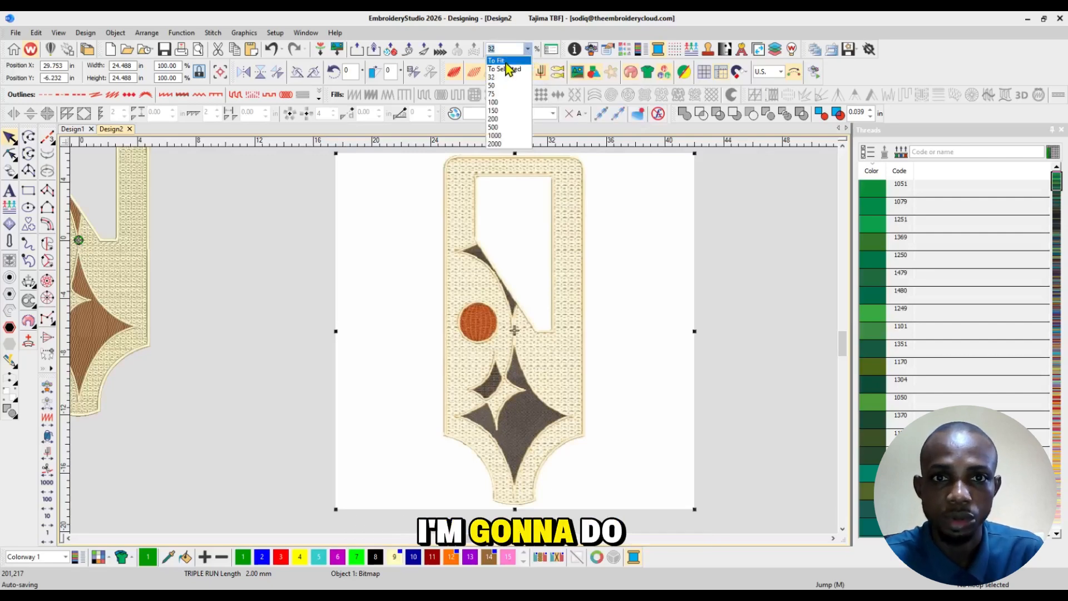
click(503, 60)
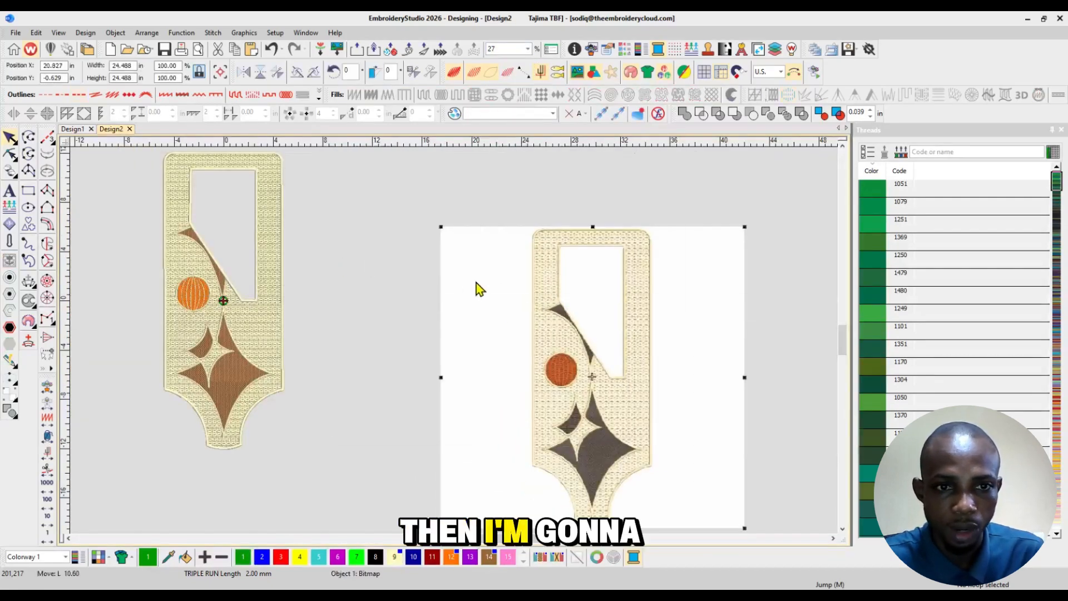
mouse_move(477, 285)
mouse_down()
mouse_move(494, 282)
mouse_move(483, 281)
mouse_up()
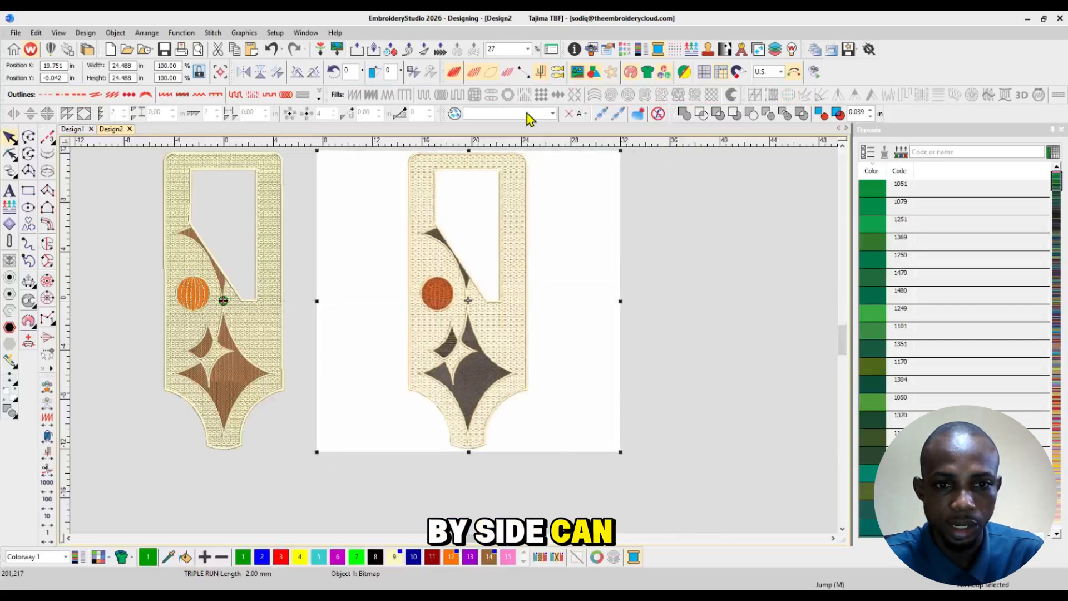
click(528, 49)
click(503, 60)
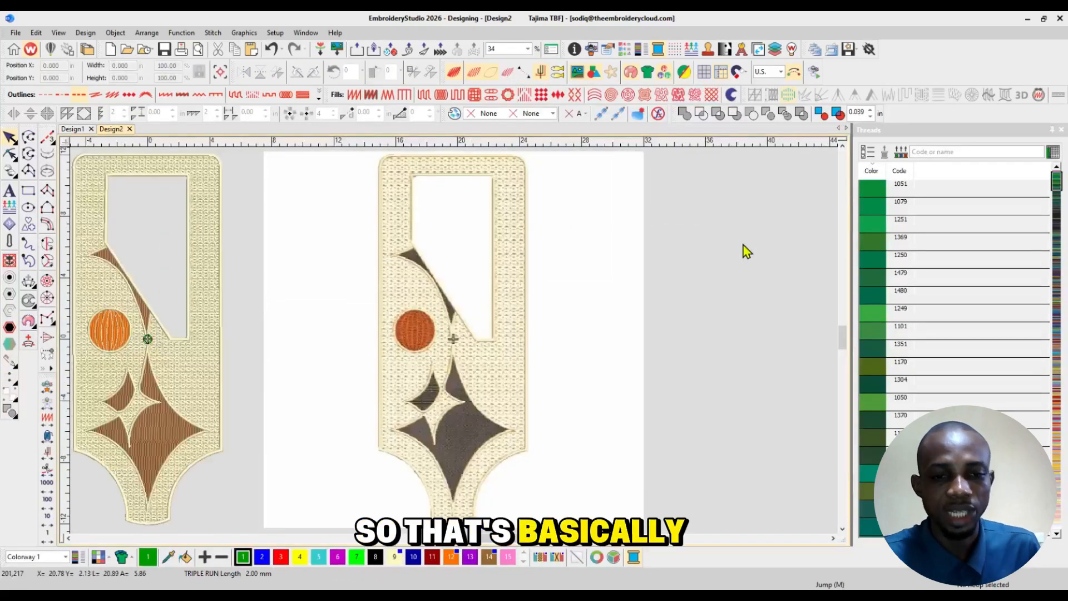